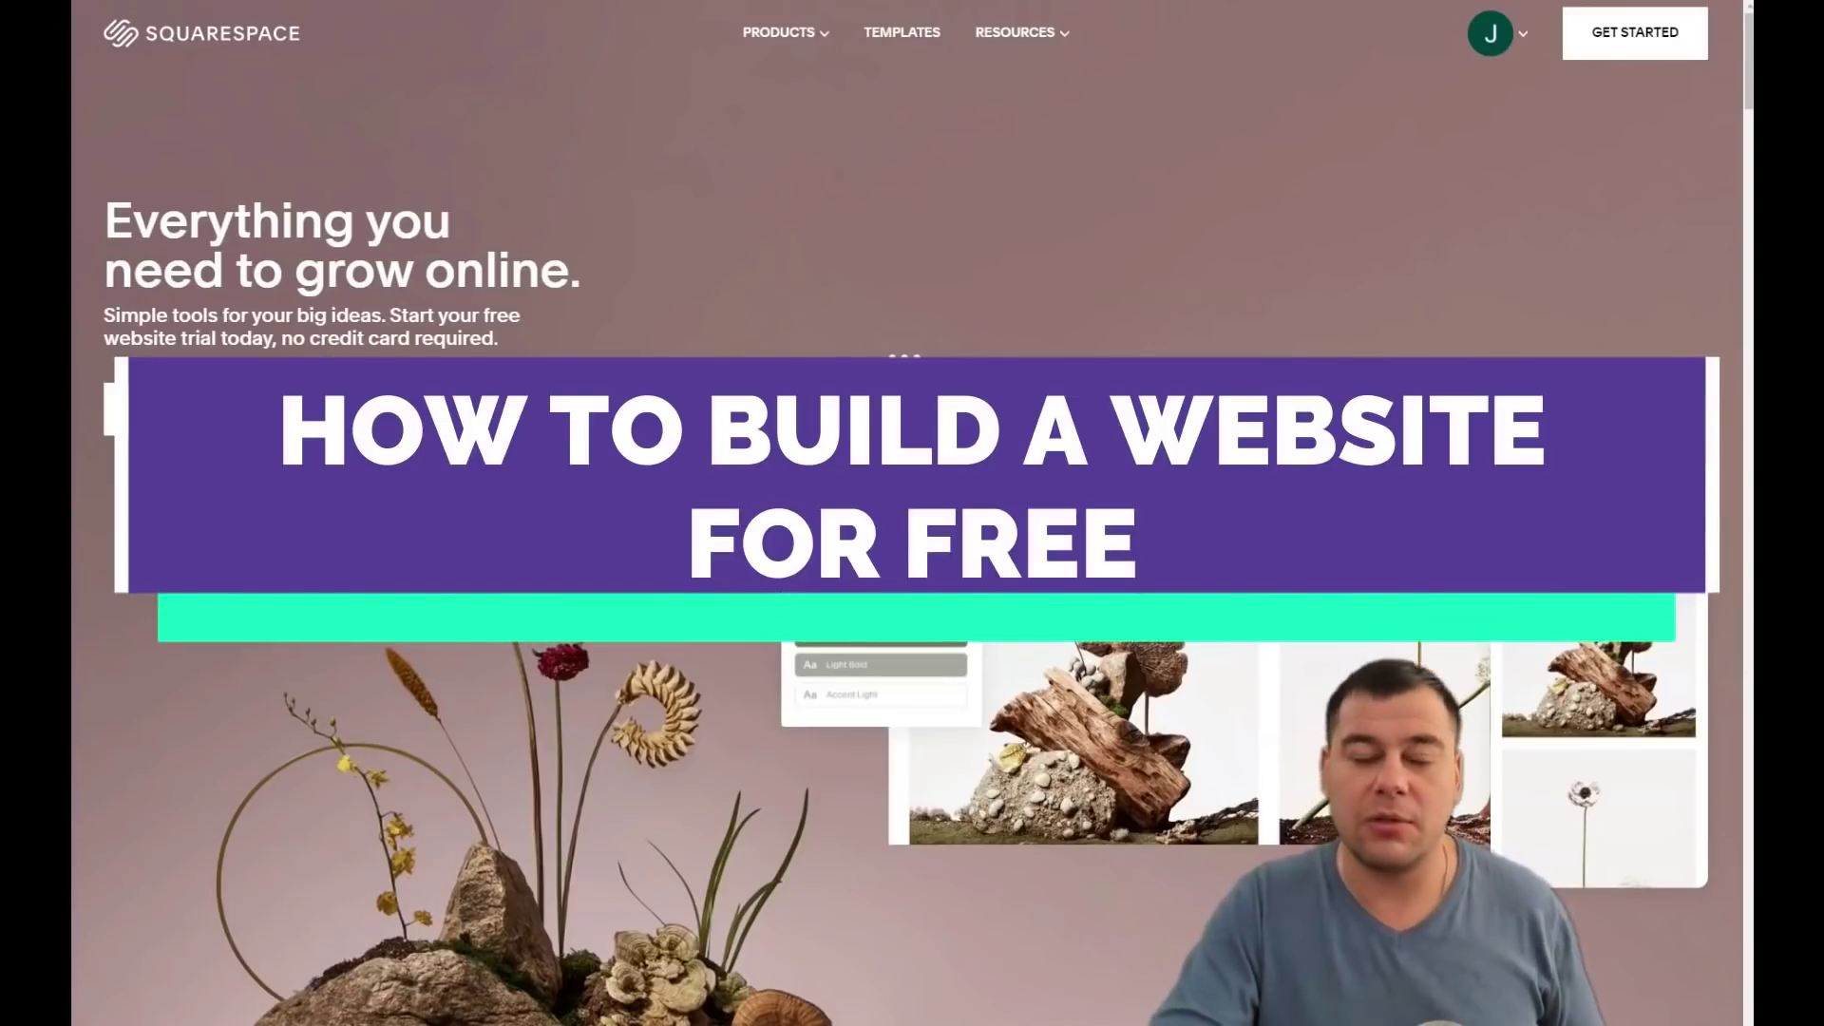
- Browse the Creative Services and Events & Wedding example templates
scroll(907, 513, down, 10)
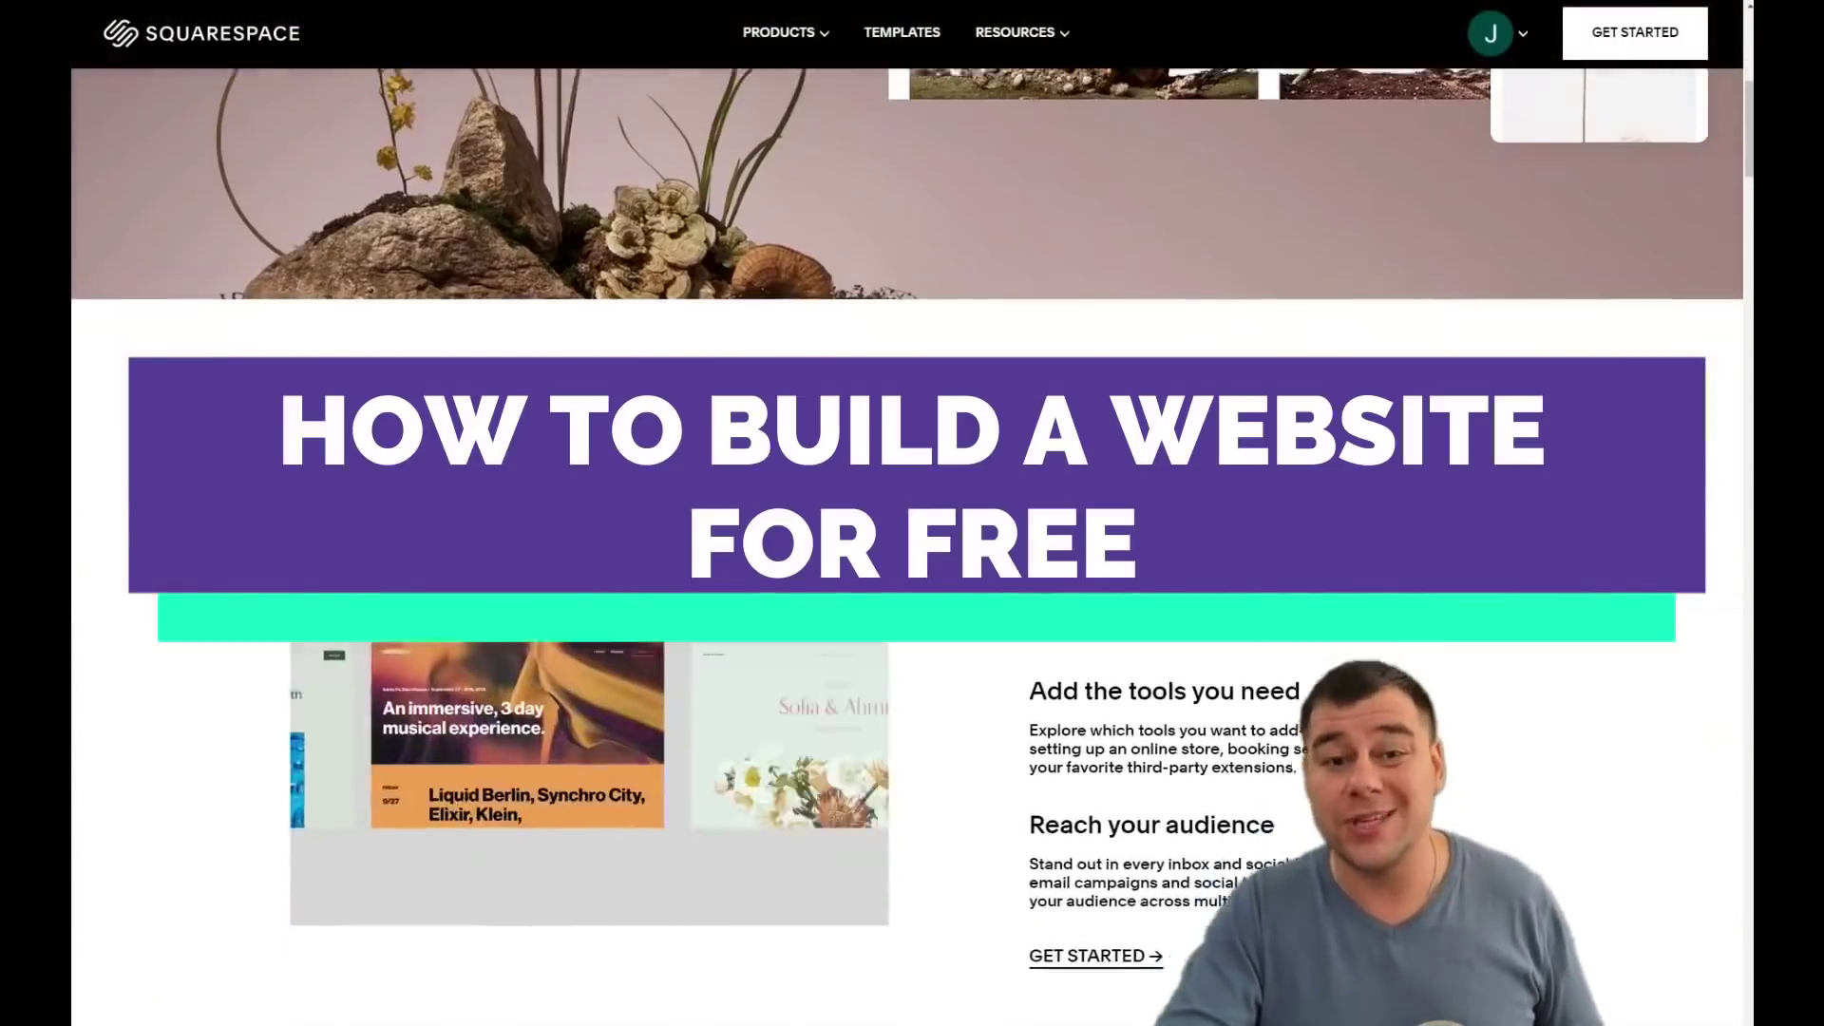
scroll(907, 513, down, 7)
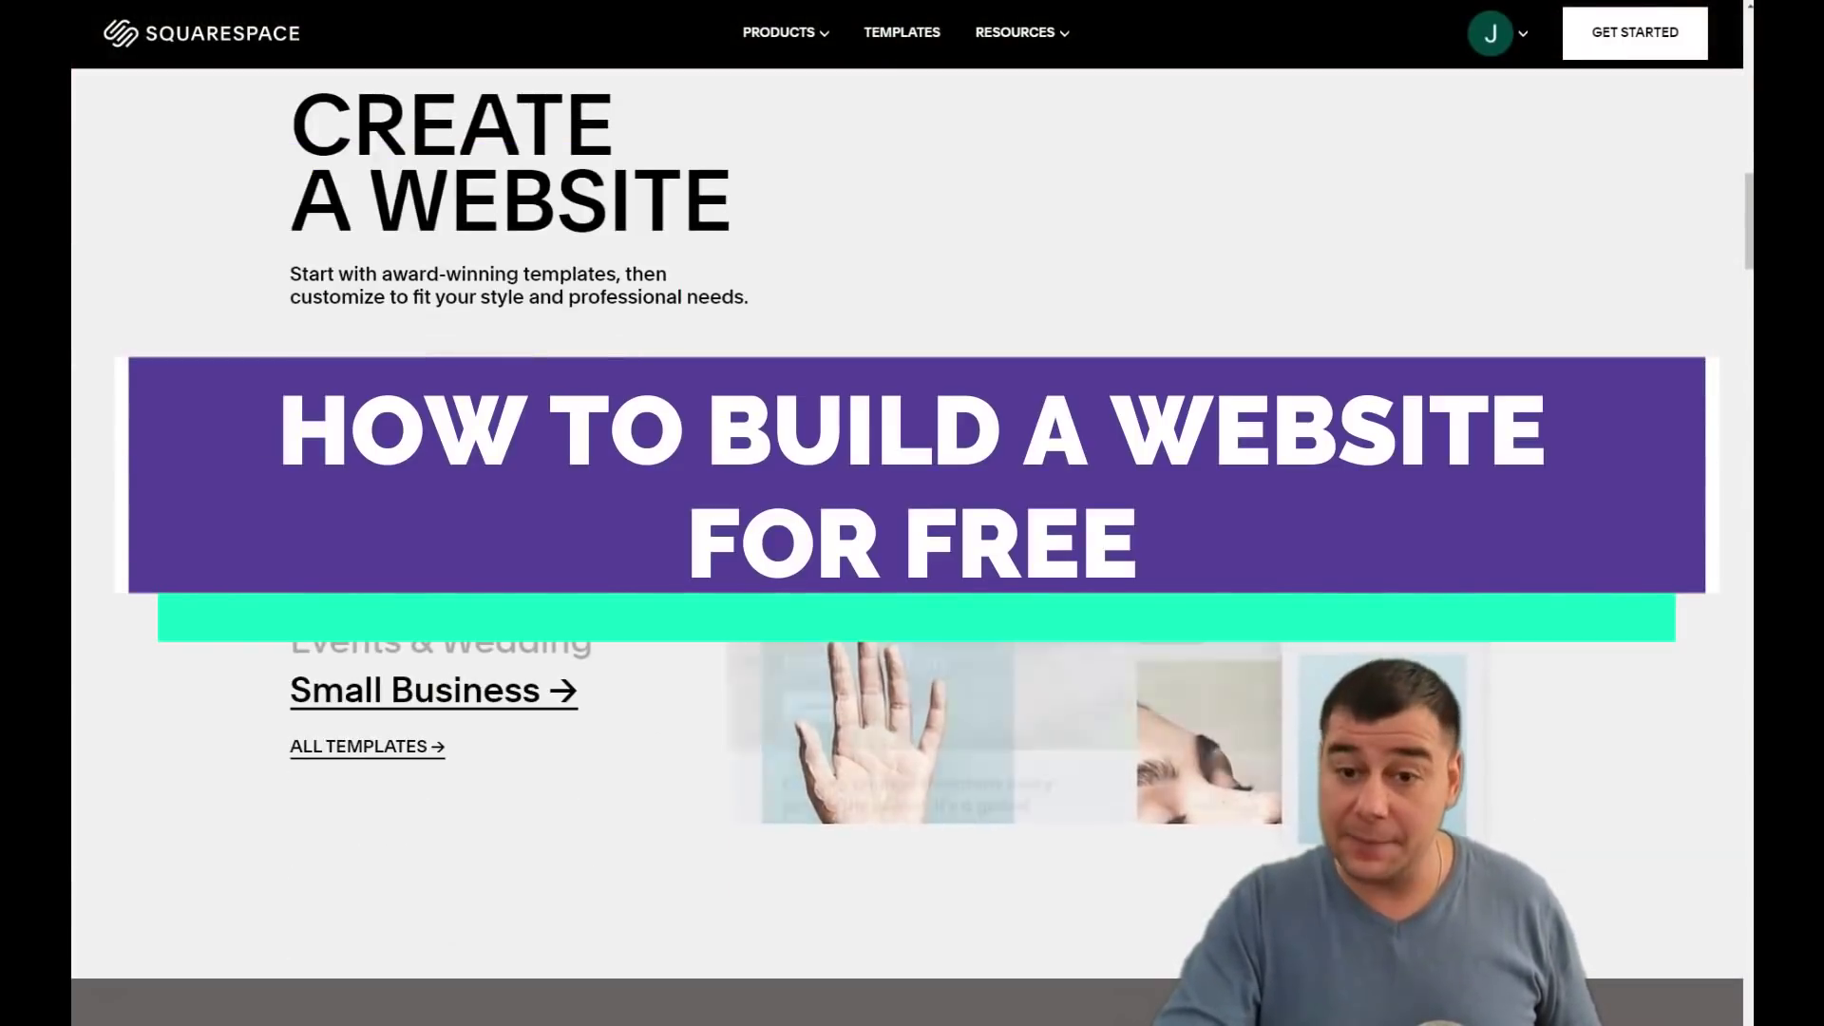
scroll(907, 513, up, 1)
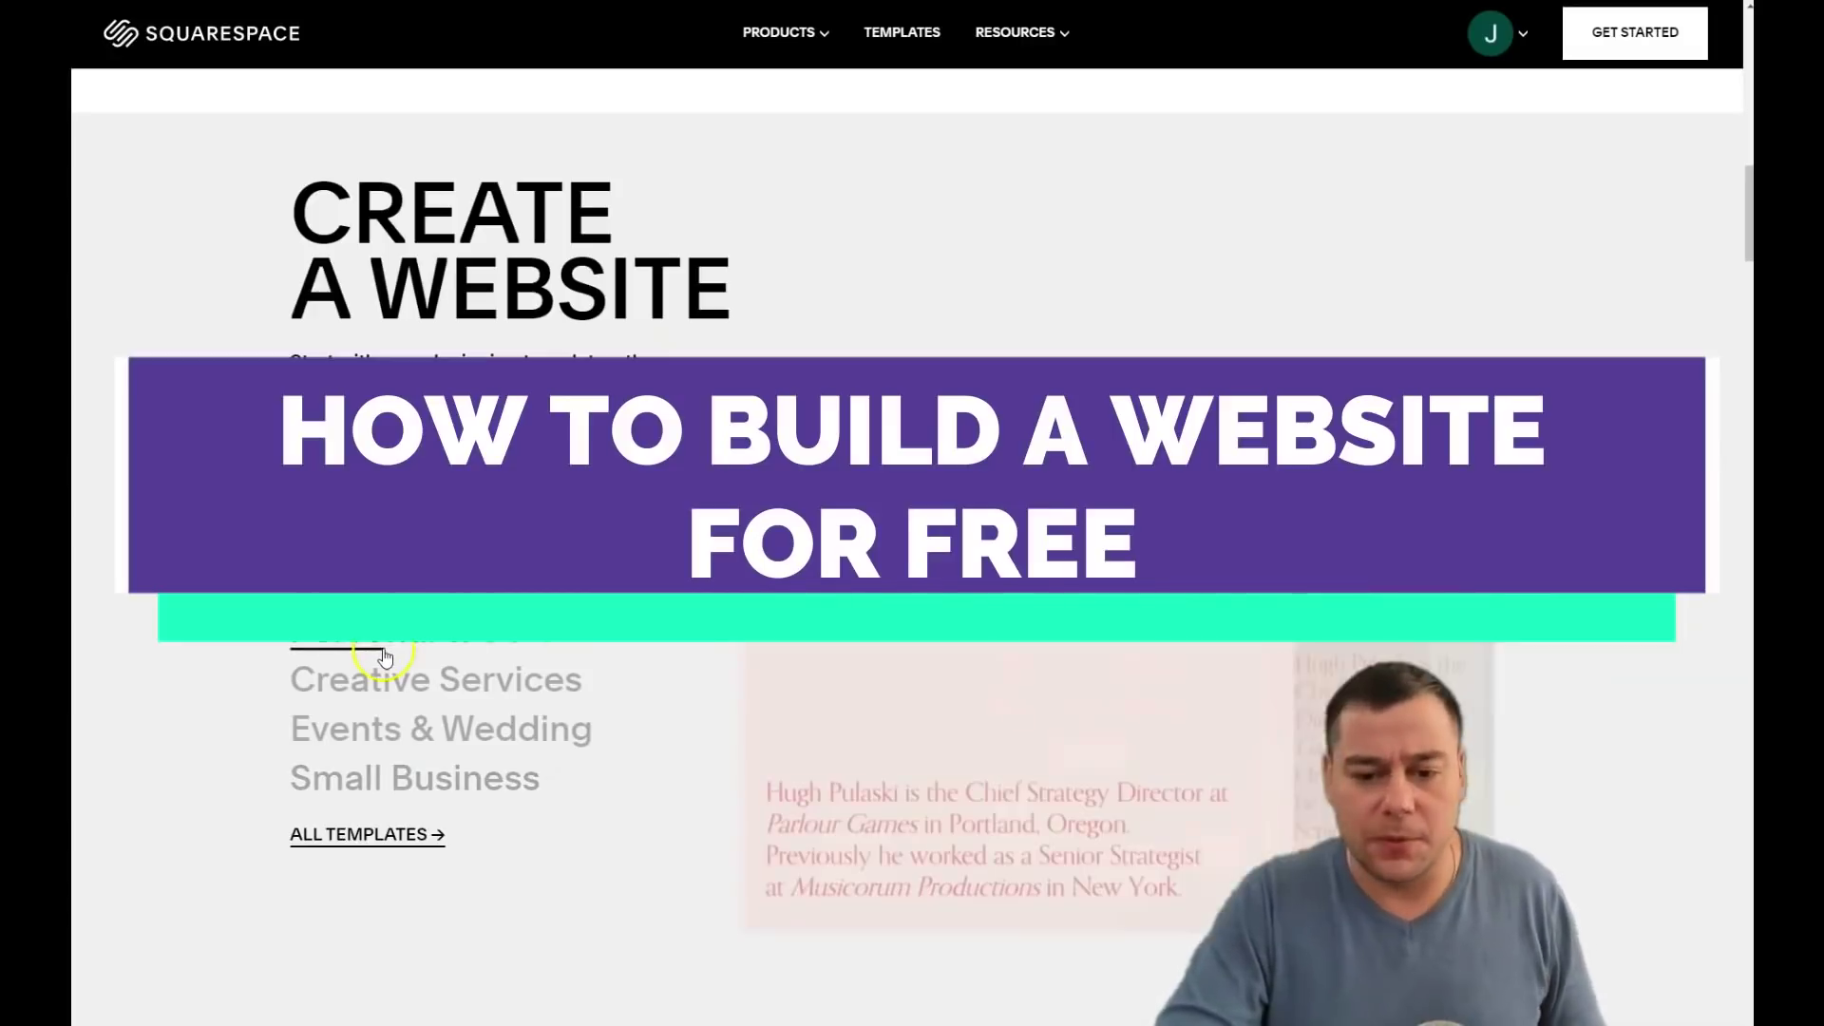
click(392, 684)
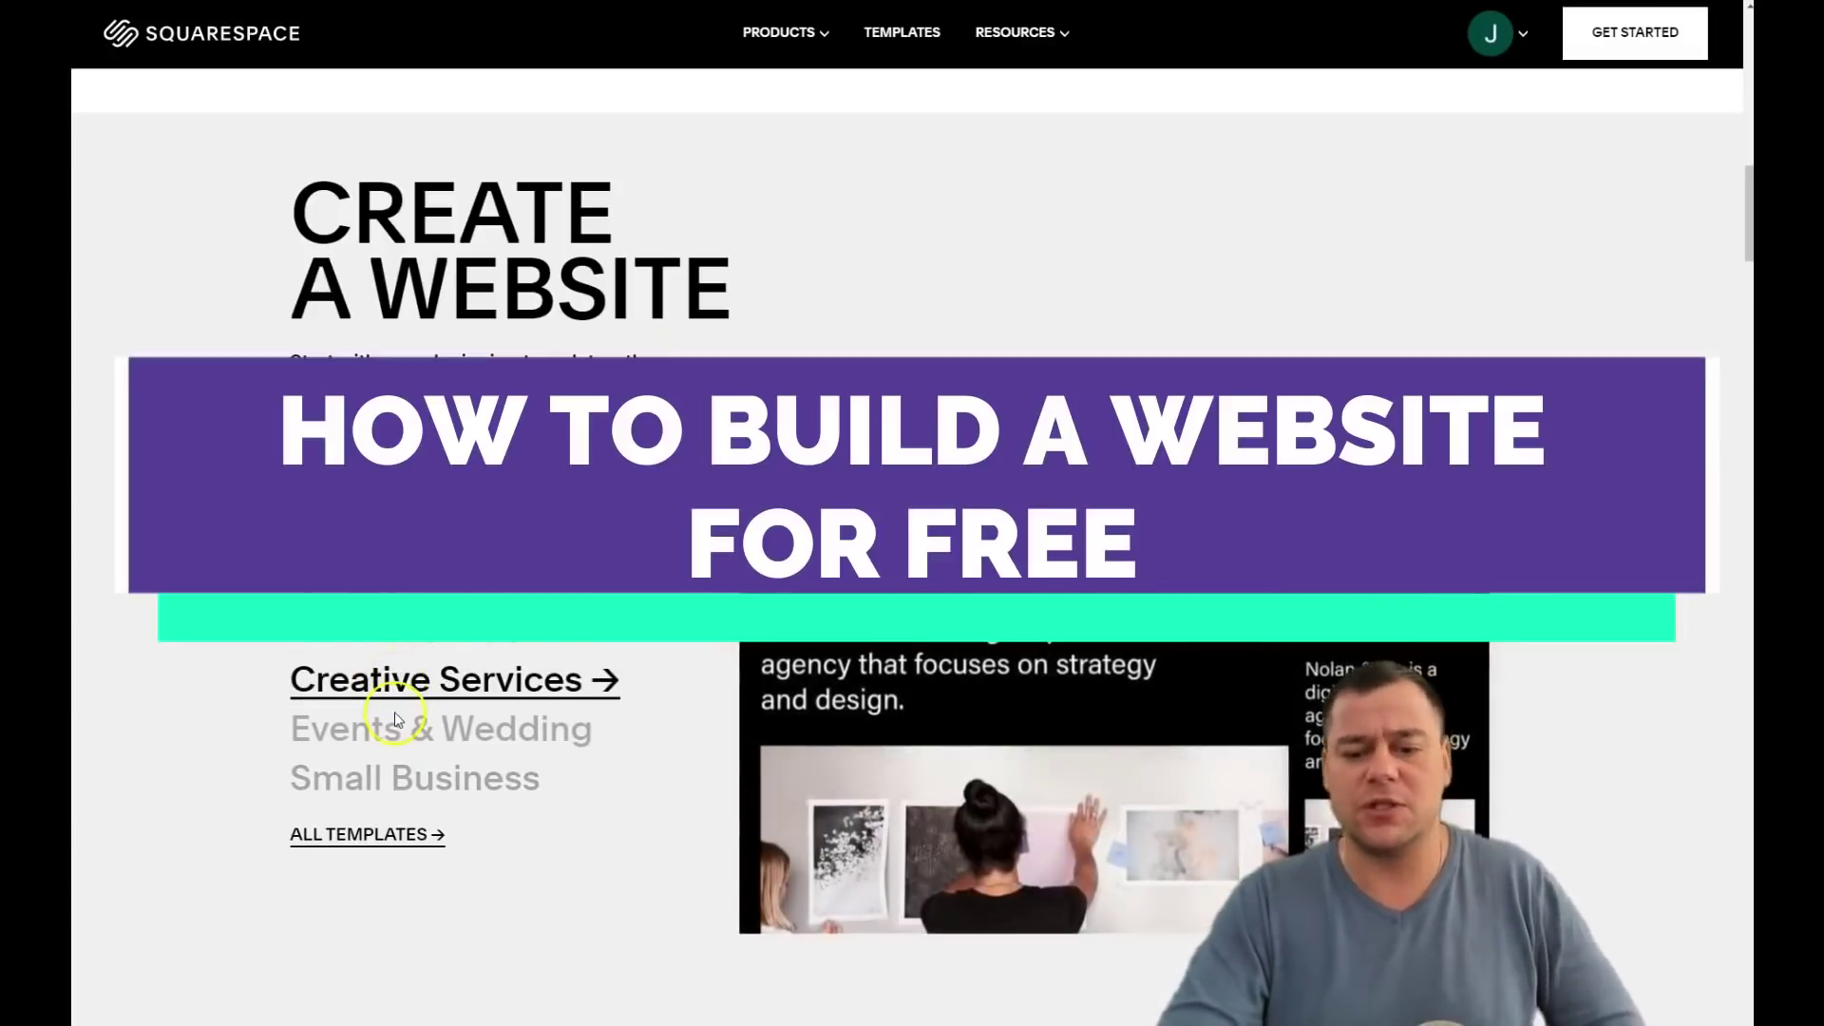
click(397, 719)
- Look through the Events & Wedding templates, then start creating a new website
scroll(397, 719, down, 2)
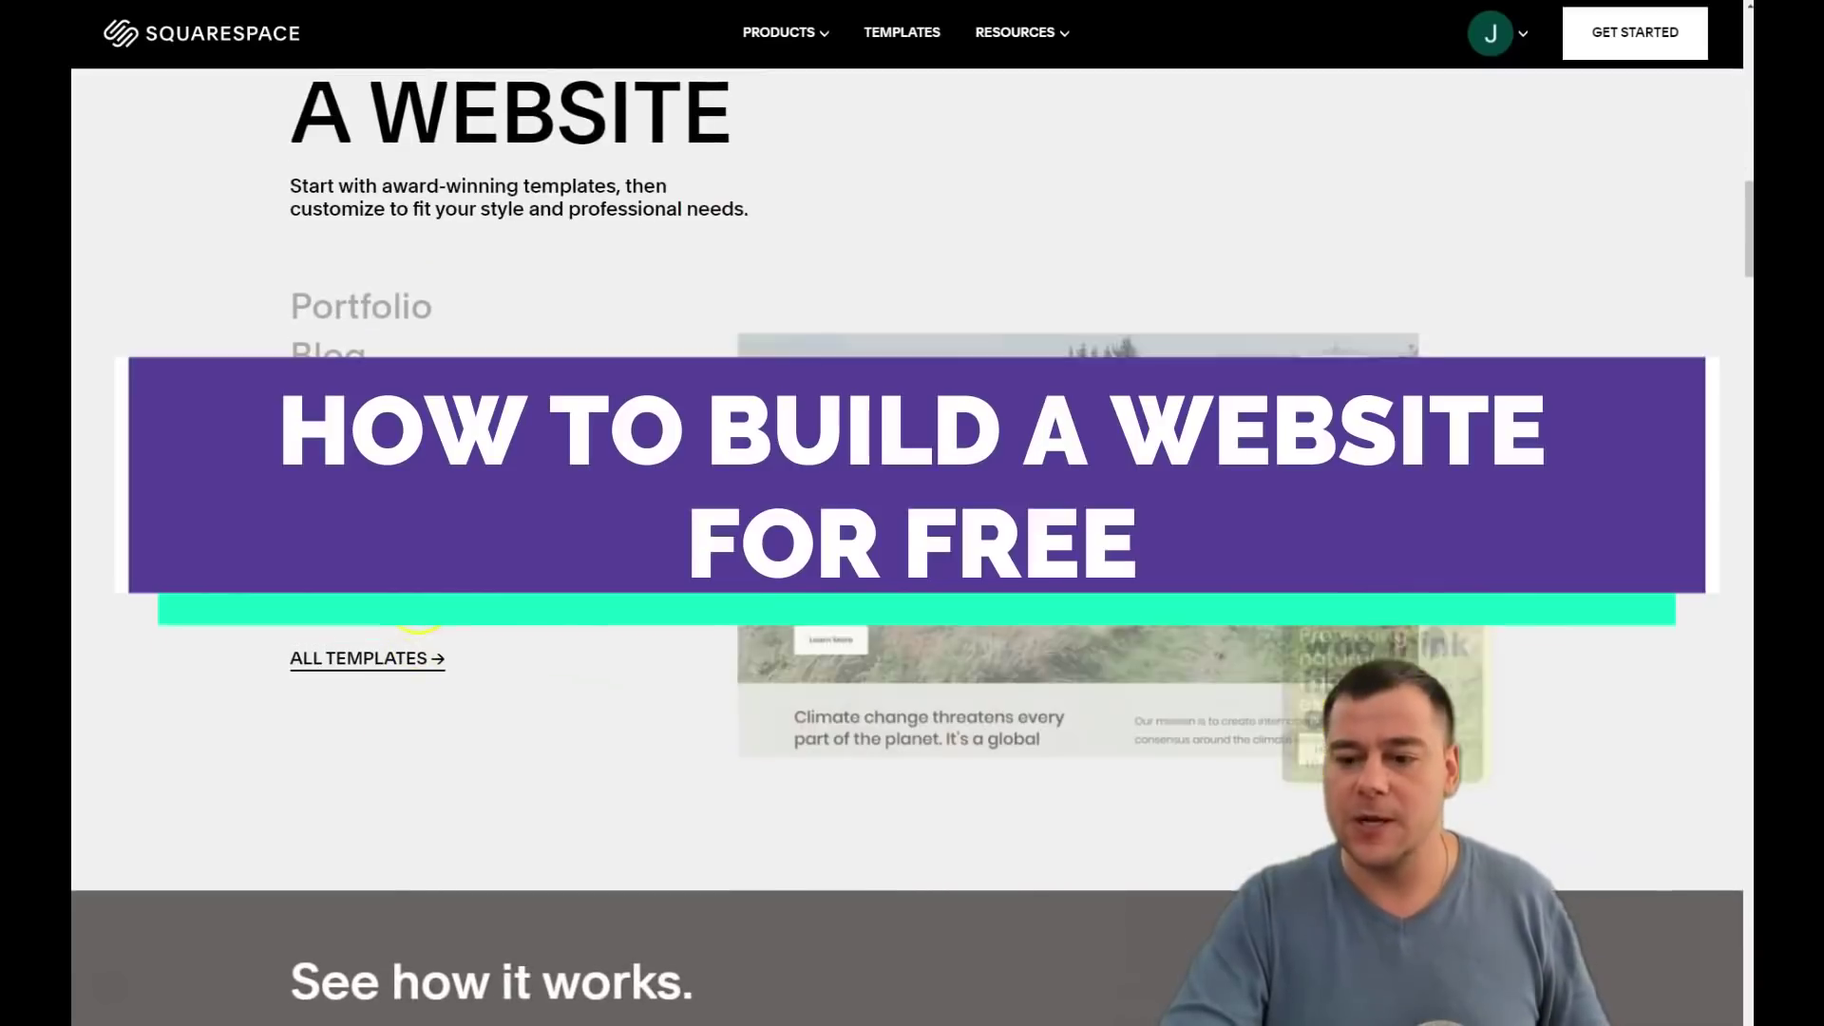
scroll(907, 540, down, 5)
scroll(907, 539, down, 6)
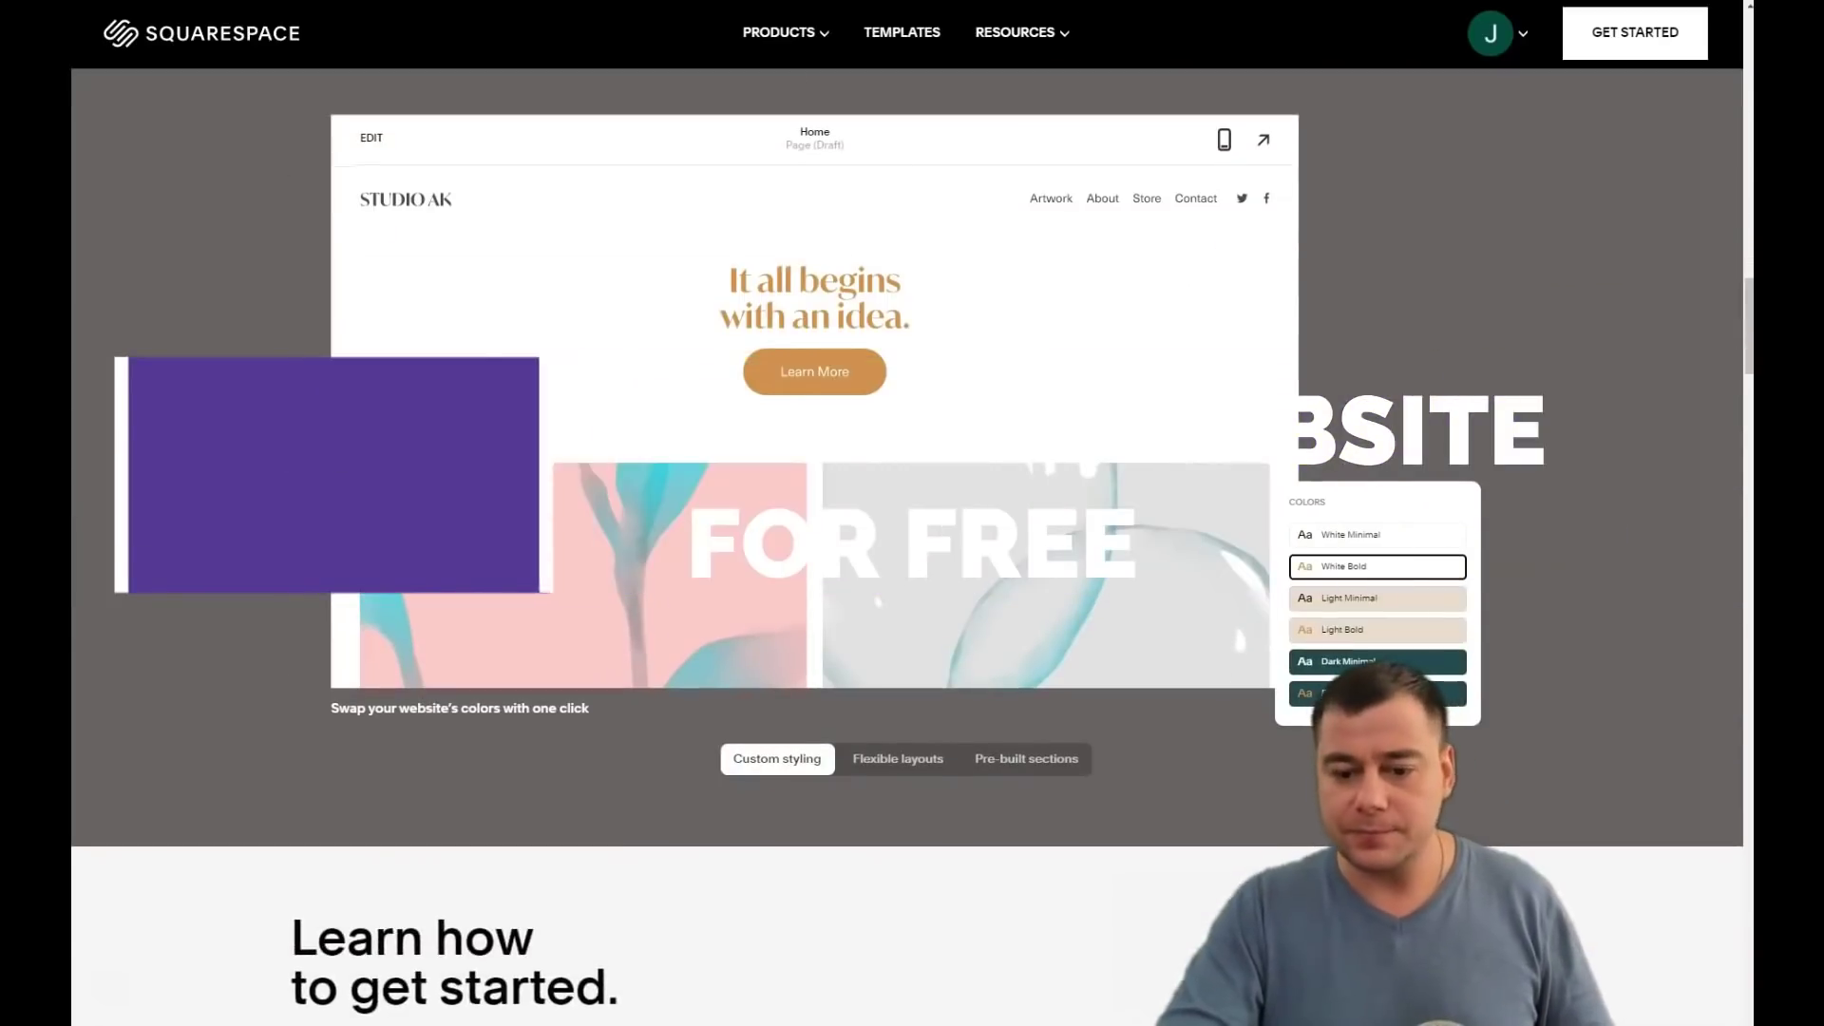
scroll(458, 511, down, 10)
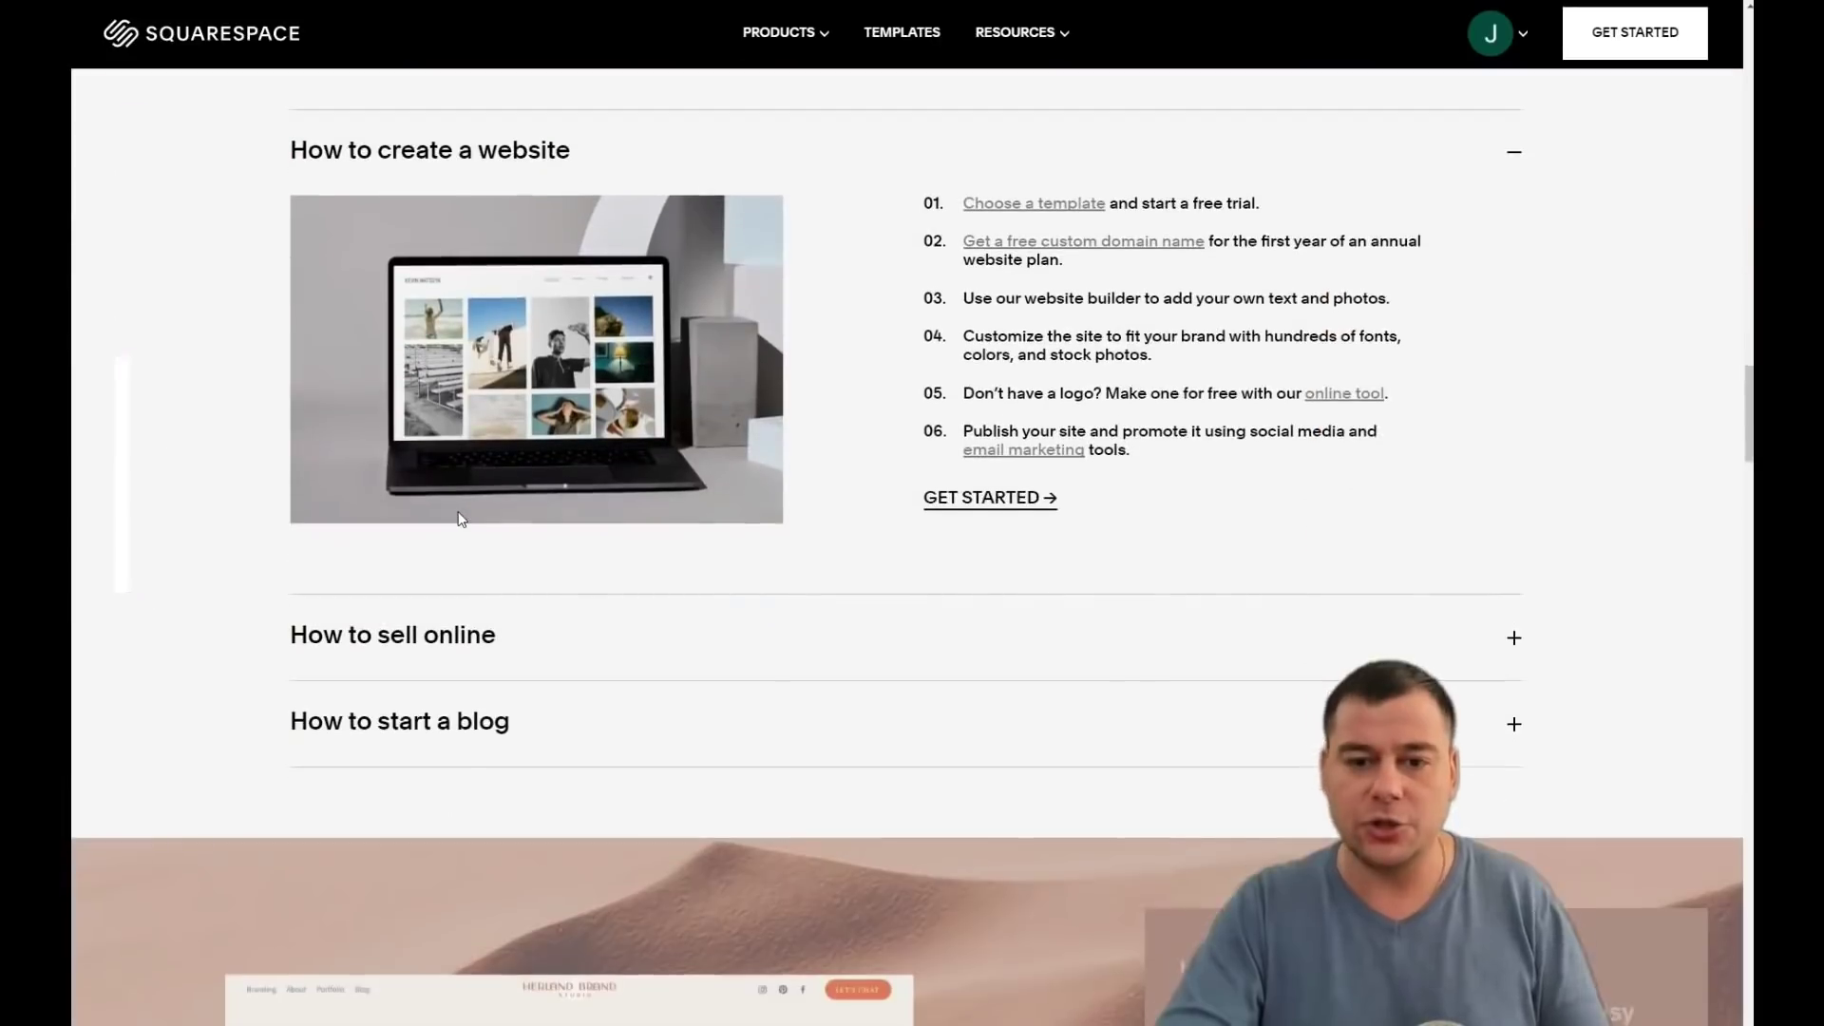
scroll(460, 519, down, 3)
scroll(465, 510, down, 14)
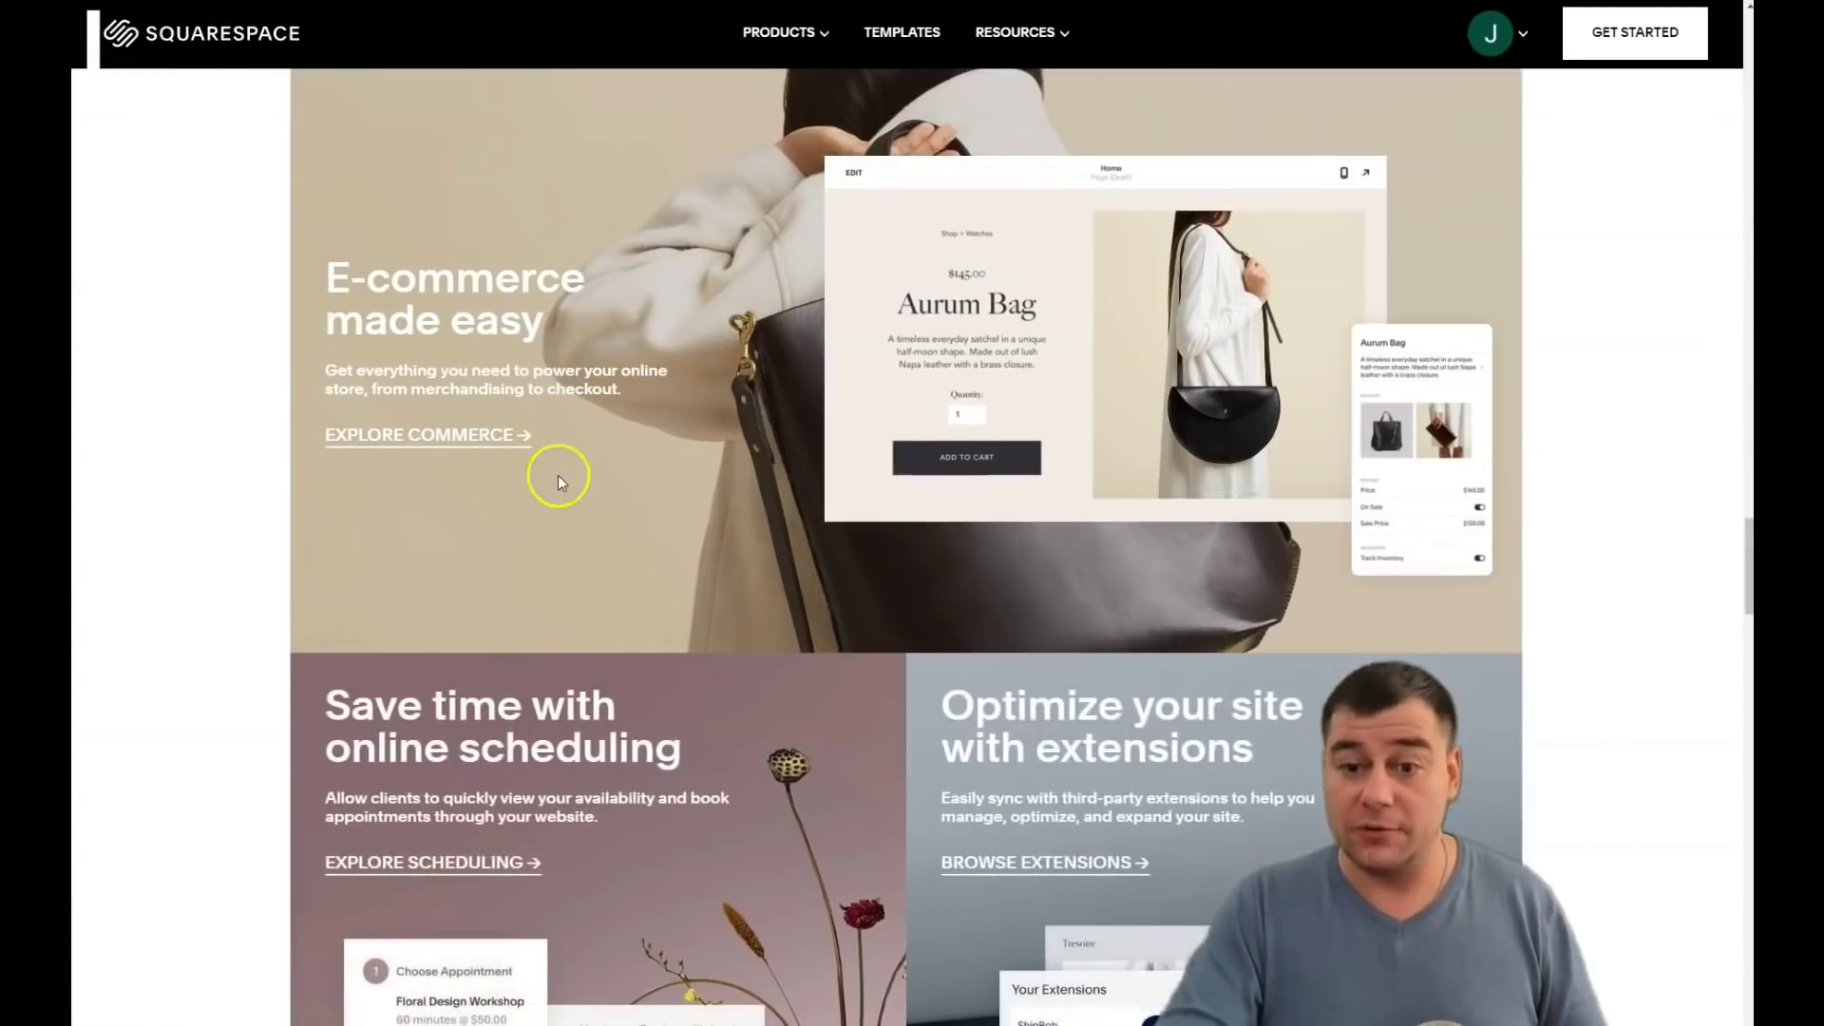
scroll(539, 499, down, 8)
scroll(573, 472, up, 12)
scroll(610, 482, up, 20)
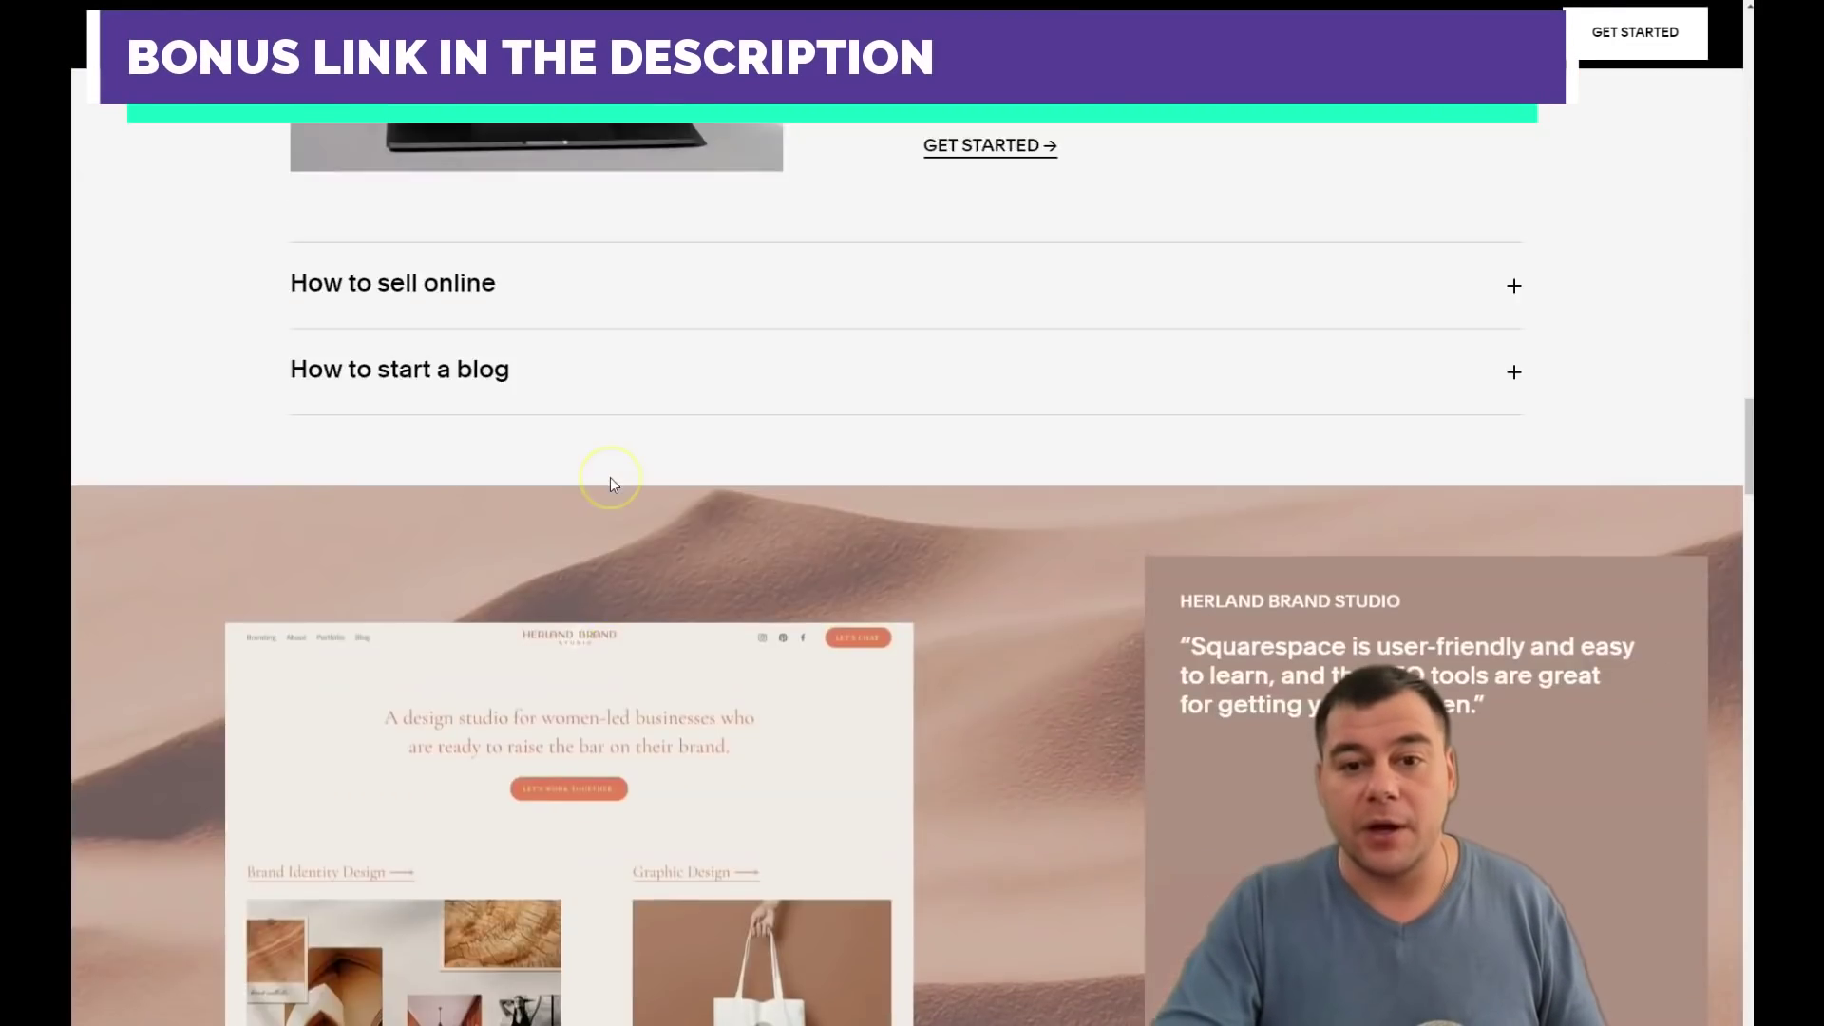
scroll(609, 477, up, 20)
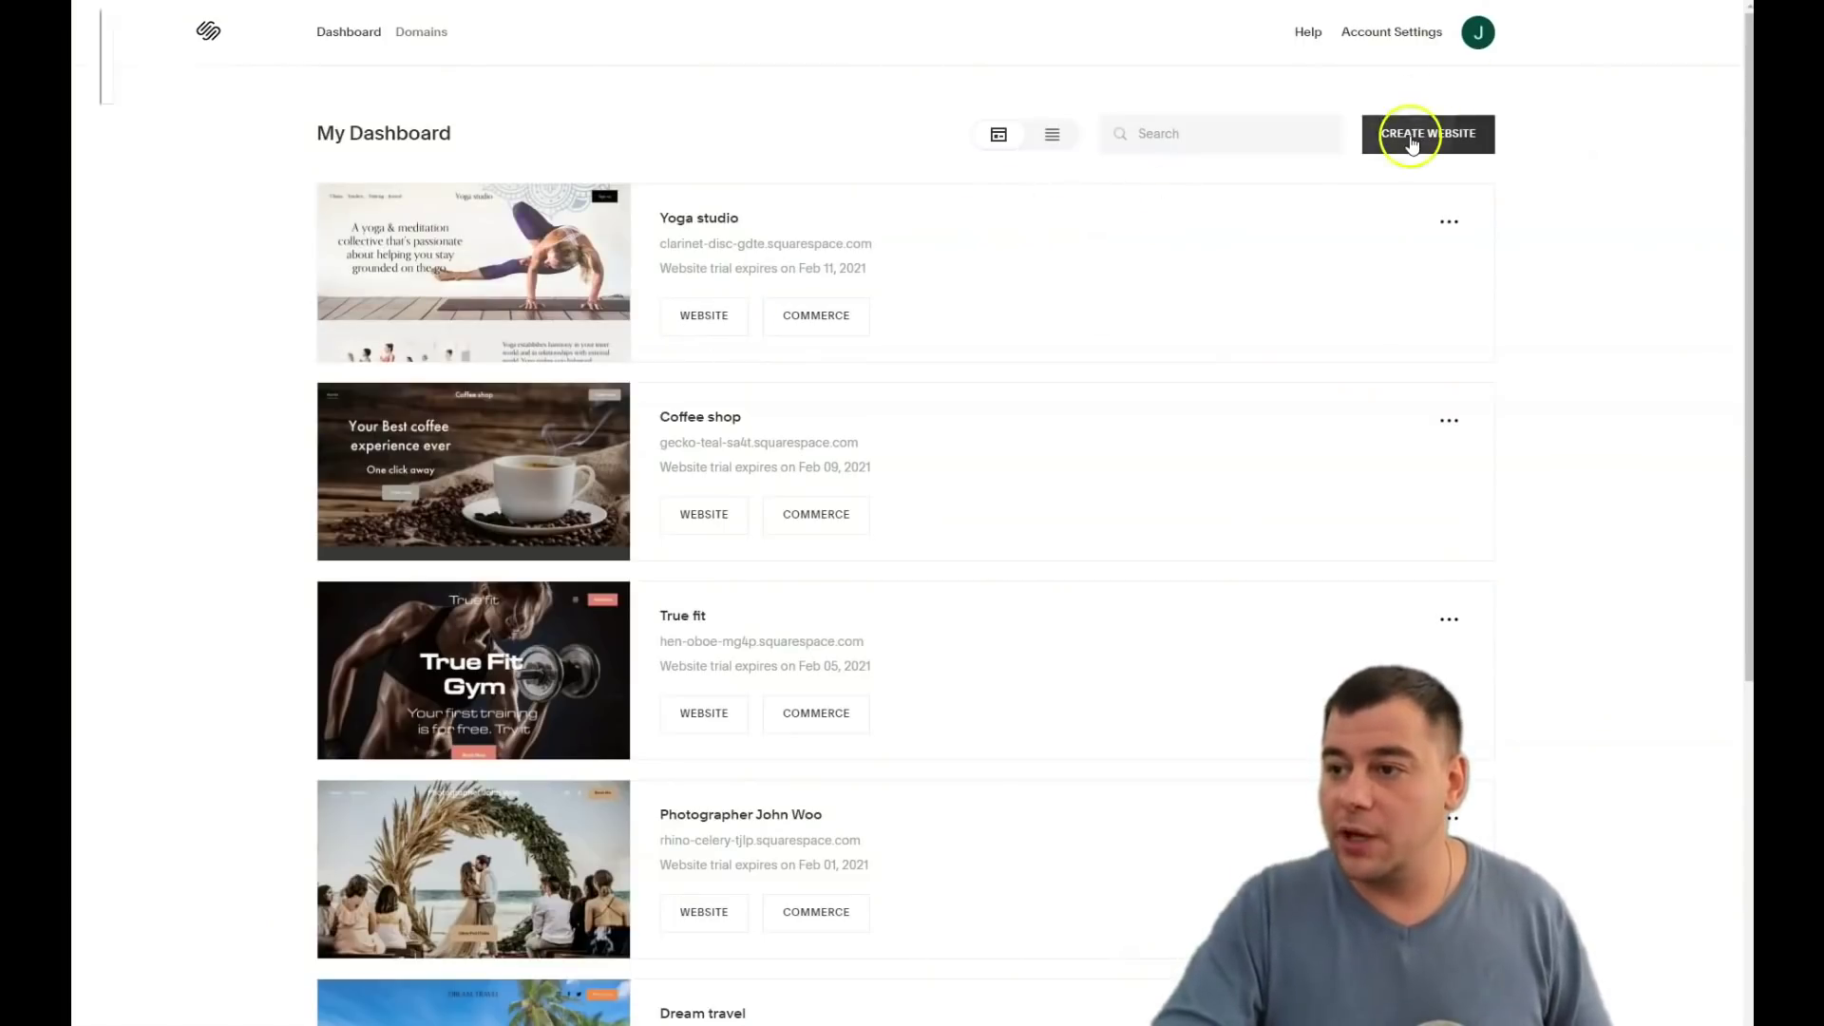
click(1412, 141)
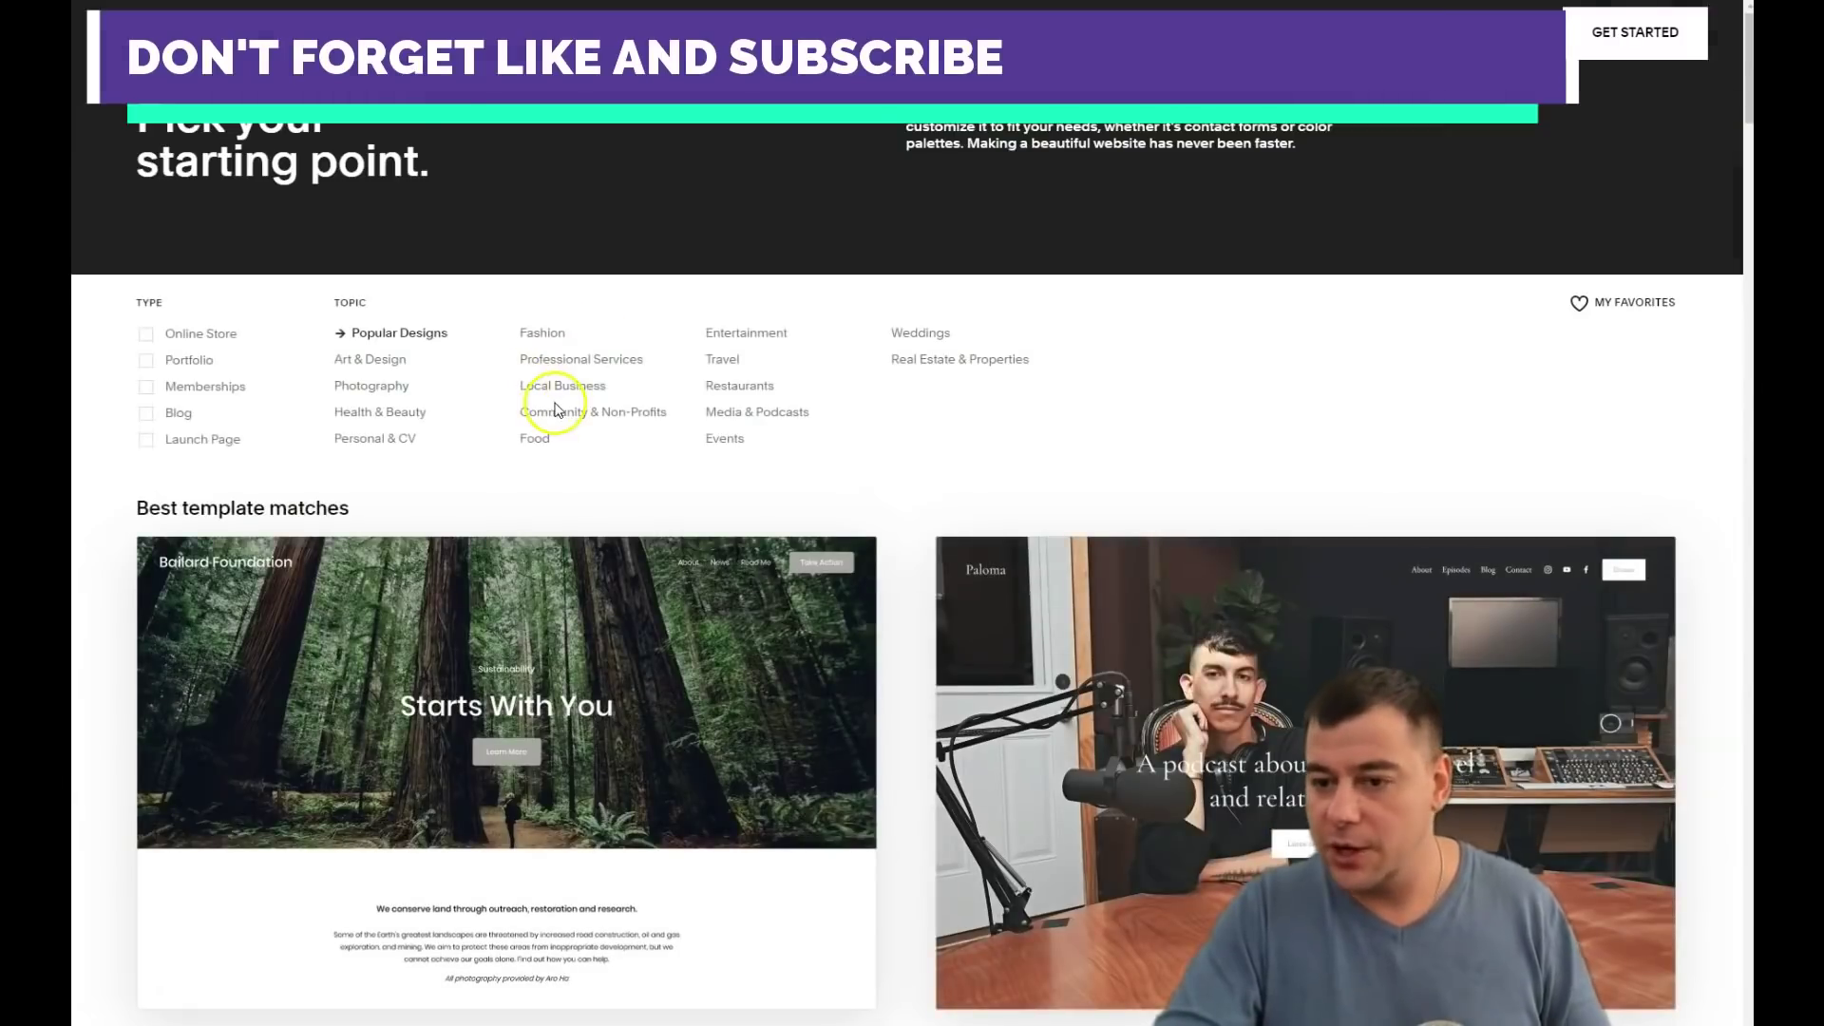
scroll(594, 396, down, 10)
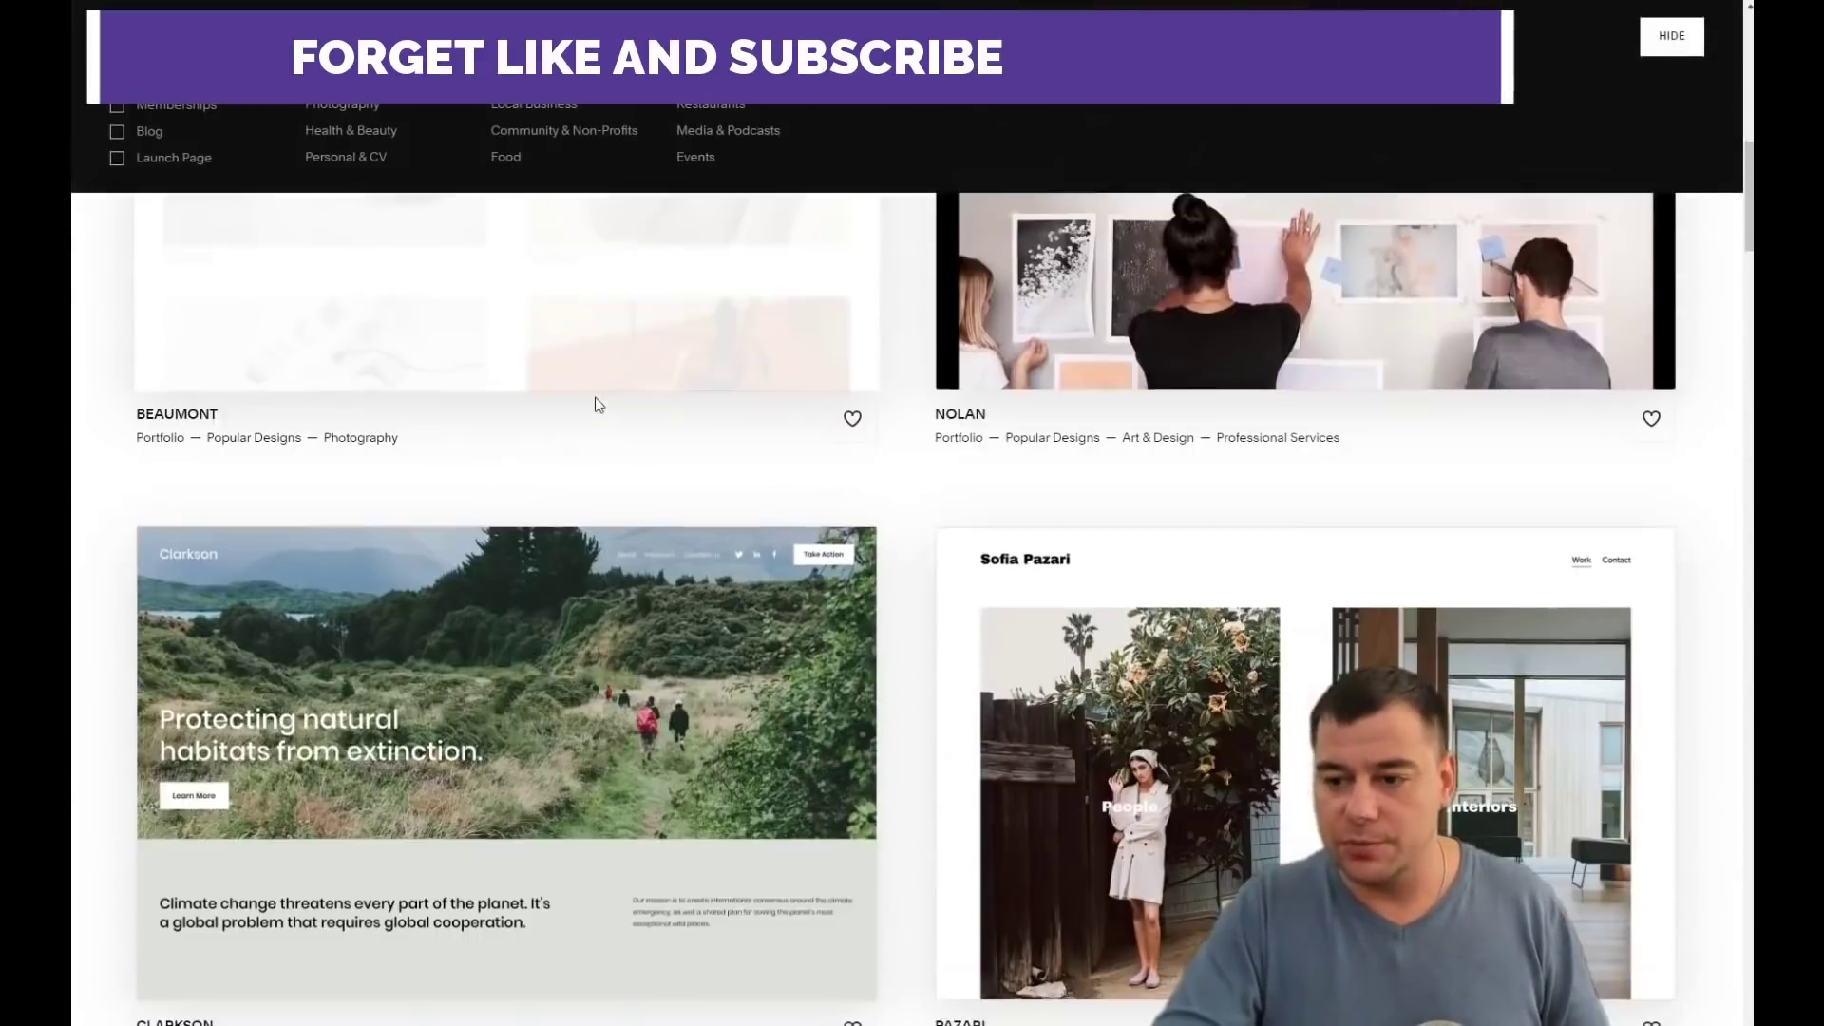
scroll(594, 397, down, 12)
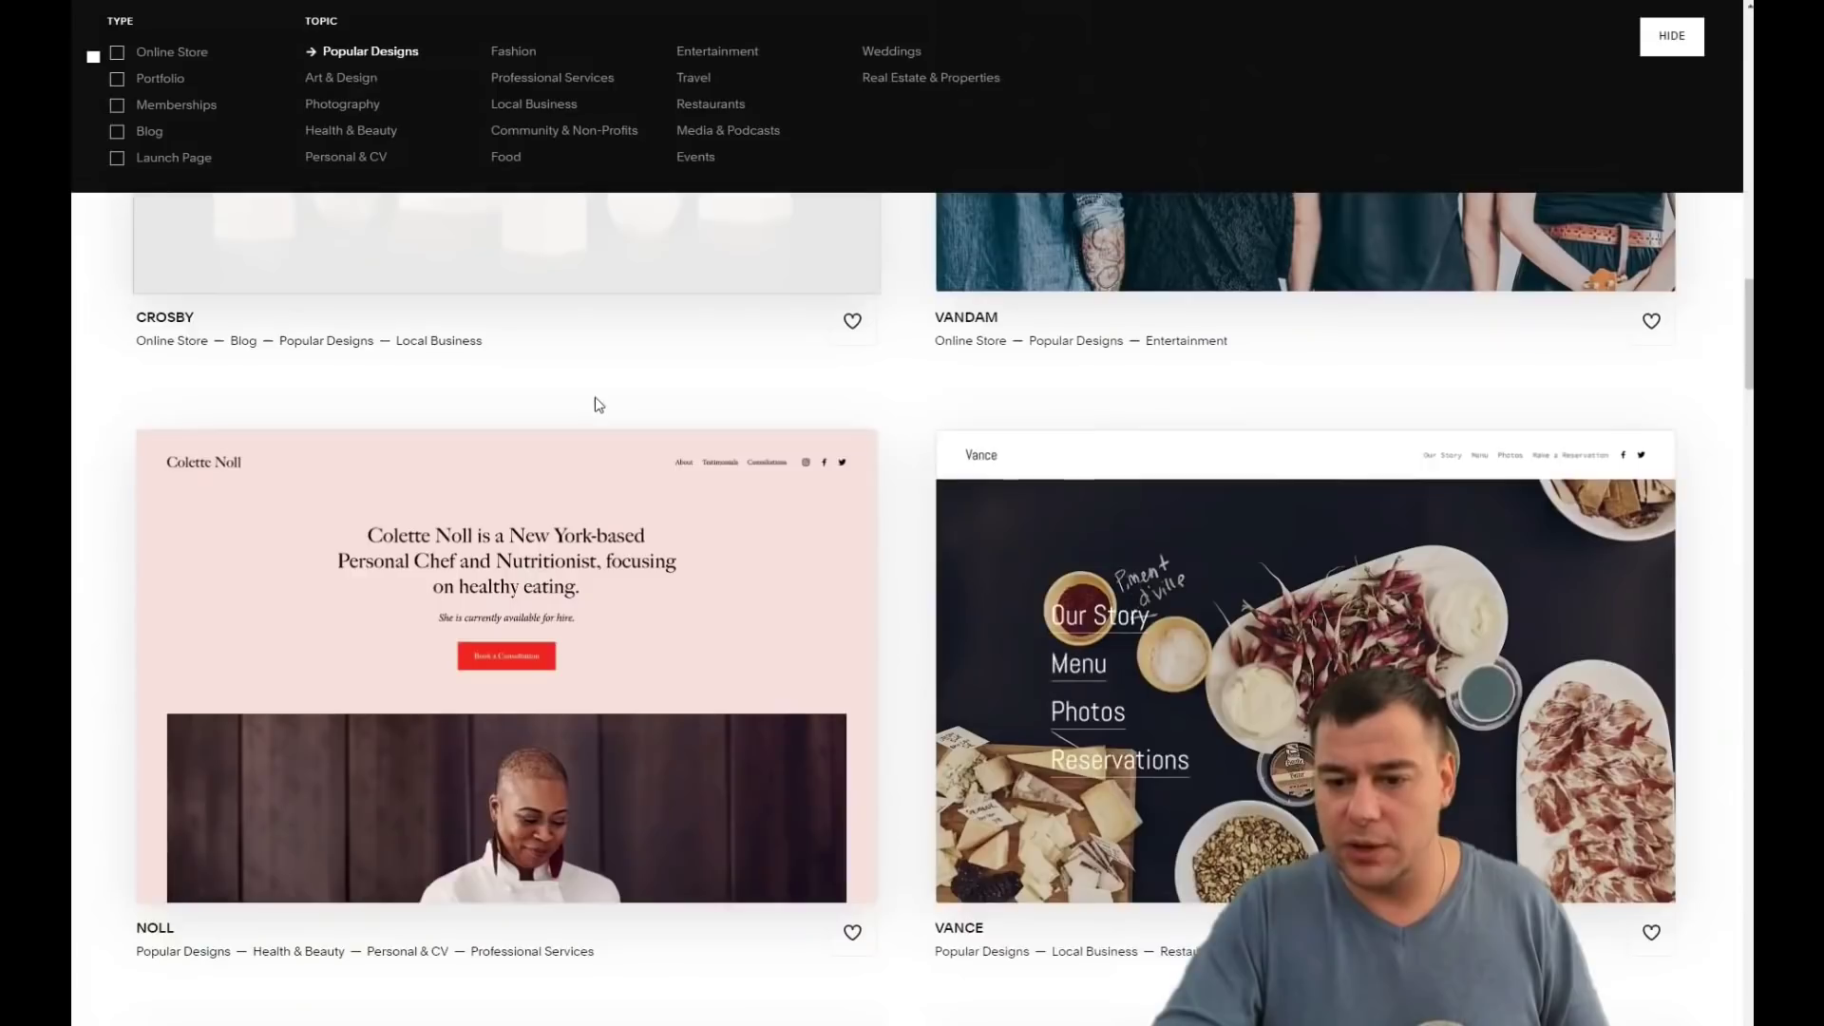
scroll(596, 398, down, 12)
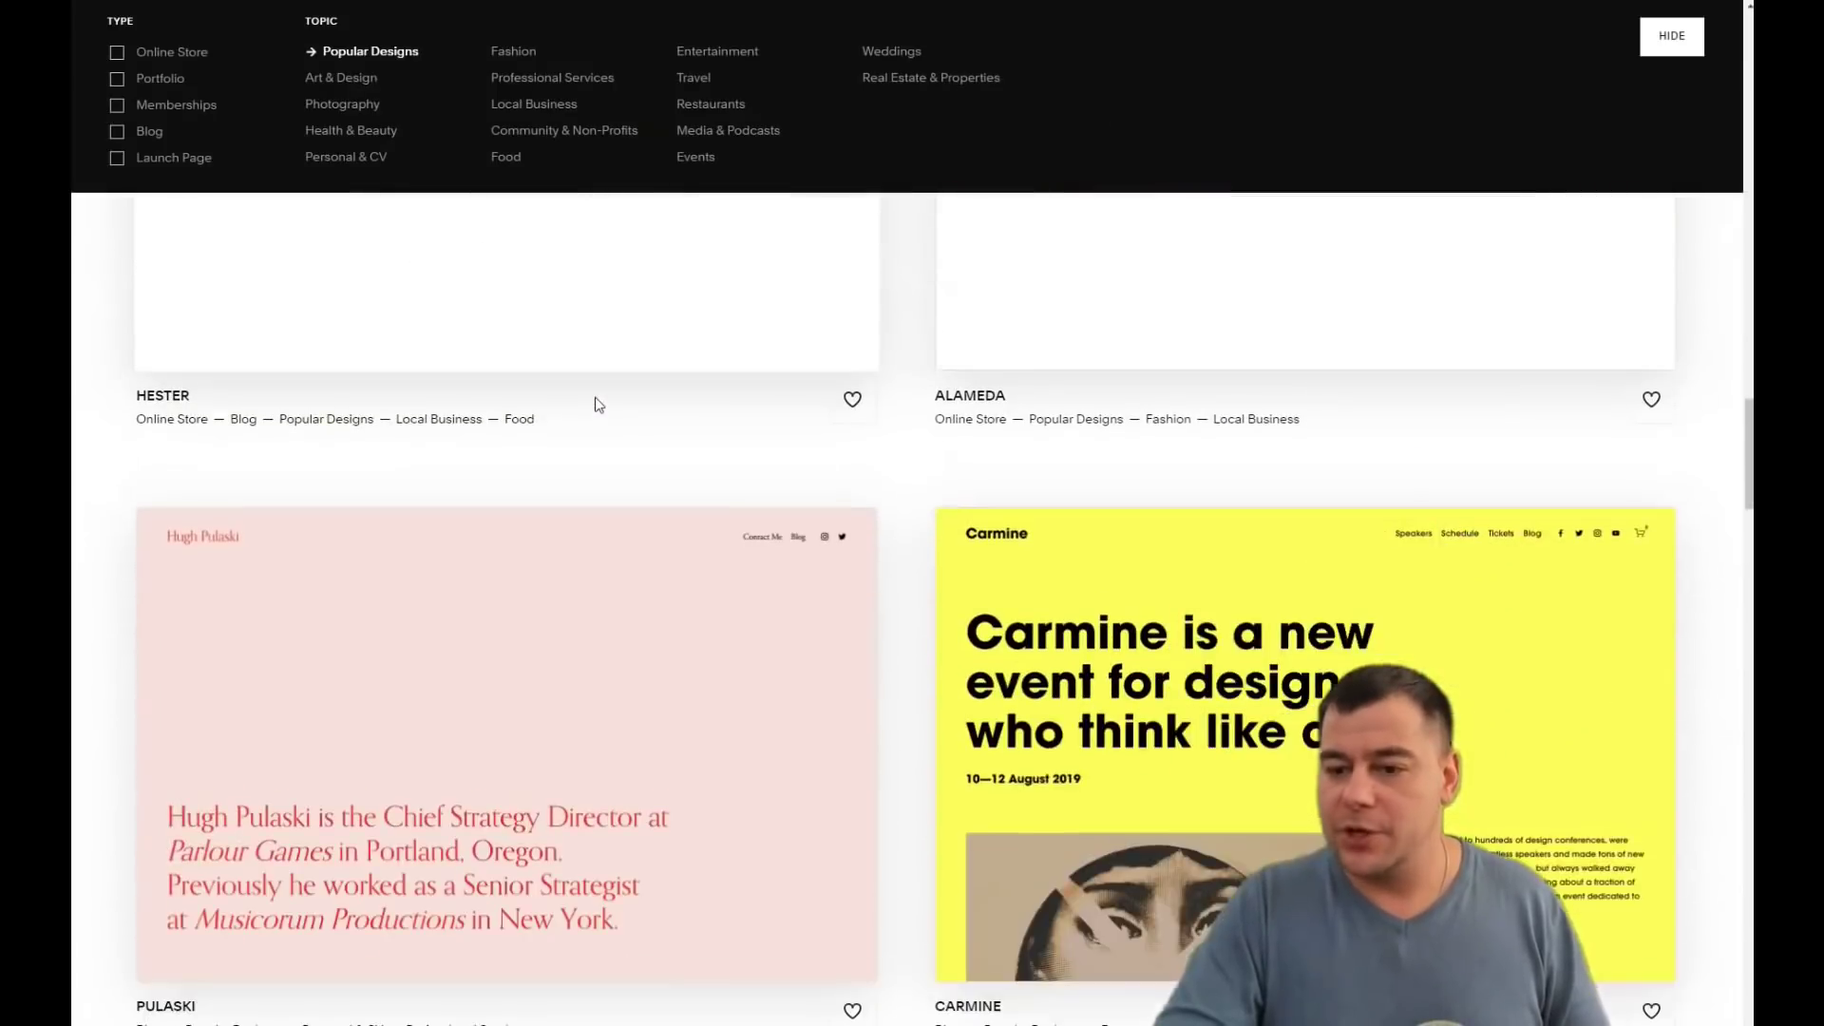
scroll(596, 398, down, 12)
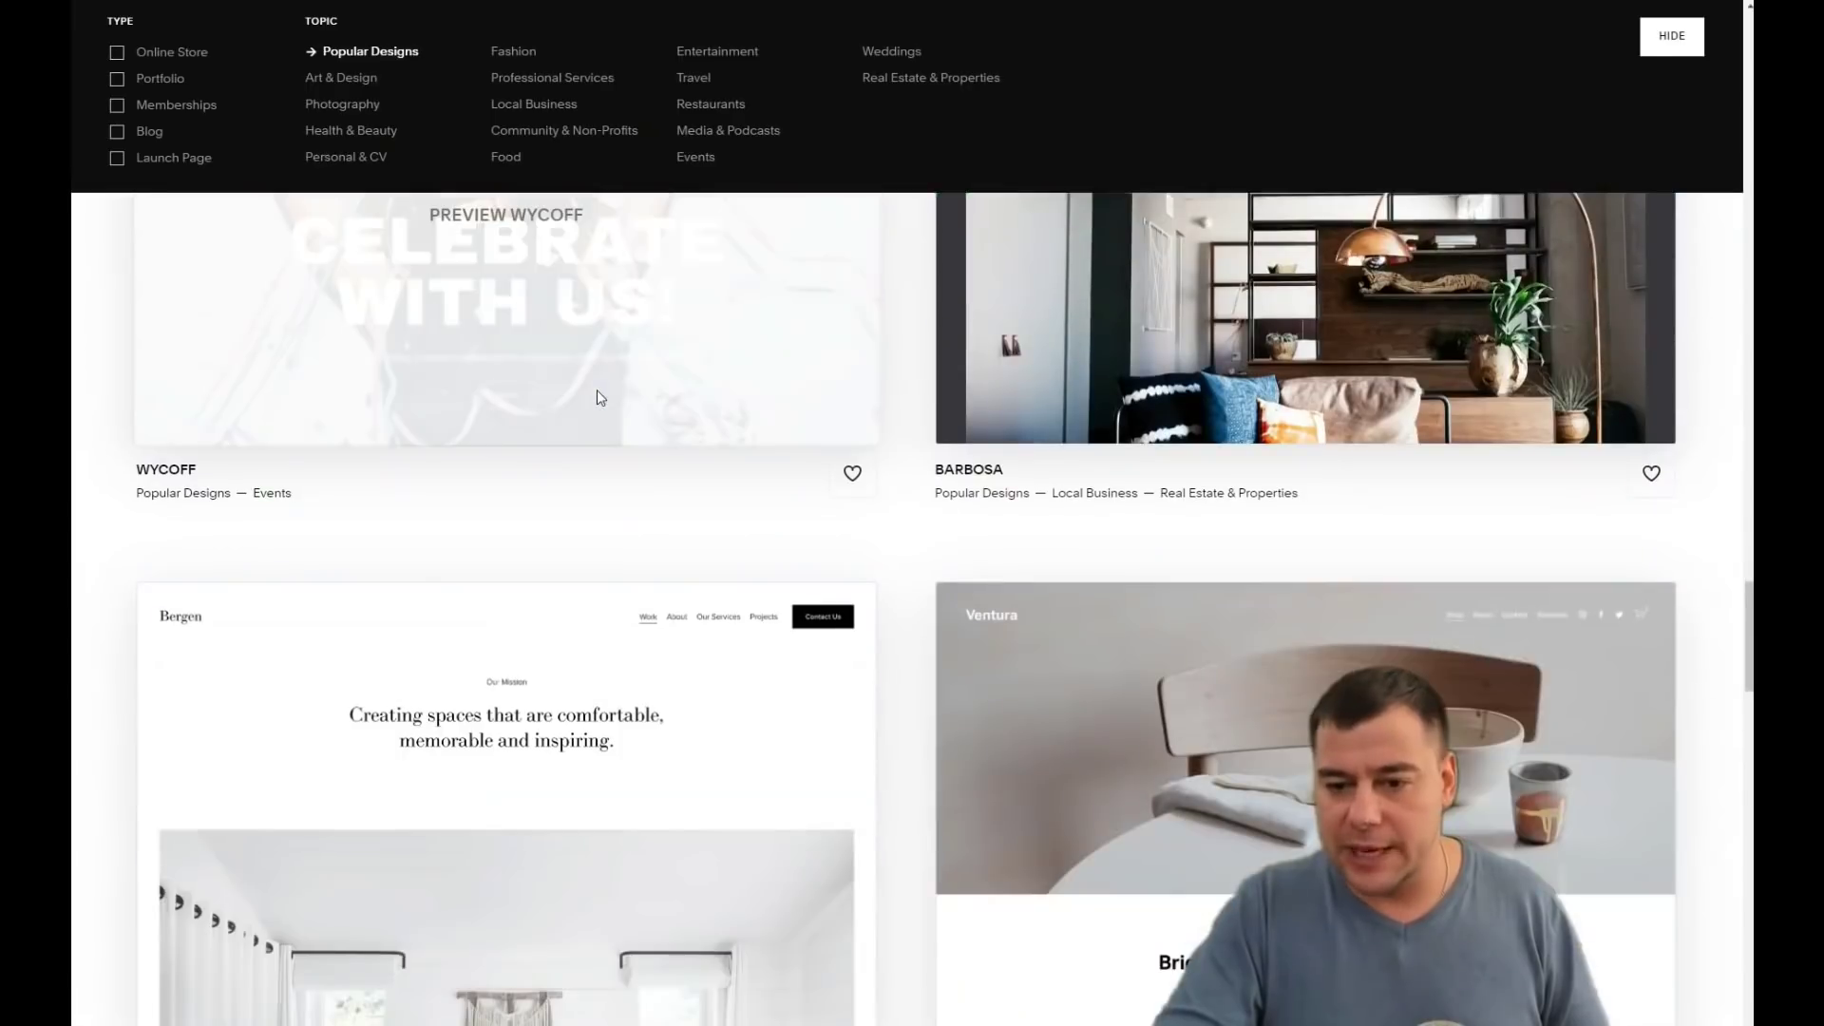
scroll(597, 397, down, 12)
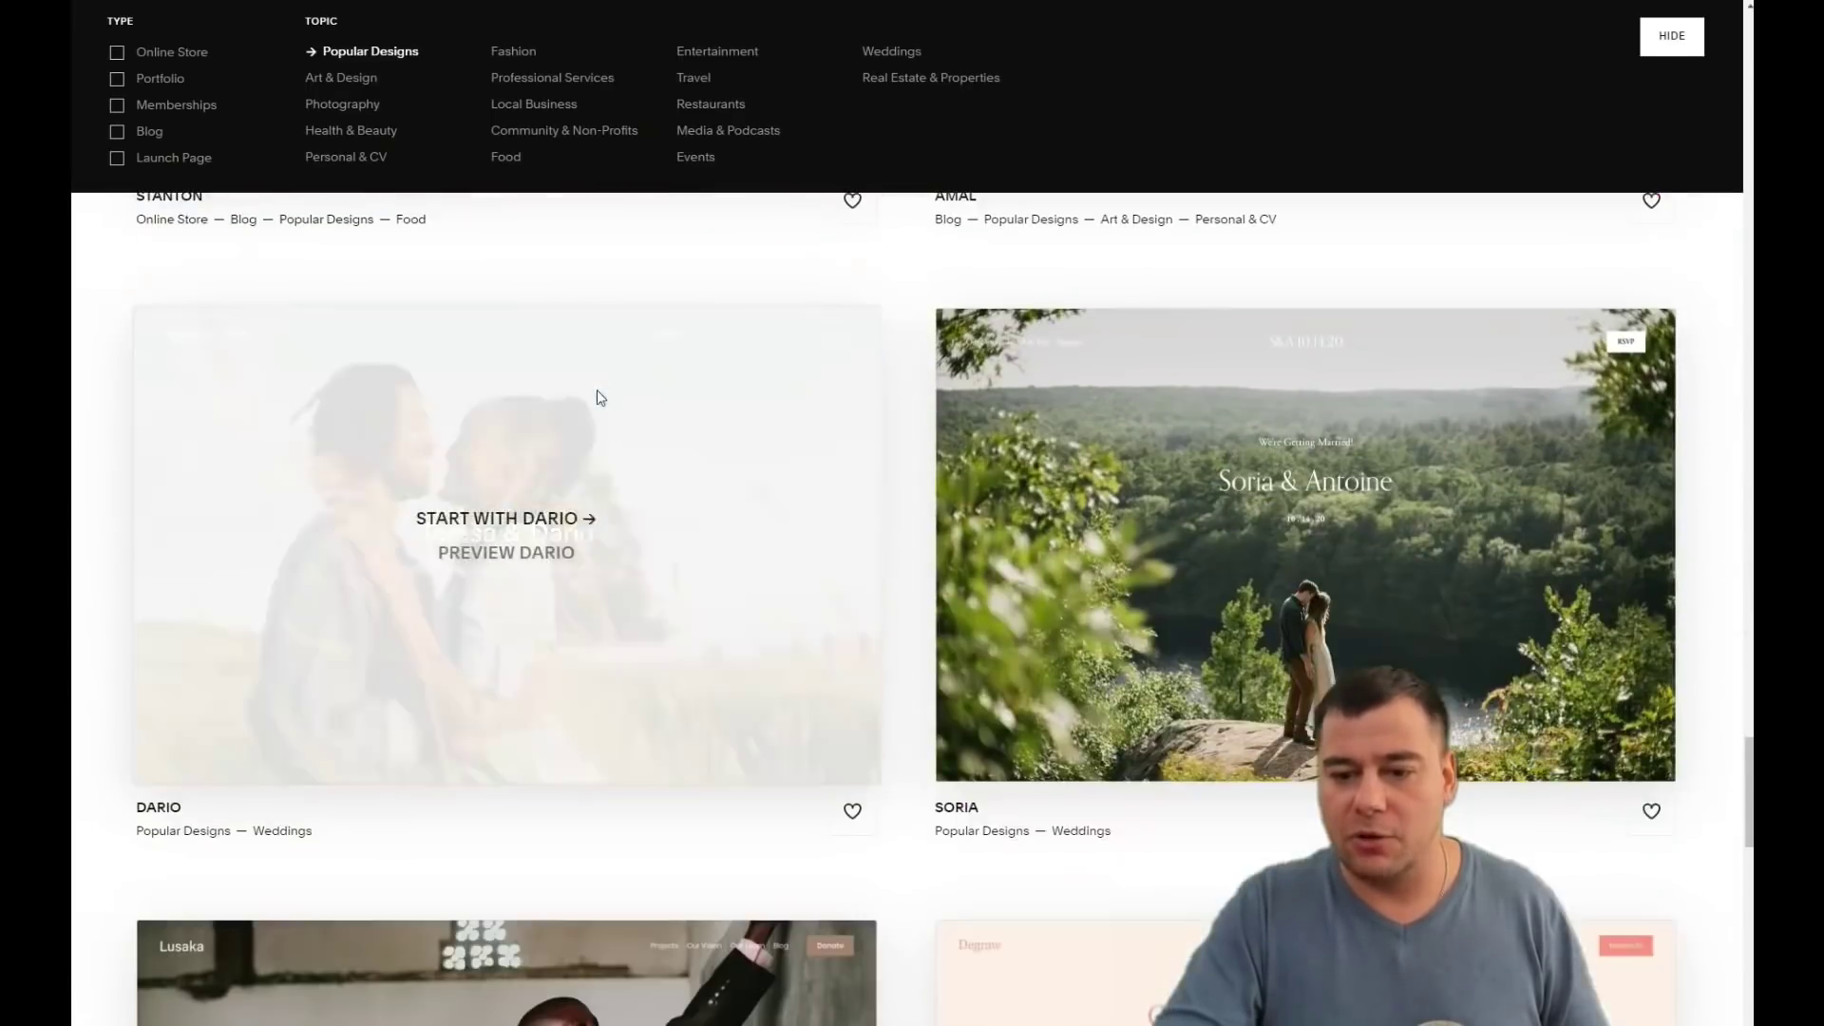
scroll(596, 397, down, 12)
scroll(598, 397, down, 3)
scroll(599, 397, up, 20)
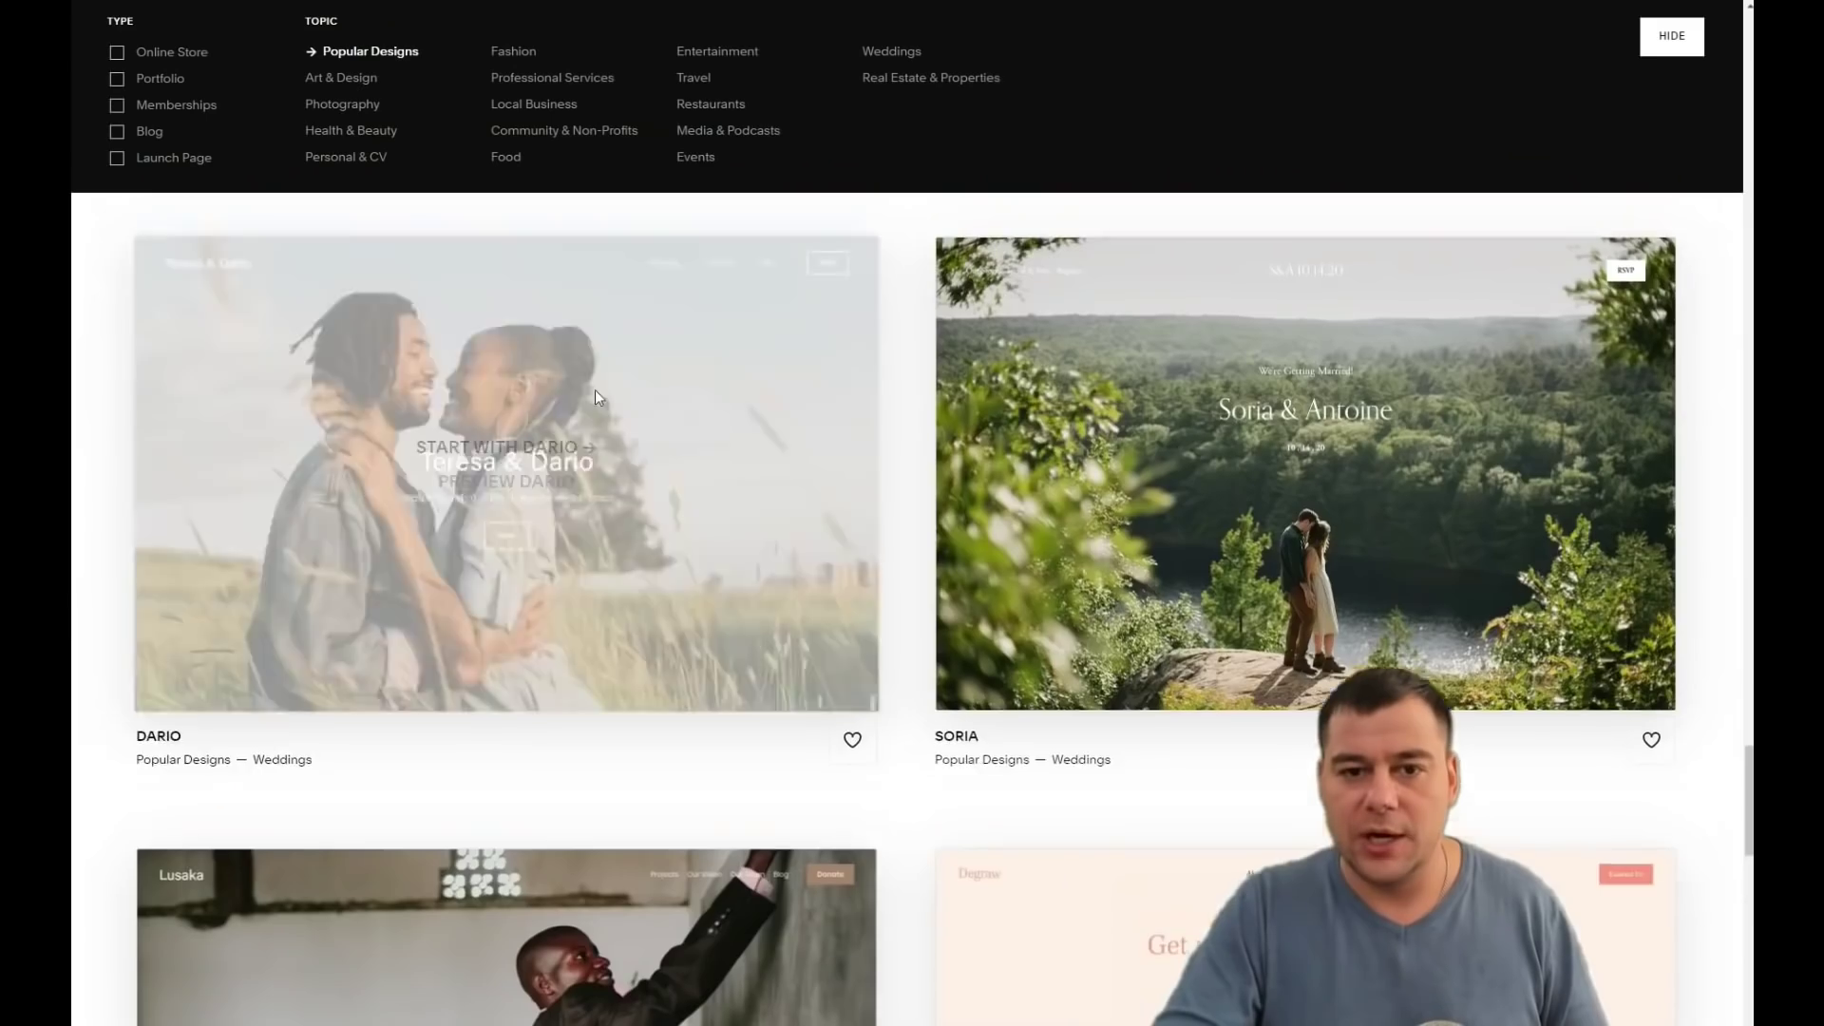
scroll(596, 397, up, 20)
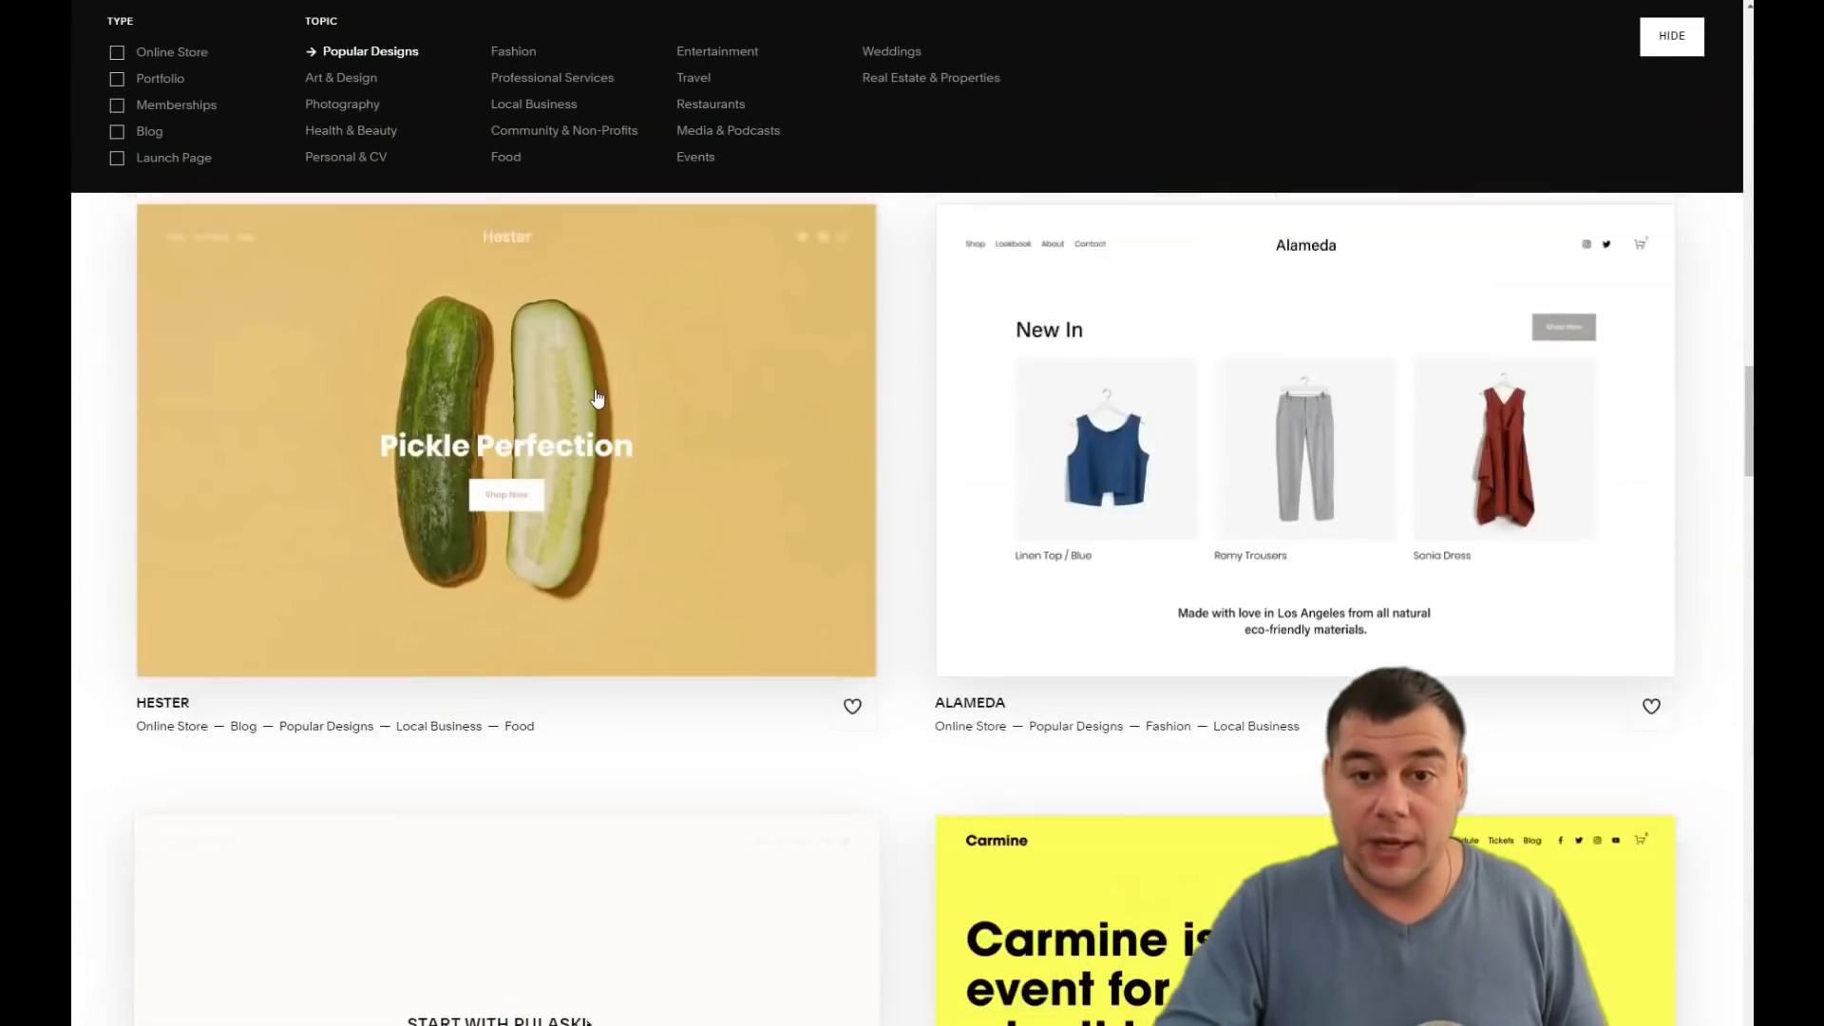
scroll(598, 397, up, 15)
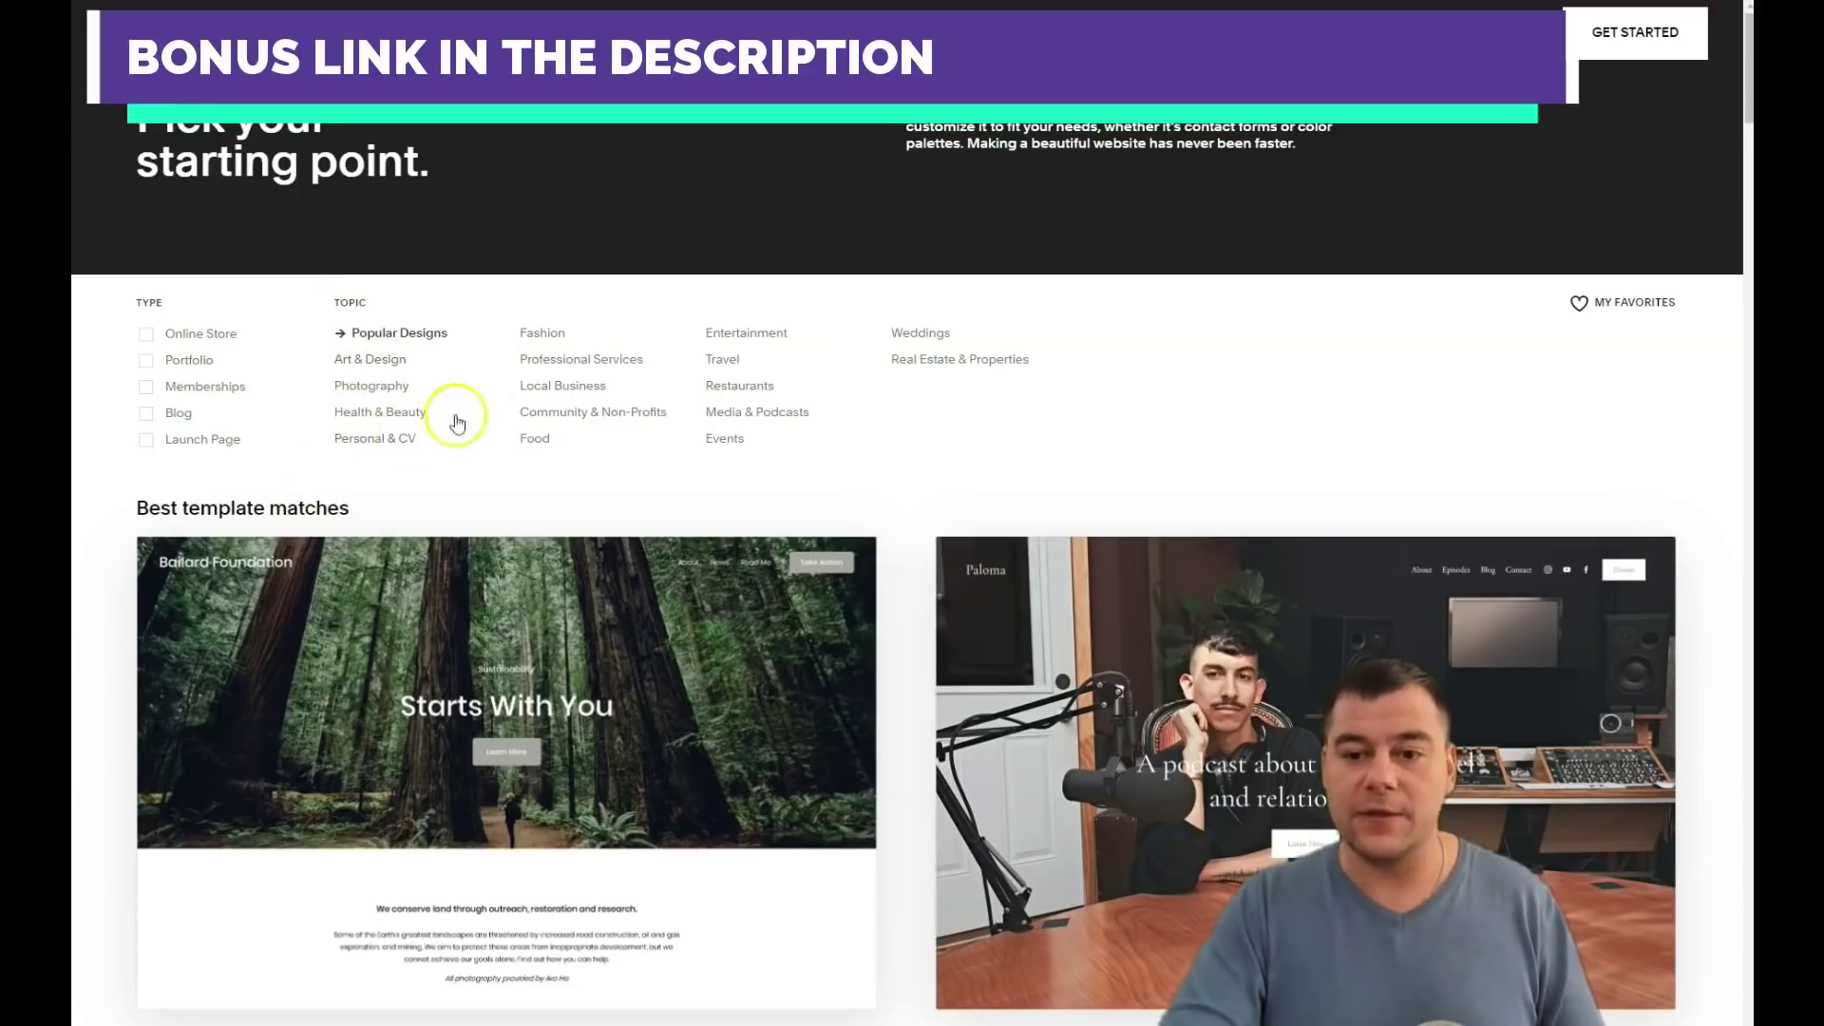
- Filter templates to the Fashion topic and start a new site from Colima
click(546, 334)
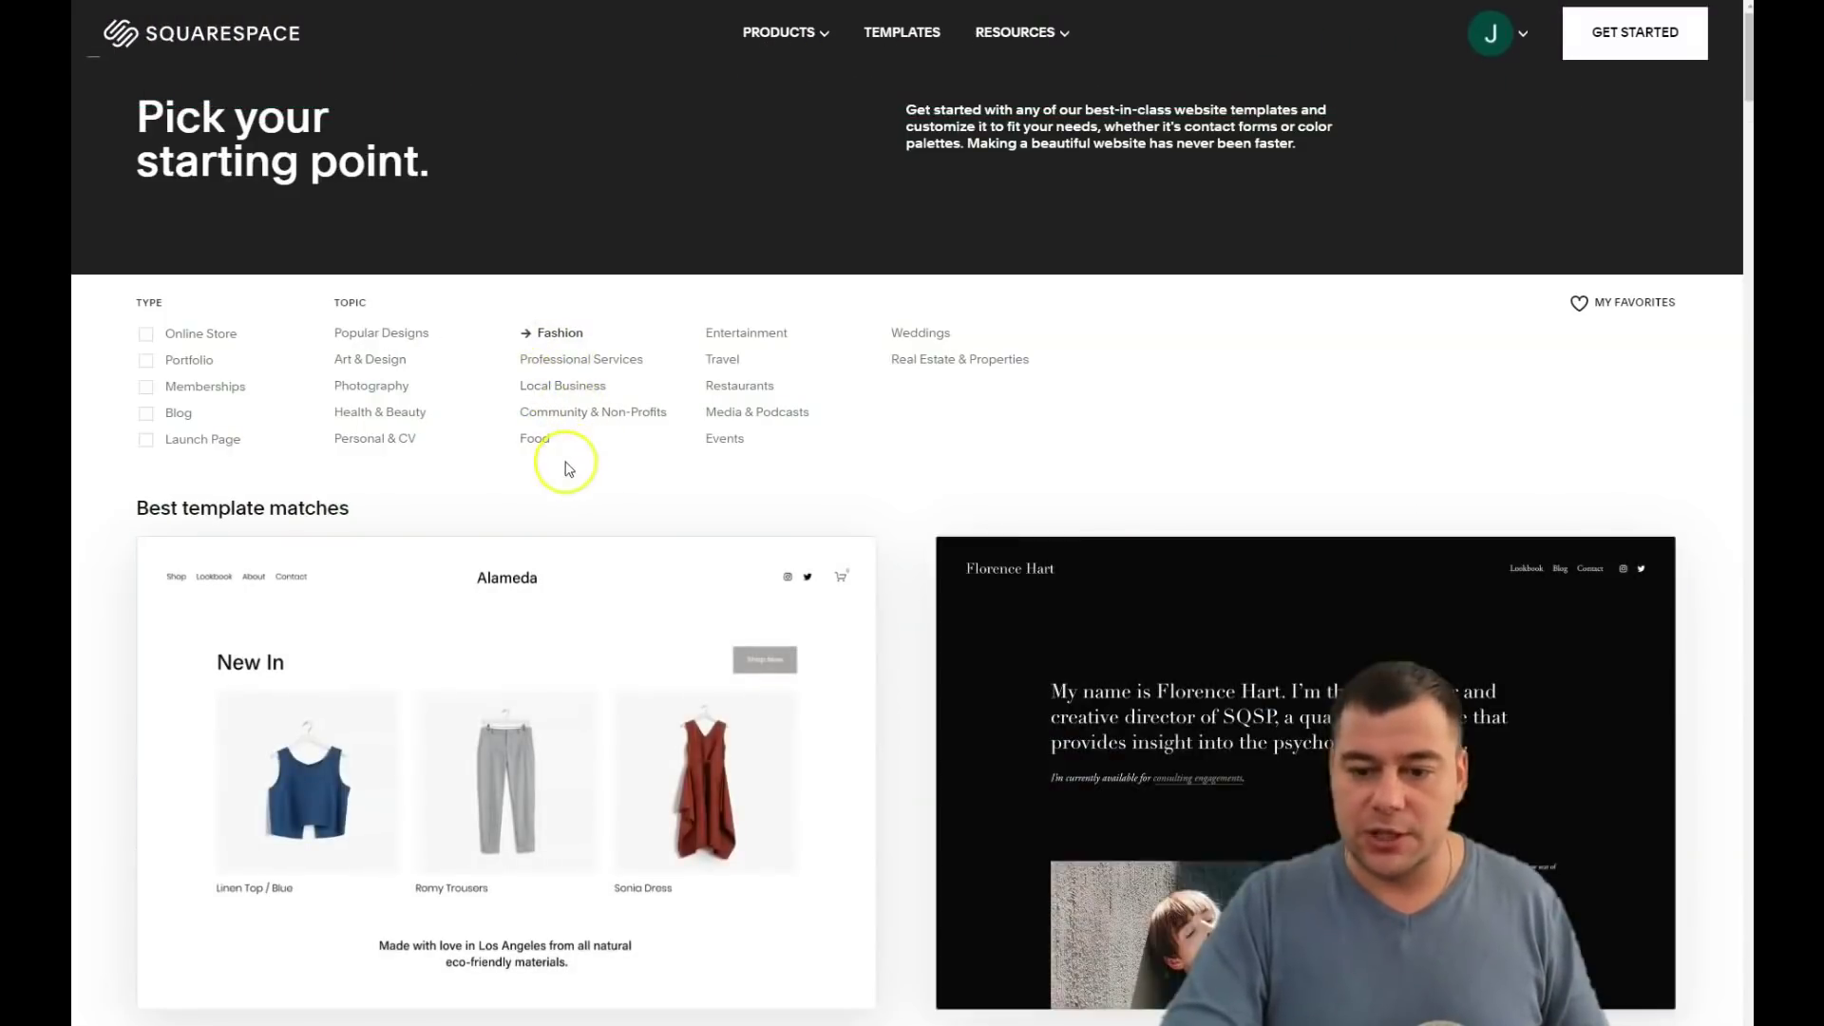
scroll(672, 395, down, 9)
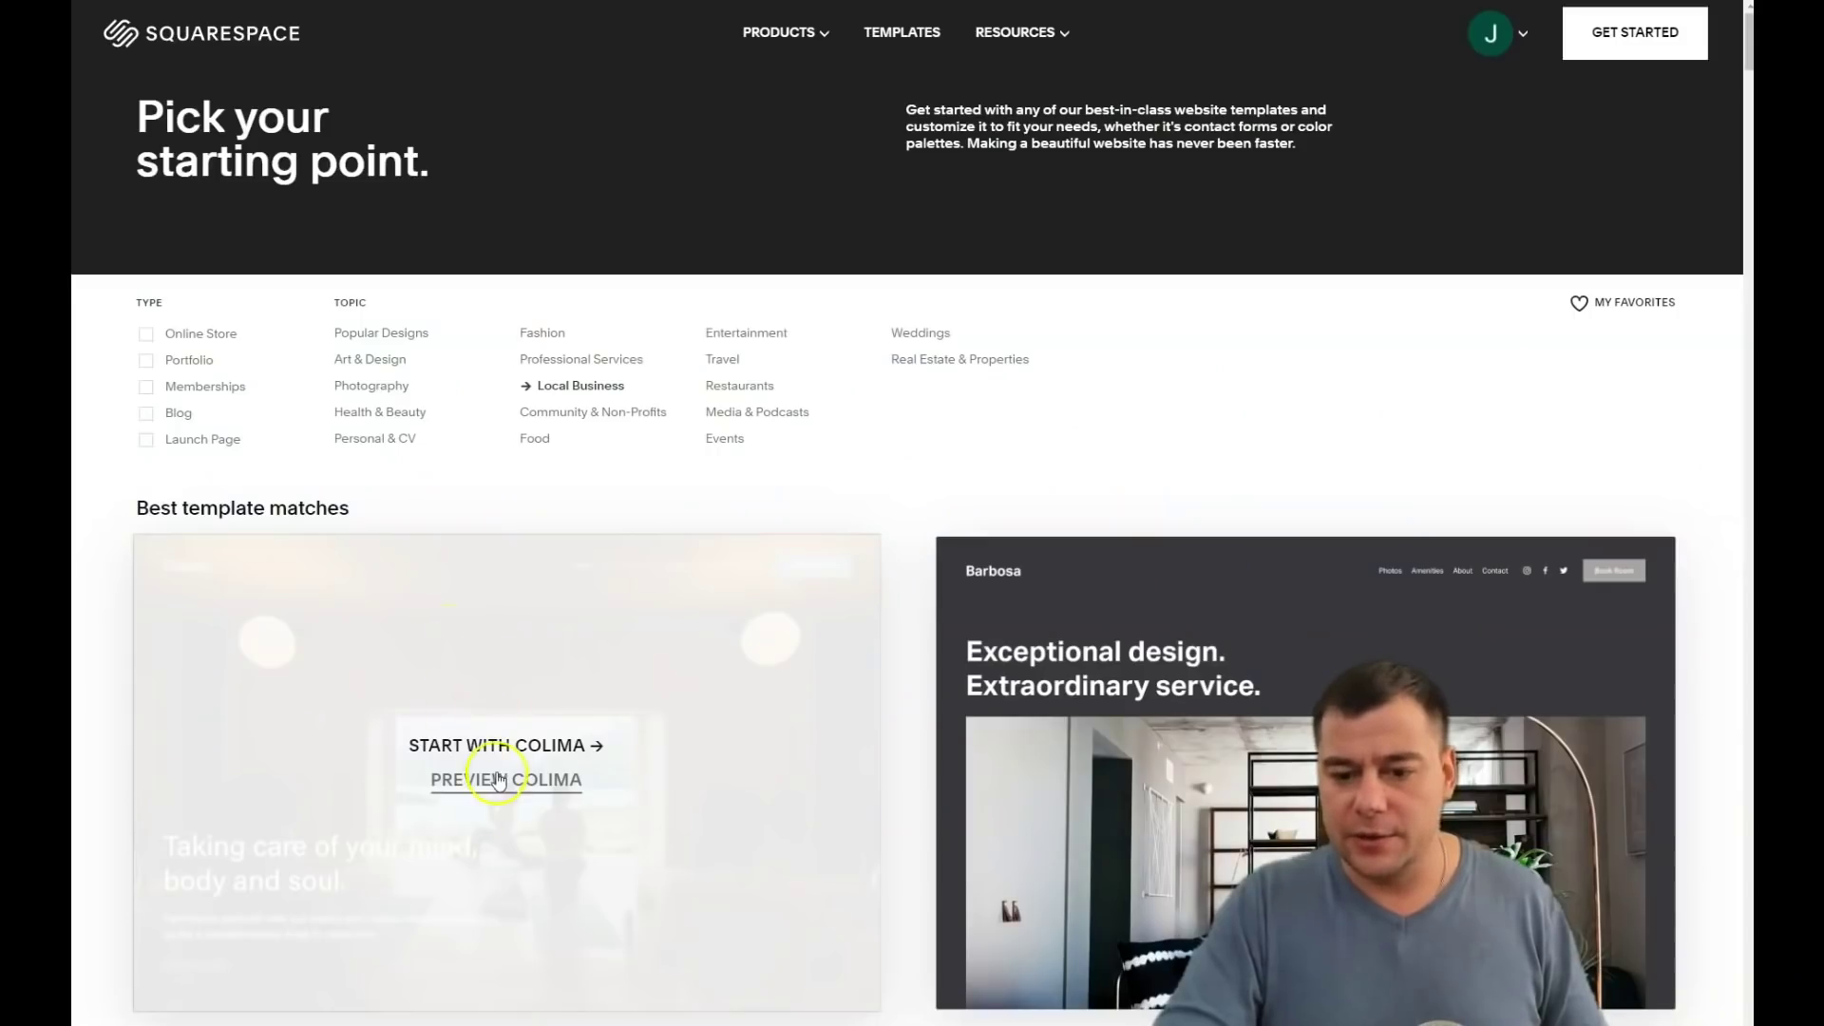
click(505, 748)
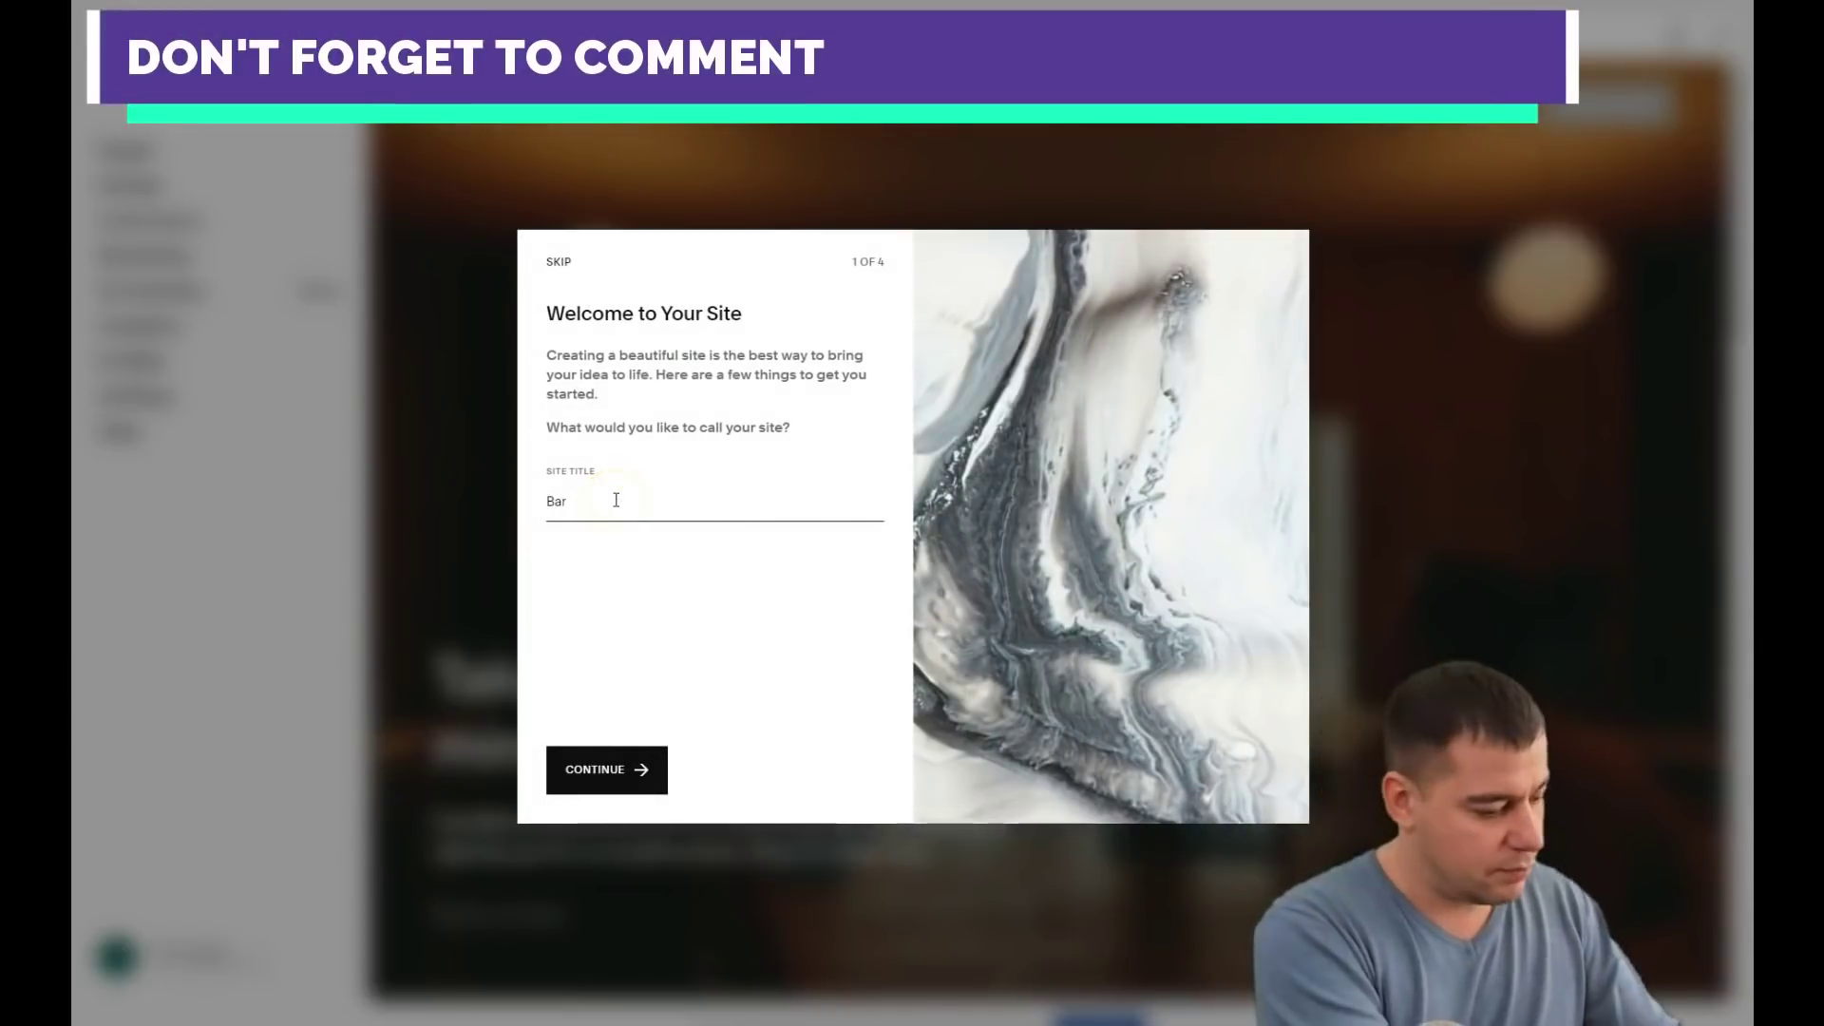
- Title the site Barbershop and finish the welcome walkthrough into the editor
click(627, 786)
click(618, 774)
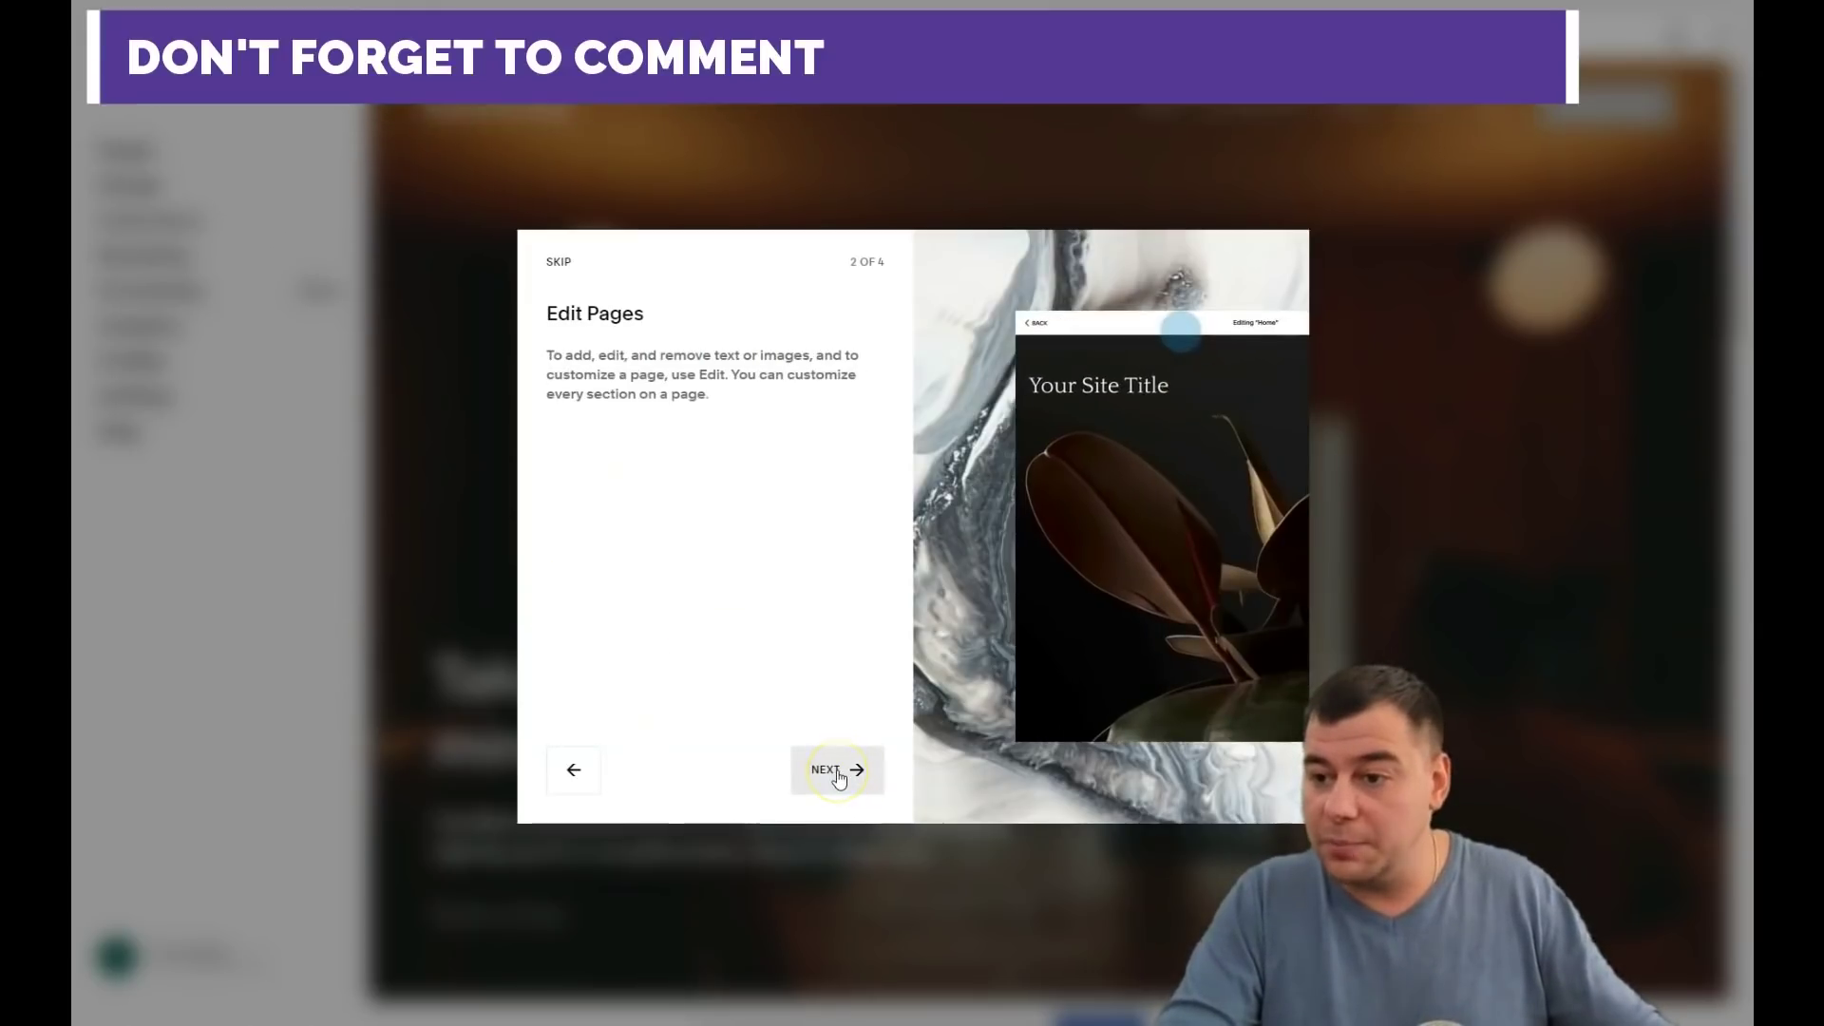
click(838, 777)
click(837, 777)
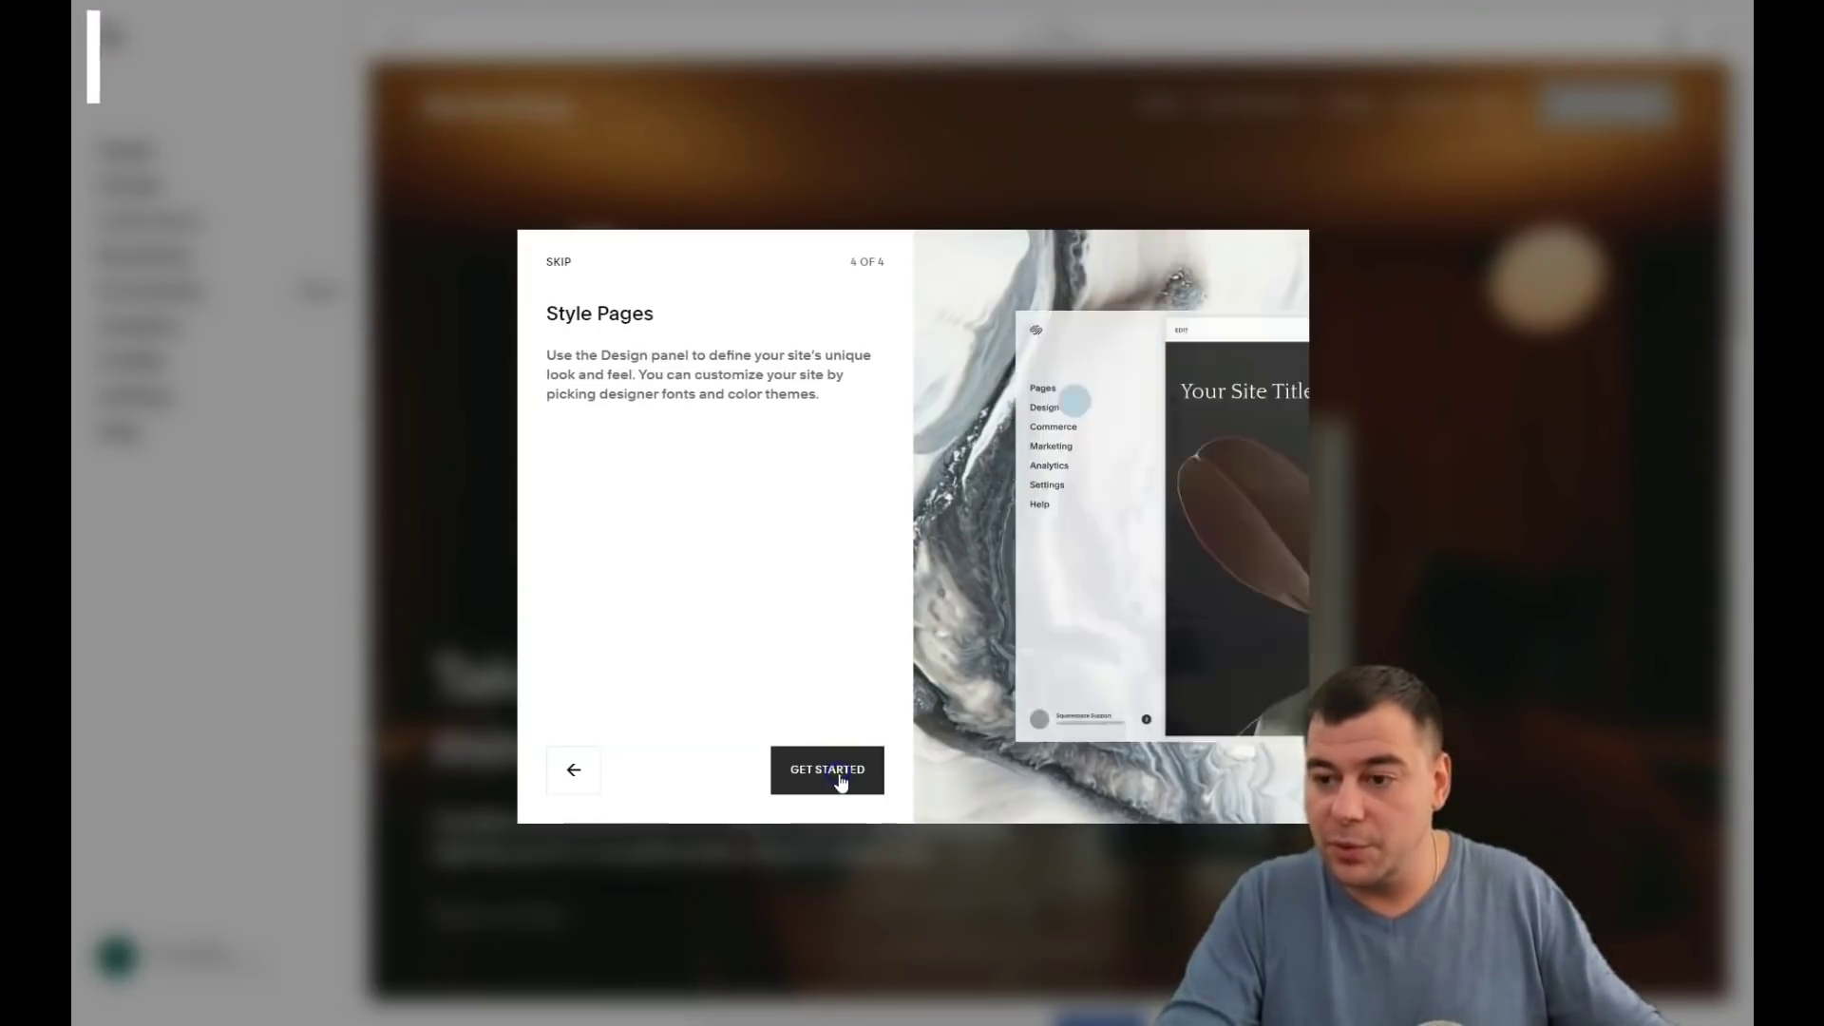
click(836, 774)
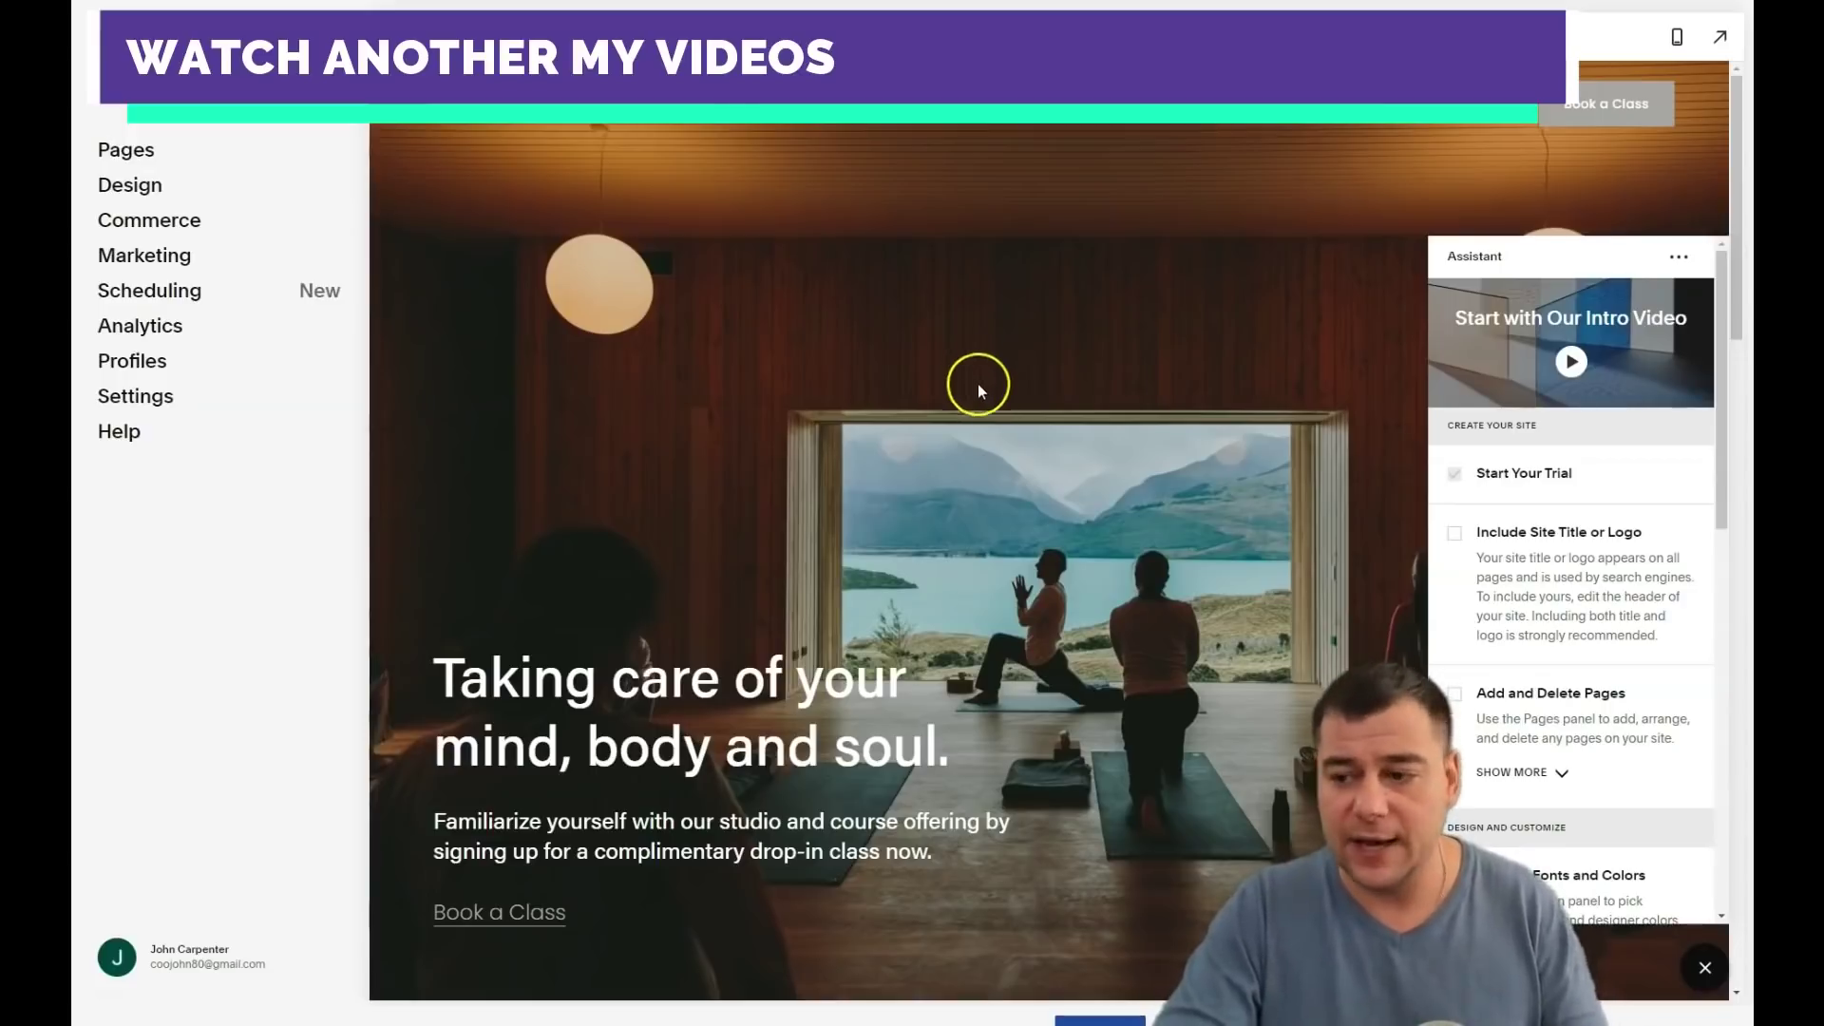
- Review the first items of the site setup checklist
click(1255, 443)
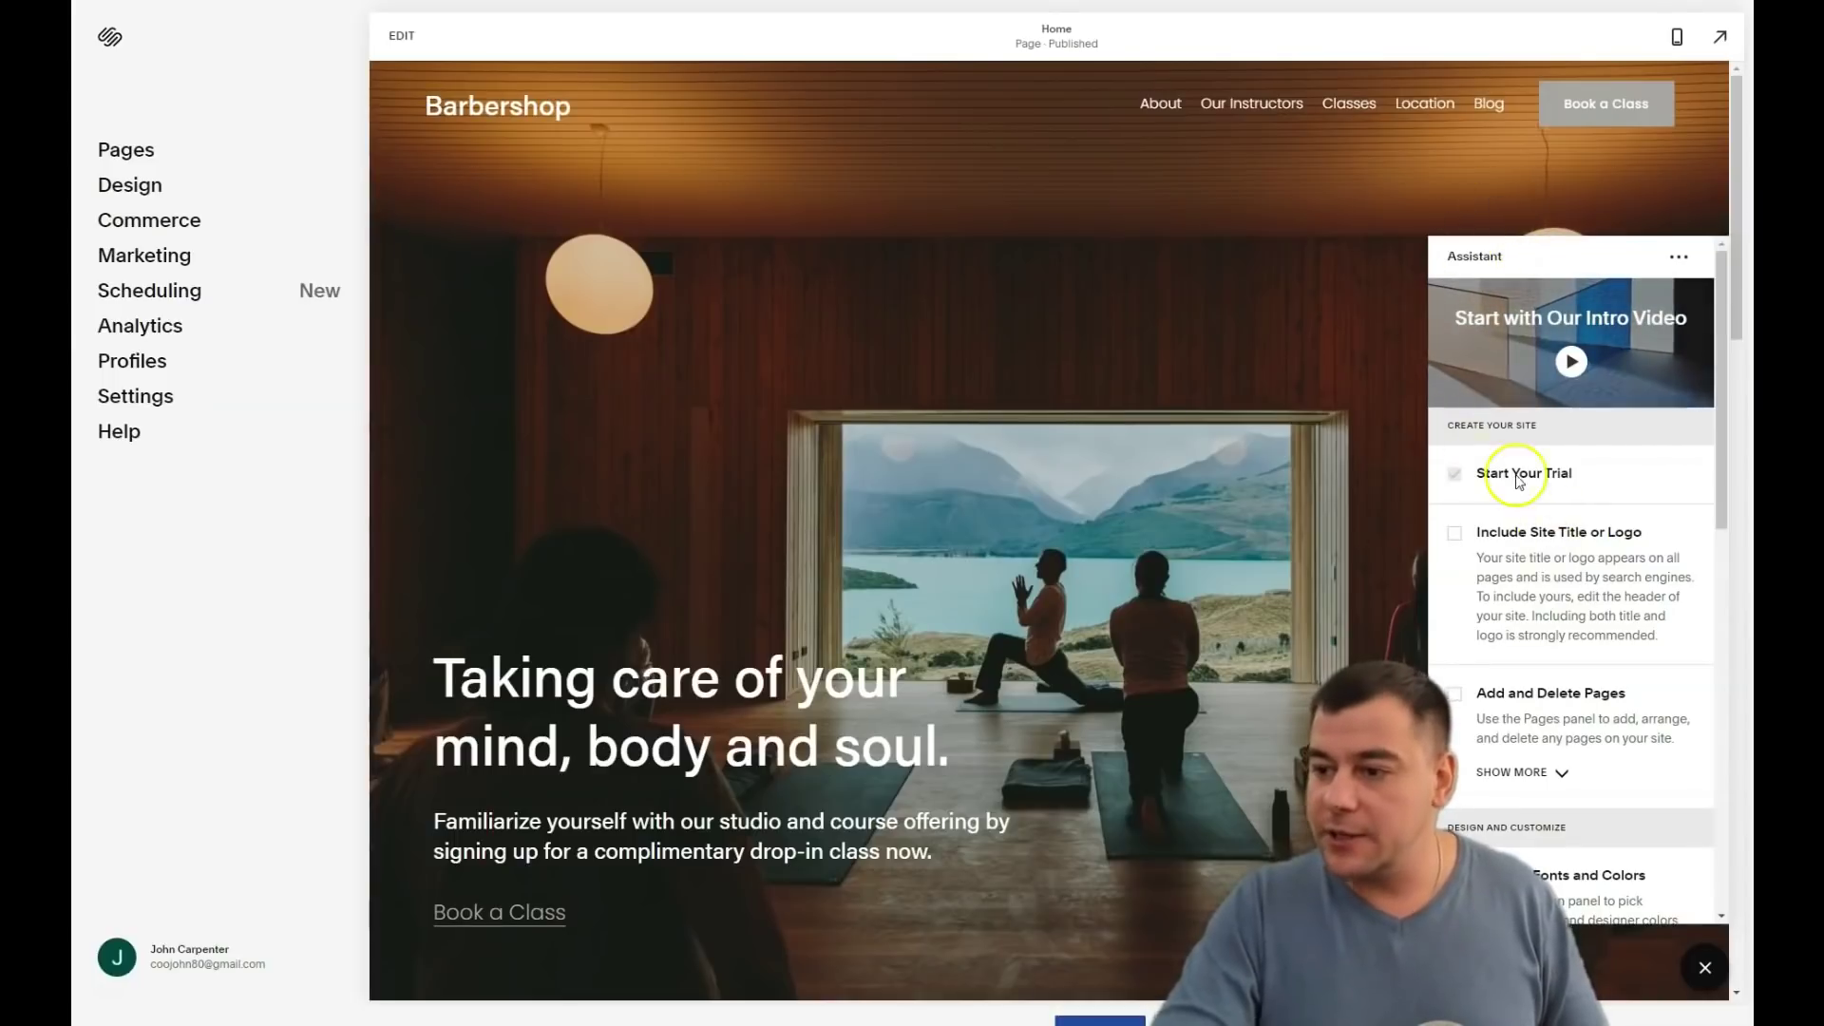
scroll(1553, 571, down, 5)
scroll(1553, 571, down, 4)
scroll(1553, 571, down, 1)
scroll(1551, 574, up, 10)
scroll(1551, 574, up, 1)
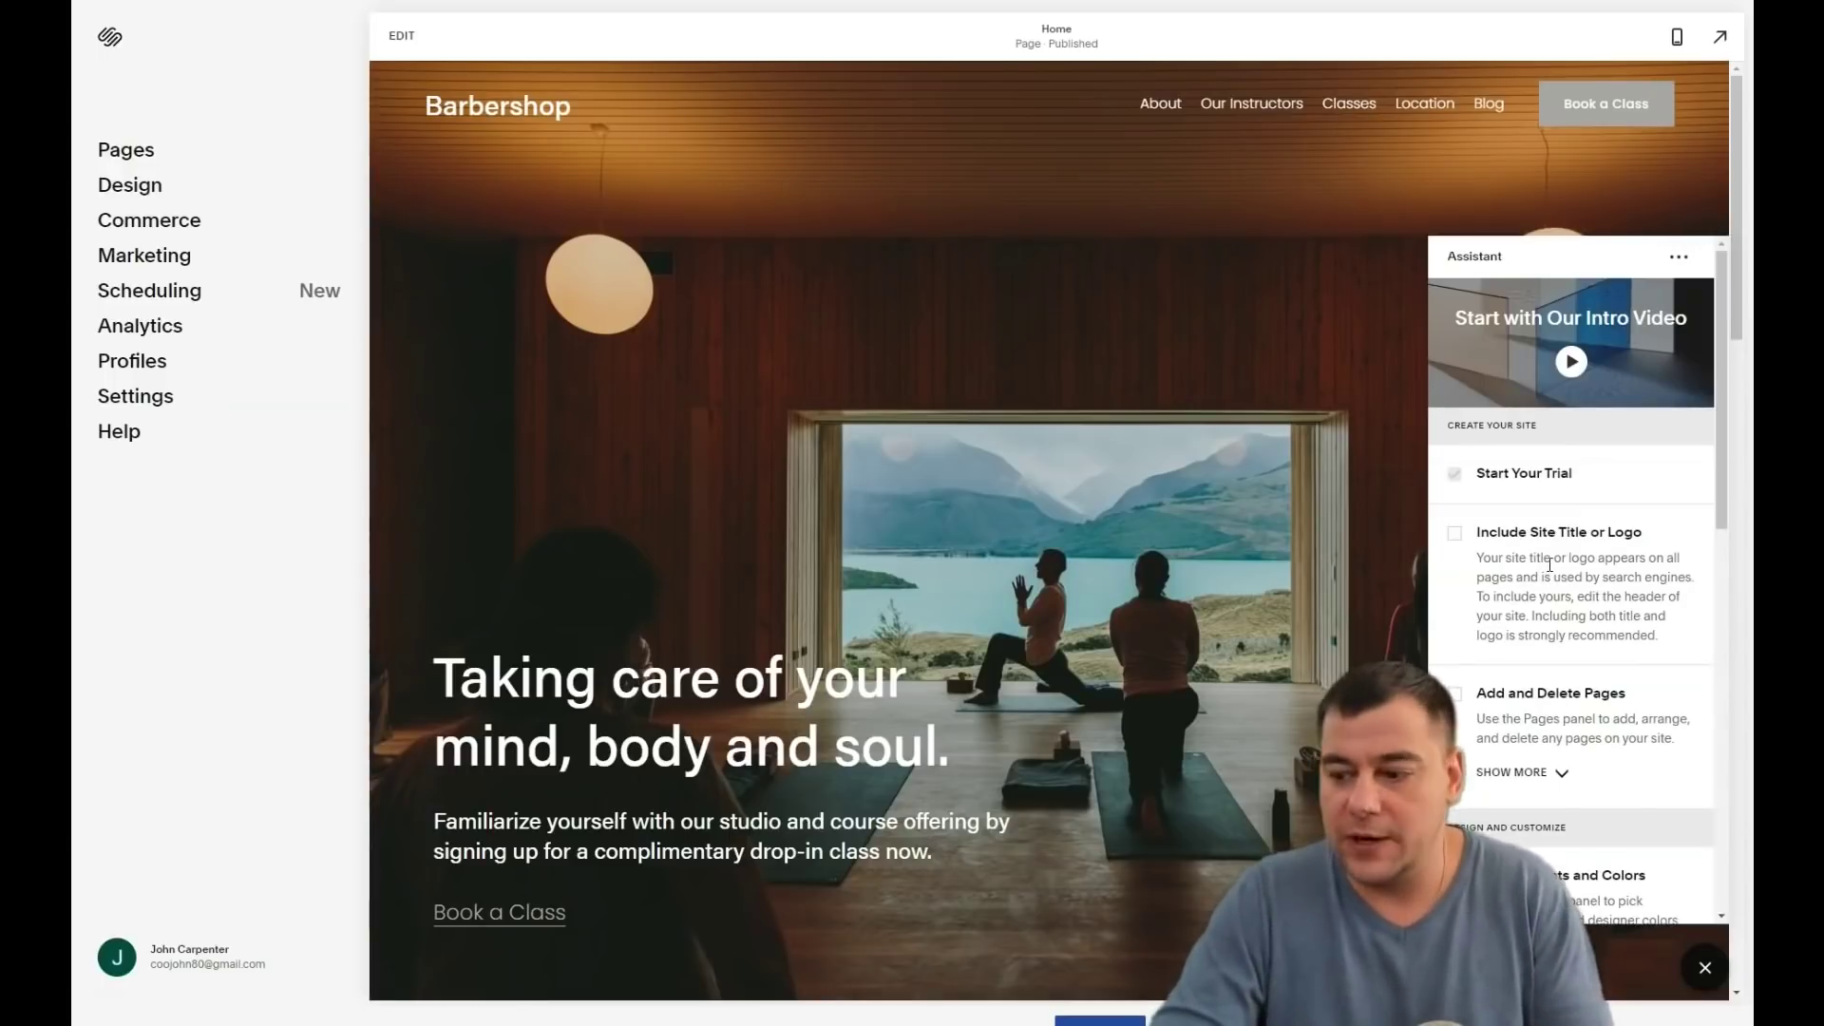
- Scroll the checklist down to Finalize and Launch and close it
click(1523, 539)
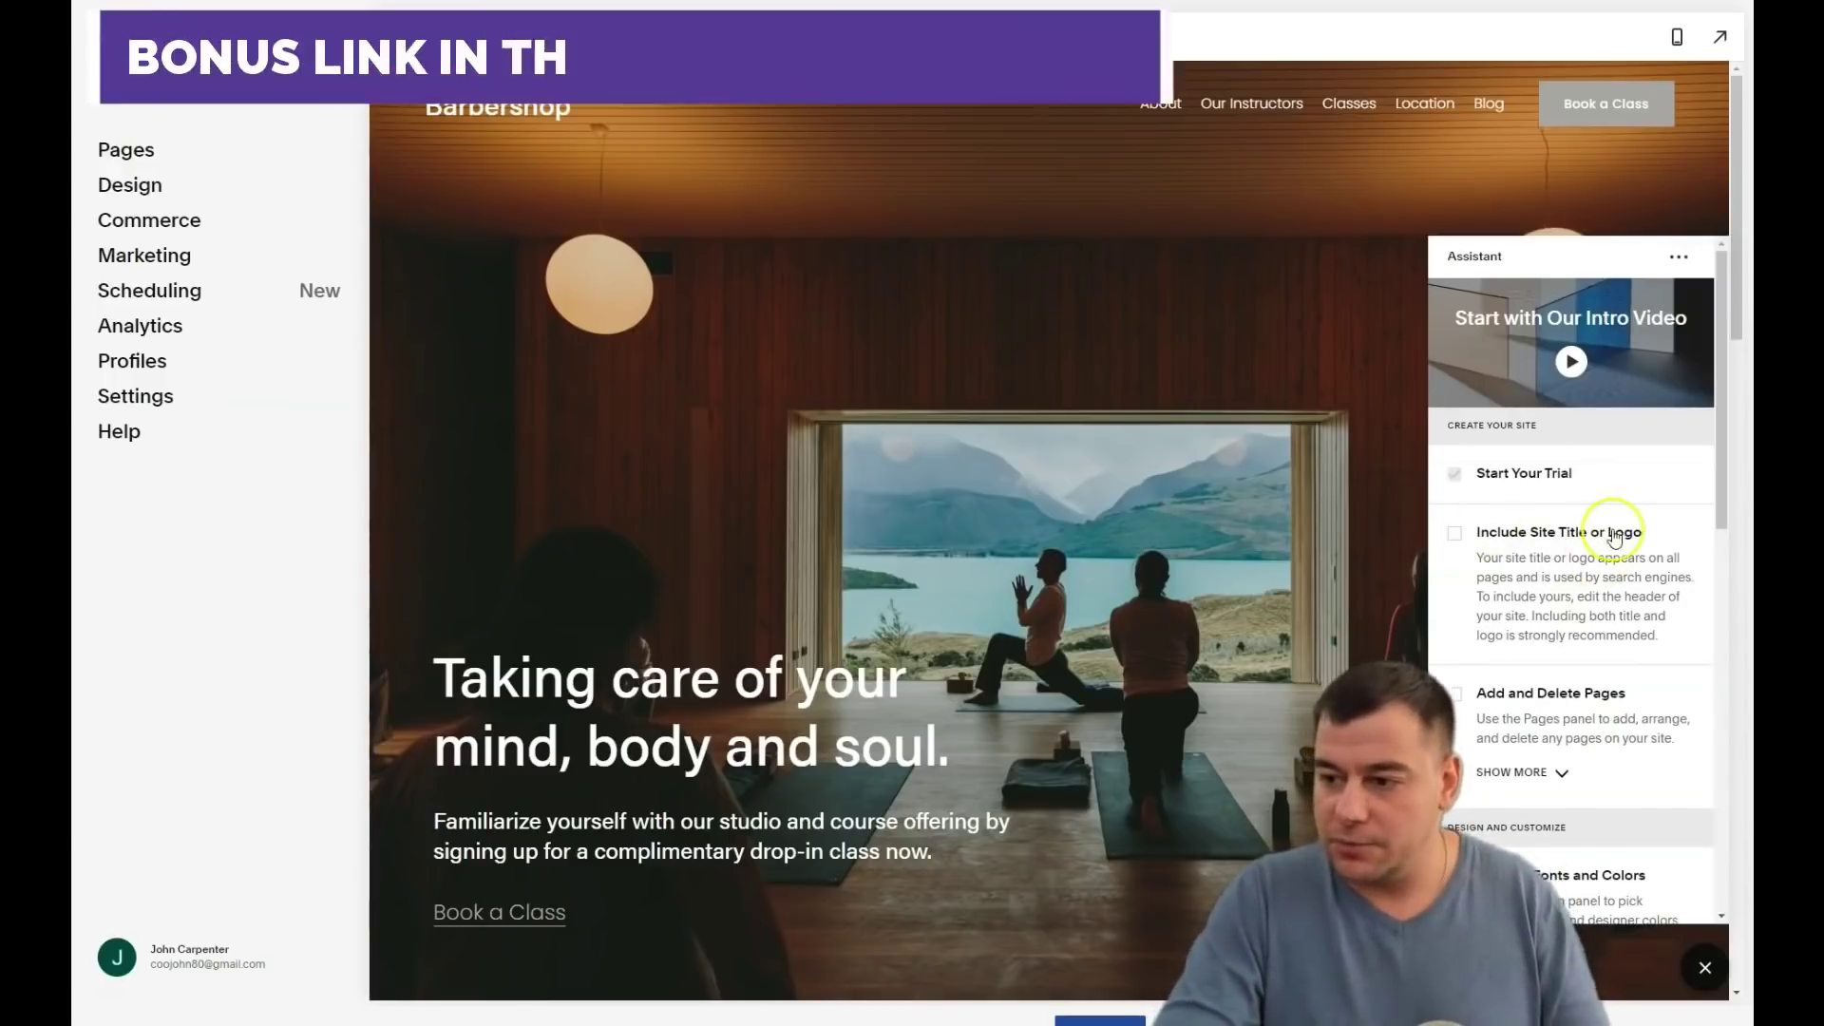
scroll(1601, 584, down, 2)
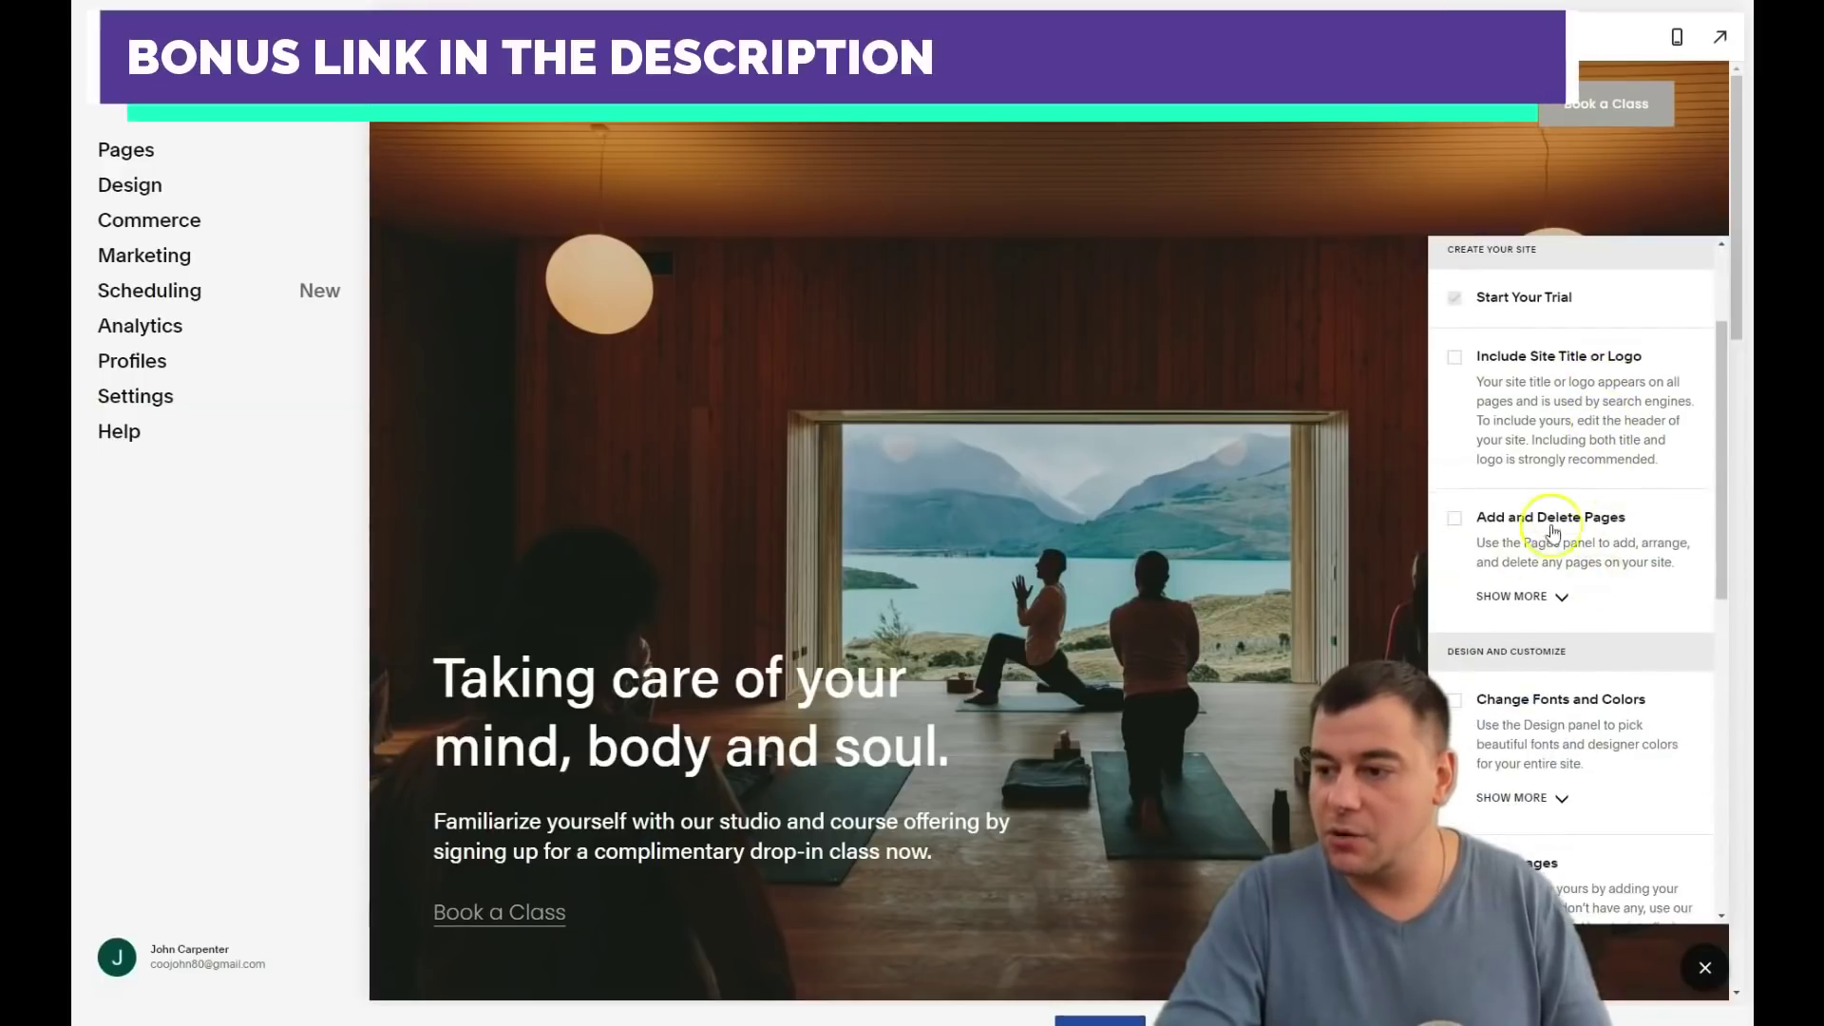
scroll(1519, 513, down, 4)
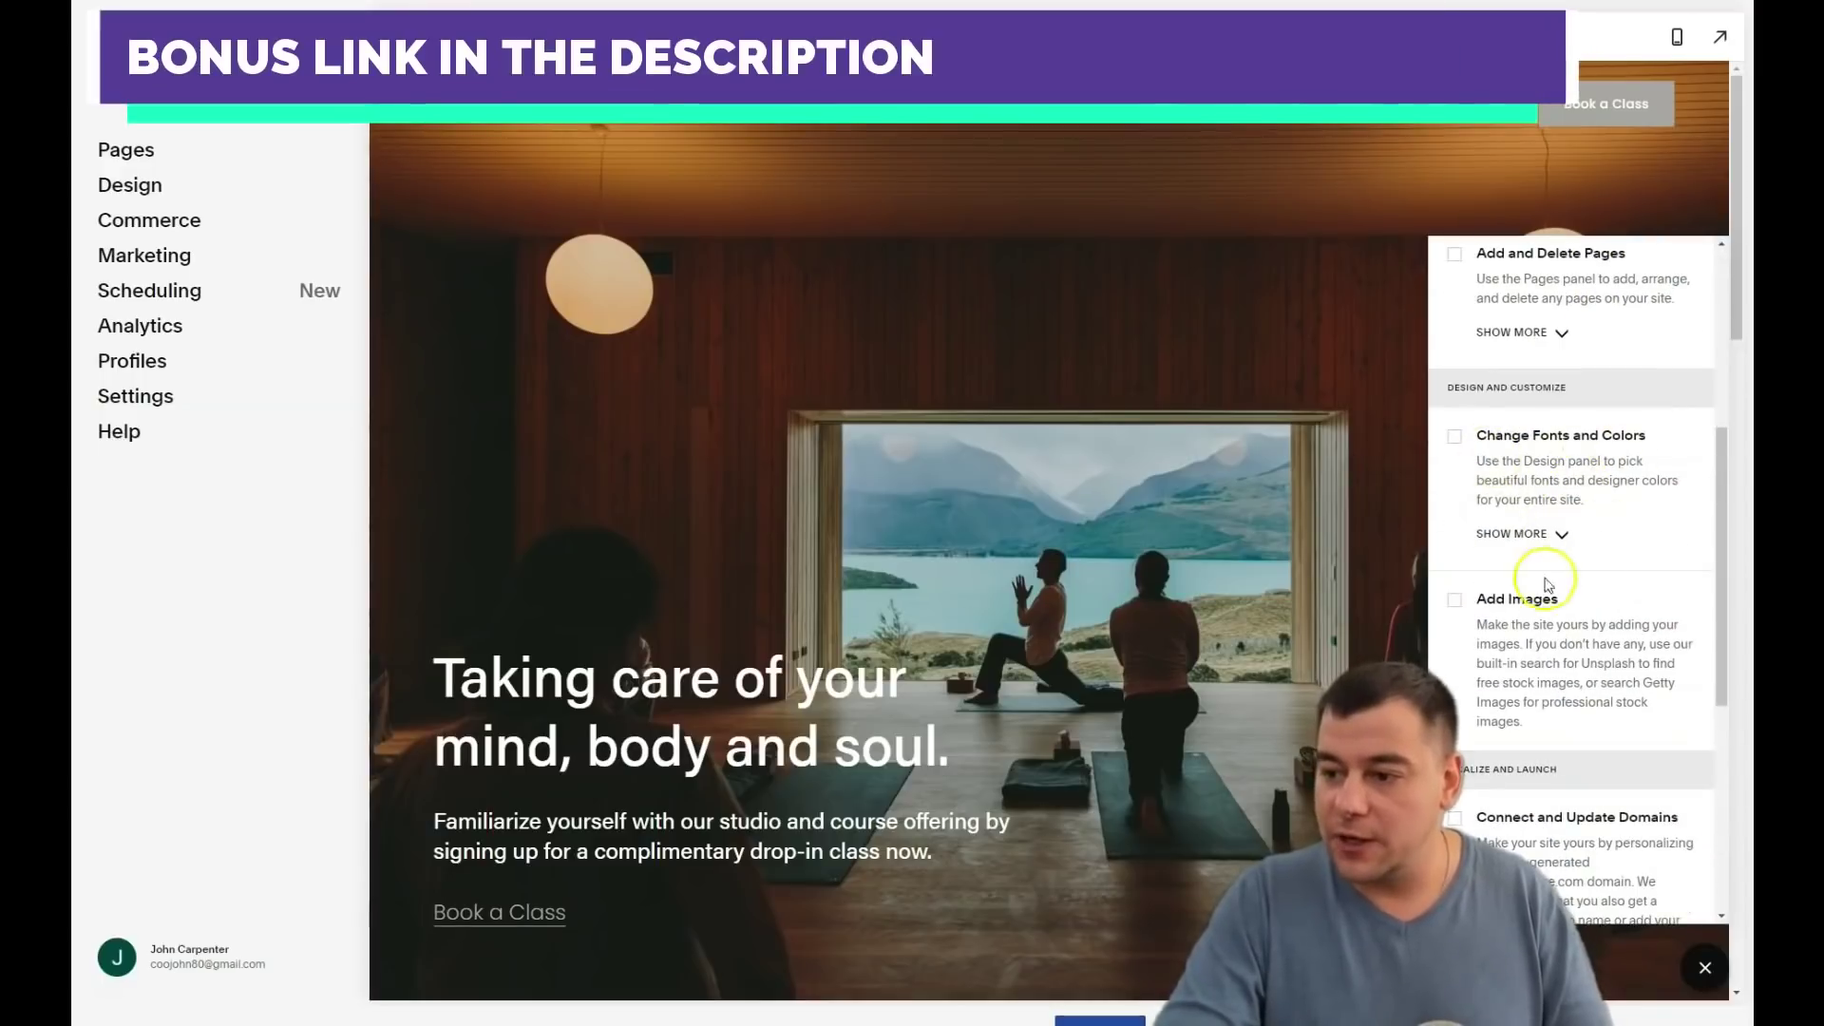
scroll(1554, 582, down, 2)
scroll(1543, 584, down, 1)
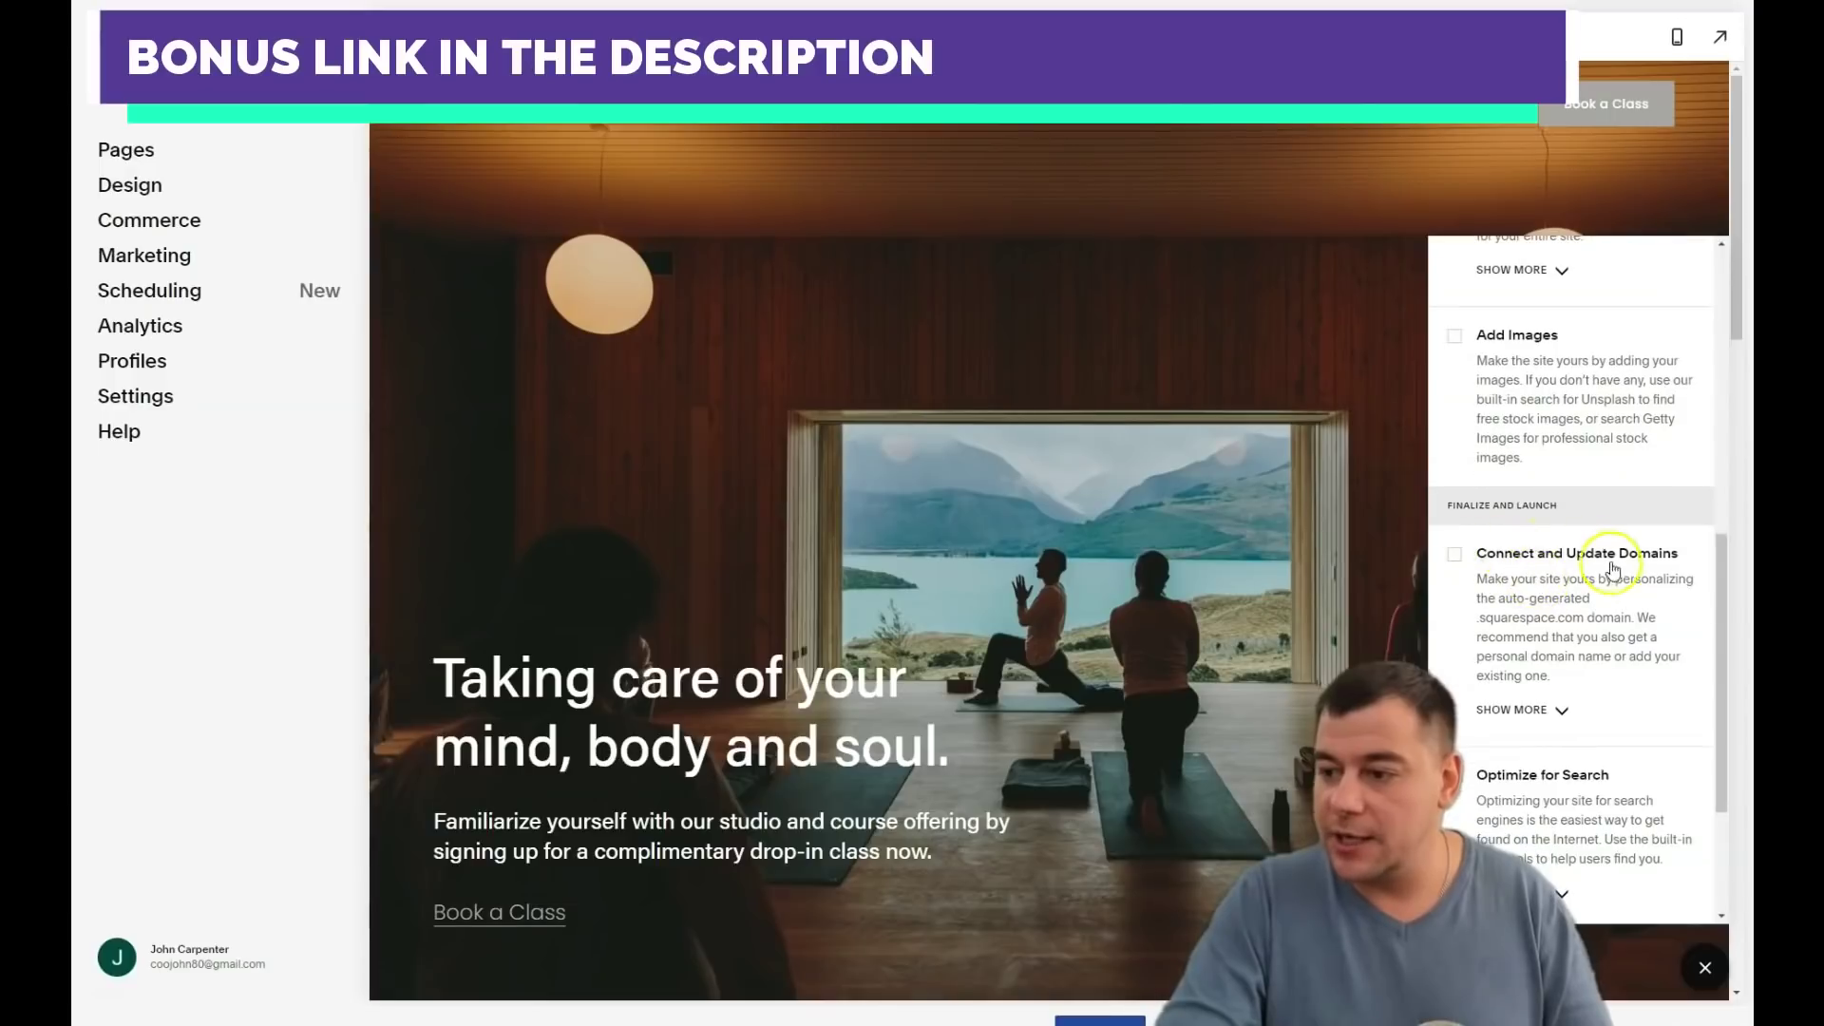
scroll(1532, 531, down, 3)
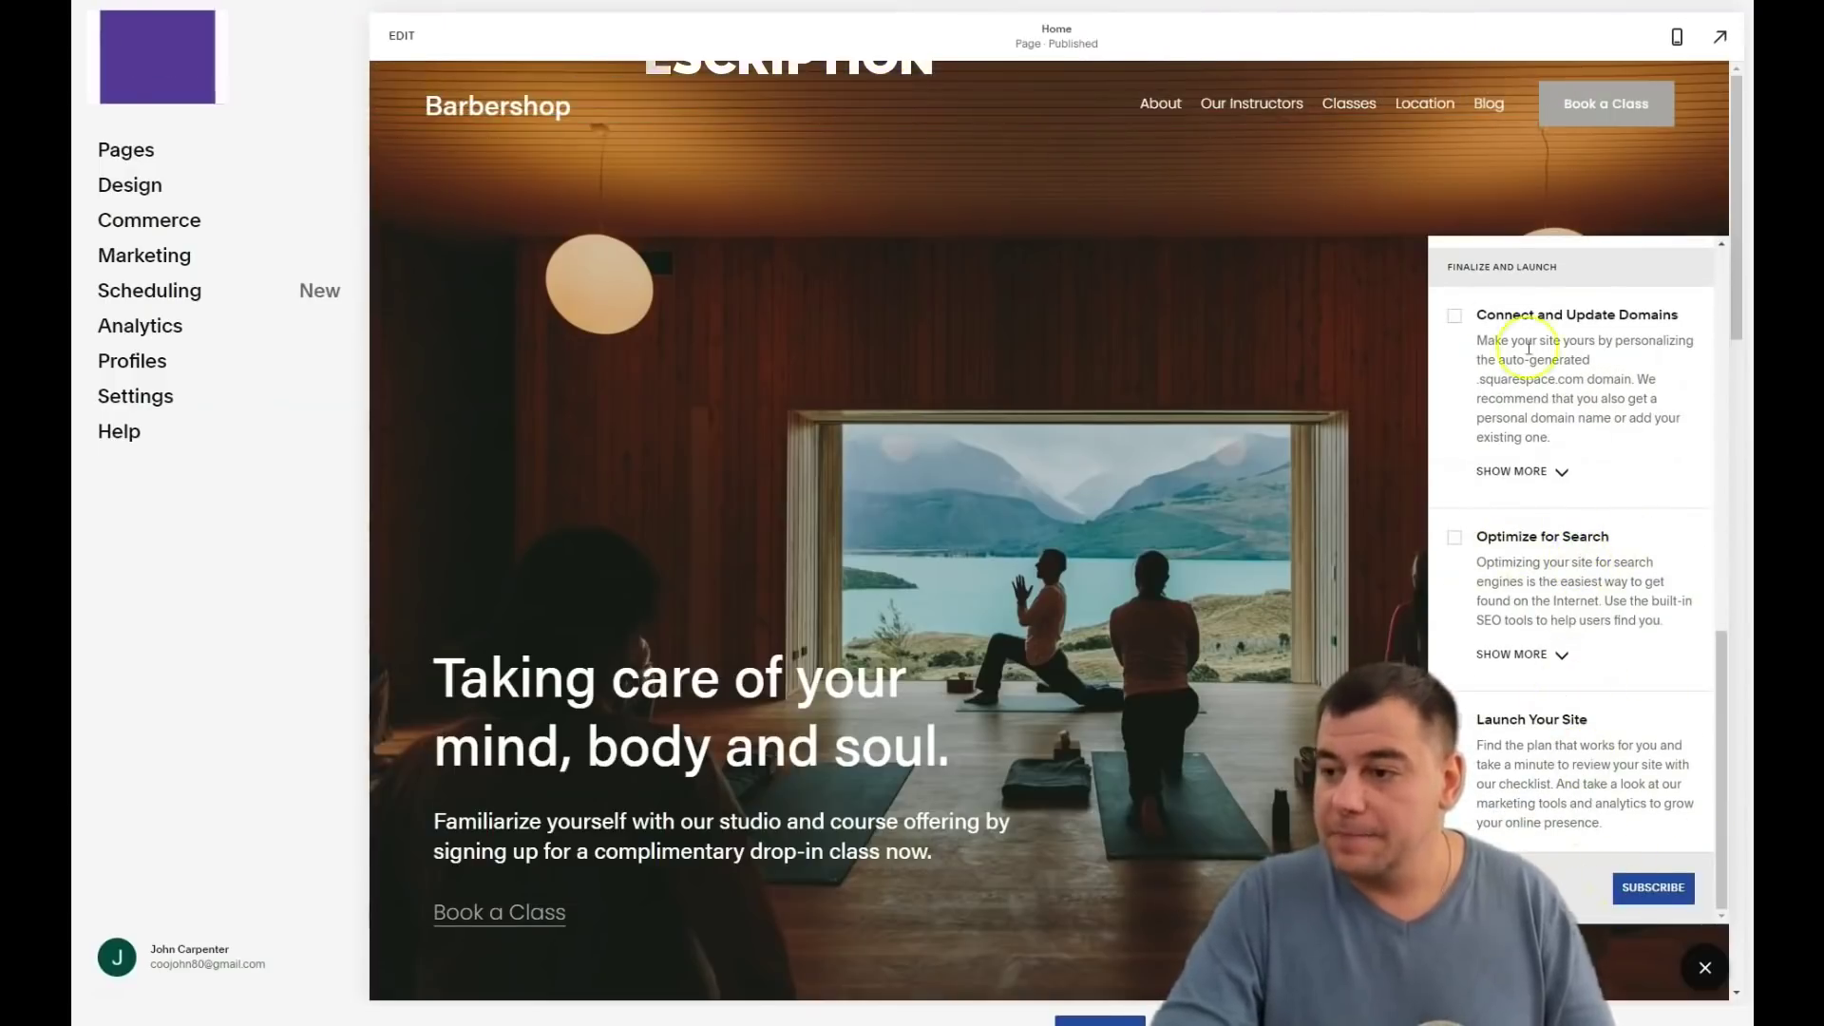
click(1703, 969)
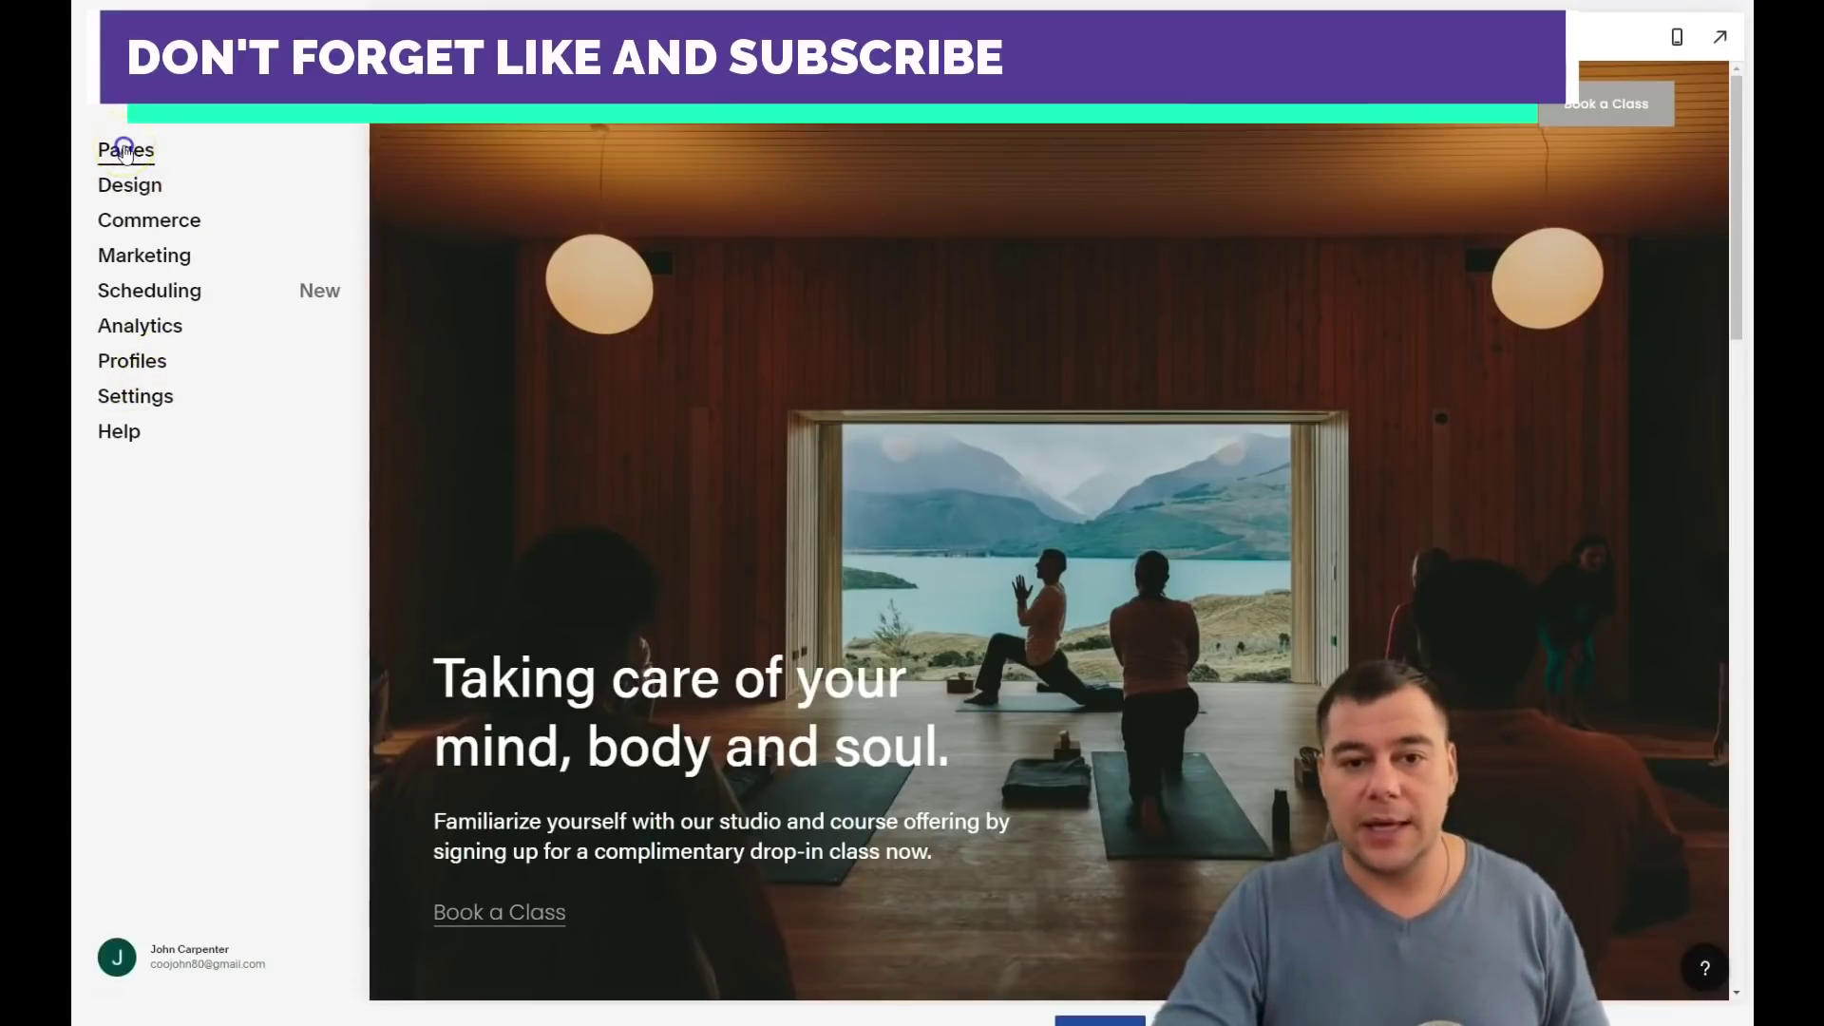
click(125, 150)
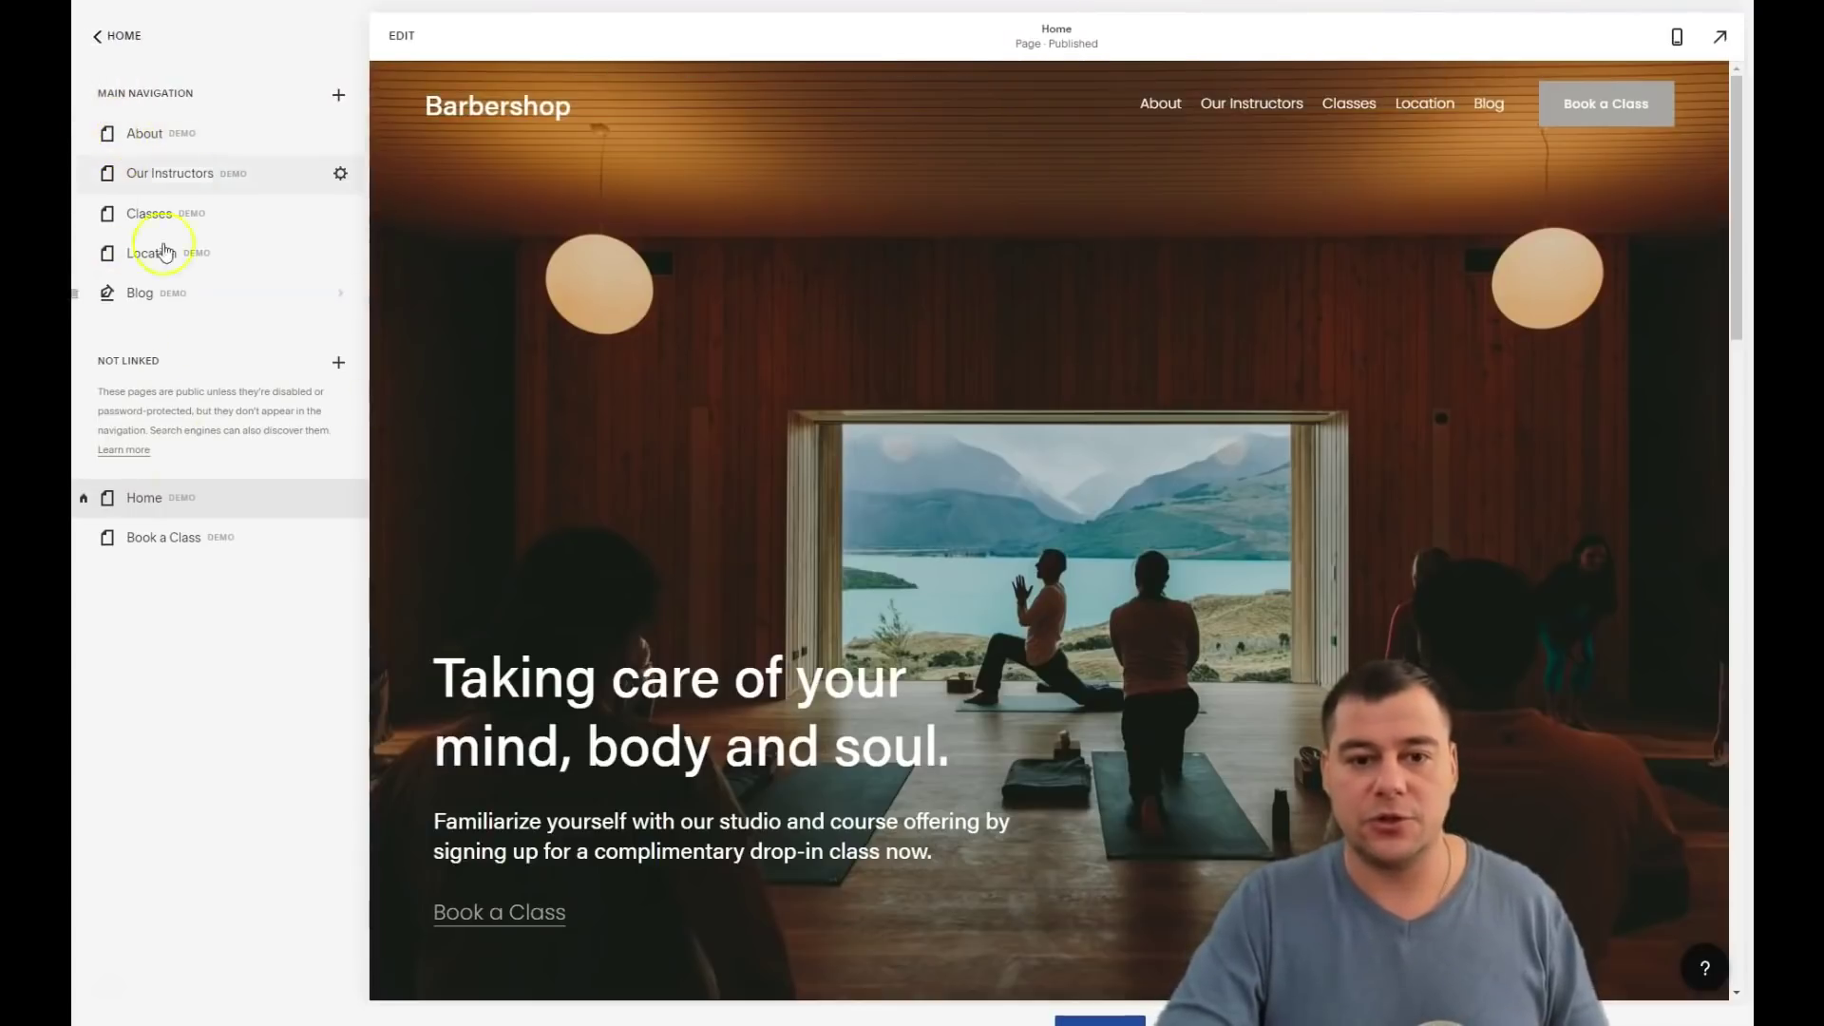
click(143, 138)
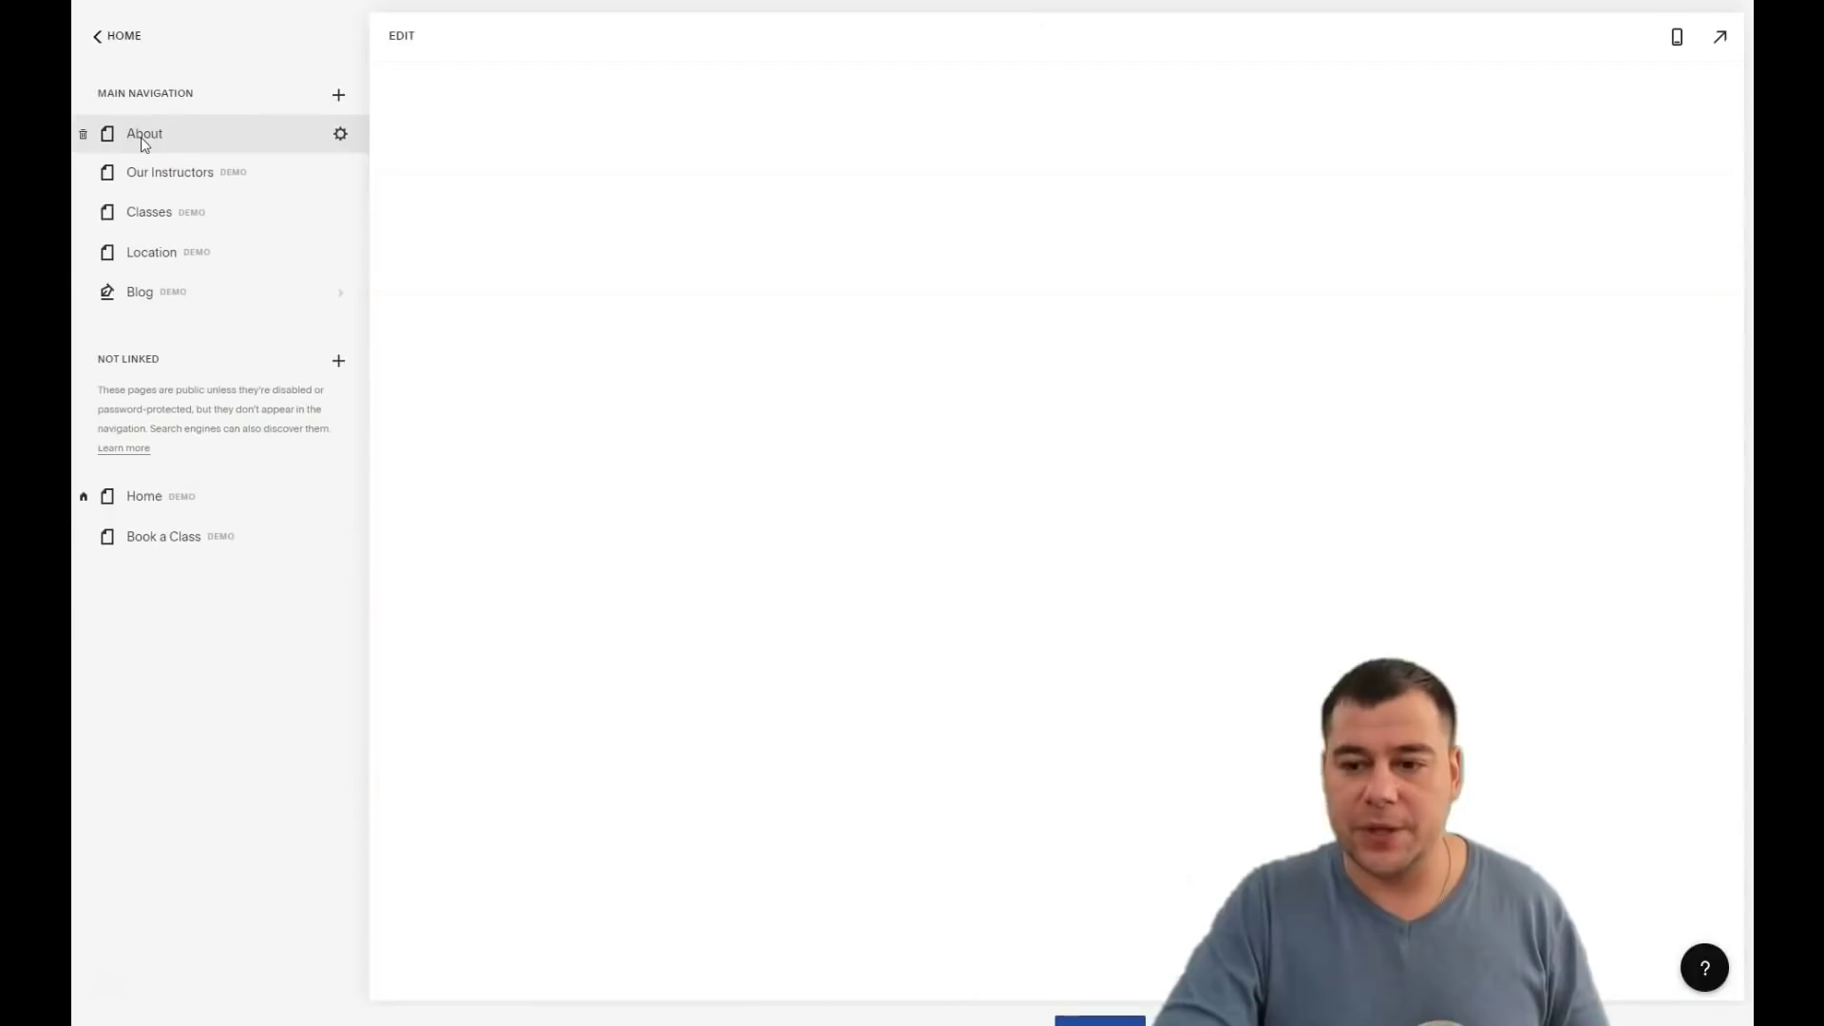
click(157, 174)
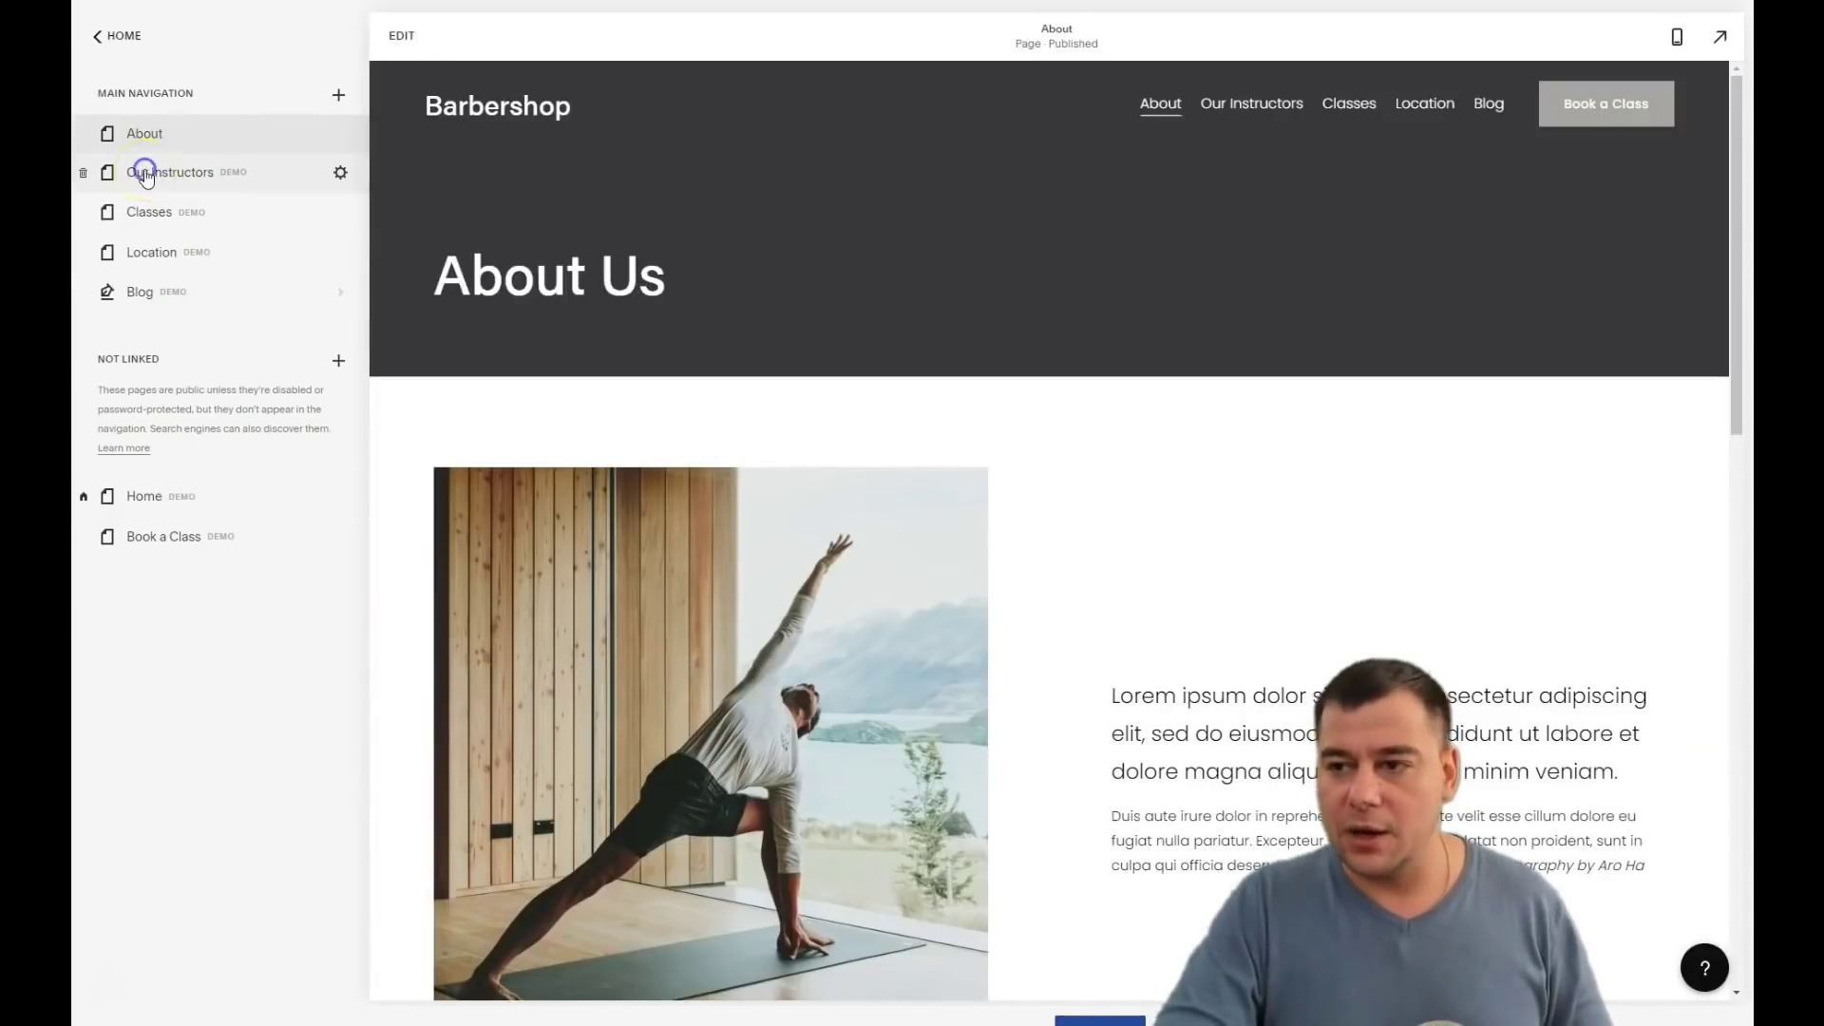
click(145, 174)
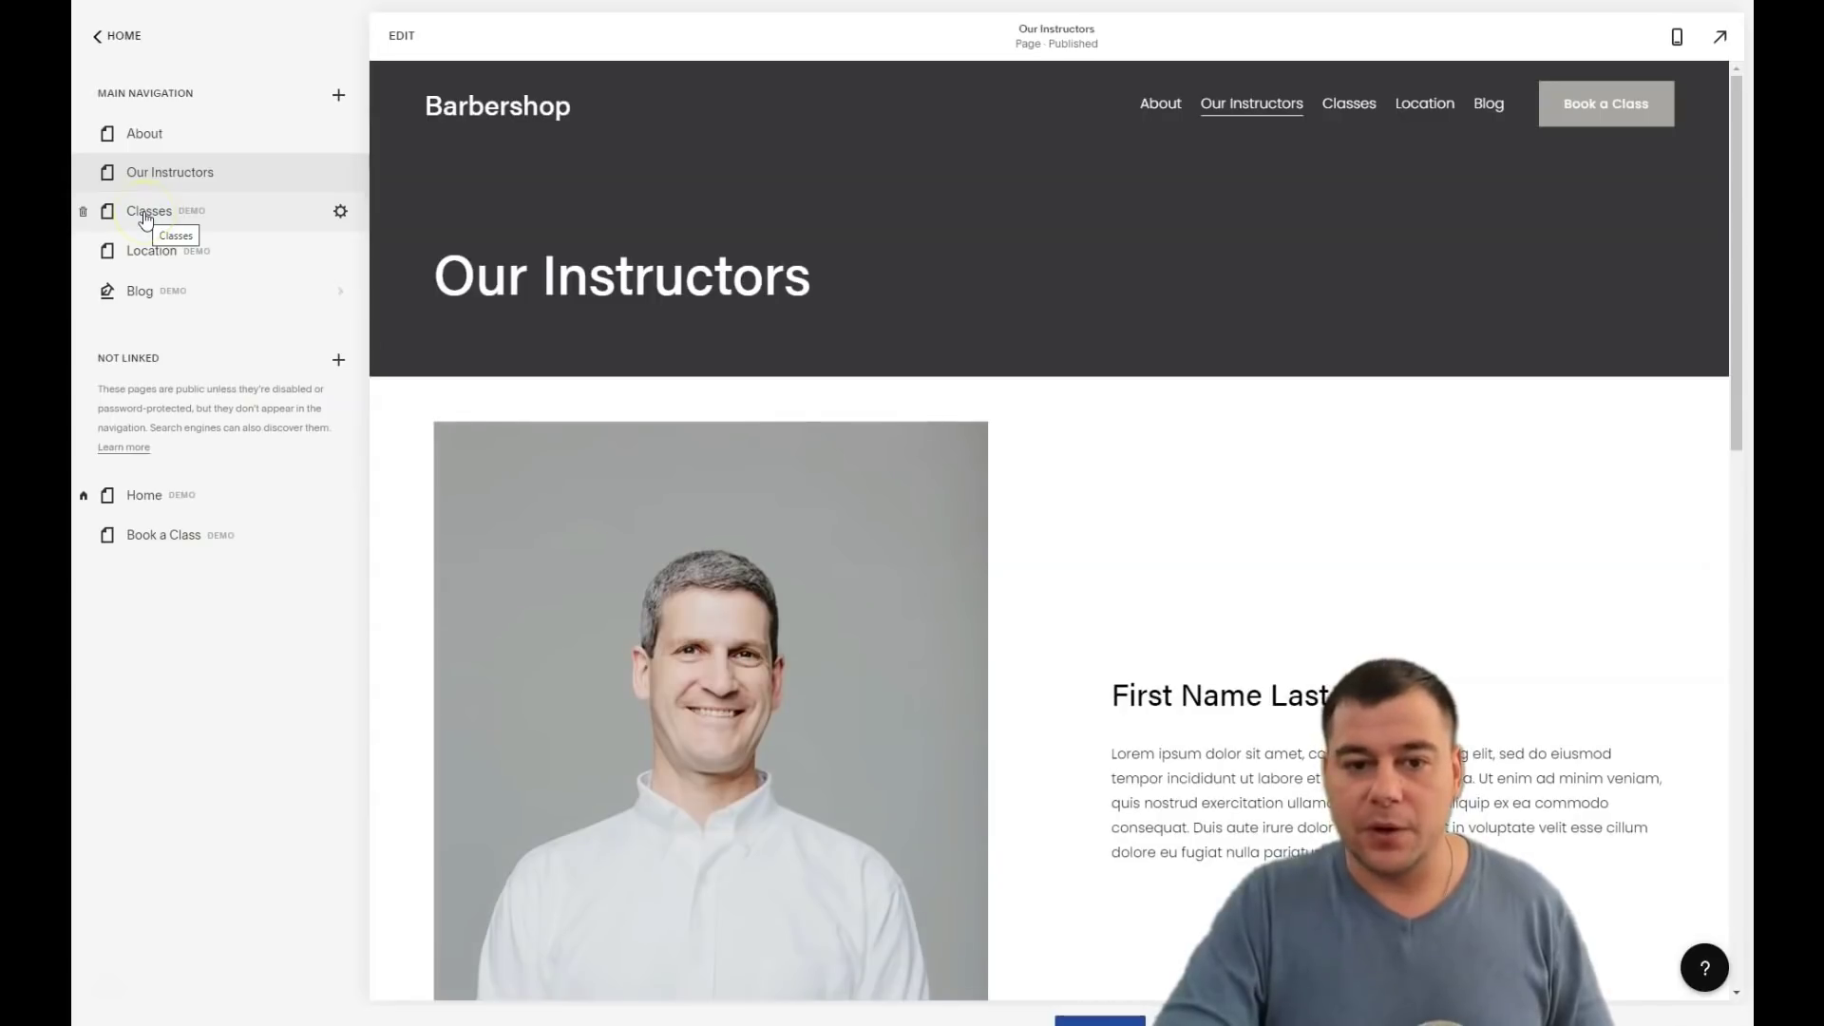
click(144, 212)
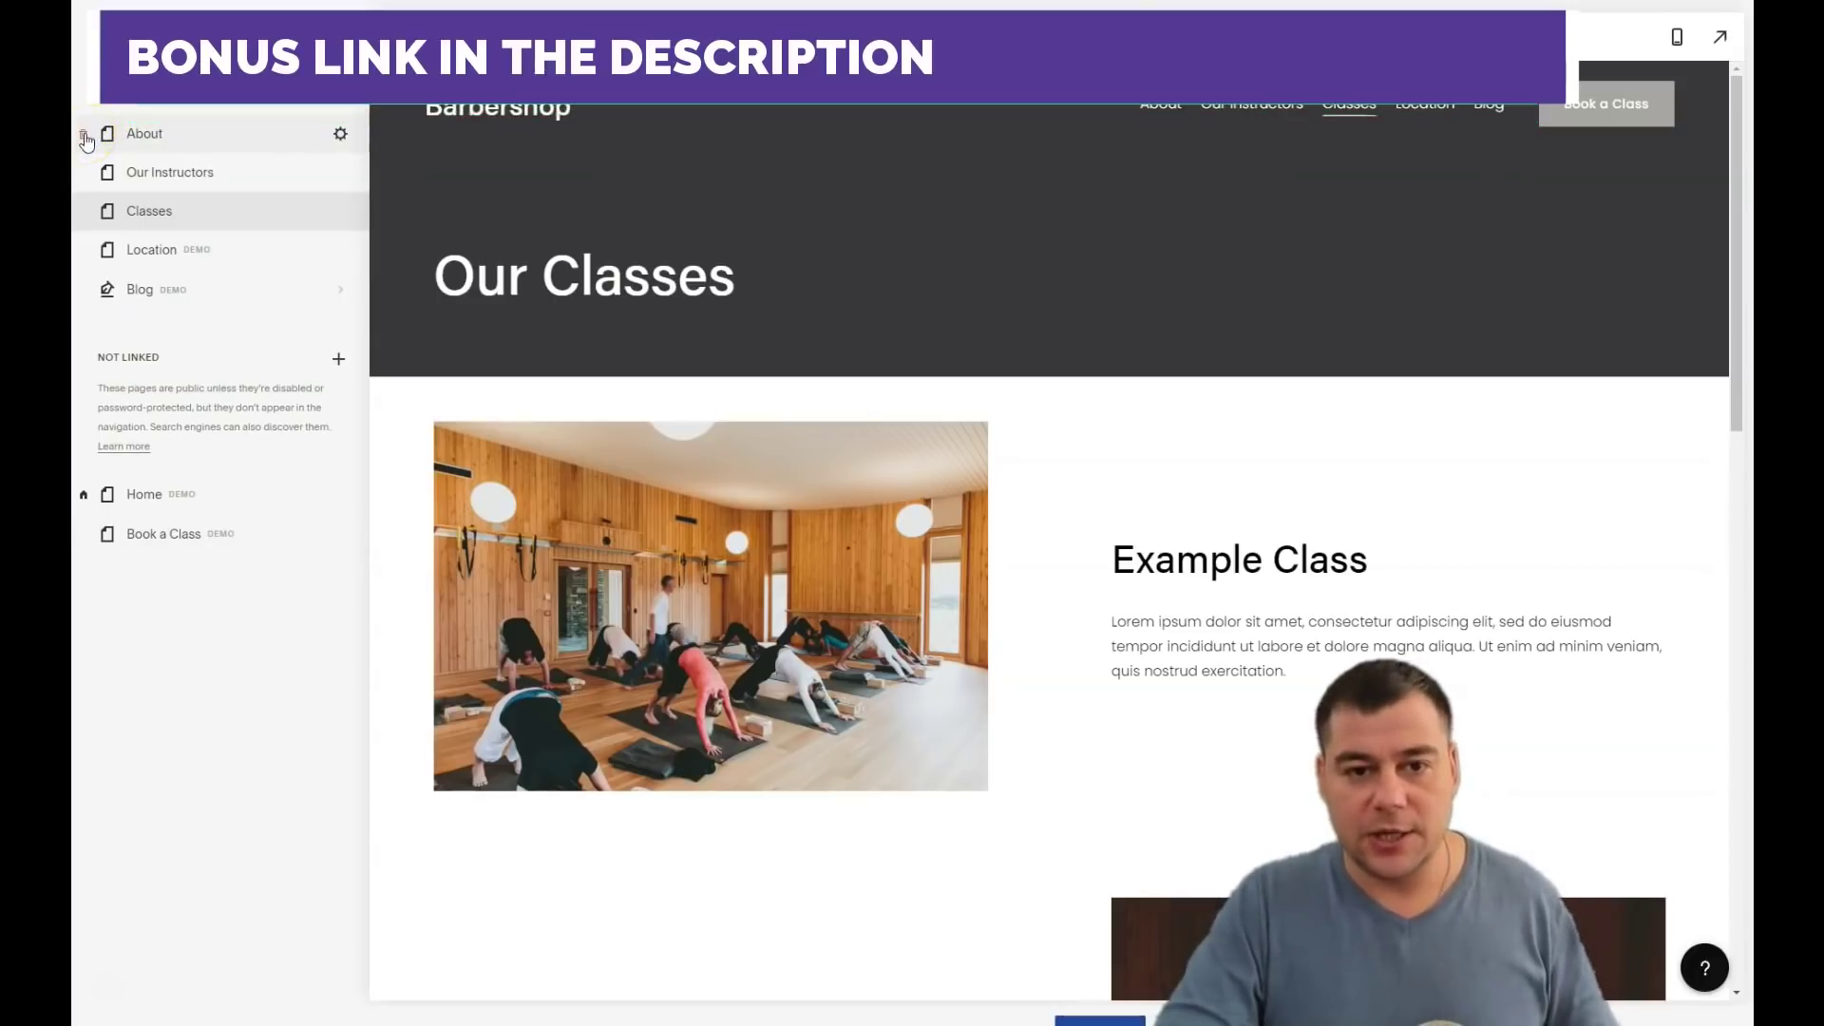
click(138, 494)
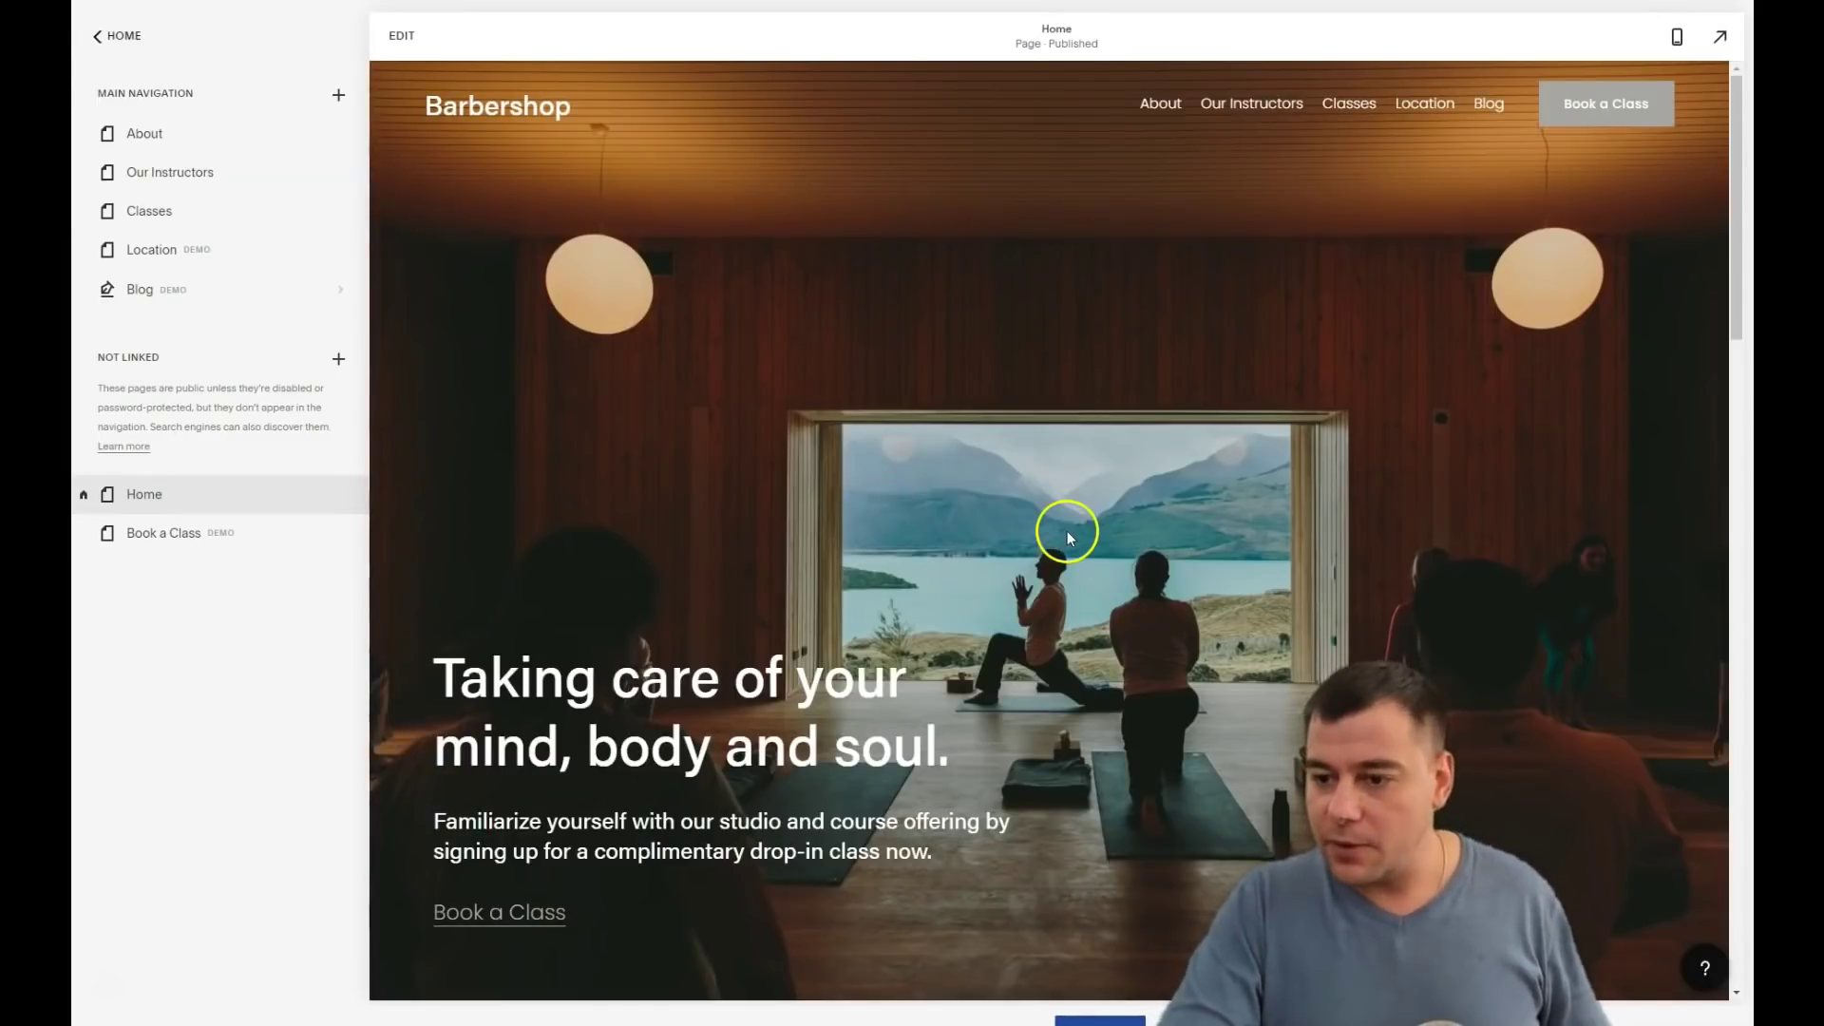
scroll(1064, 532, down, 5)
scroll(1058, 527, up, 5)
click(394, 44)
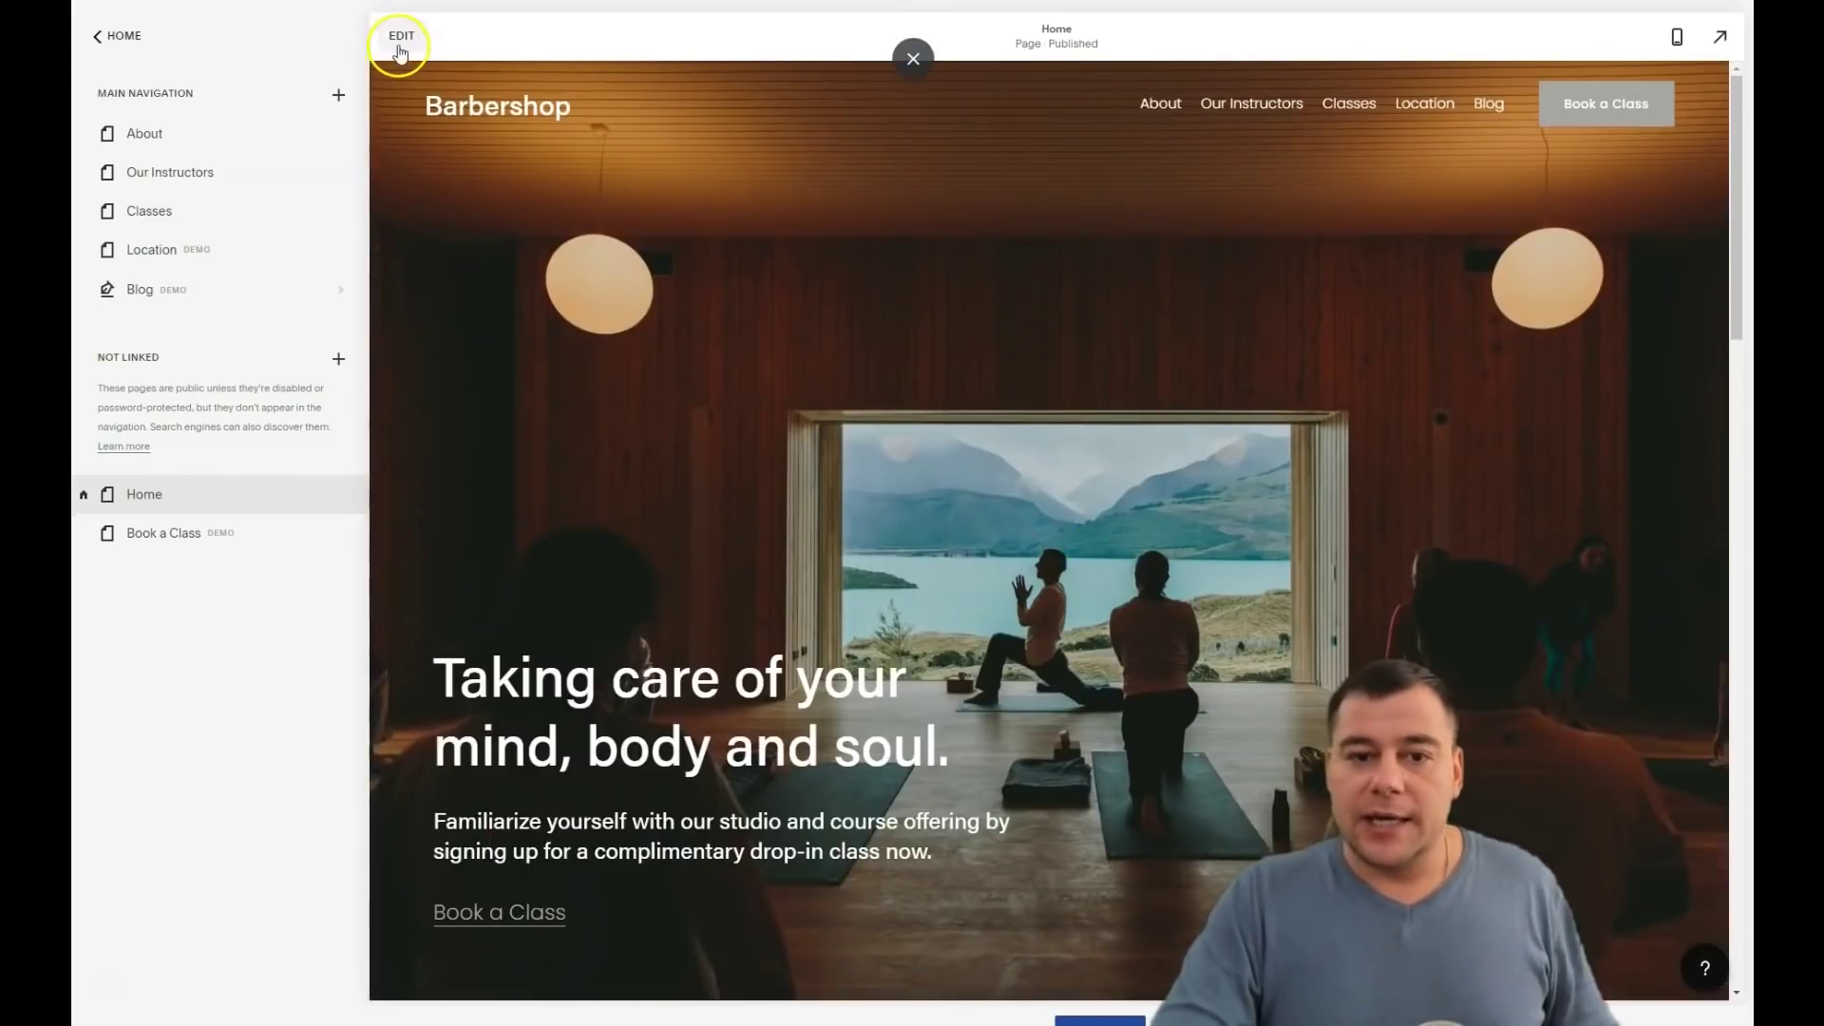
click(94, 38)
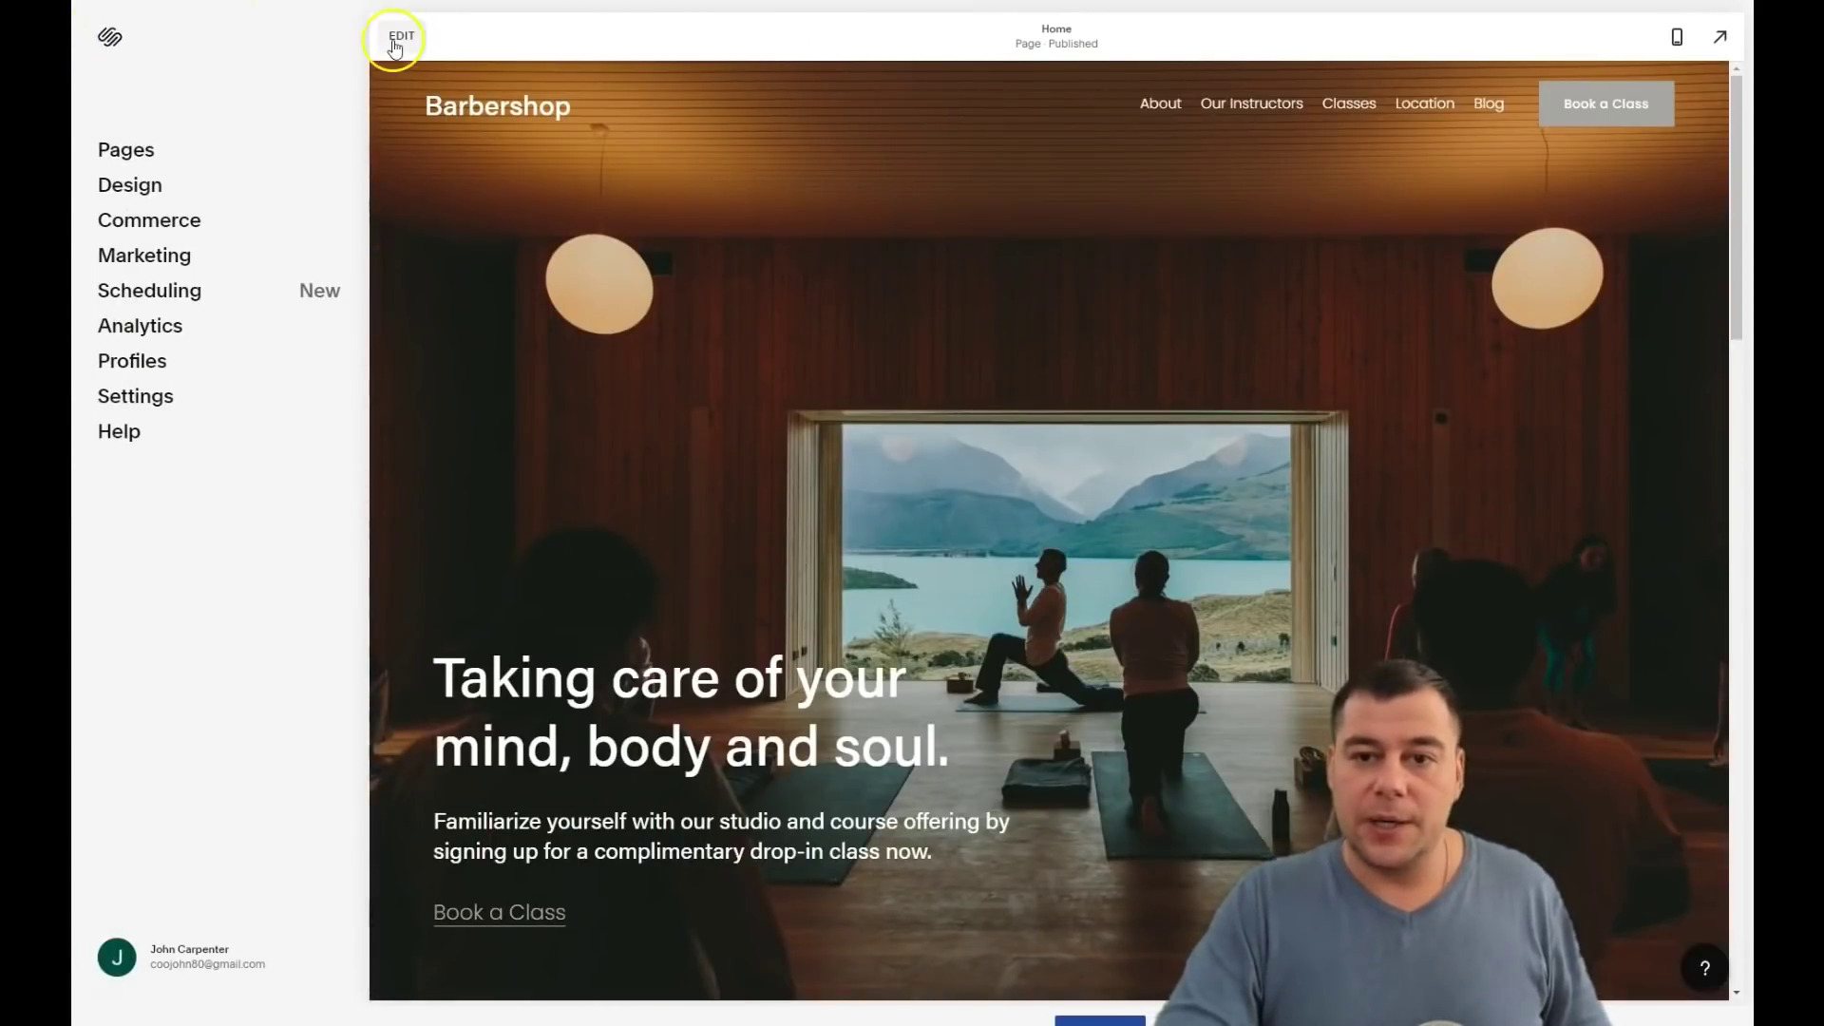
- Put the Home page into edit mode and scroll to the footer and back
click(395, 38)
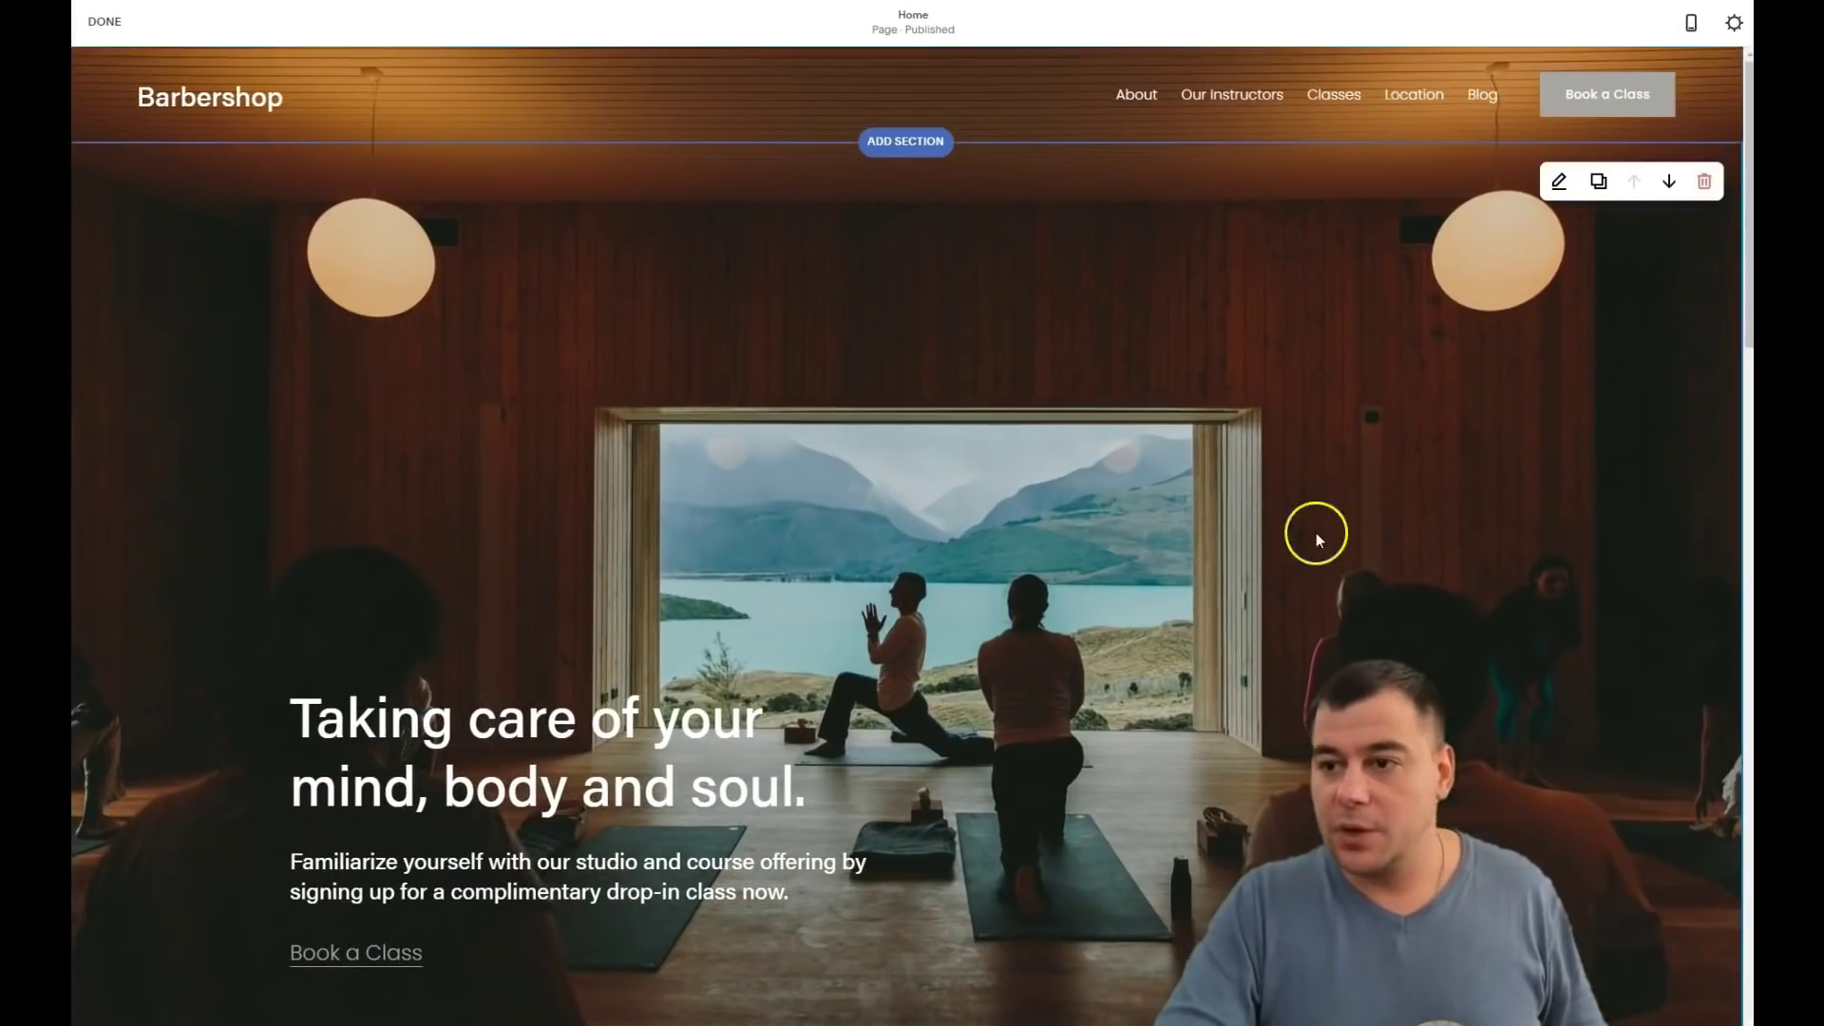
mouse_move(1077, 99)
scroll(1063, 500, down, 20)
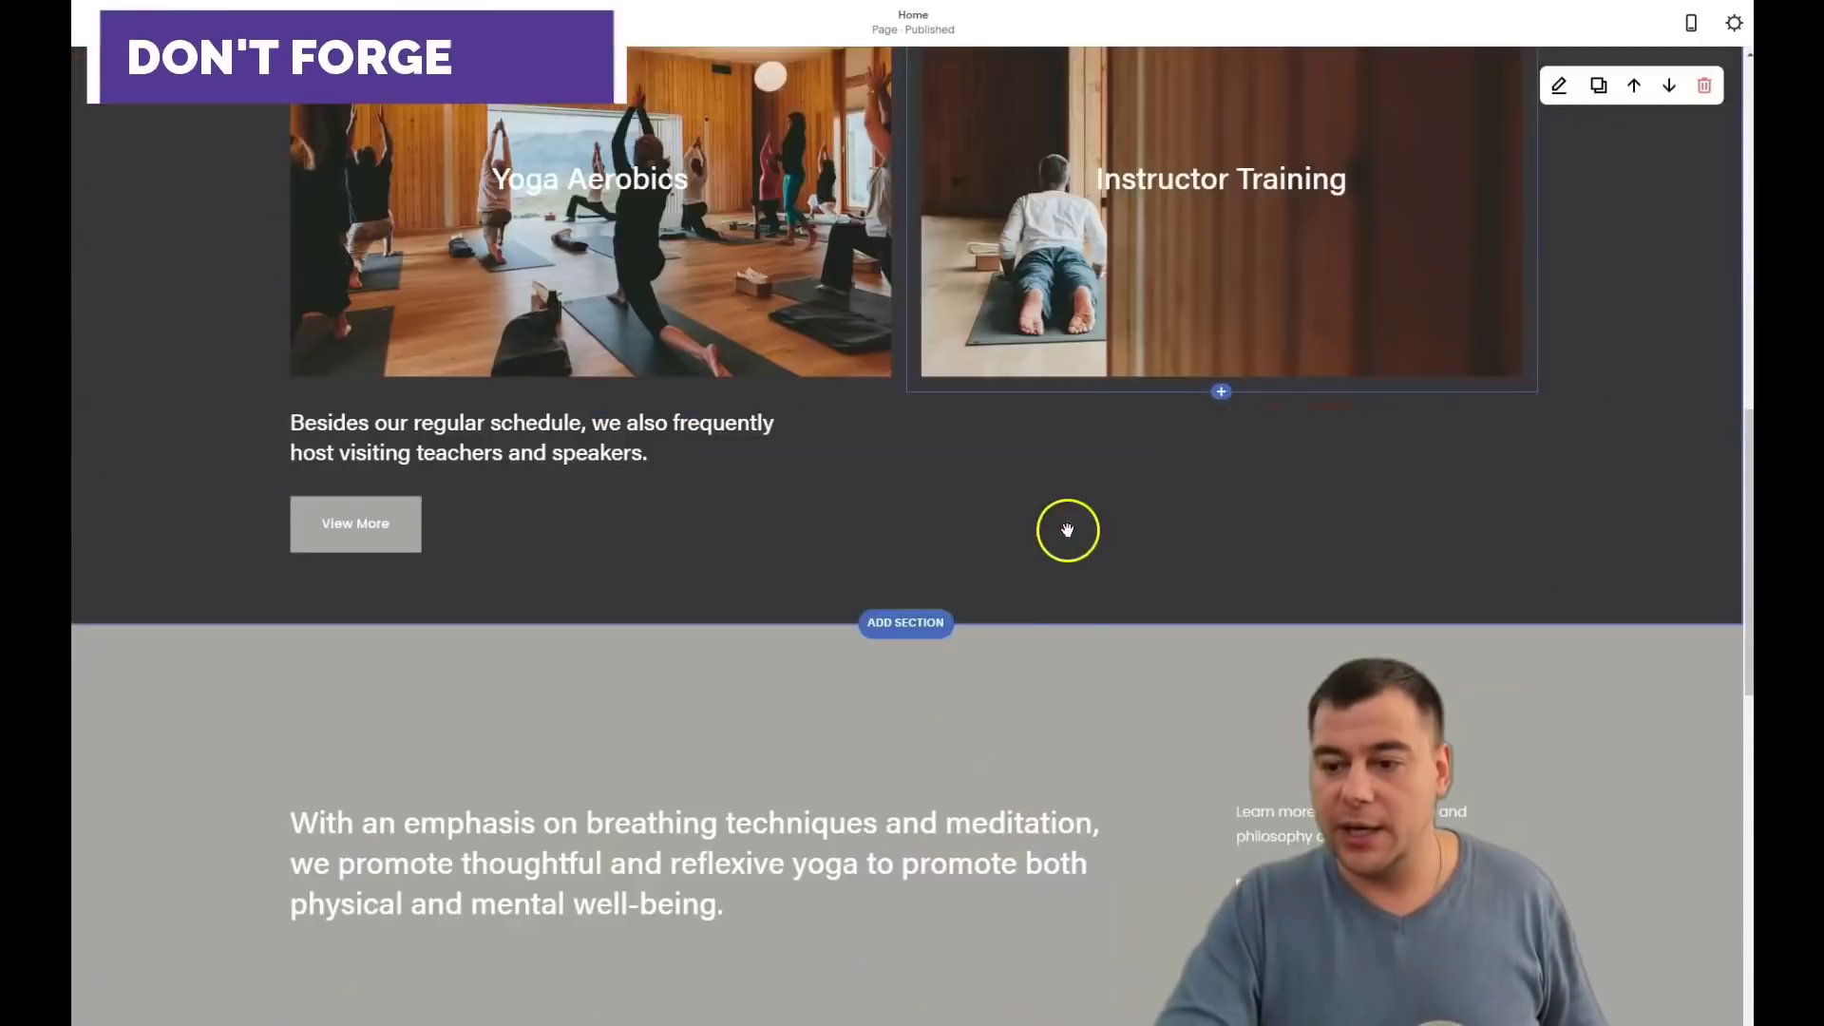
scroll(1065, 416, down, 7)
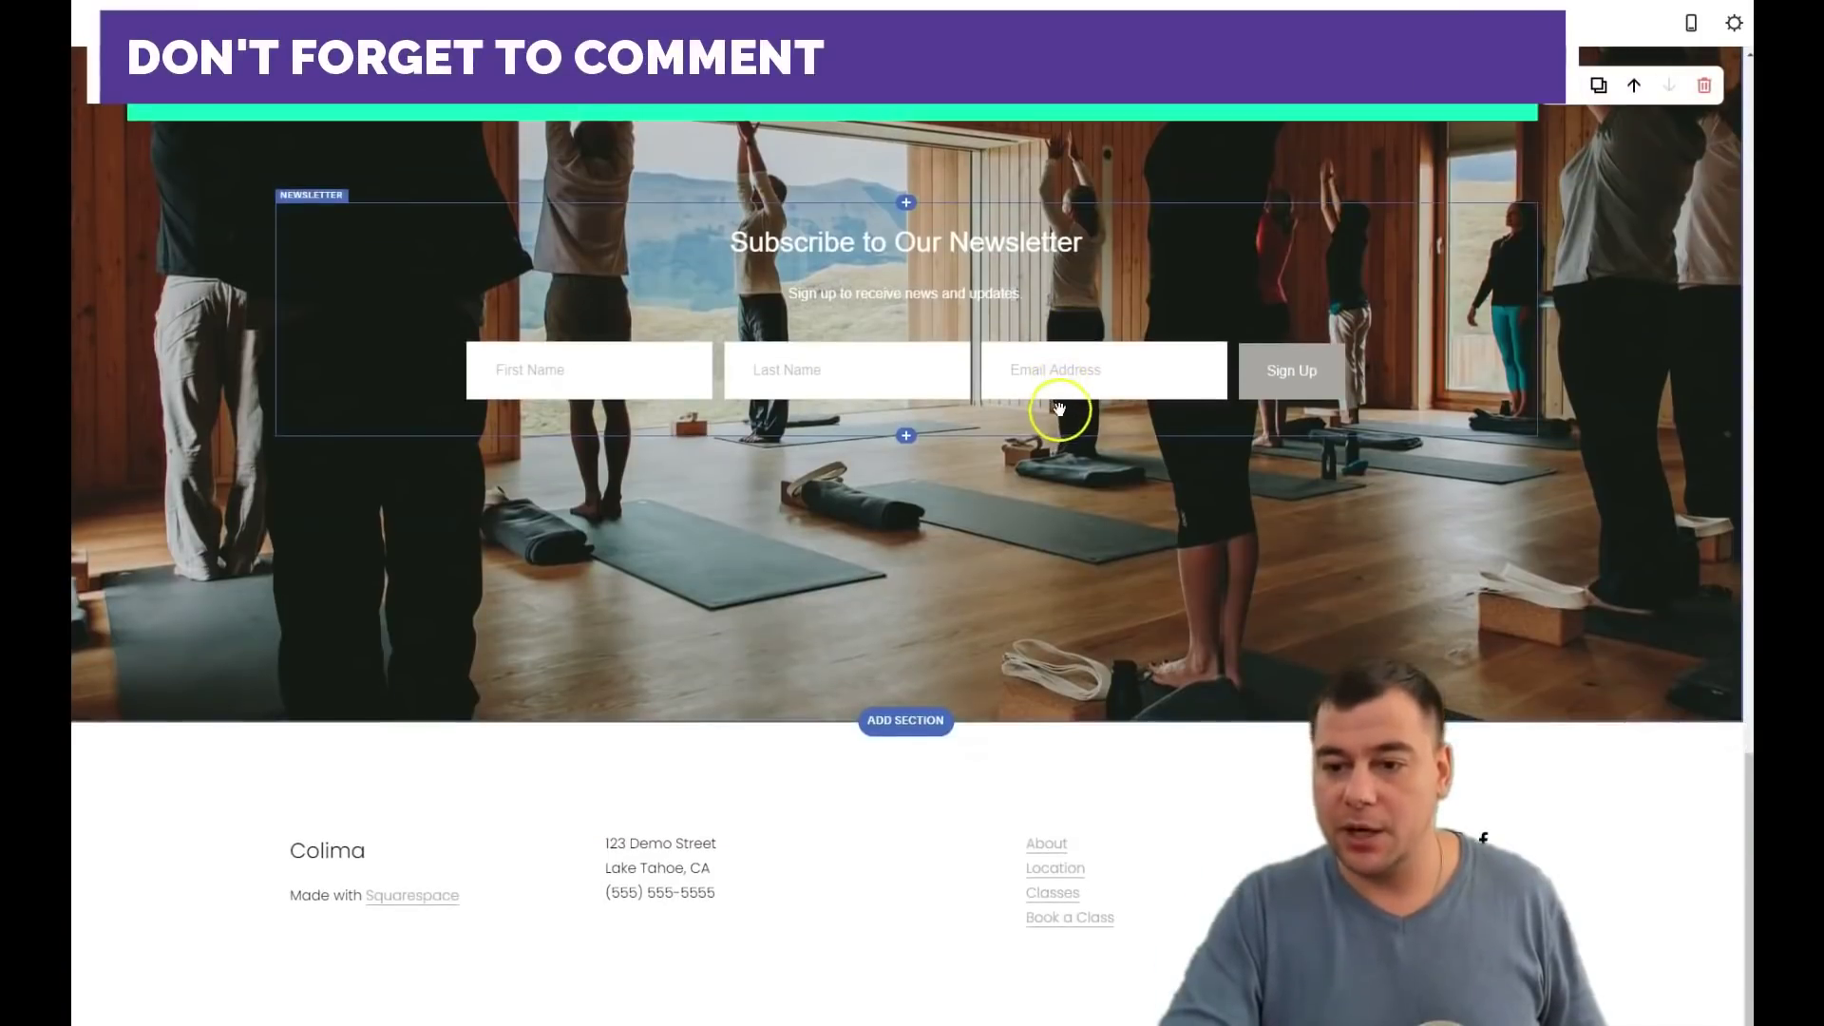
scroll(1026, 848, up, 20)
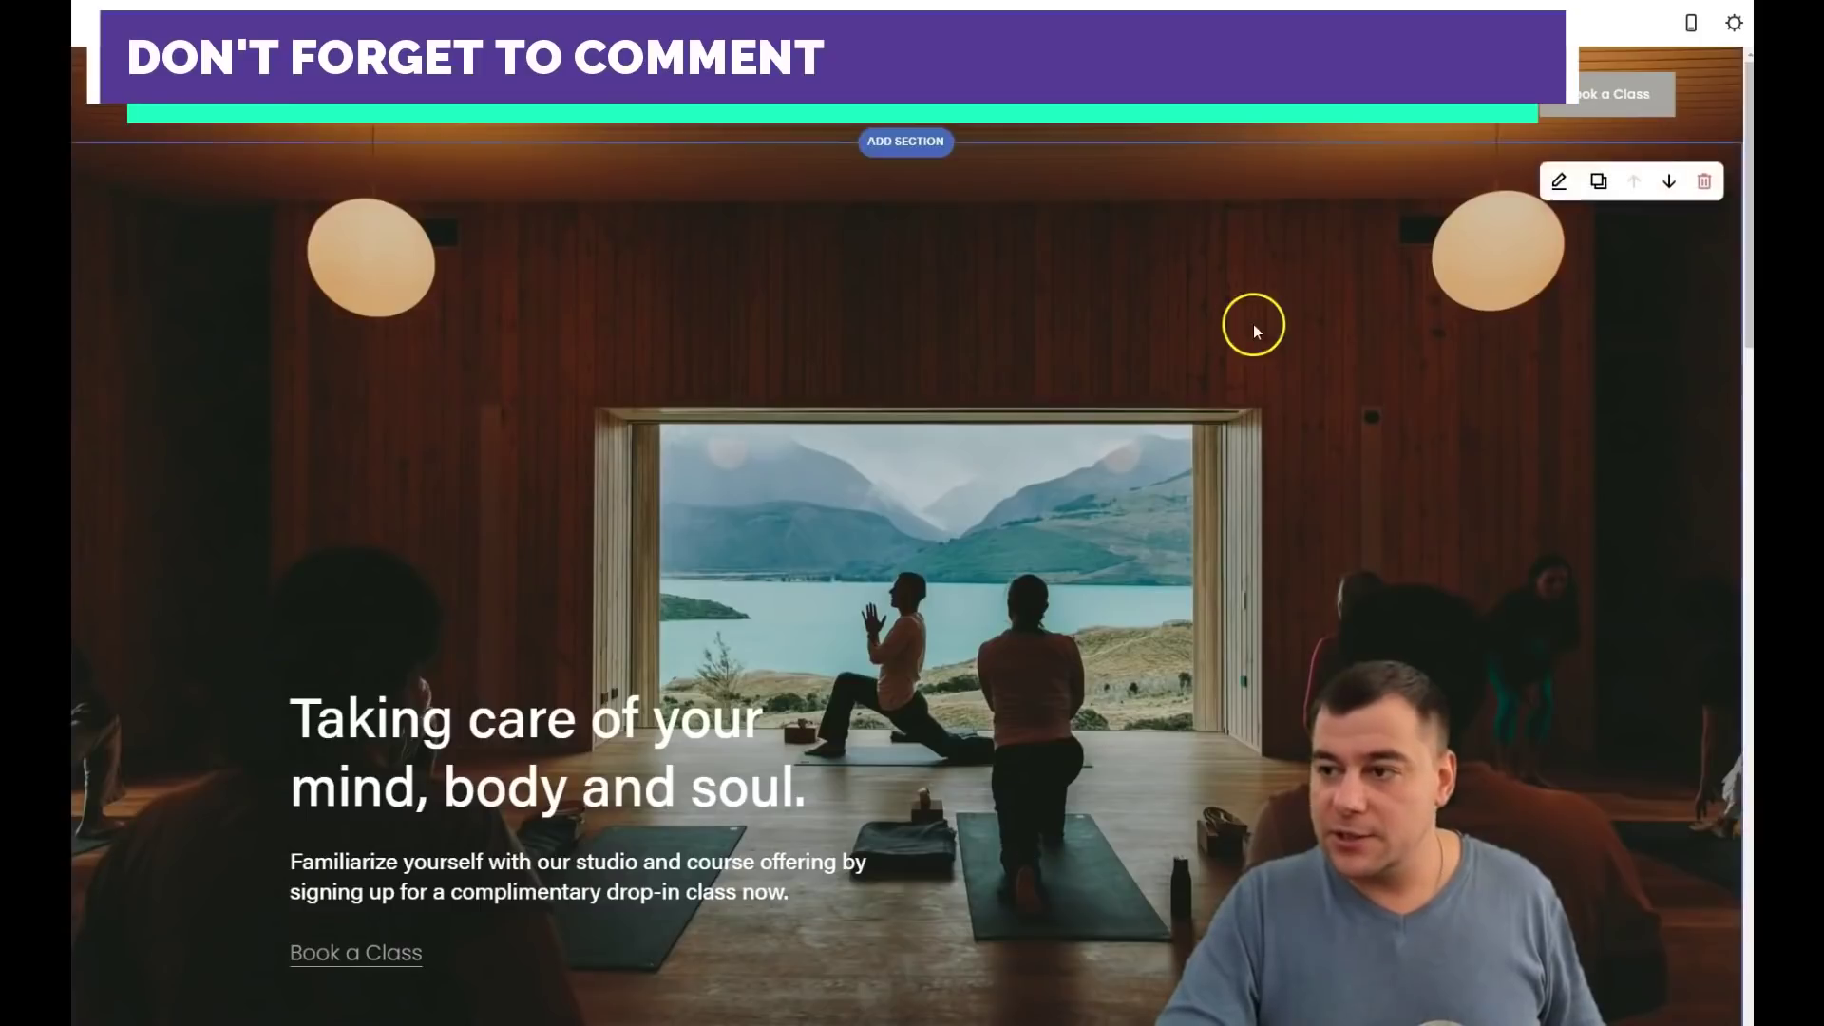
- Open the site header's Site Title & Logo settings
click(907, 106)
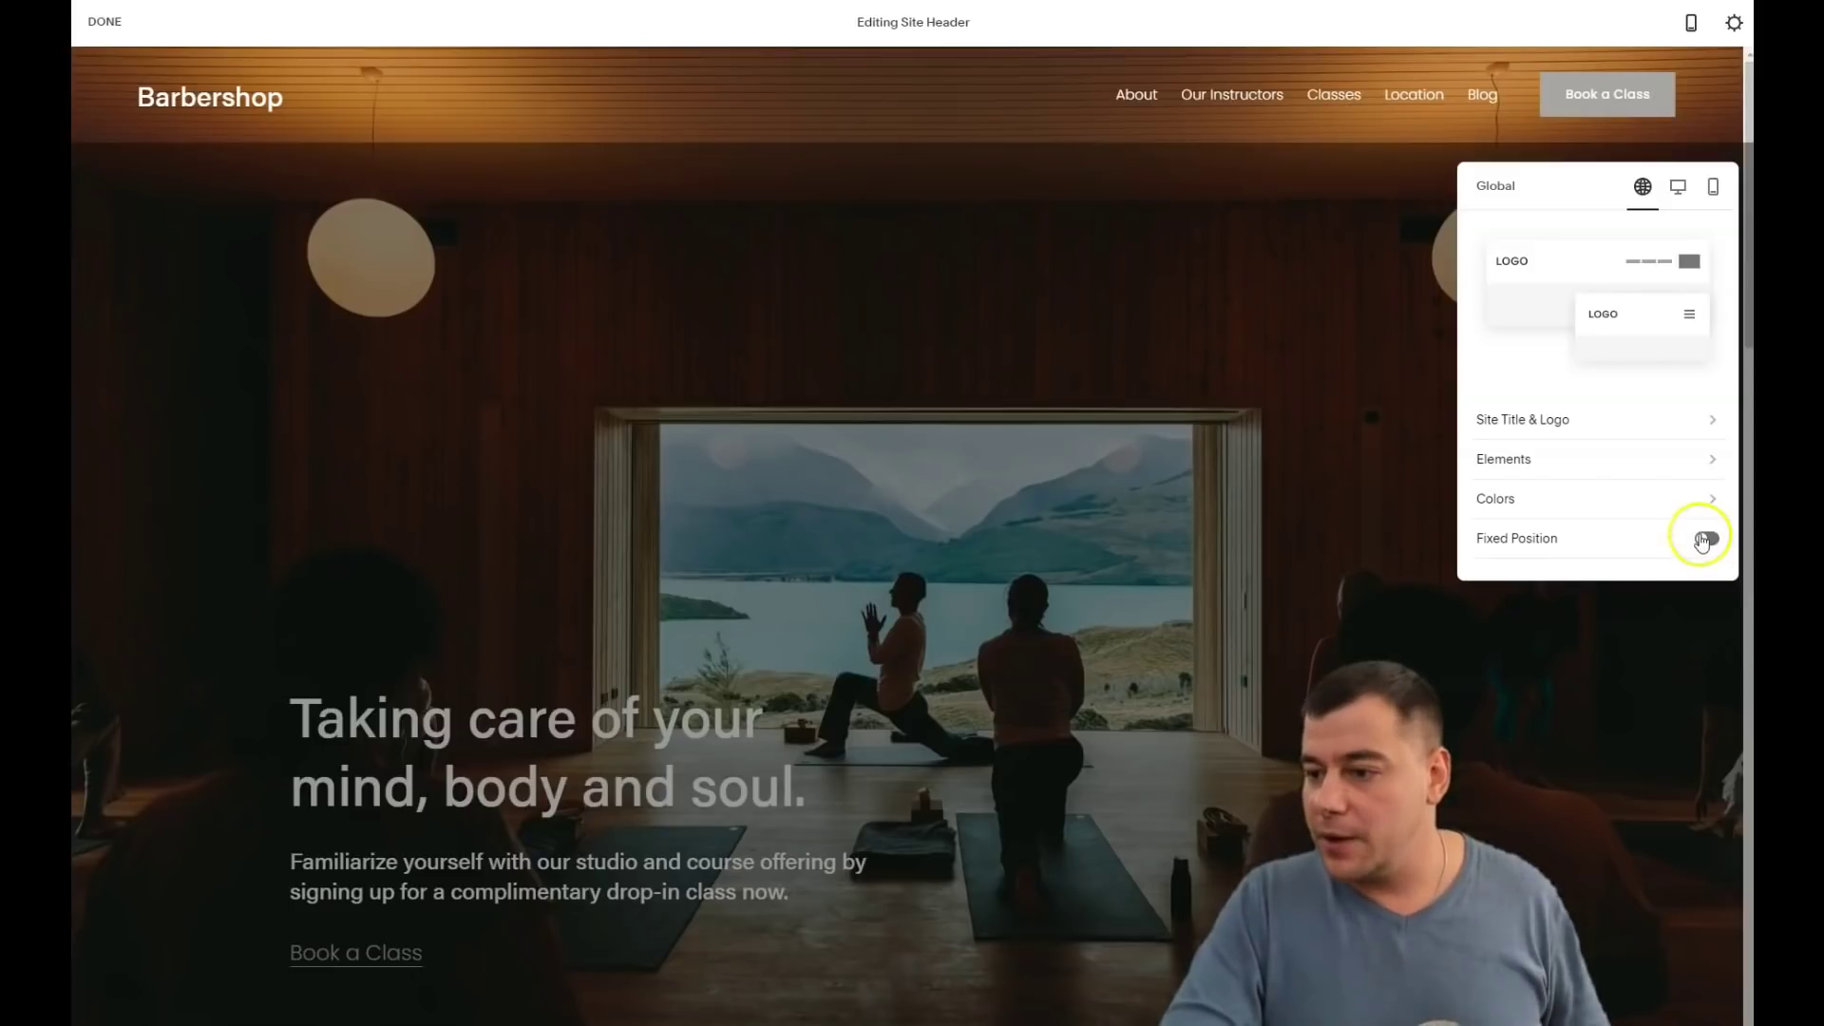
click(1554, 420)
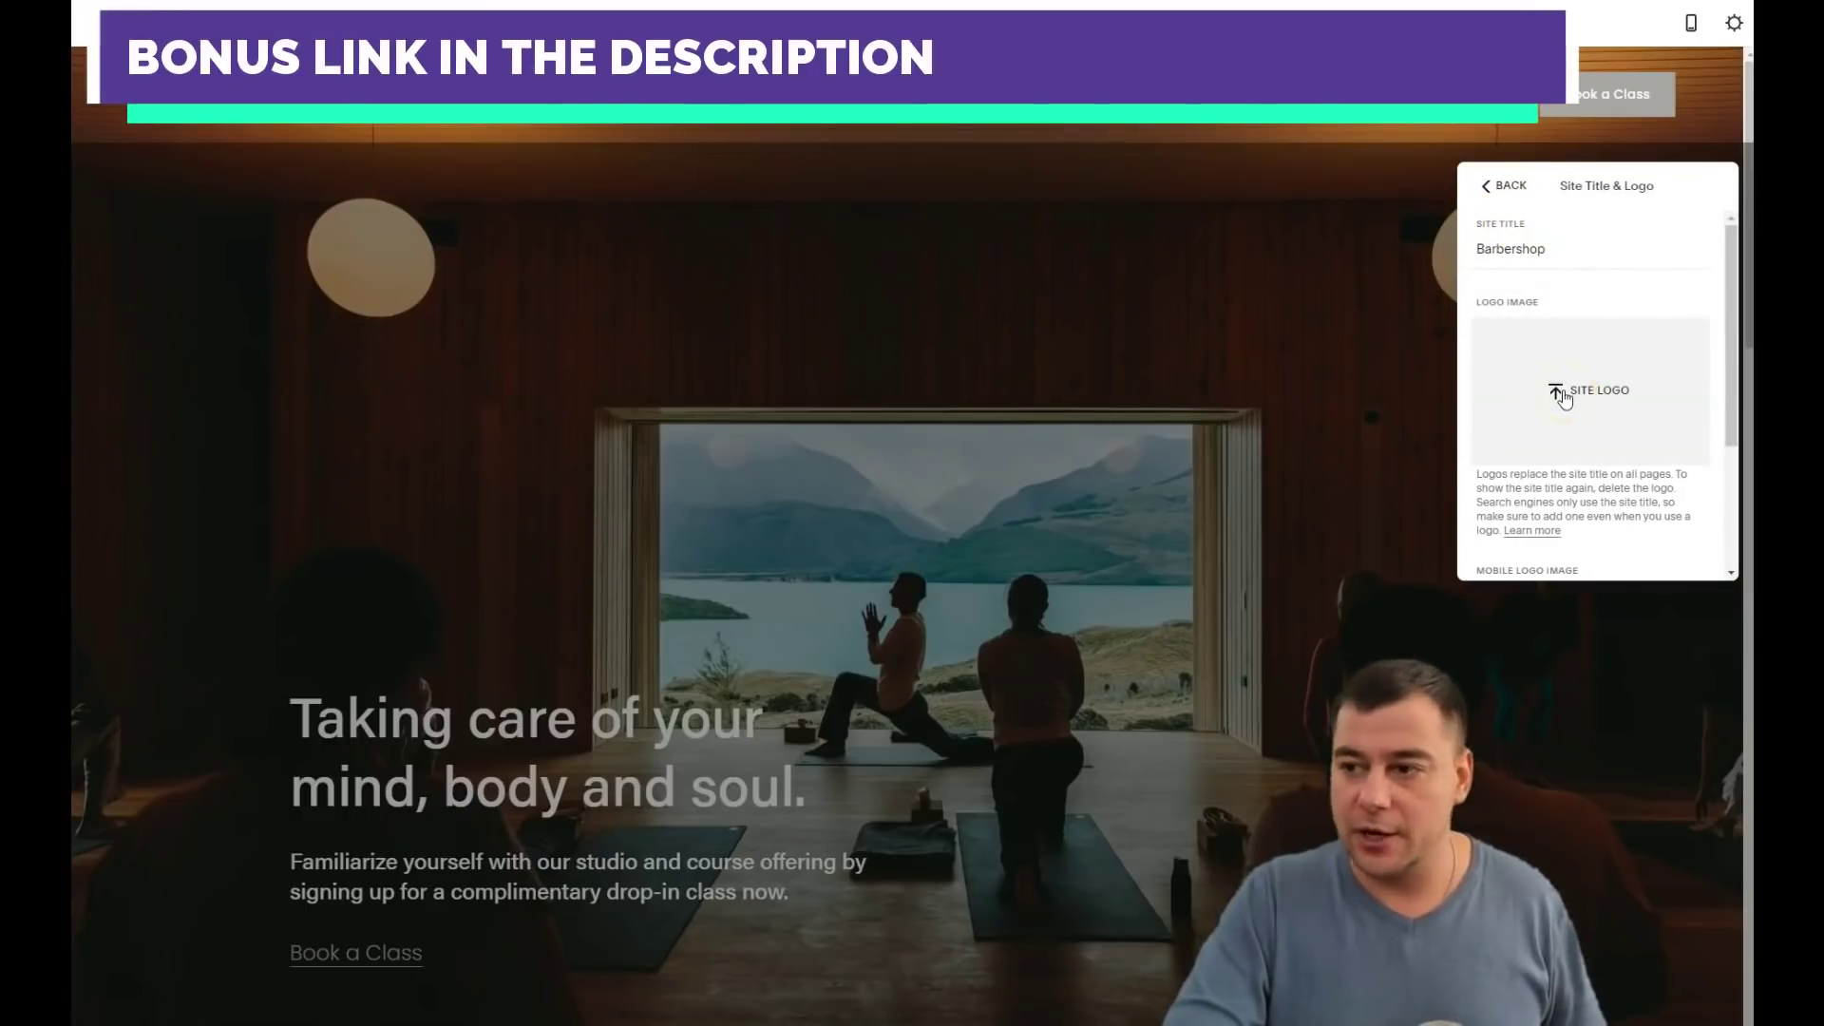
- Upload the barbershop logo image and set its height to 104px
click(997, 447)
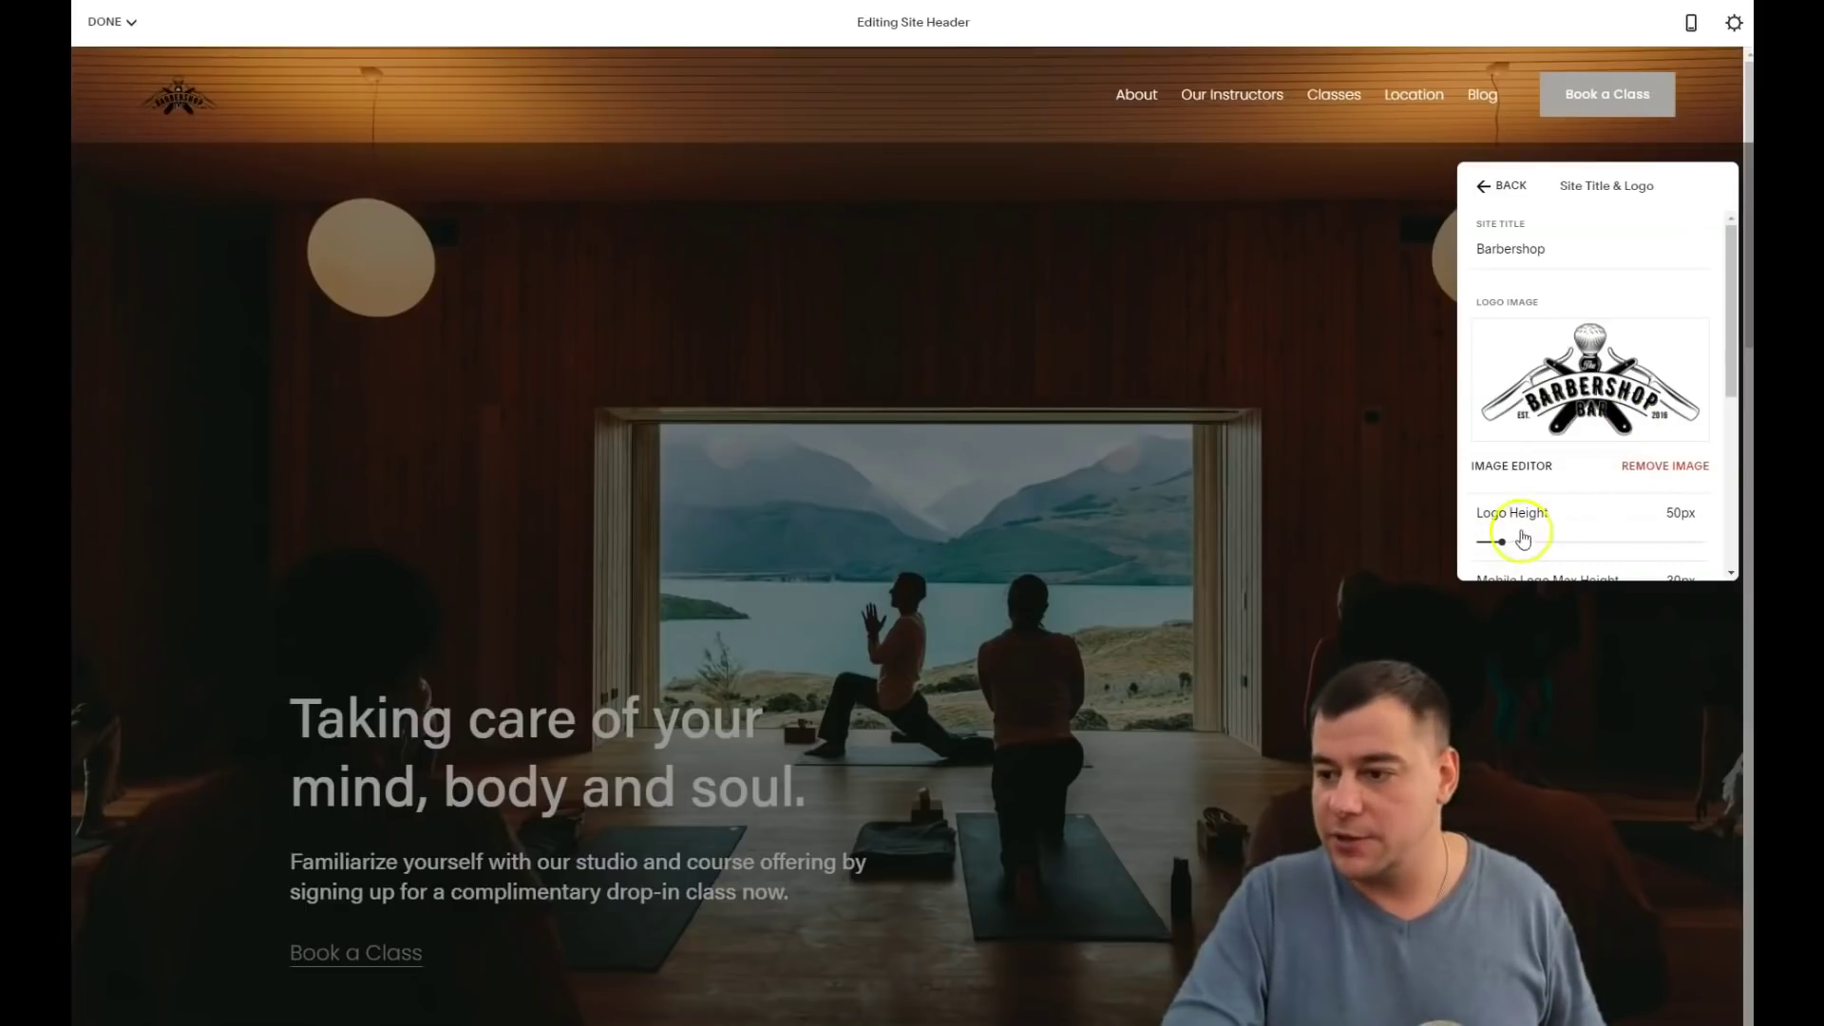
drag(1516, 541, 1542, 540)
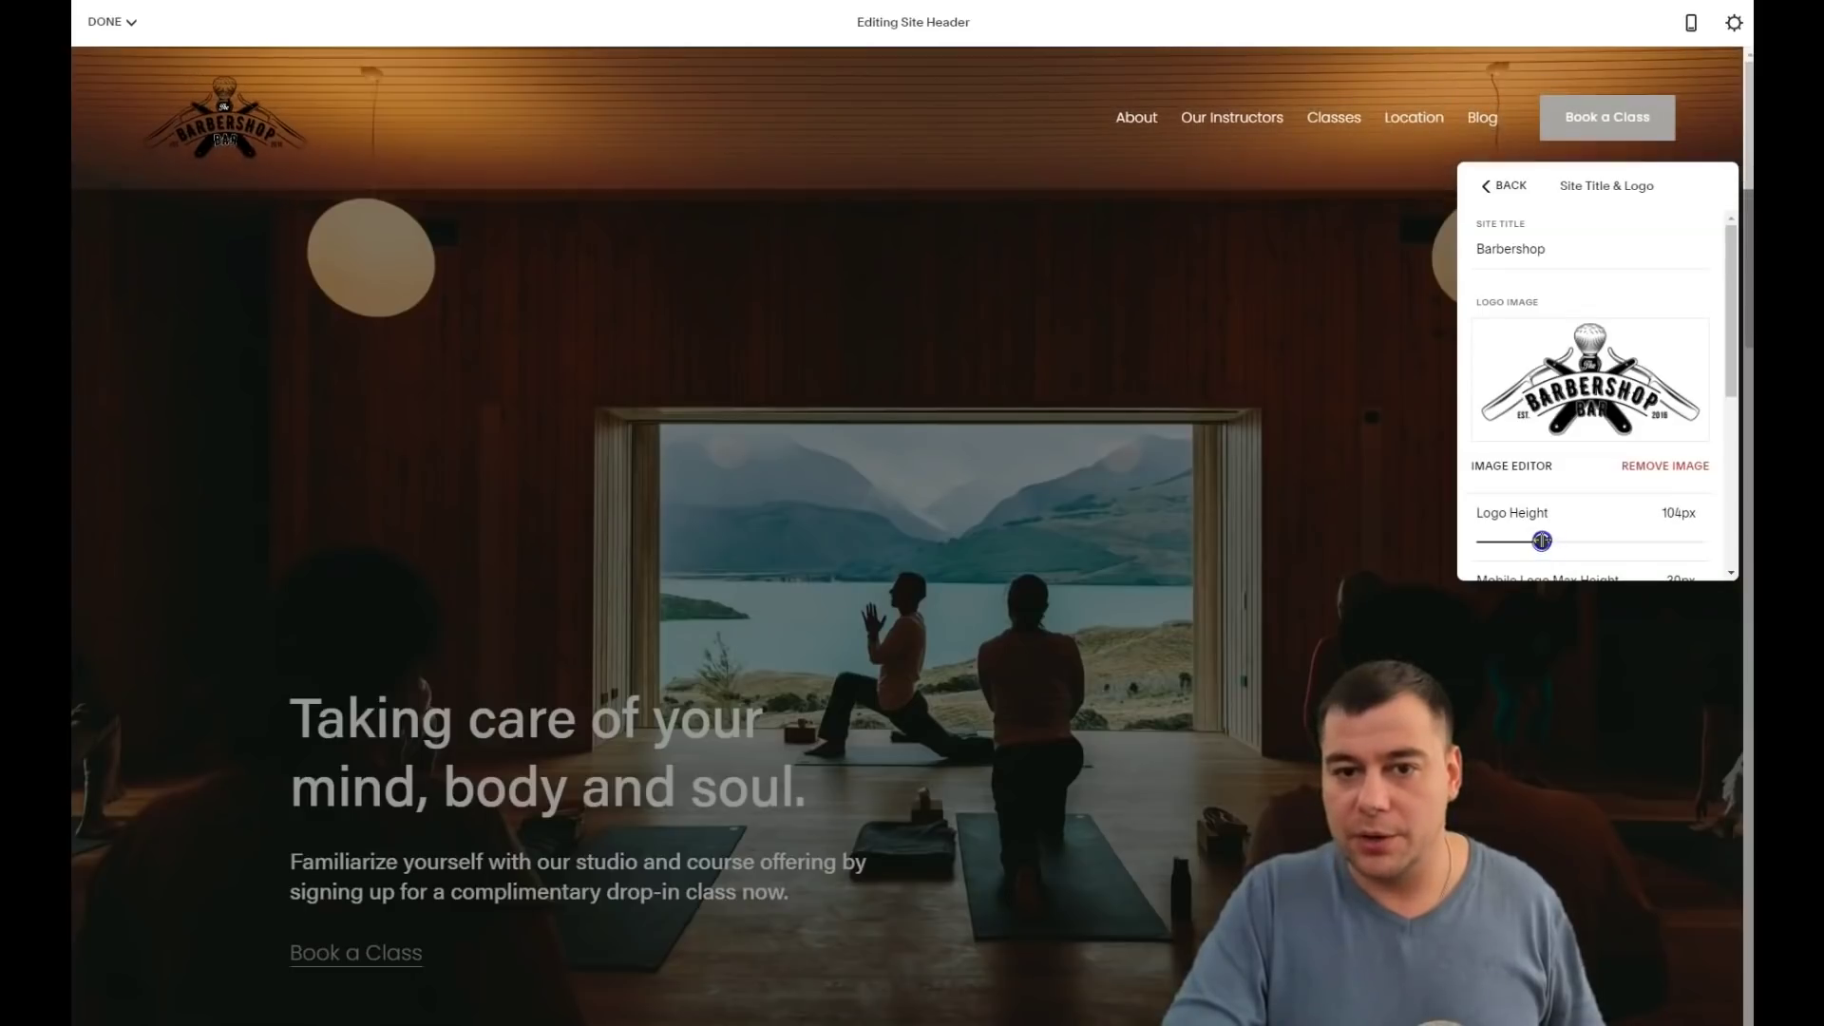
click(1558, 224)
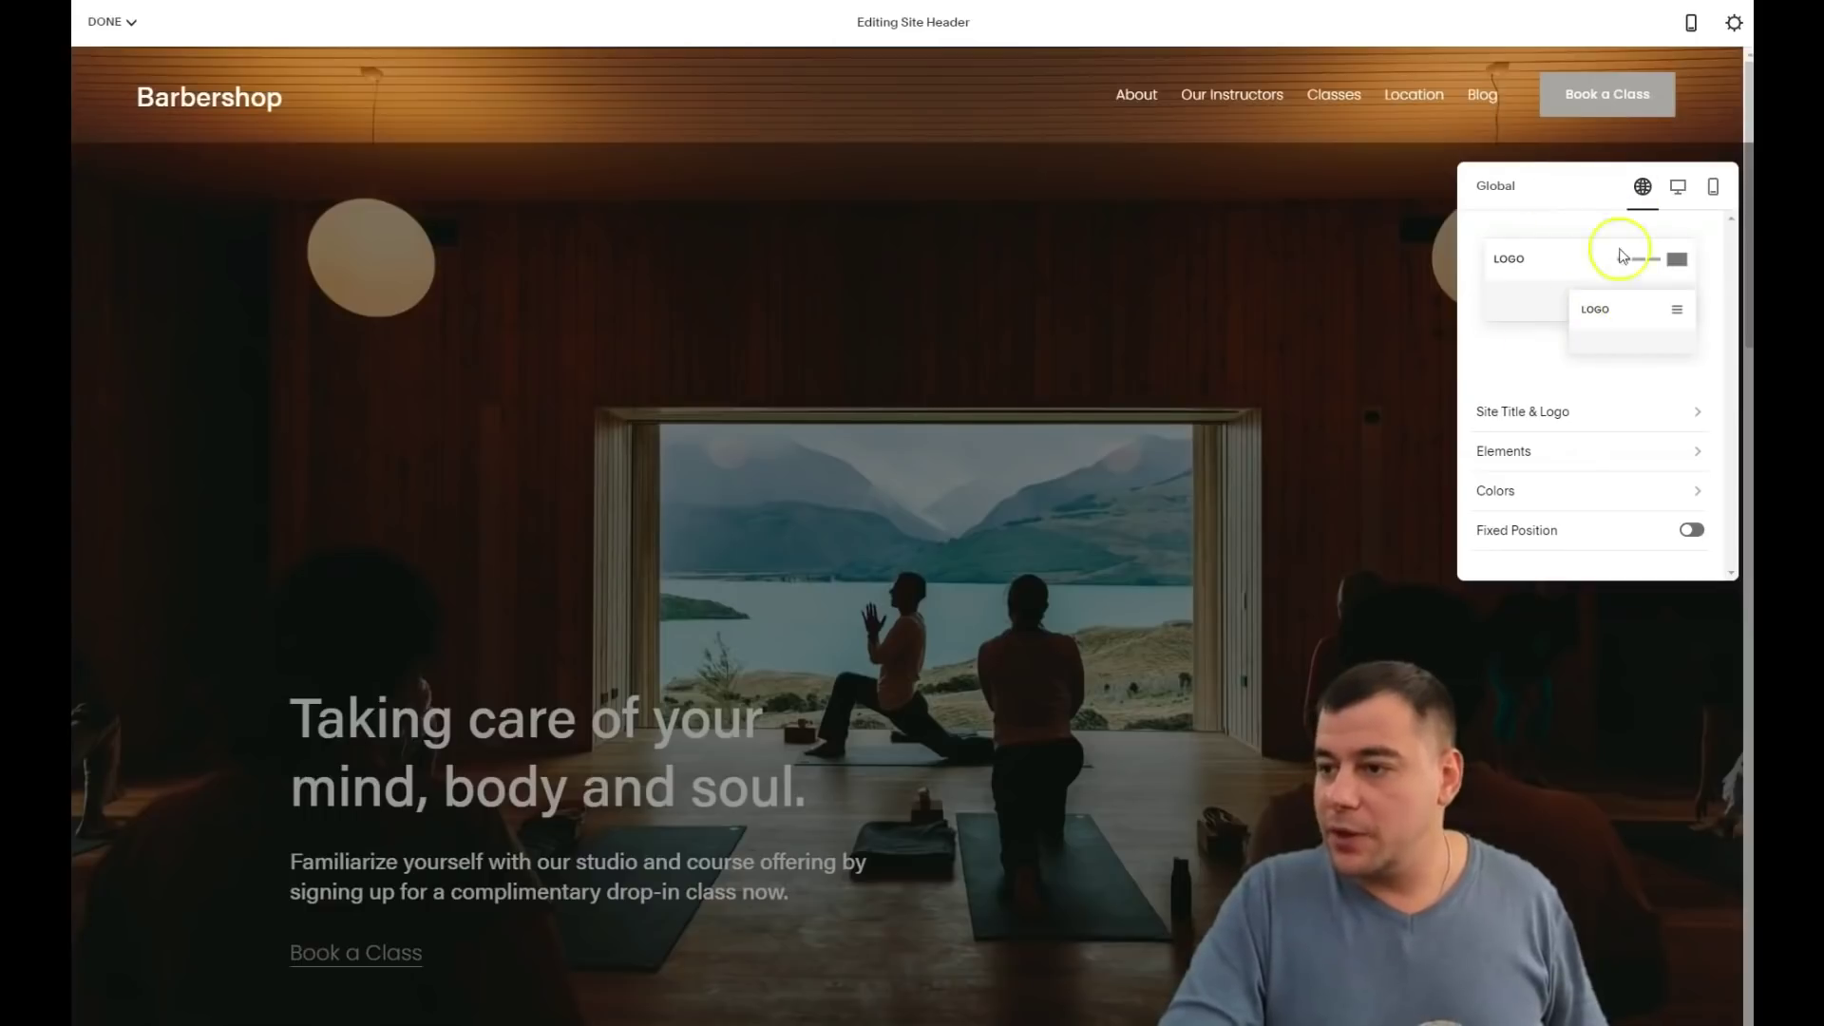
- Set the desktop header layout to links on the left with the logo centred
click(1678, 185)
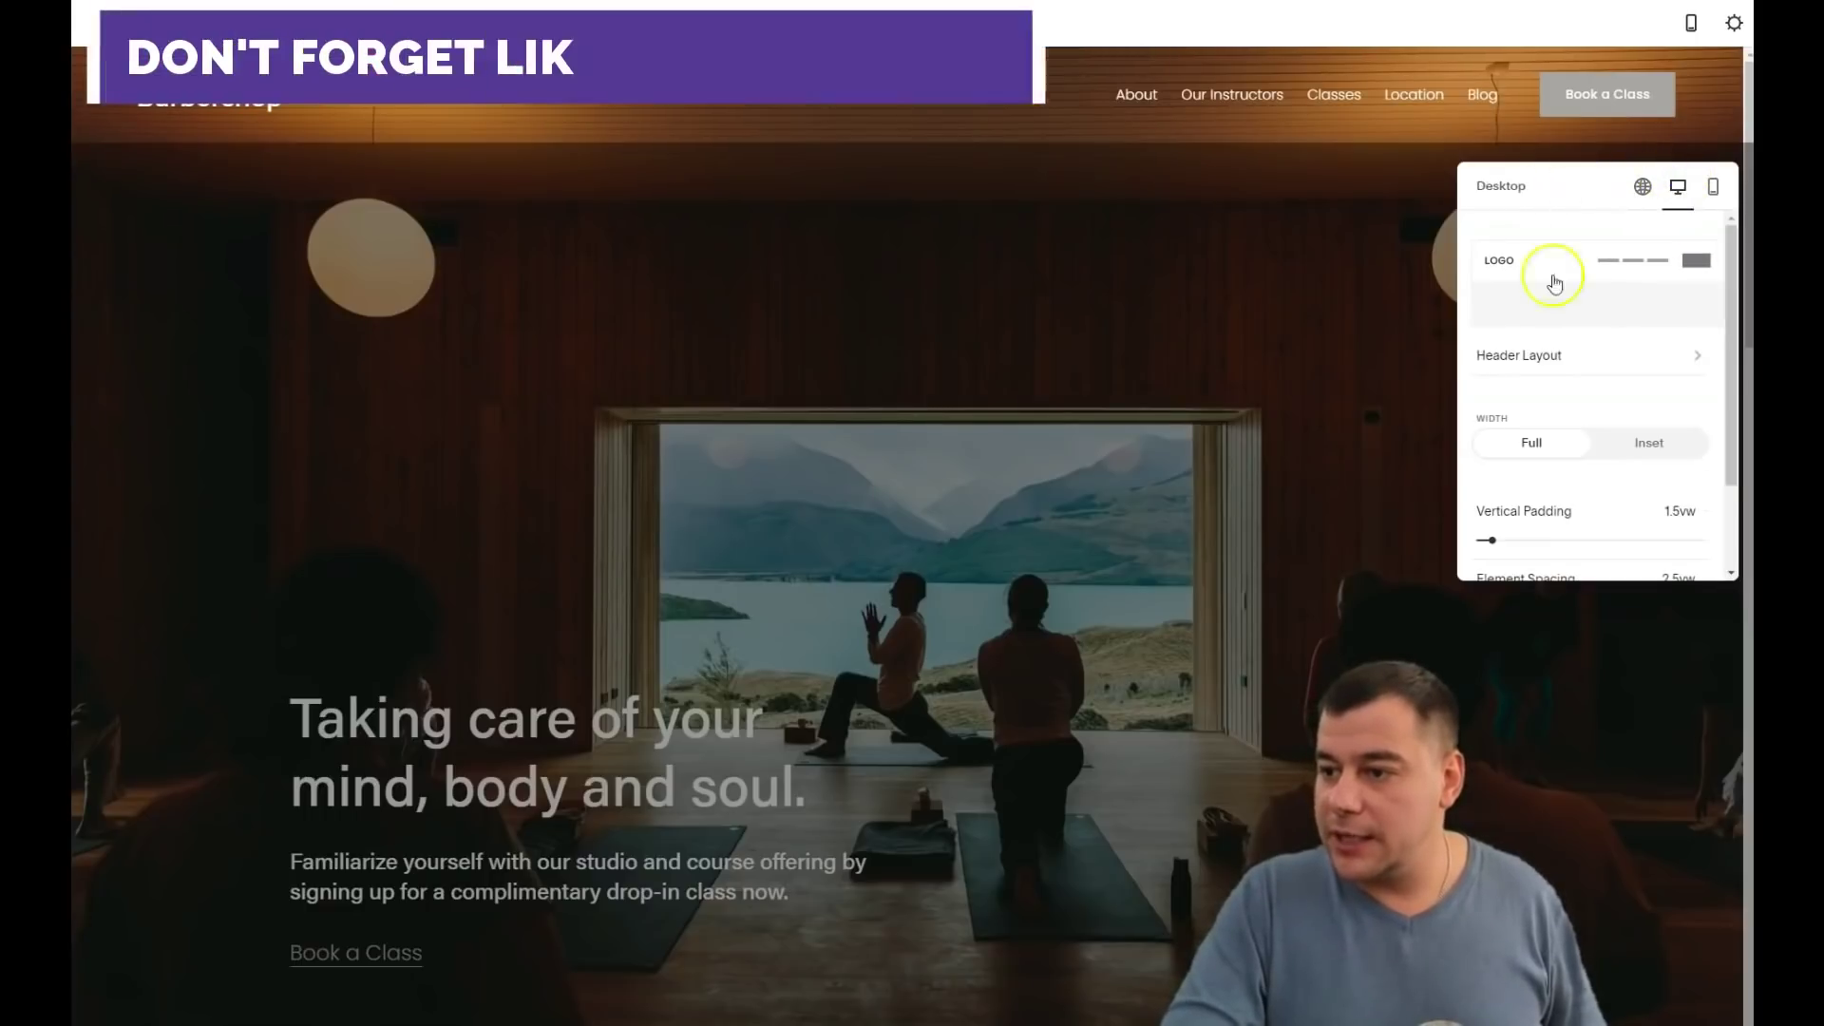
click(1541, 361)
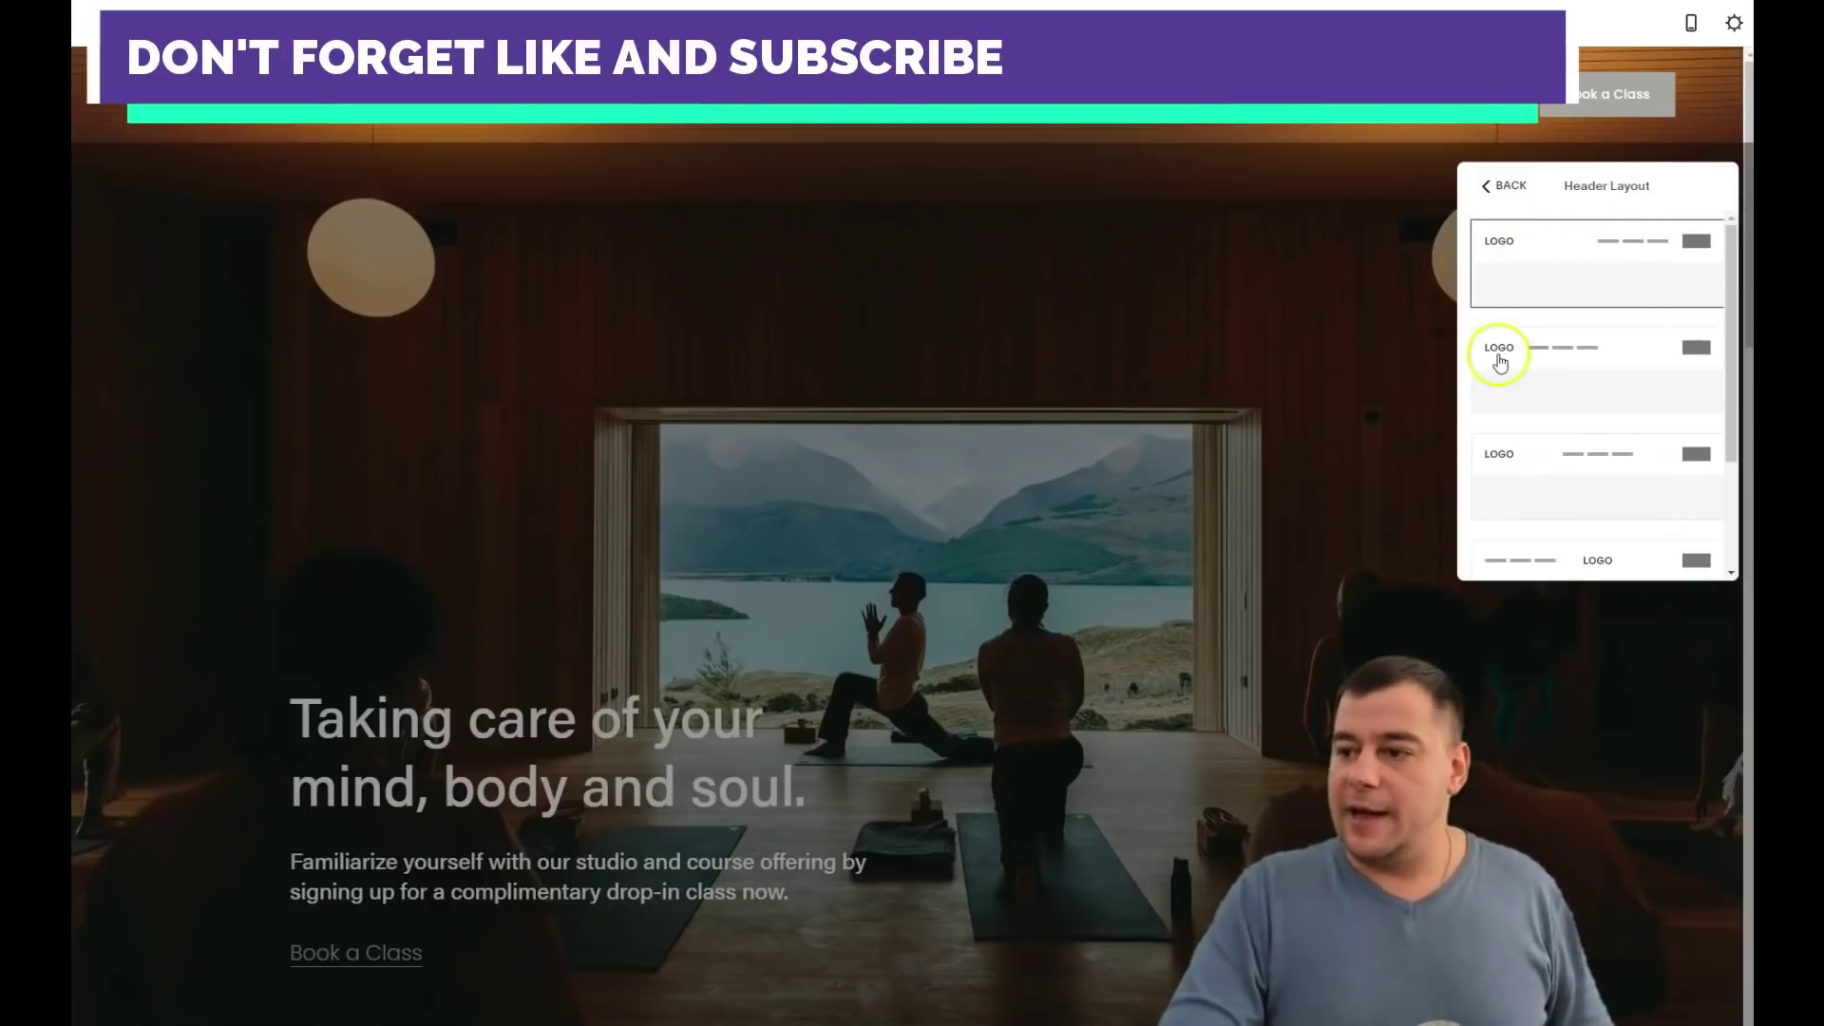
scroll(1603, 449, down, 2)
click(1599, 401)
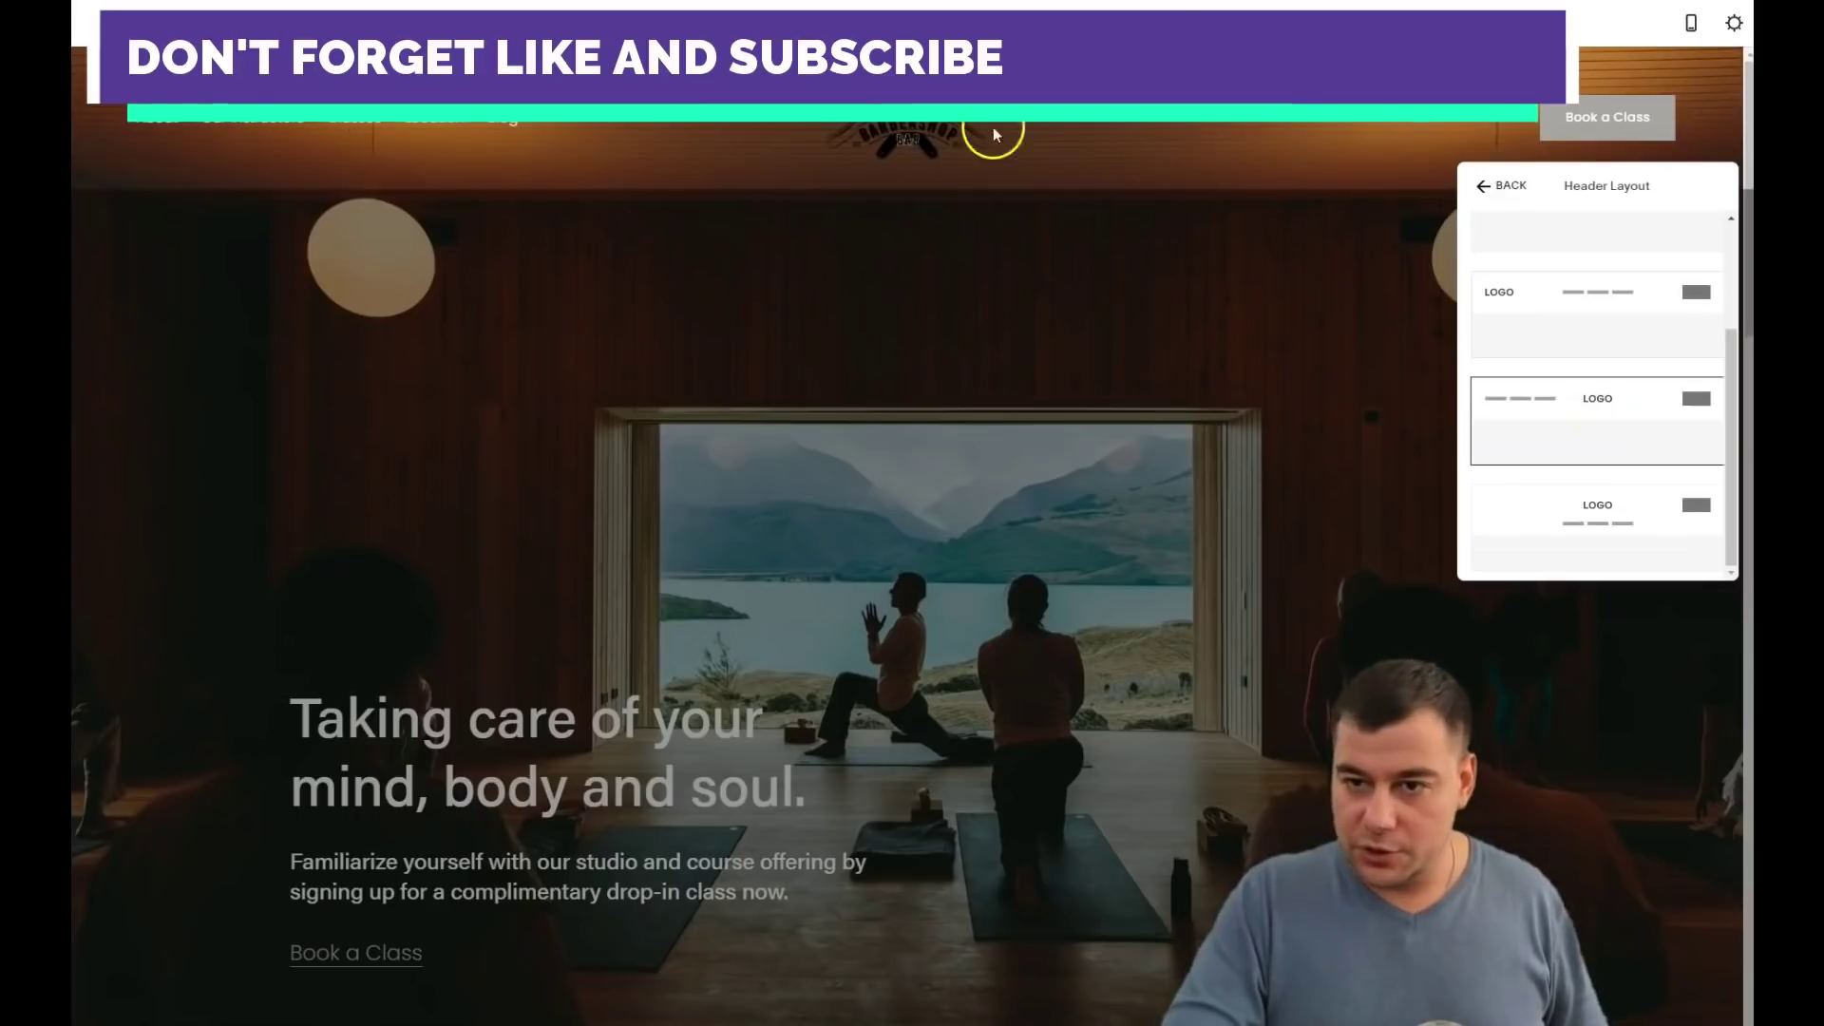
click(1483, 186)
- Set the mobile header layout to a centred logo
click(1712, 188)
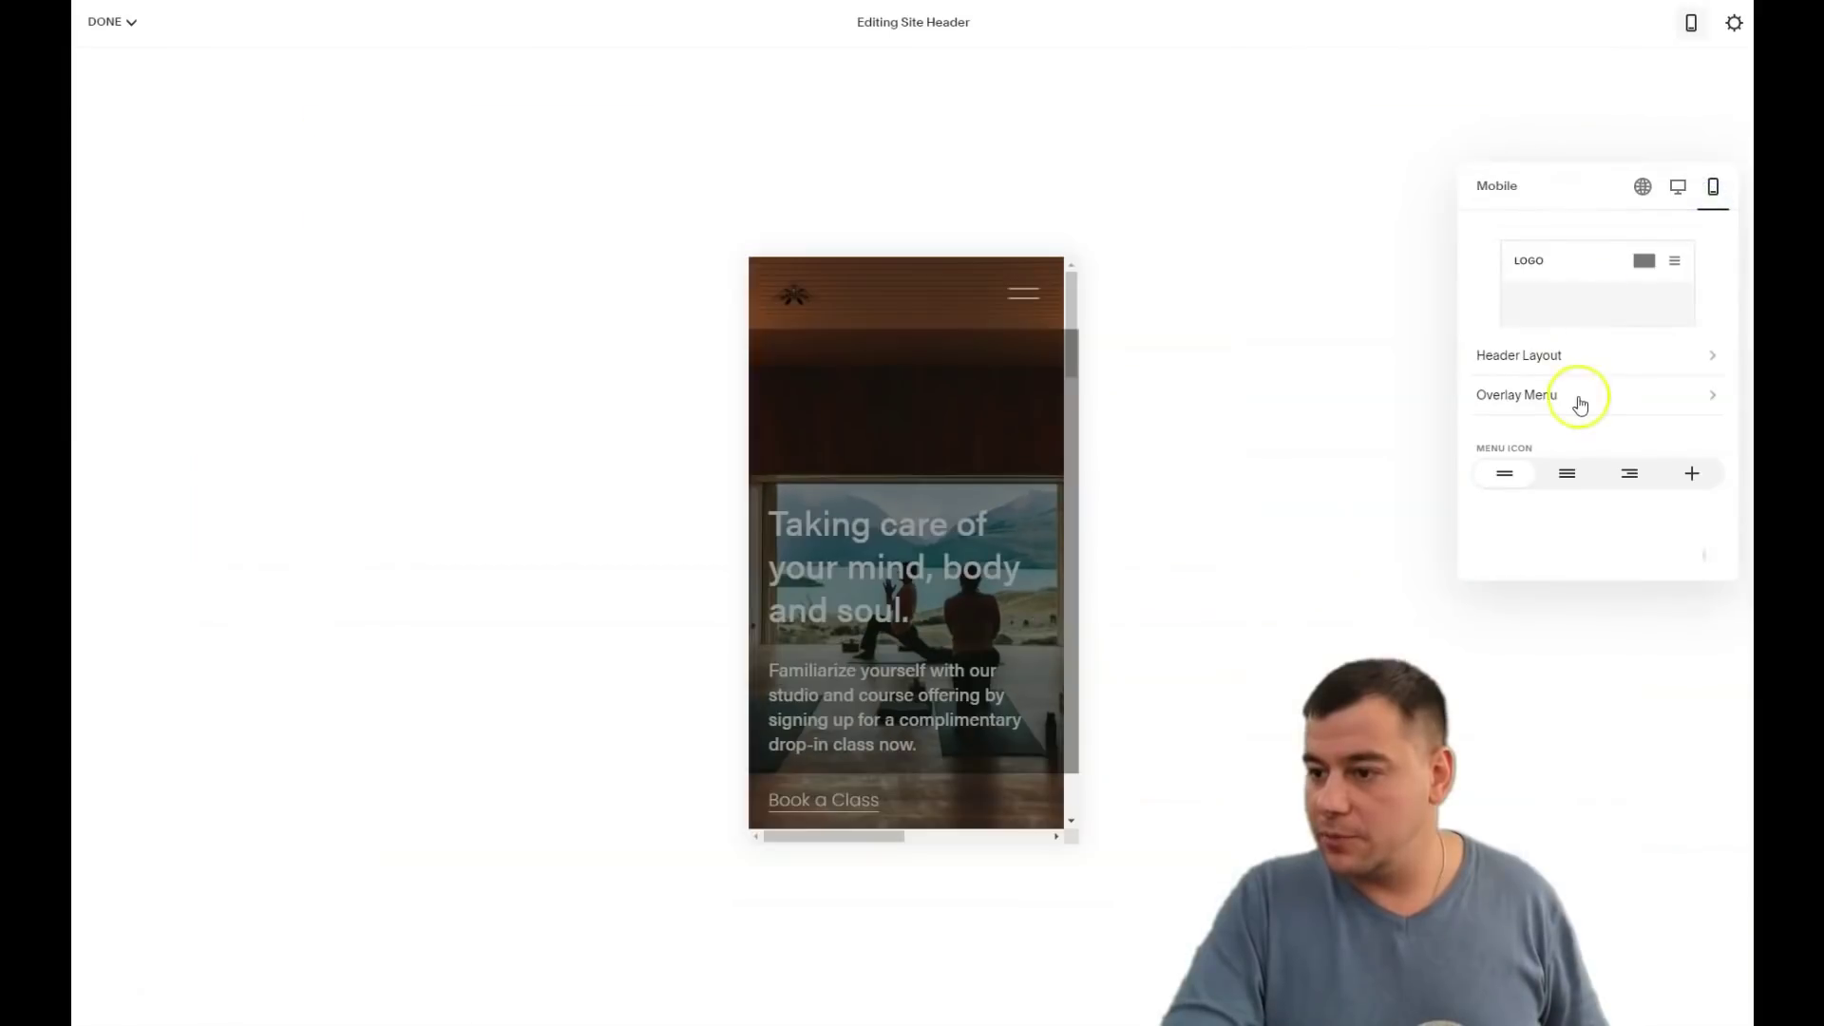
click(1565, 359)
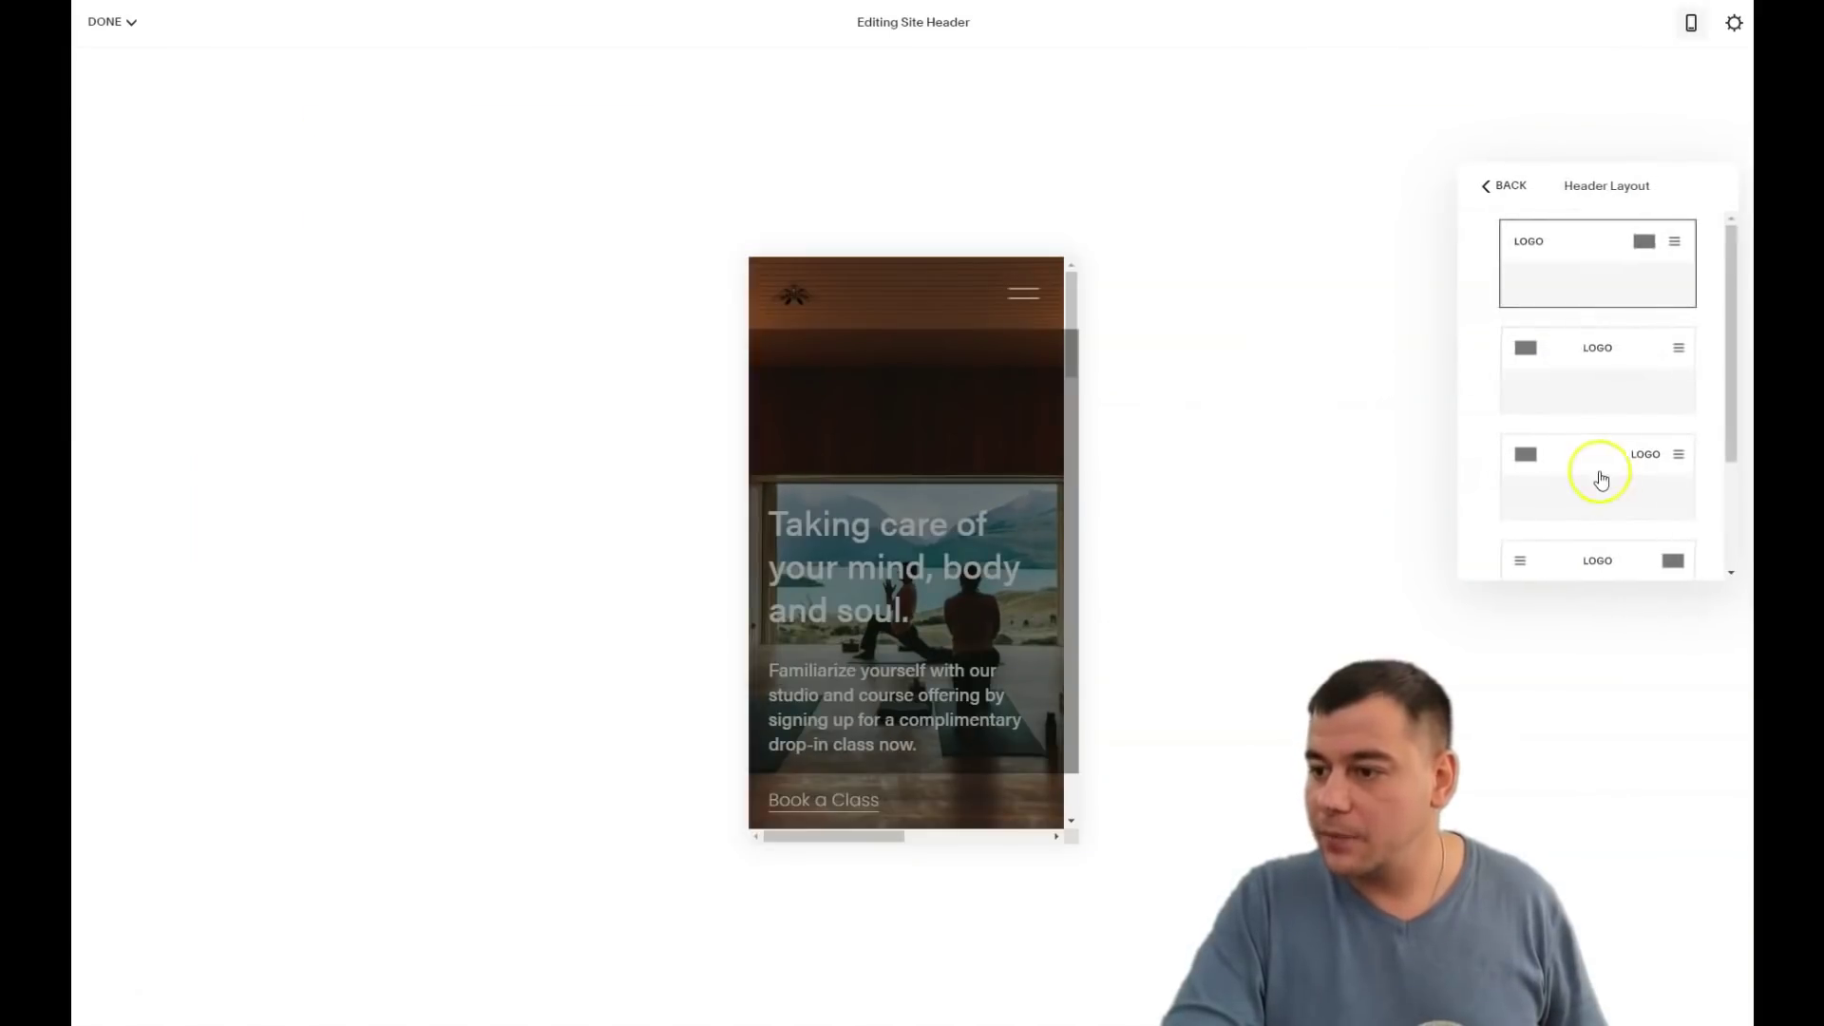
scroll(1596, 465, down, 2)
click(1596, 421)
click(1484, 187)
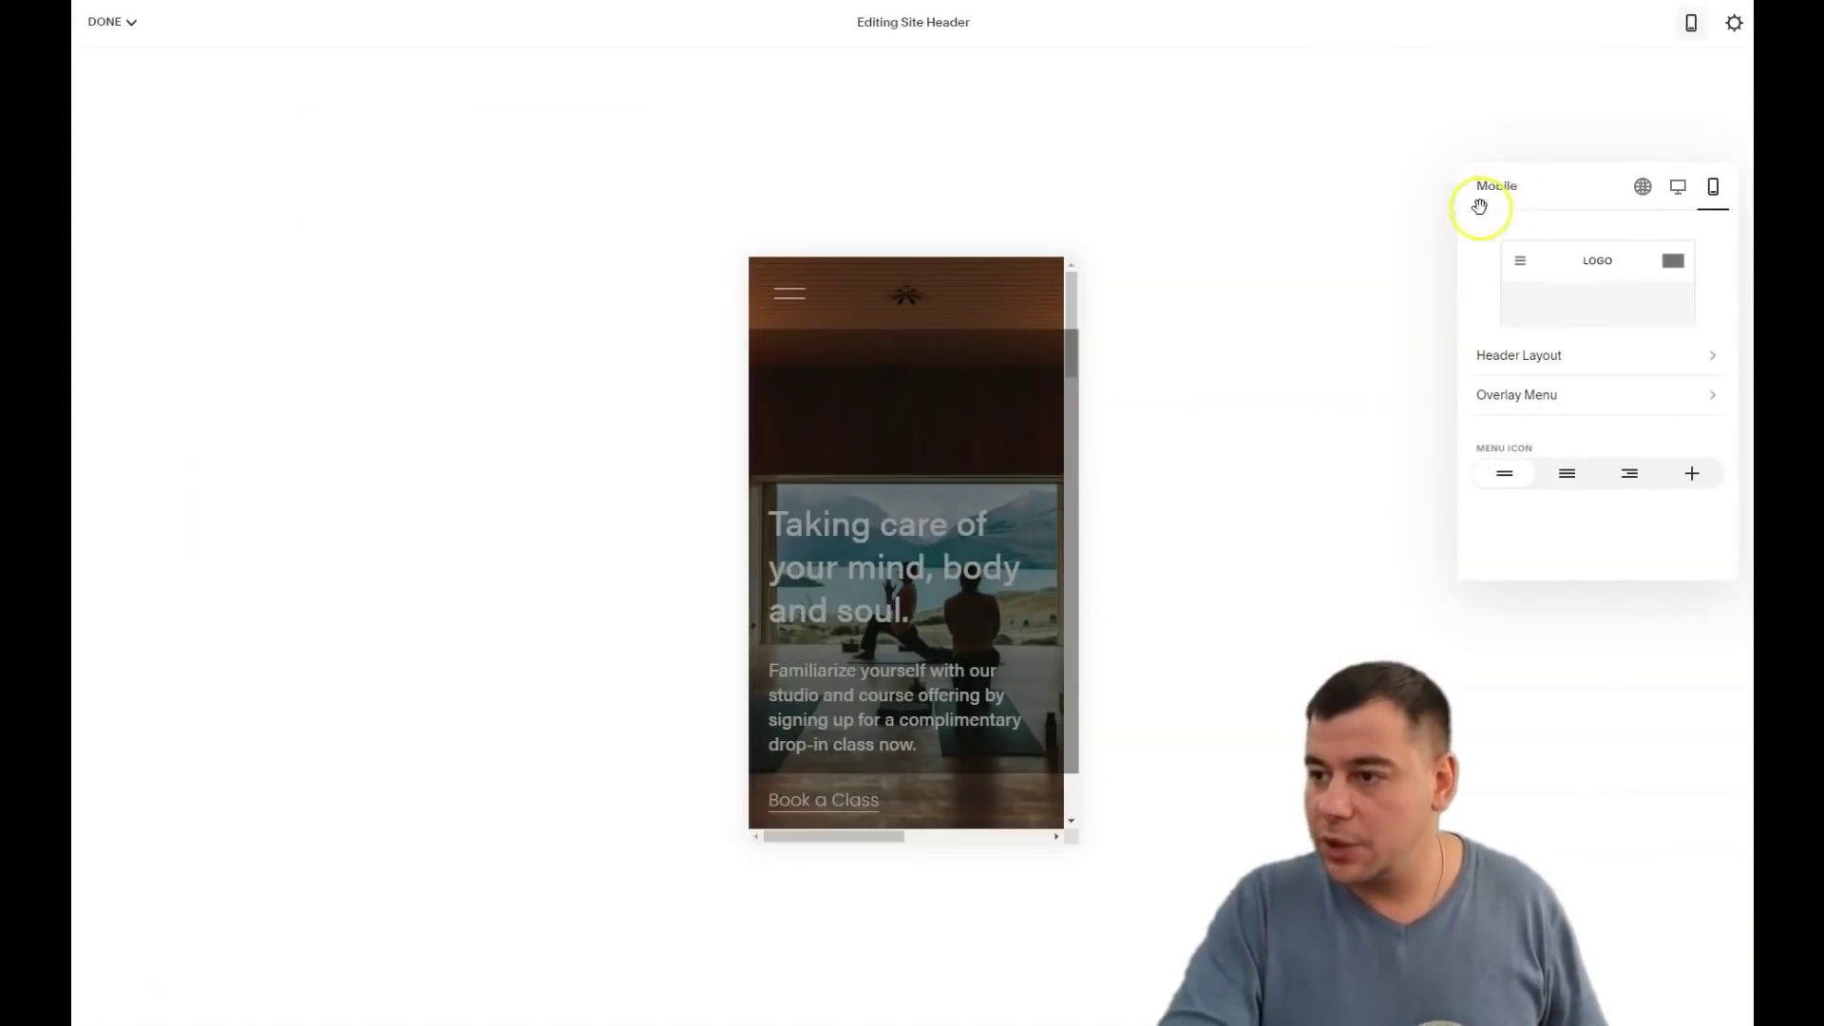
click(1643, 192)
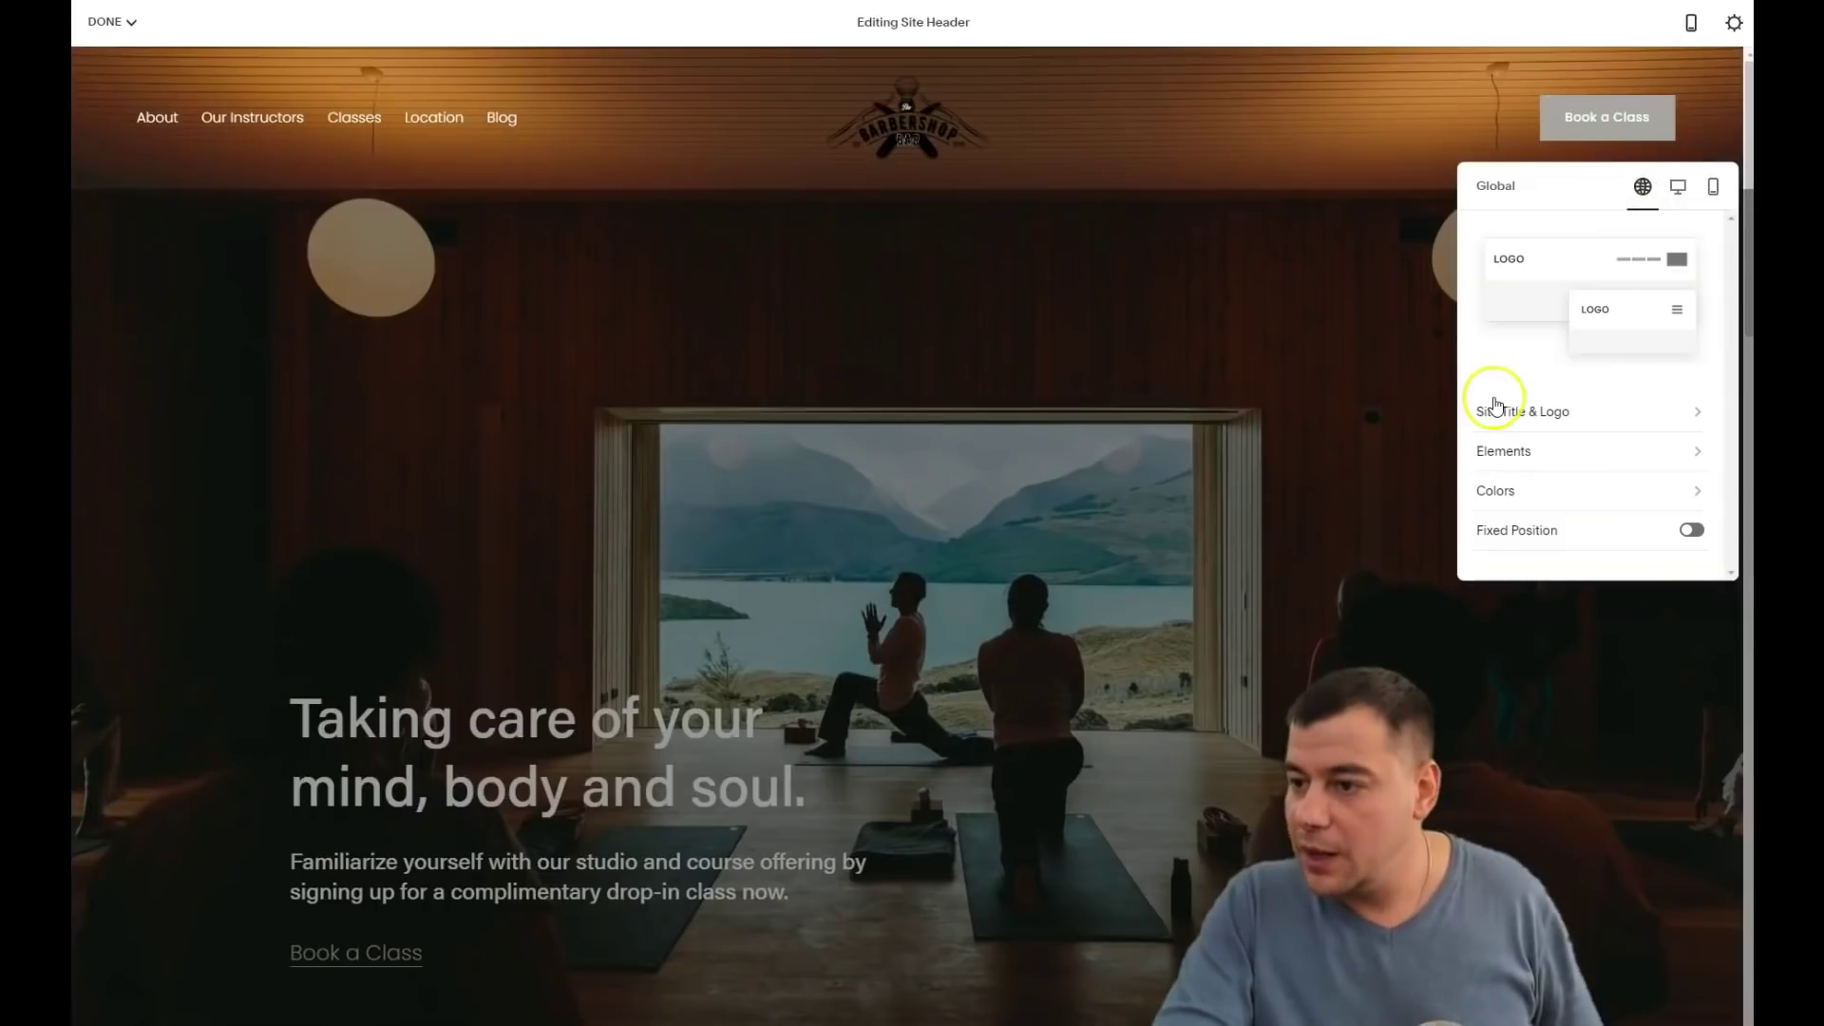
- Turn on header social links and switch off Cart and Account Login
click(1570, 454)
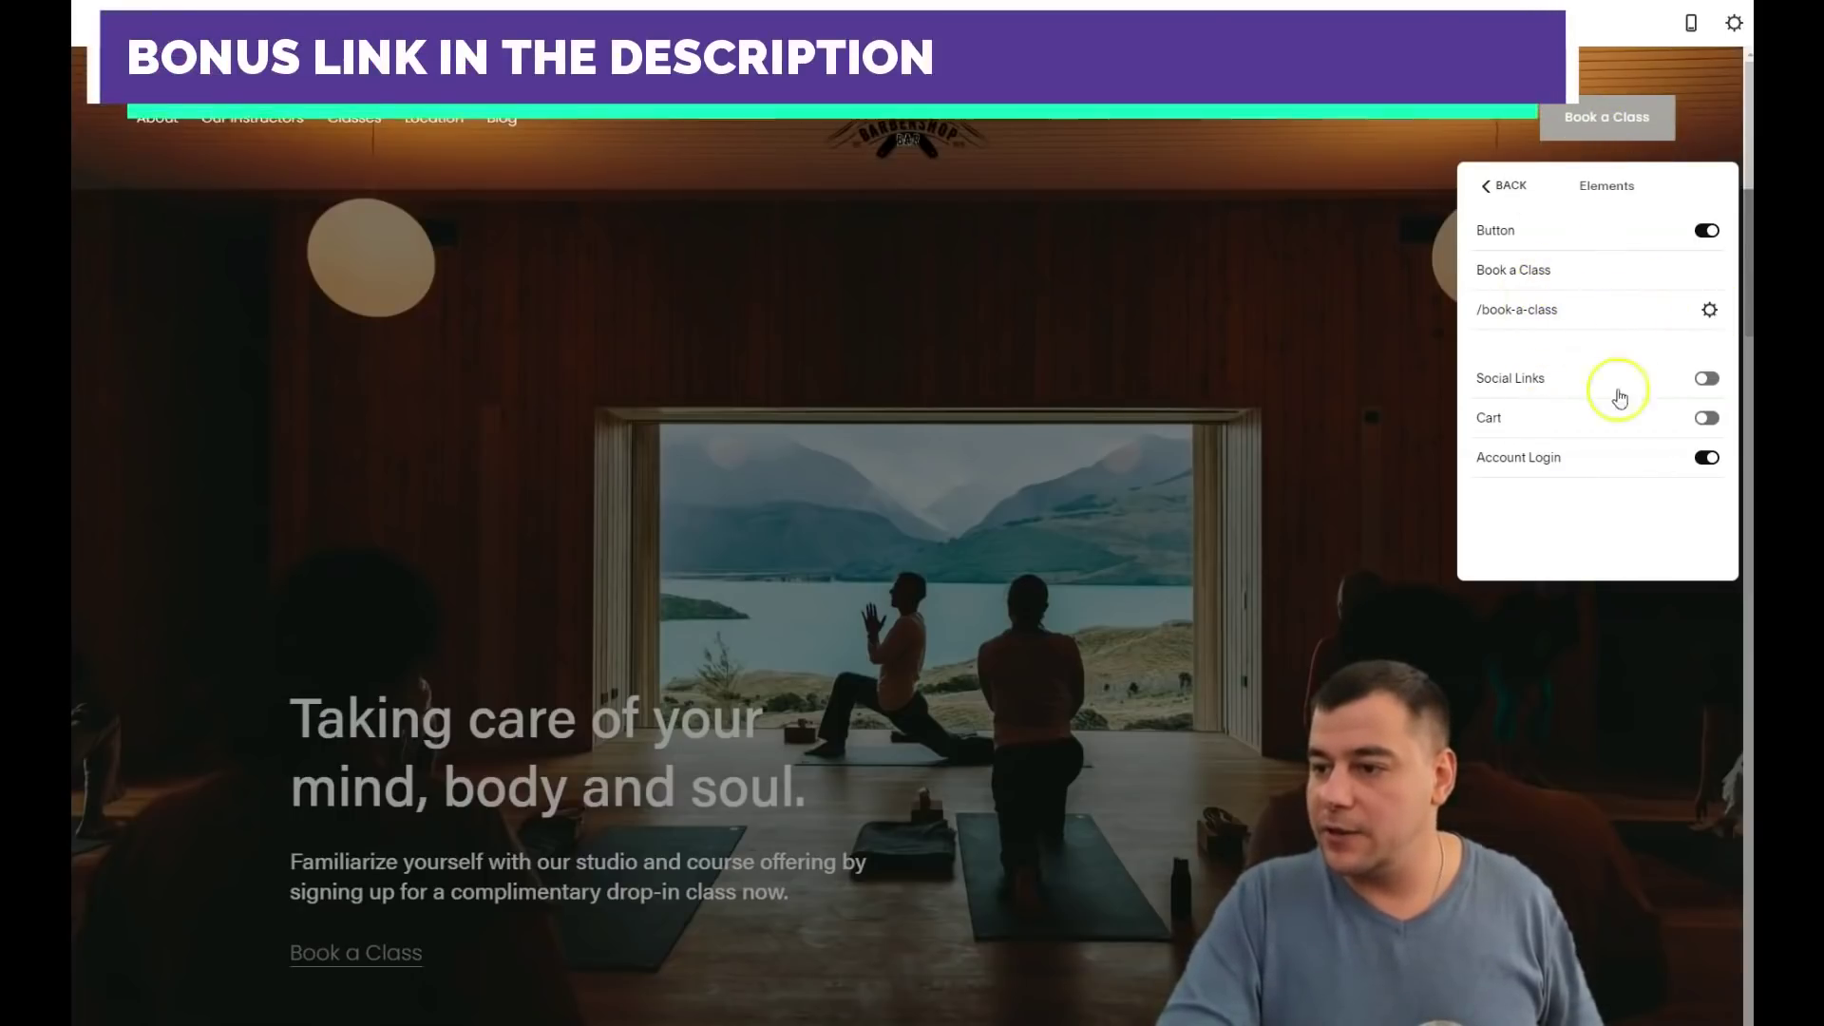
click(1703, 380)
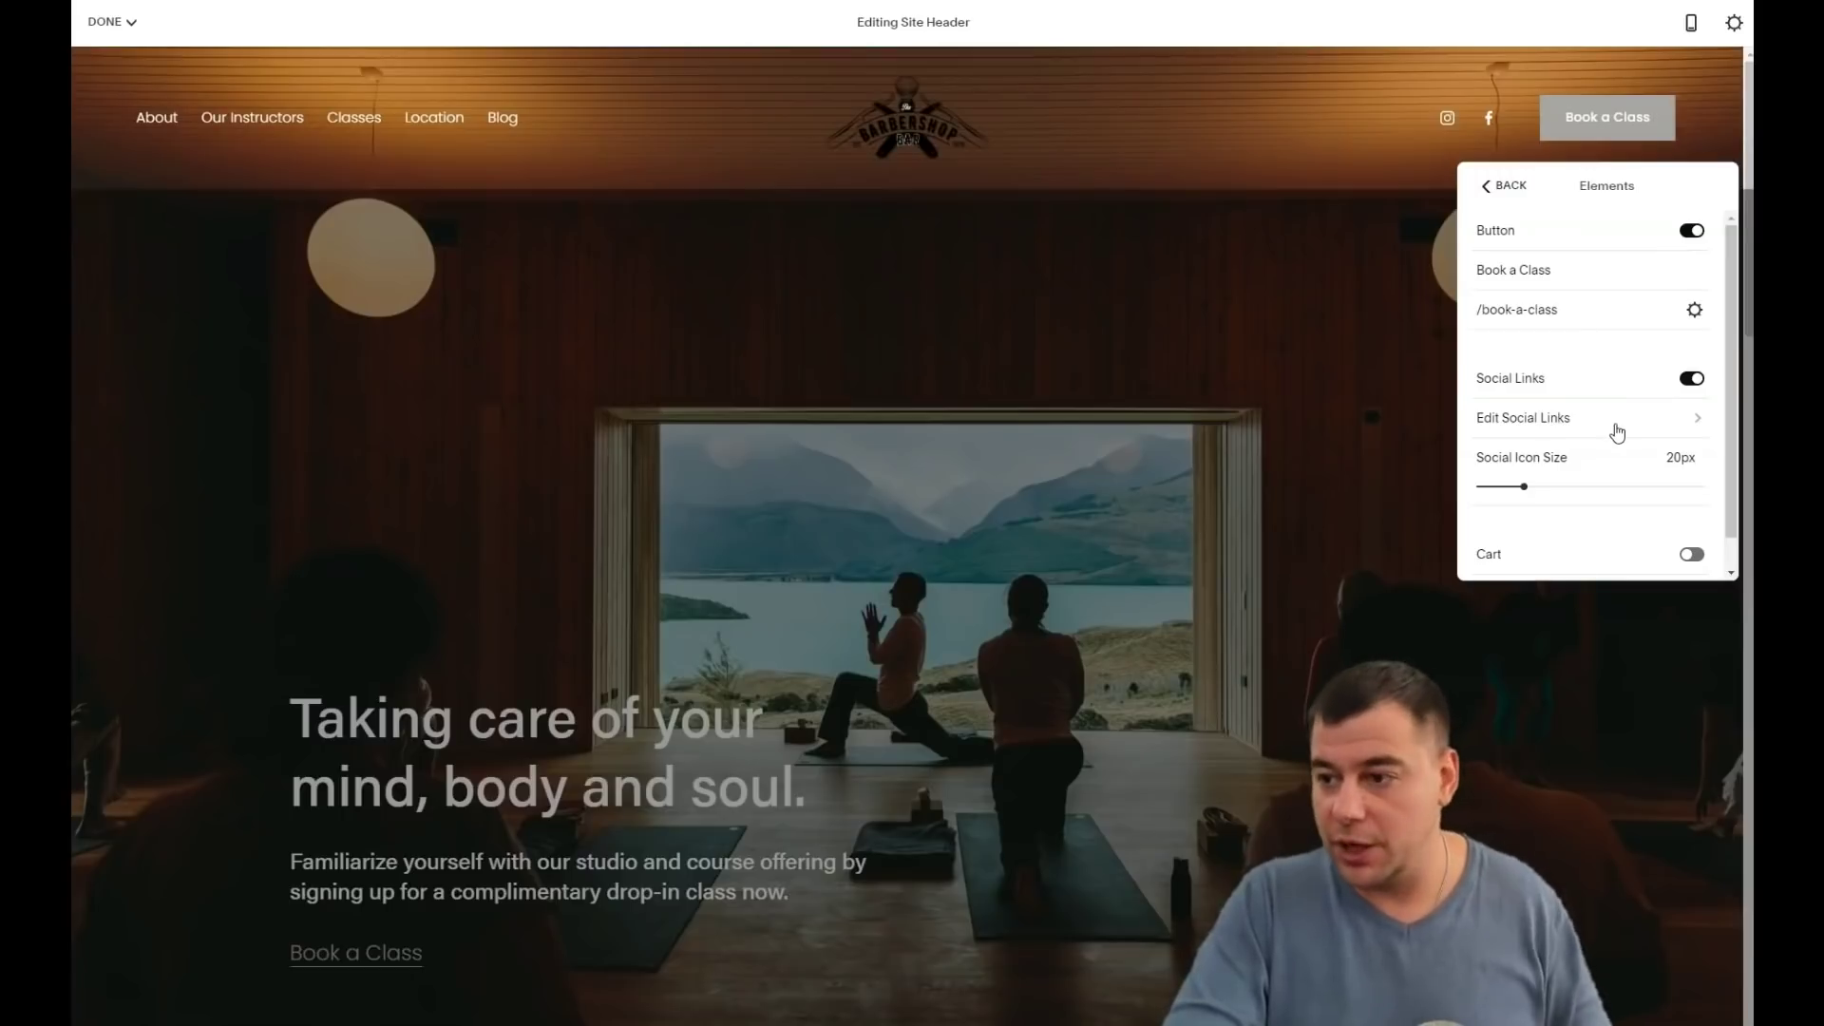
click(1682, 421)
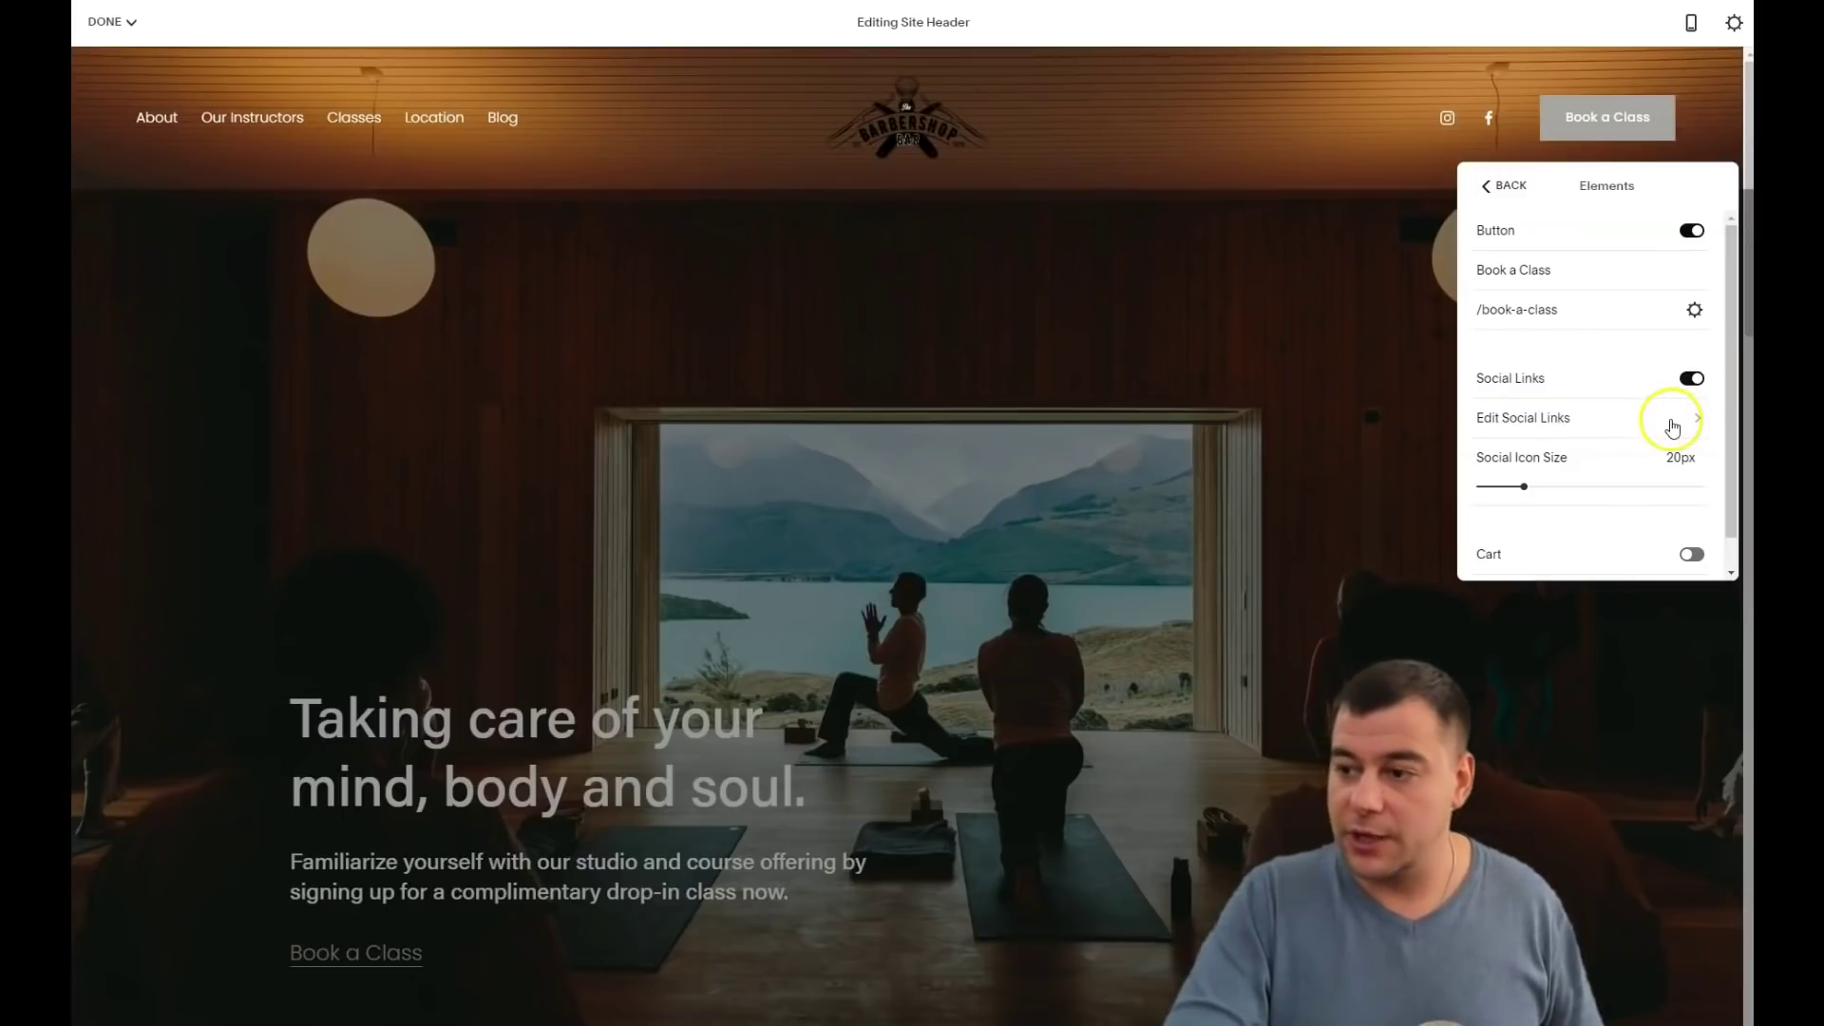
scroll(1592, 451, down, 1)
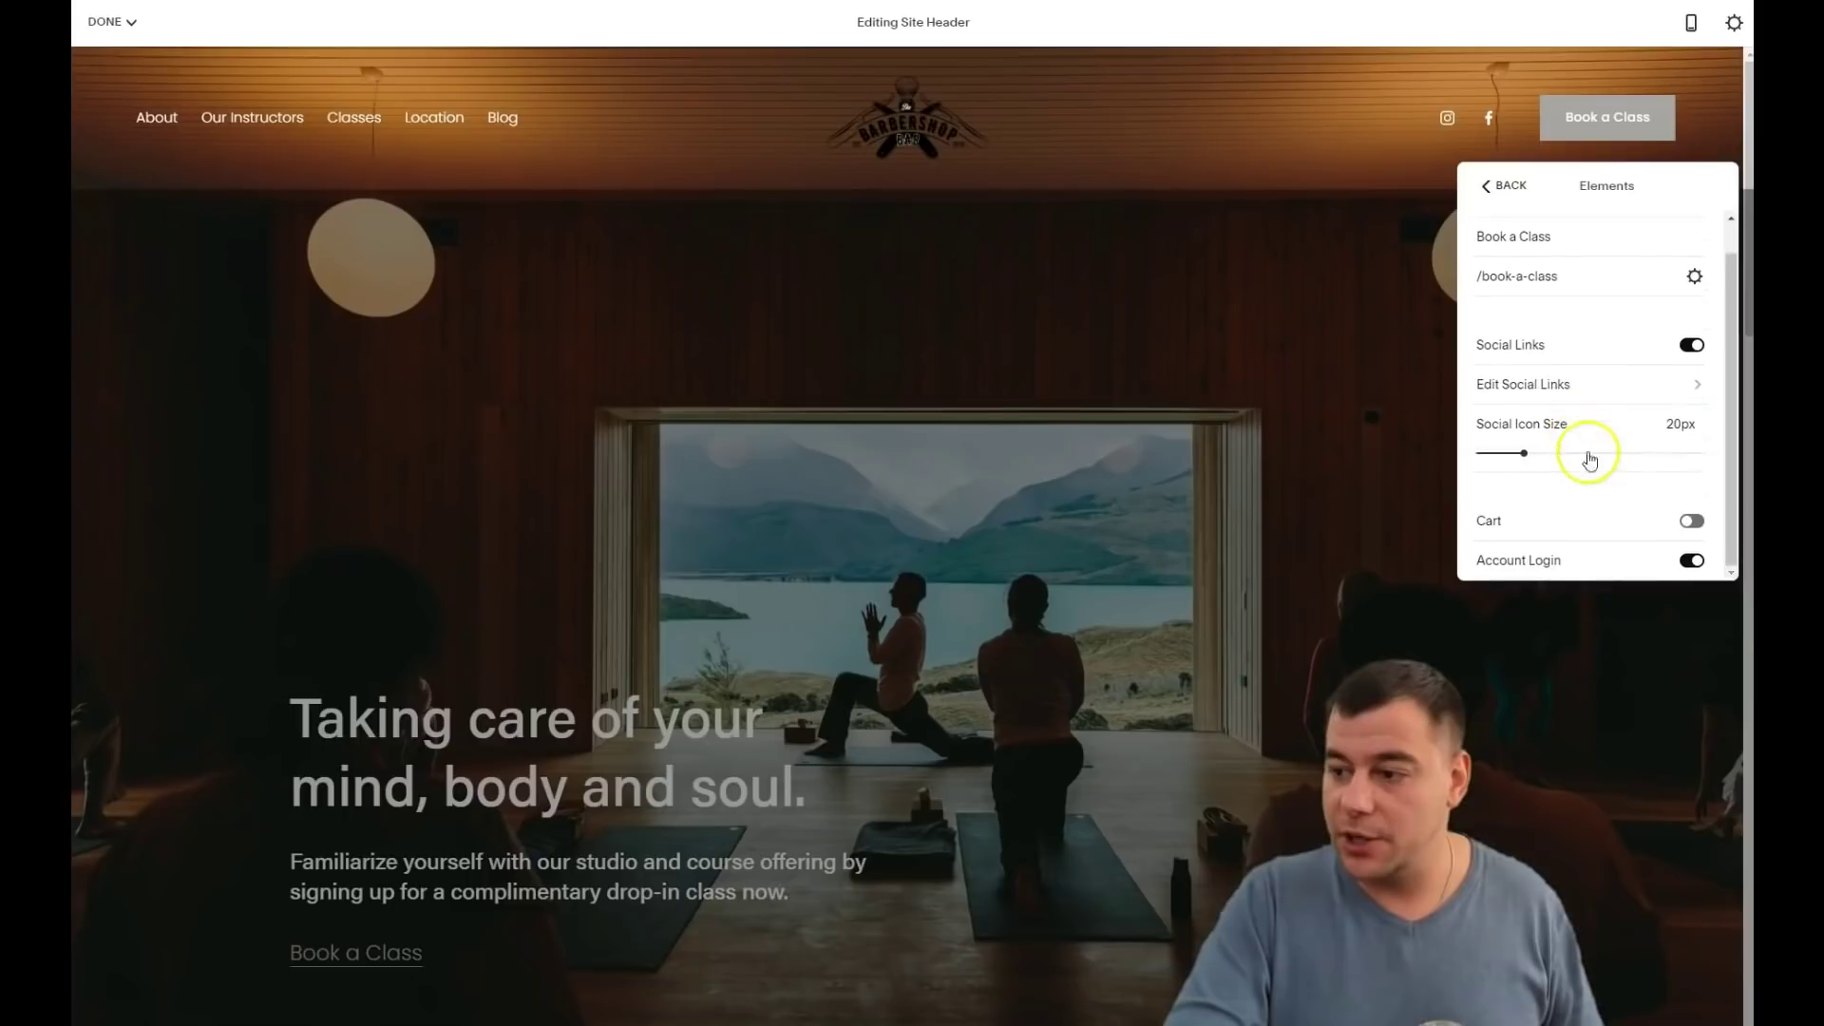
click(1692, 522)
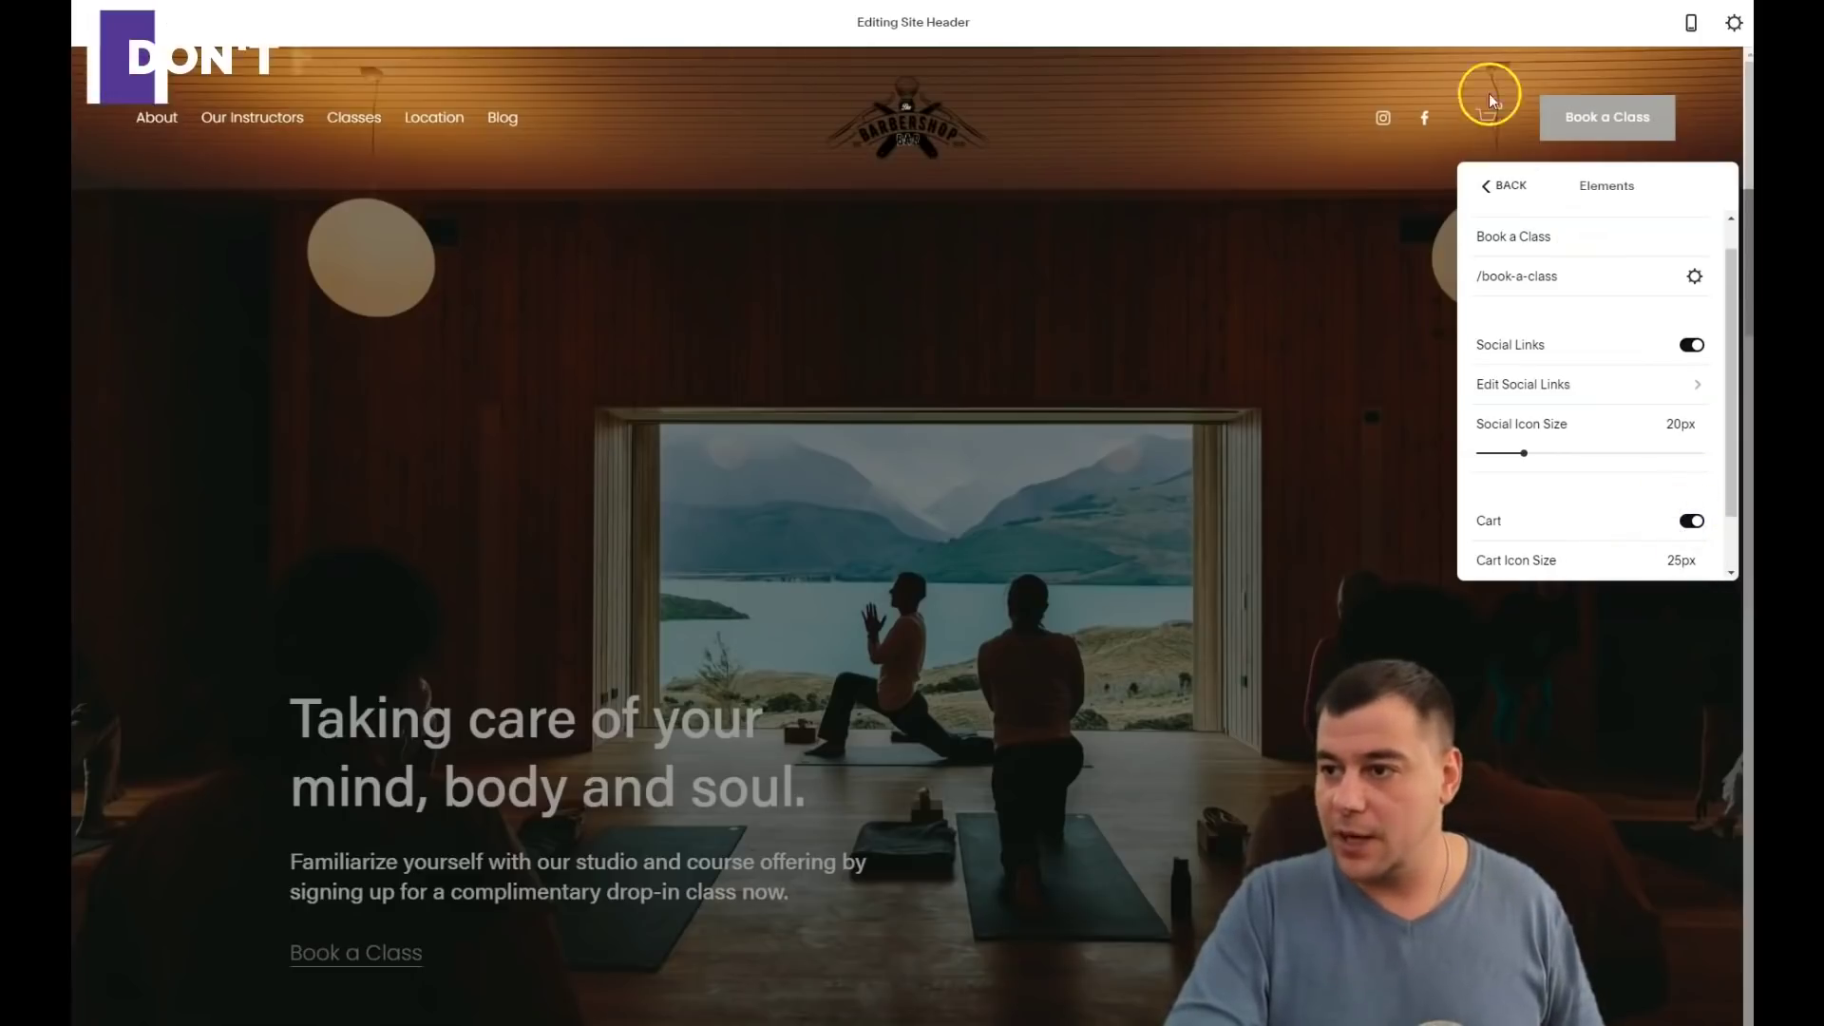
click(1691, 525)
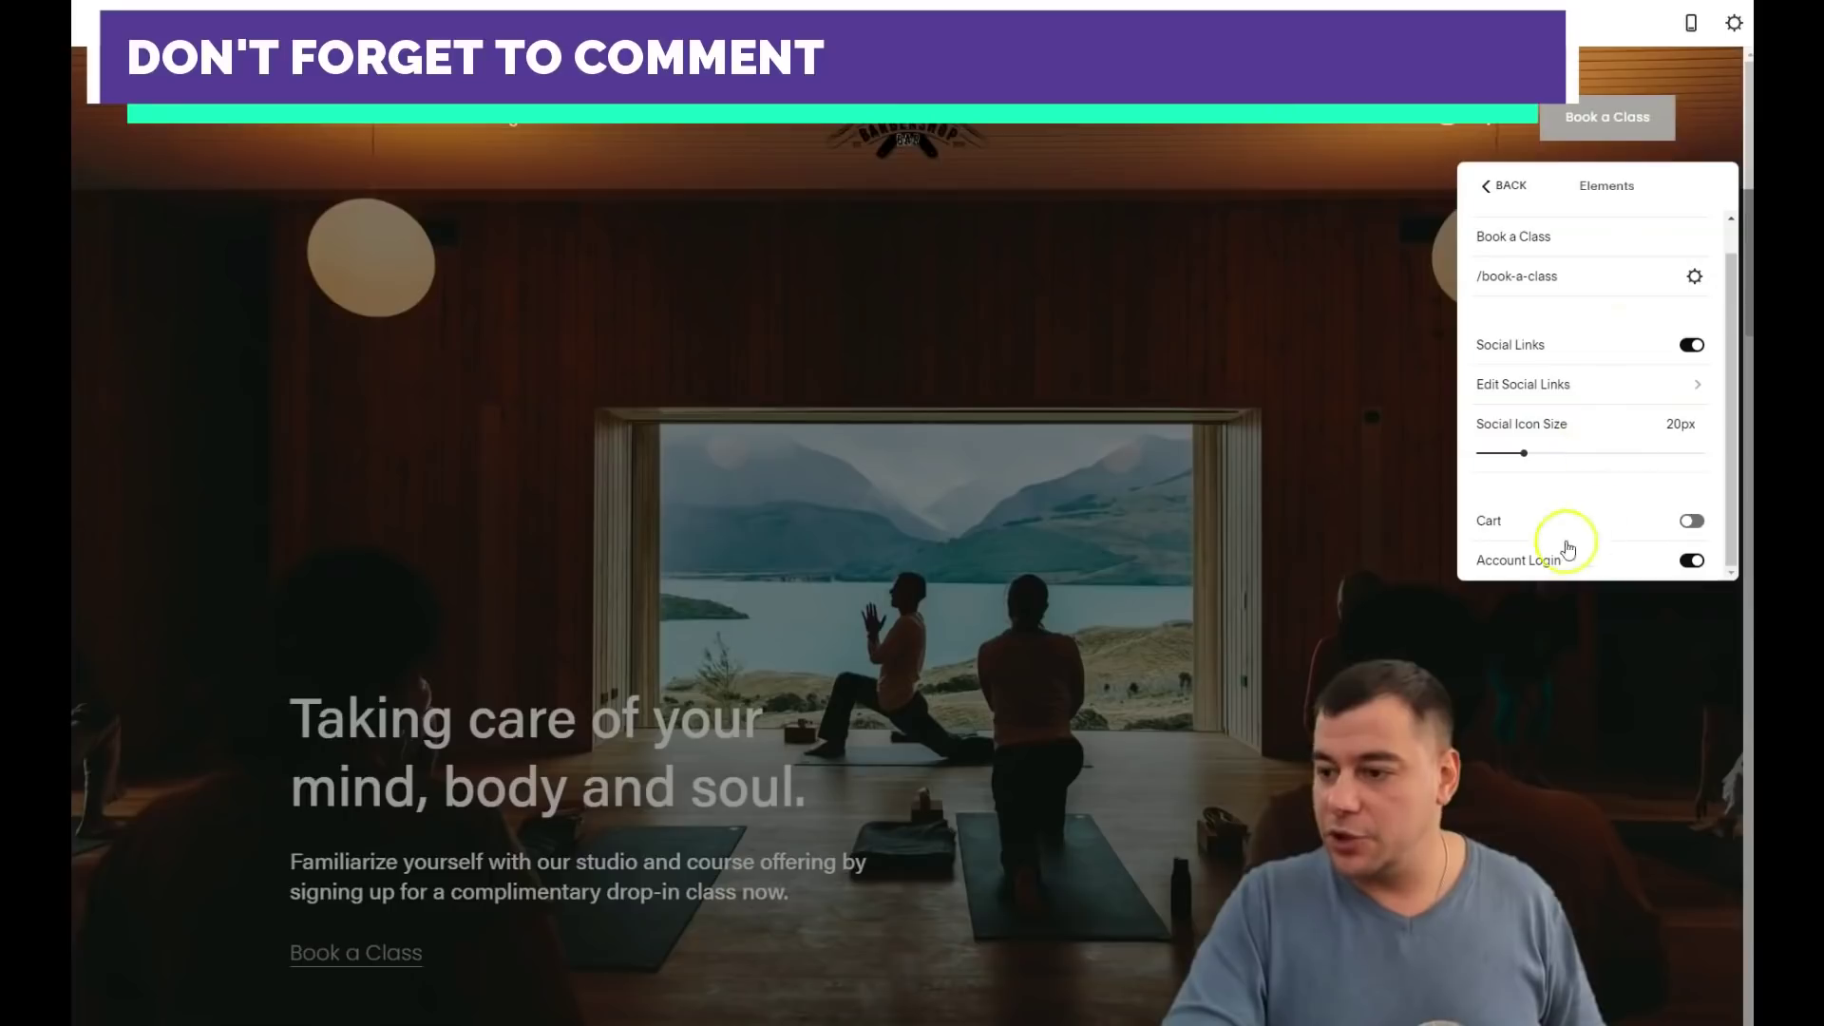
click(1692, 561)
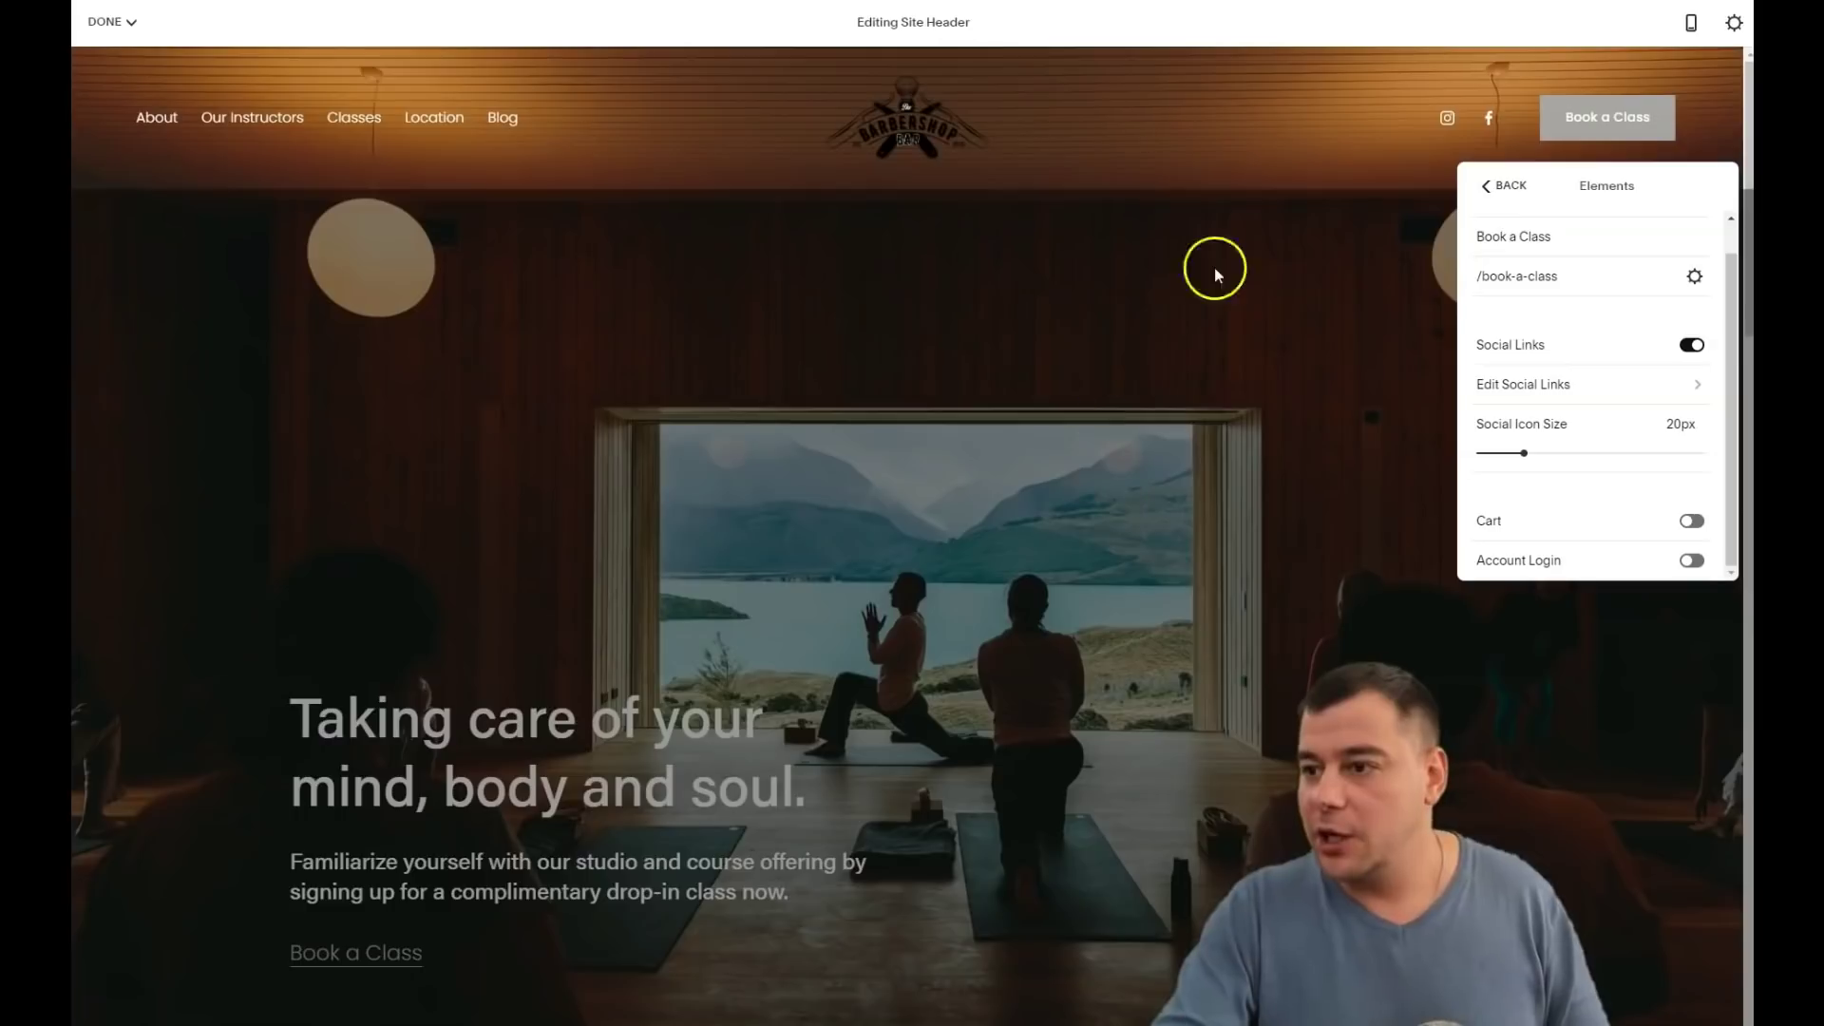
scroll(1558, 435, up, 1)
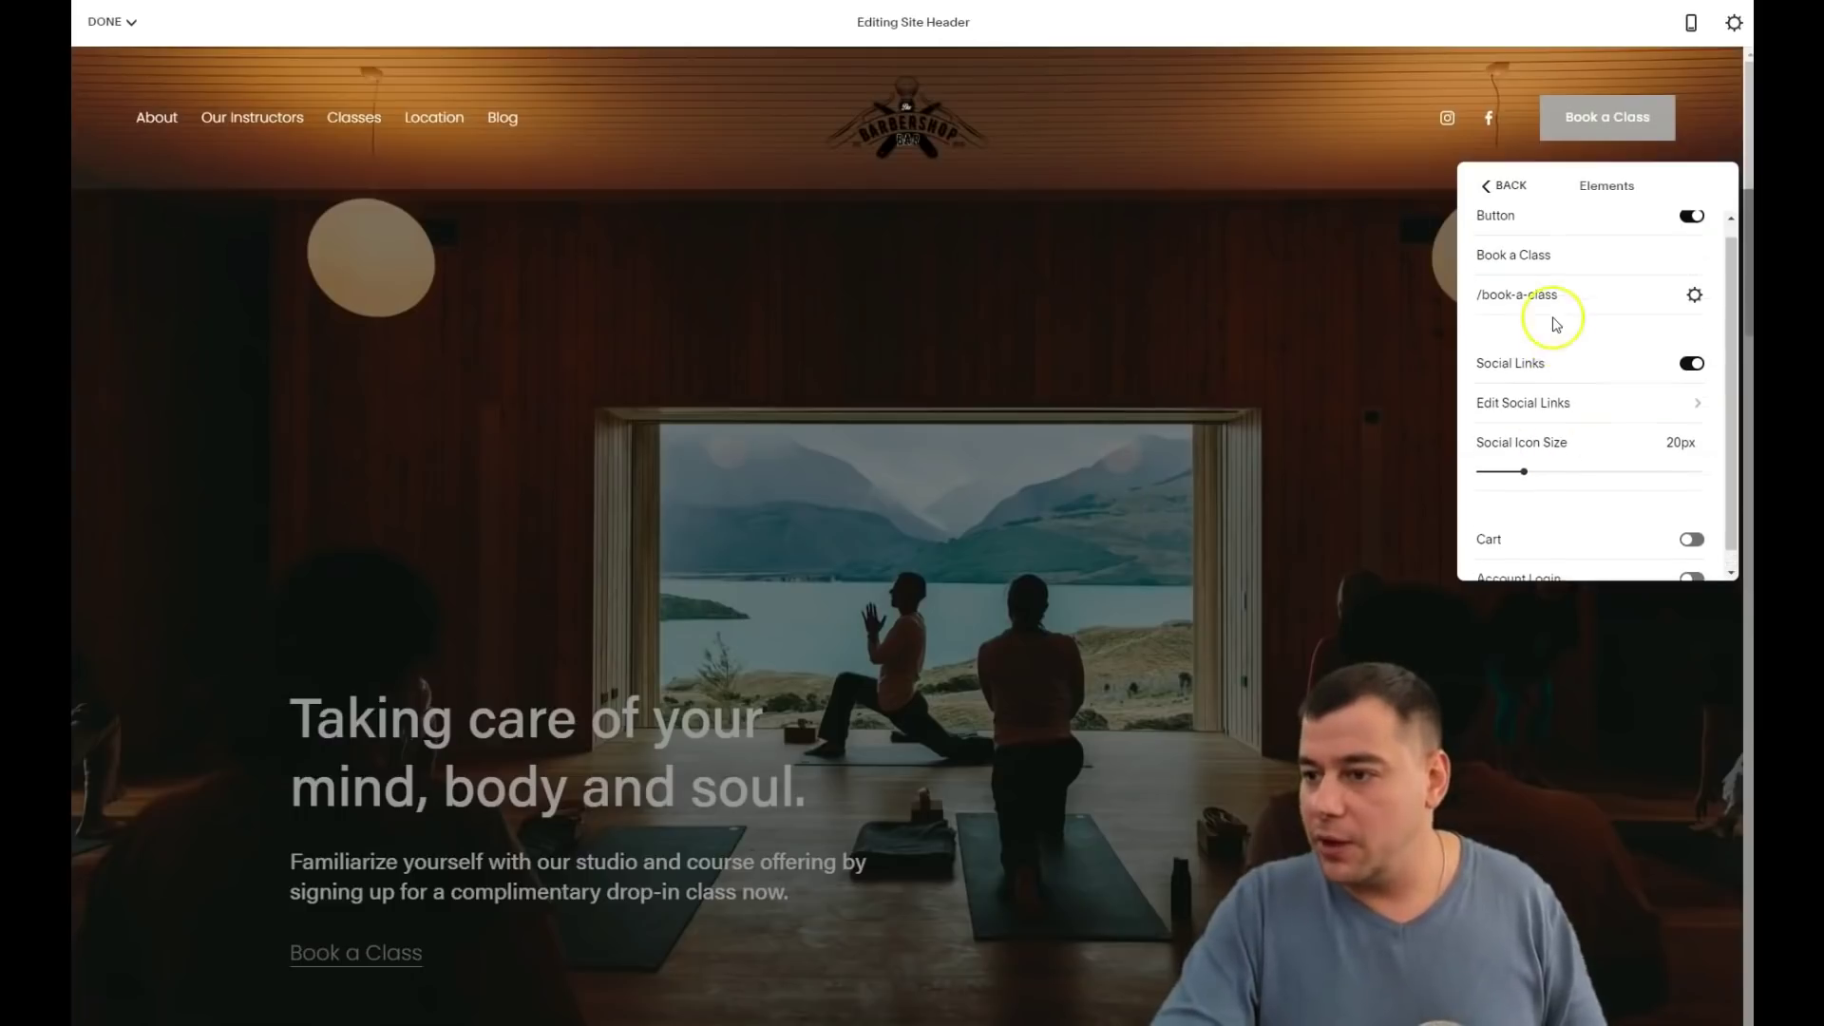
click(1486, 186)
- Keep the header colour Transparent and exit the header editor
click(1567, 488)
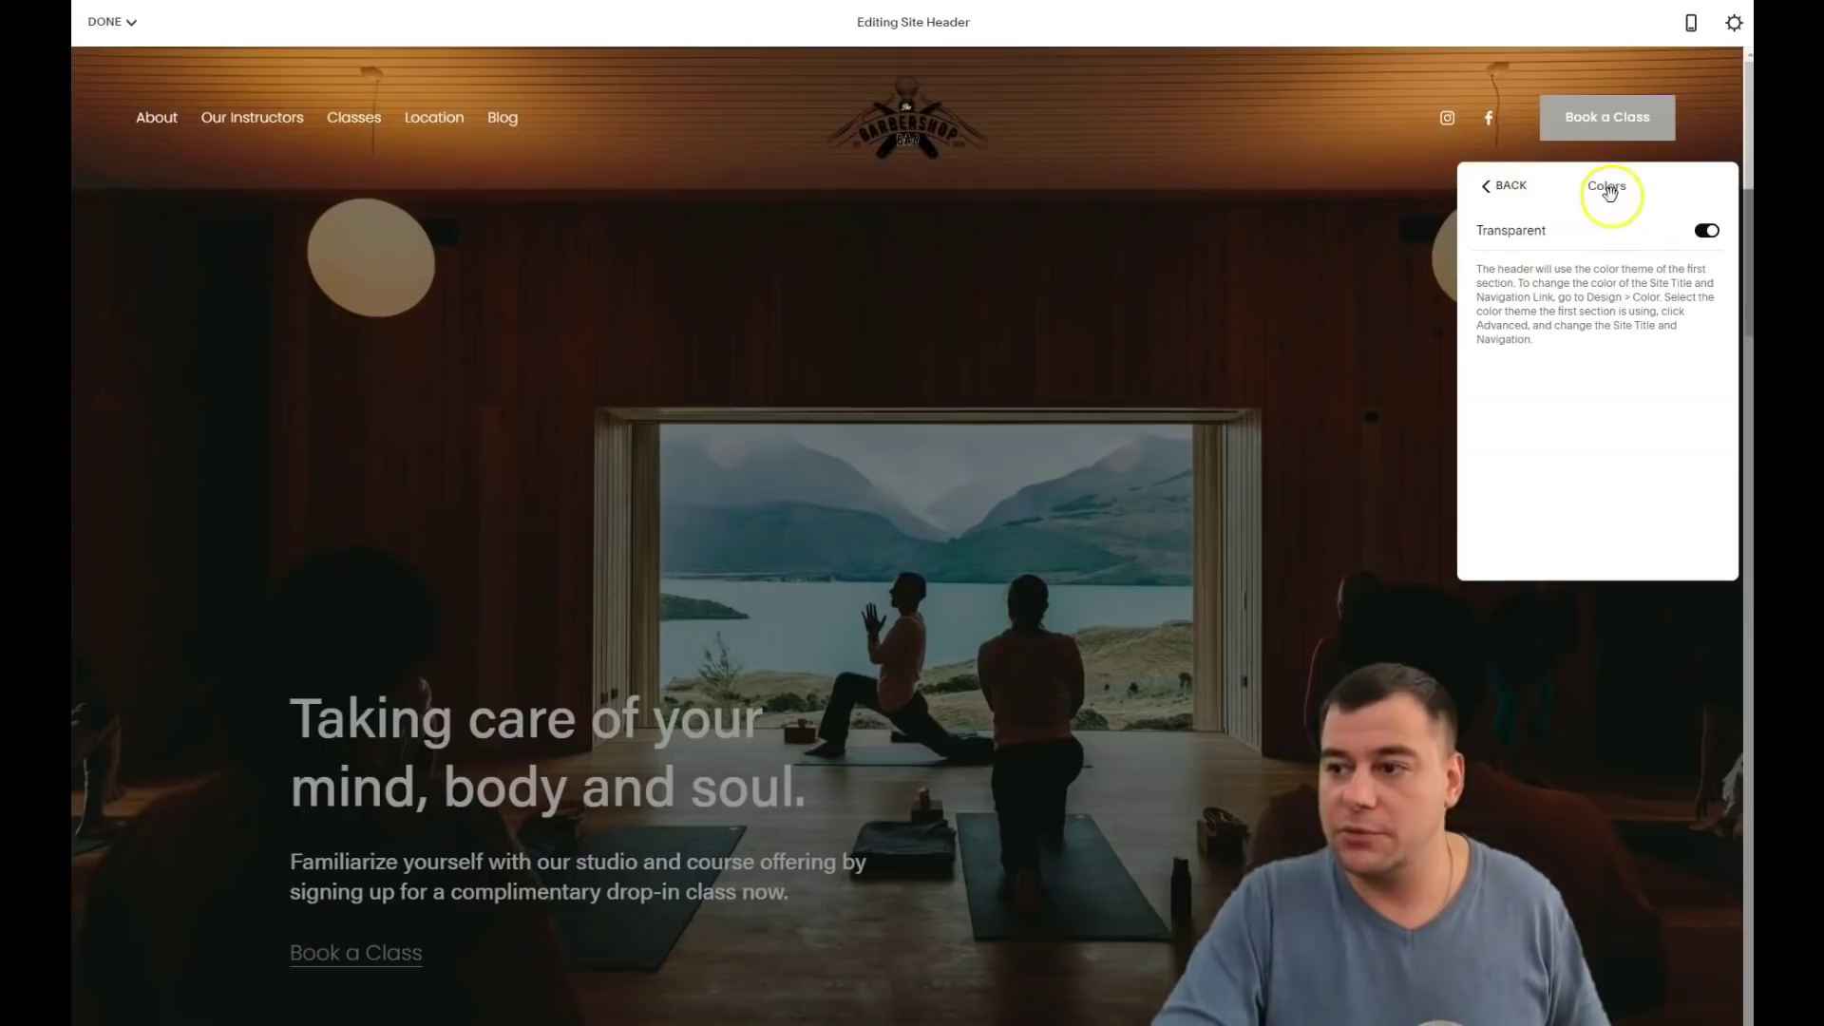
click(1487, 196)
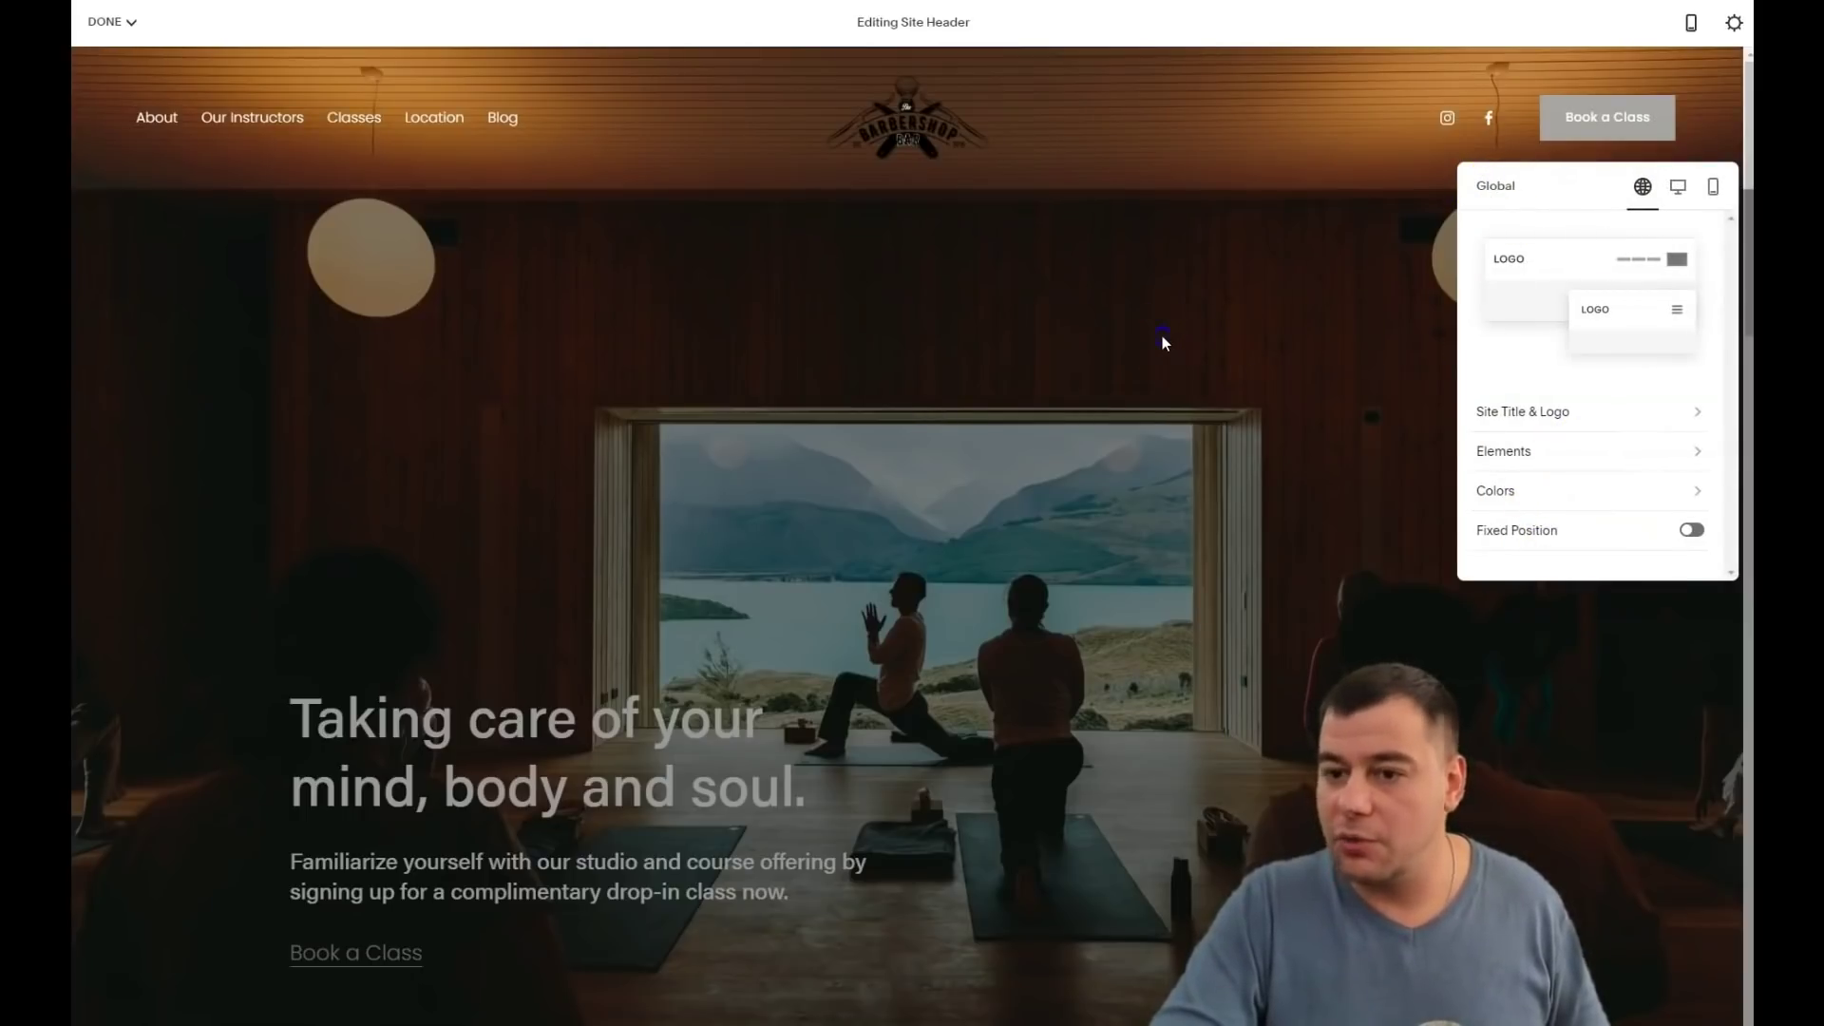
click(1161, 334)
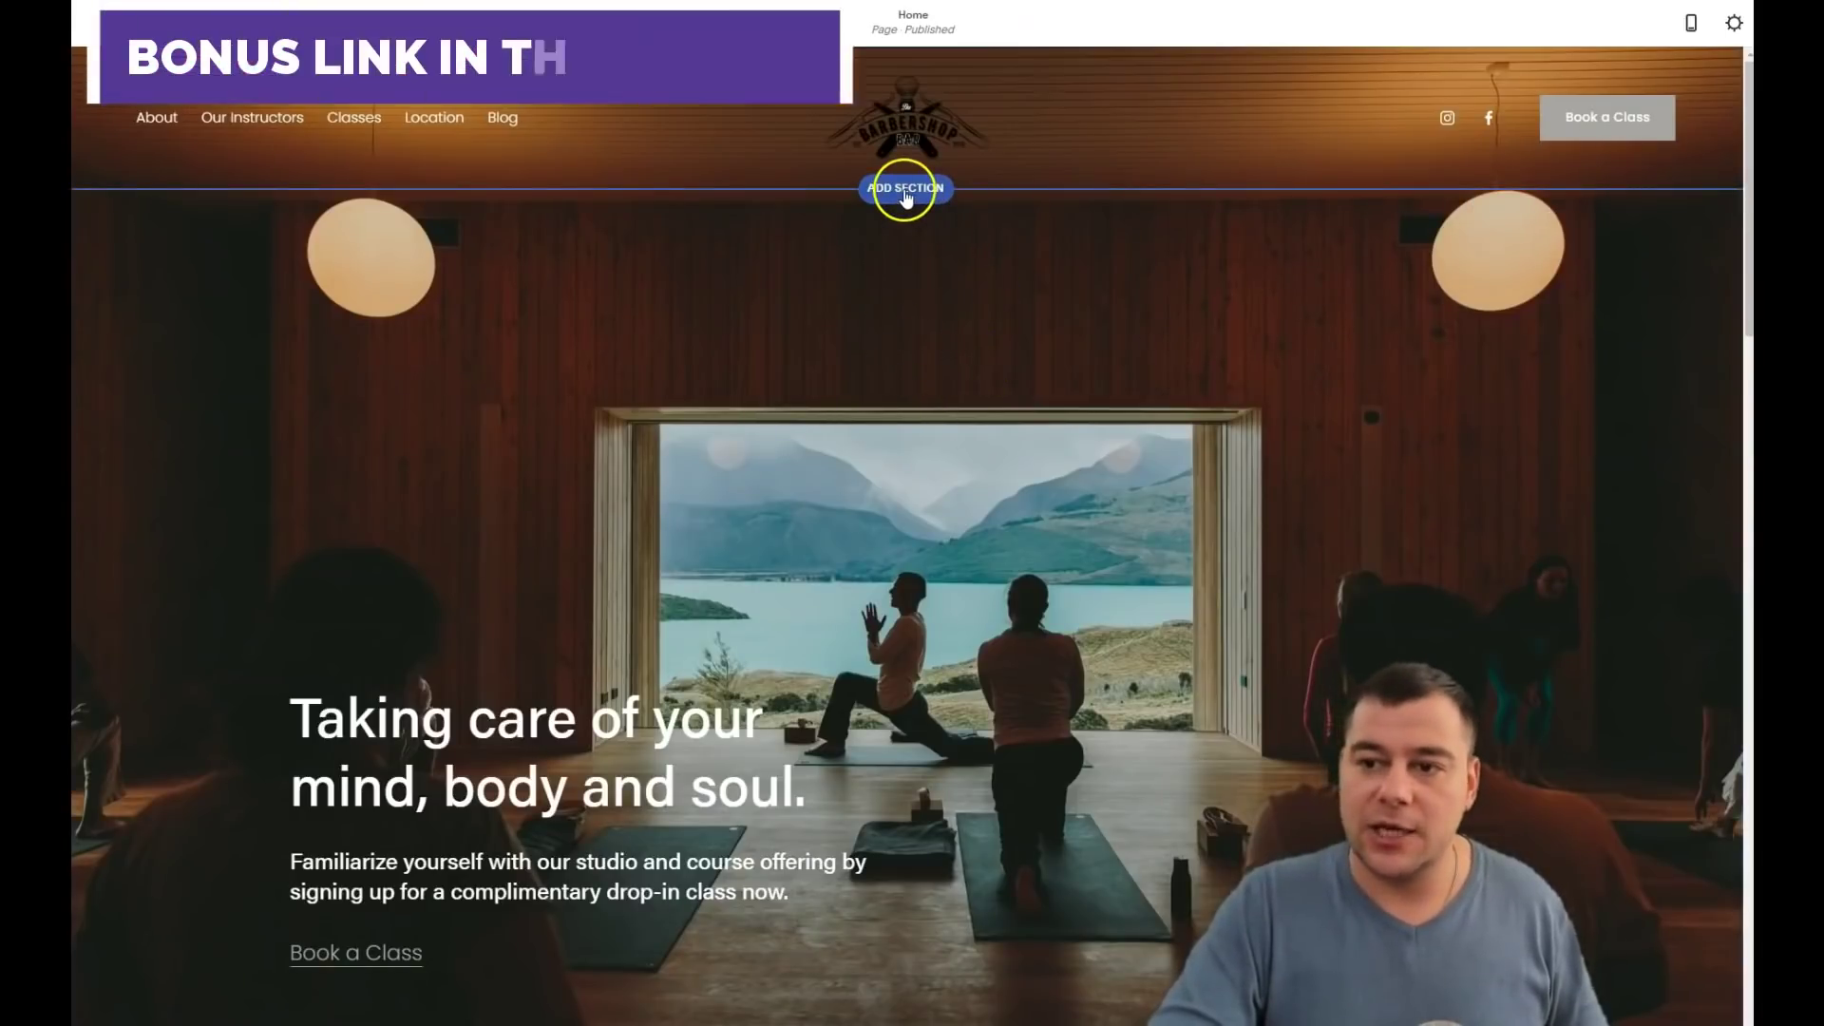
- Add a new section to the Home page: browse Text, Images, Gallery and Video, then pick the heading-above-video layout
scroll(931, 762, down, 4)
scroll(931, 572, up, 4)
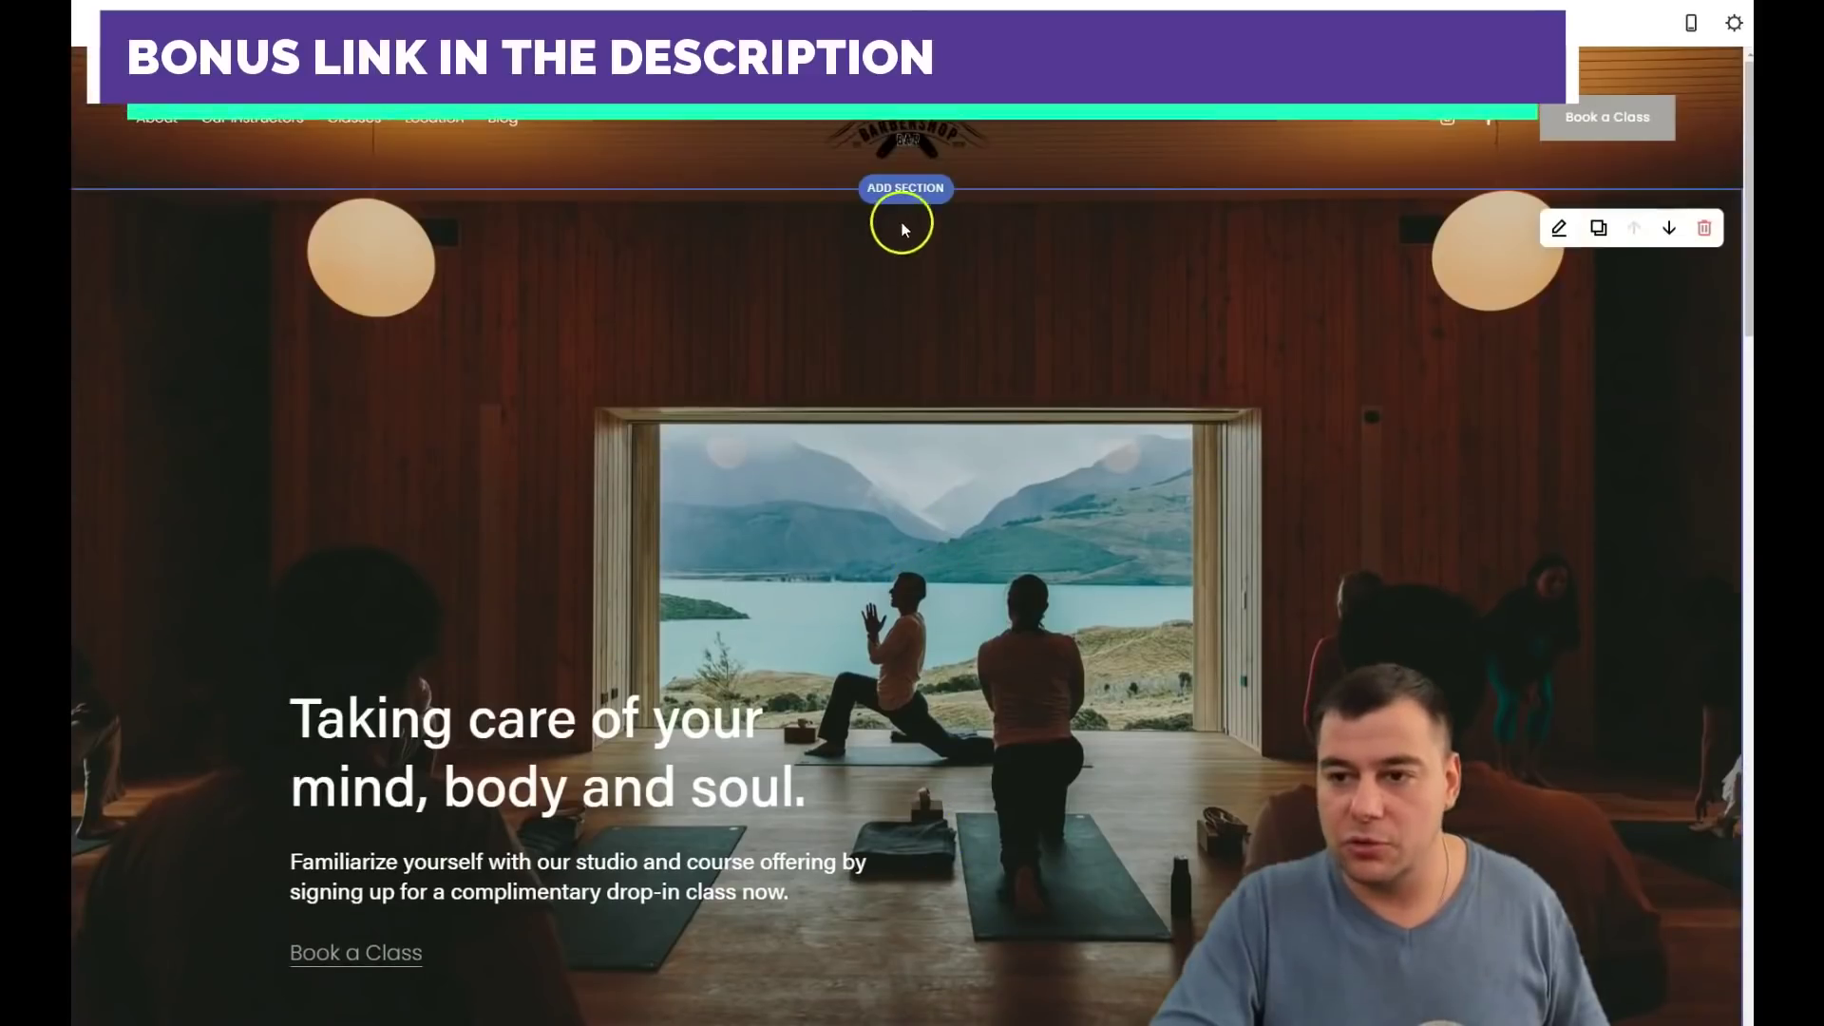
click(896, 189)
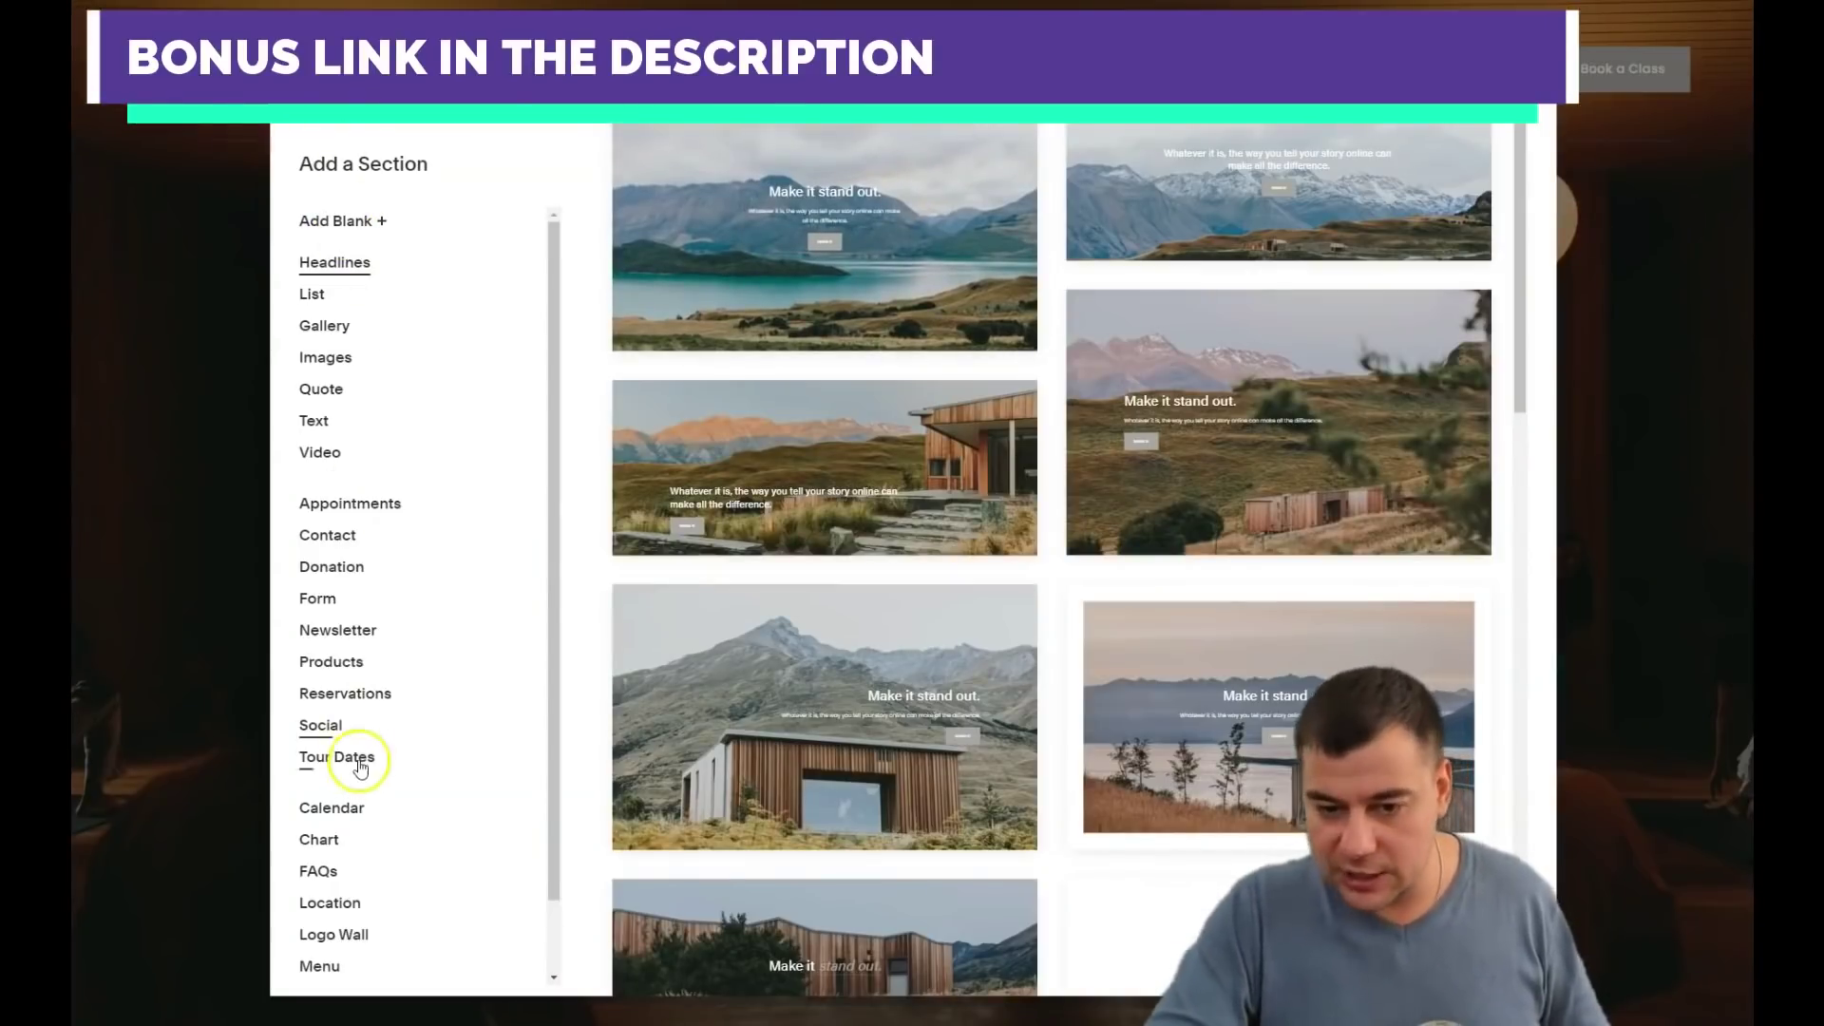
scroll(347, 342, down, 1)
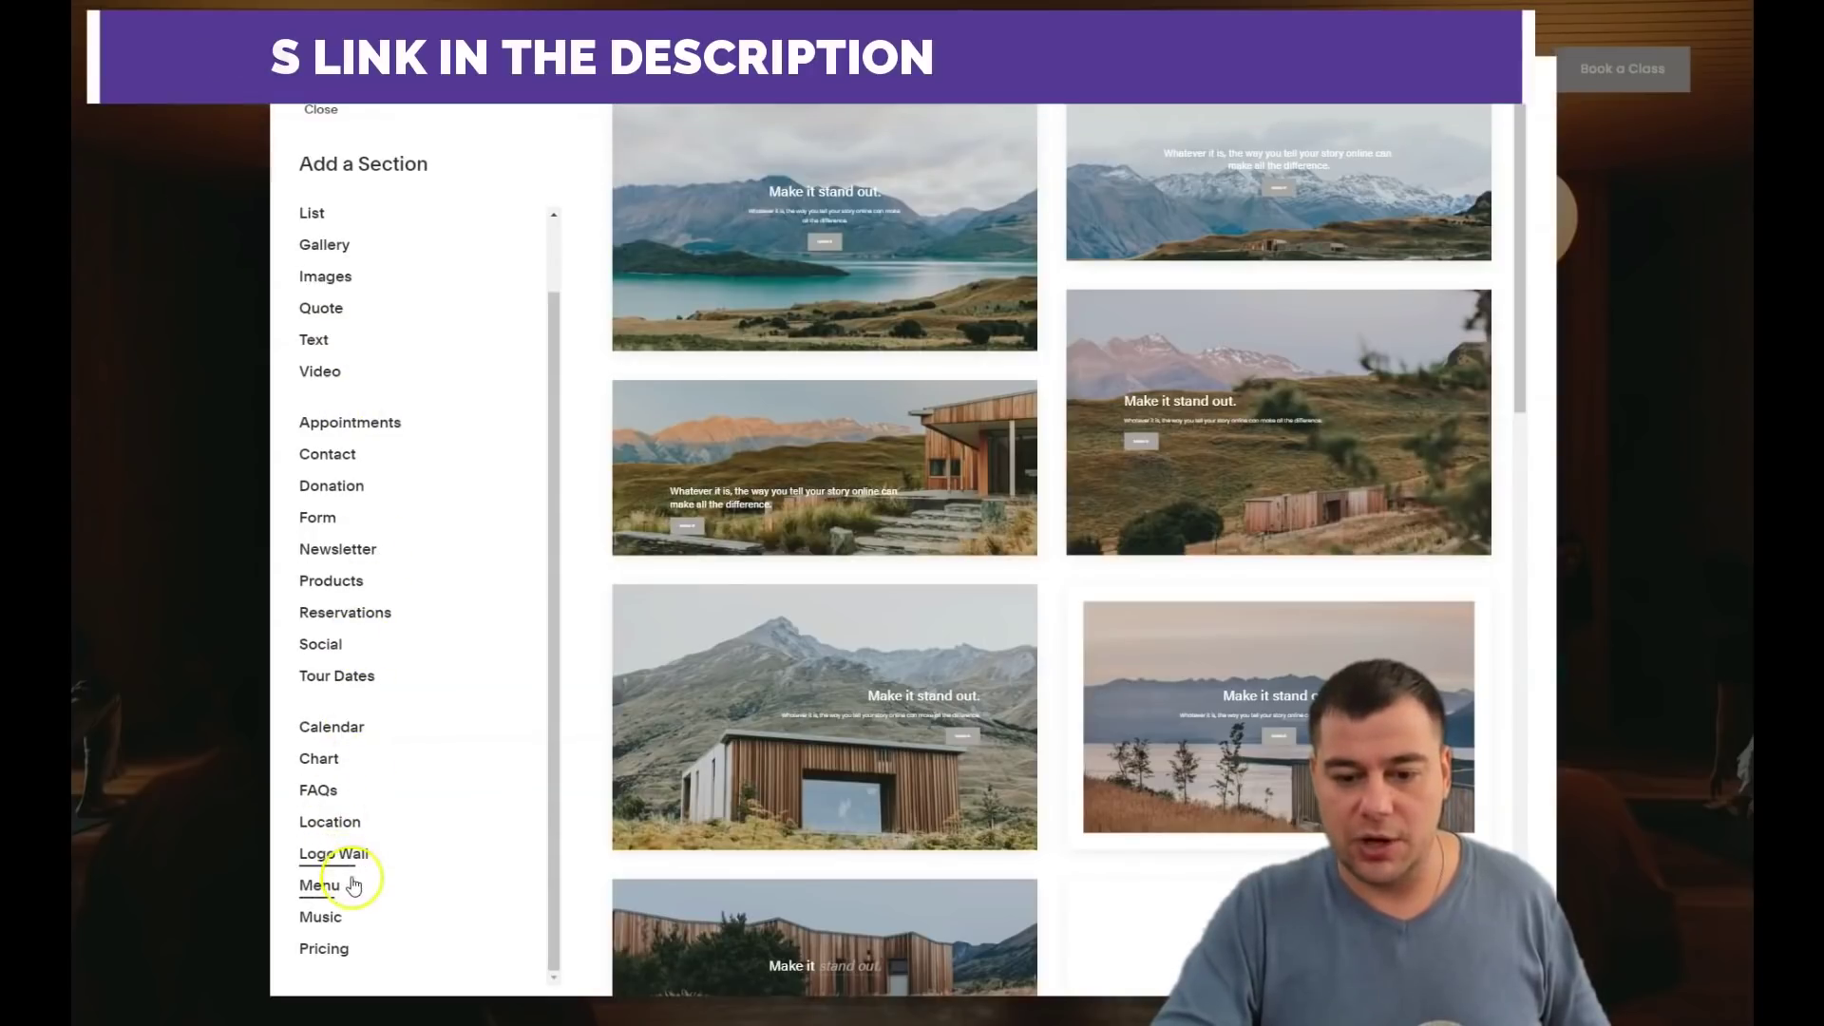
click(317, 351)
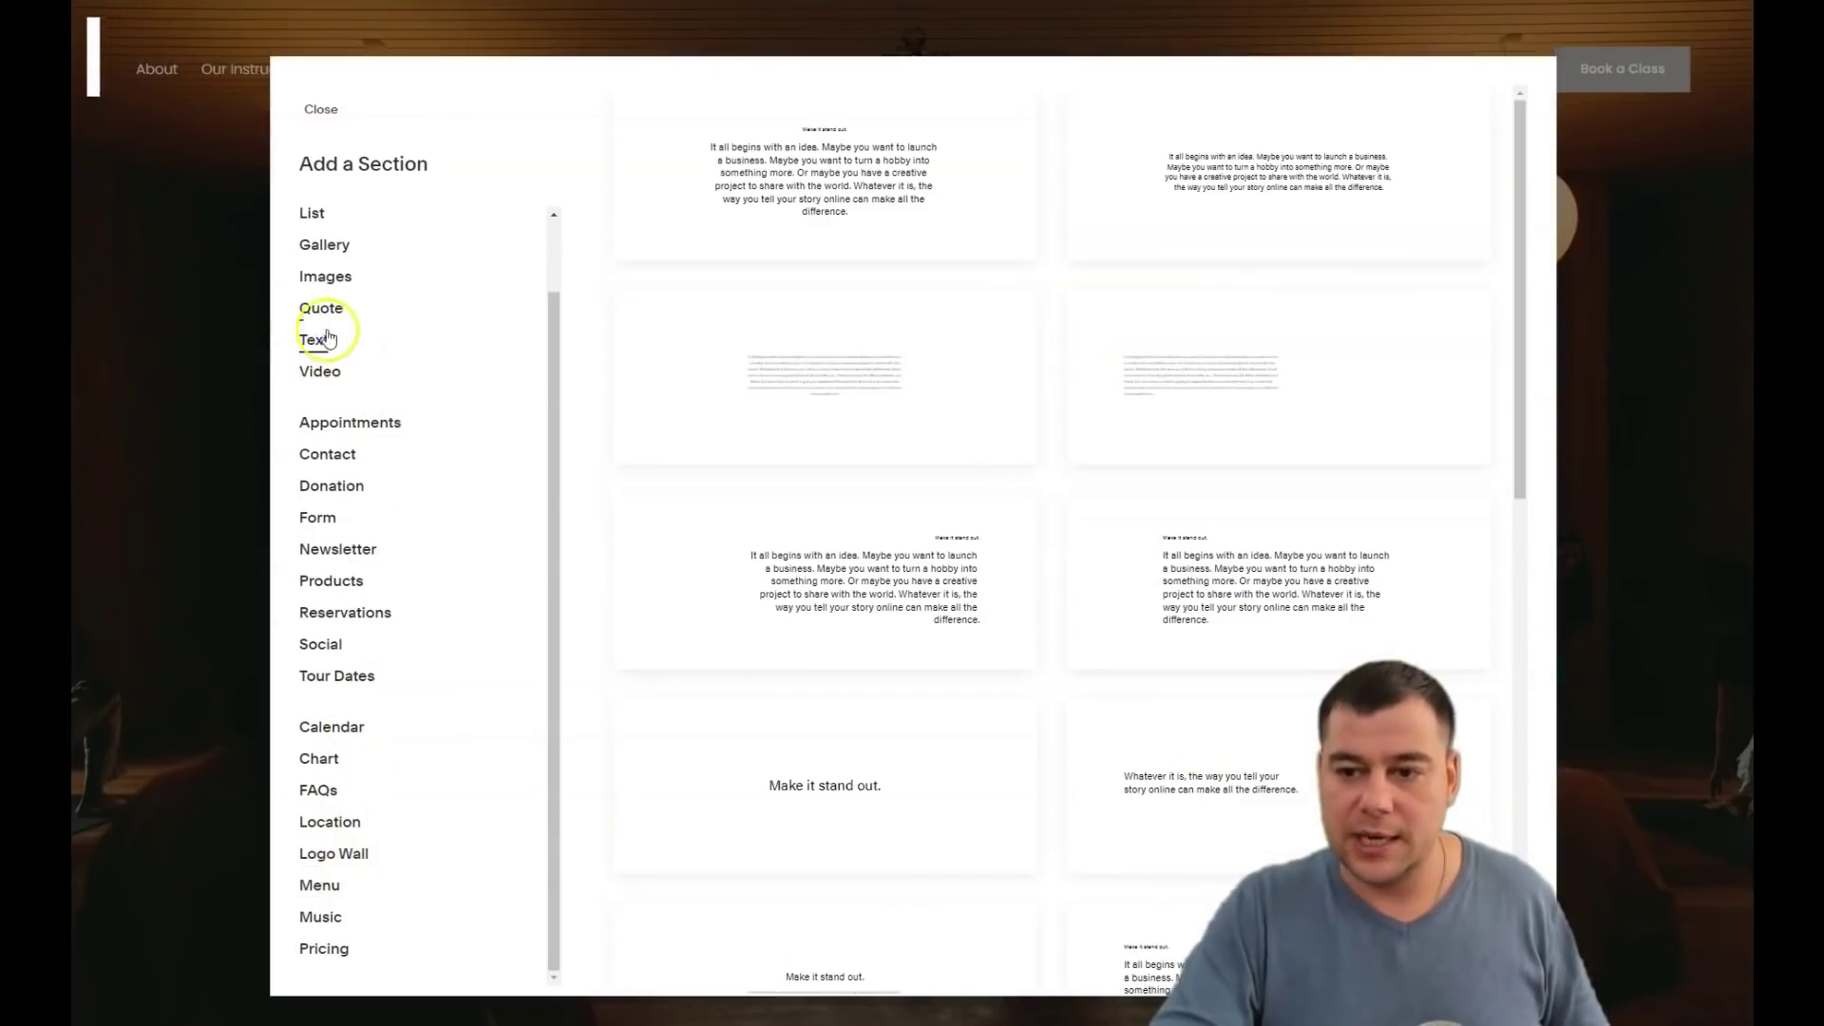
click(319, 285)
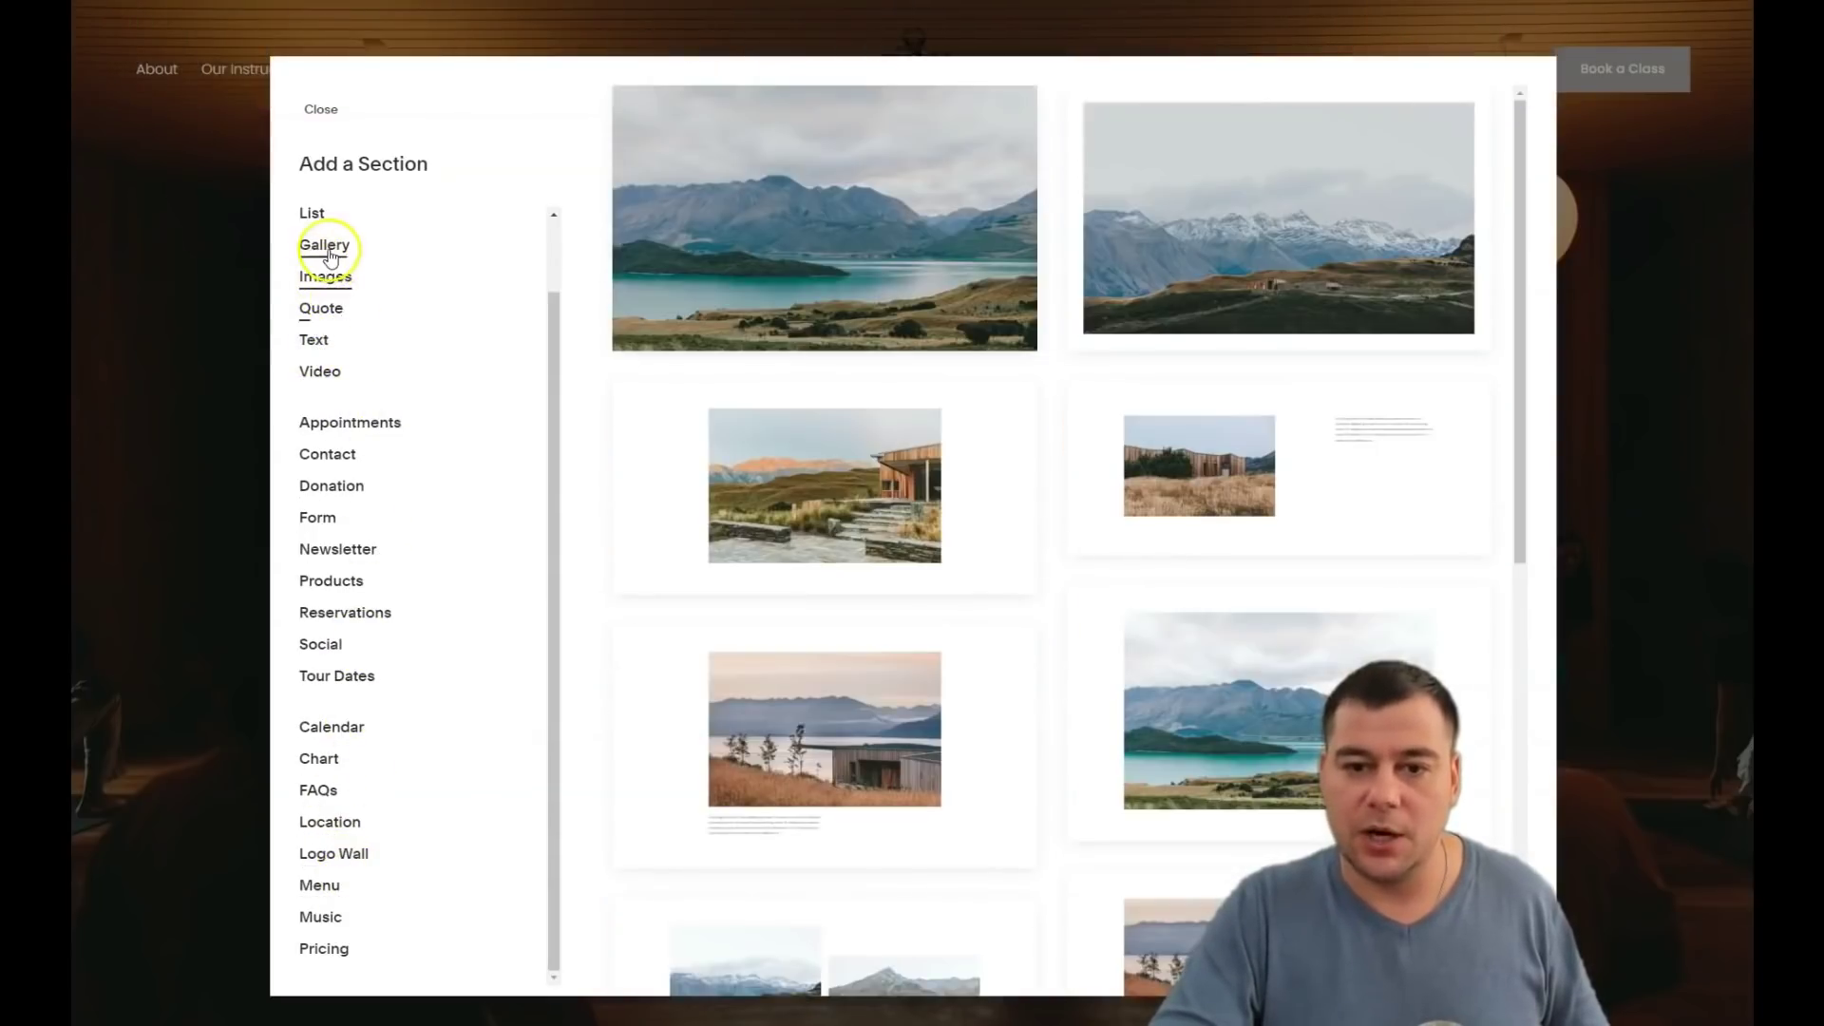
click(329, 253)
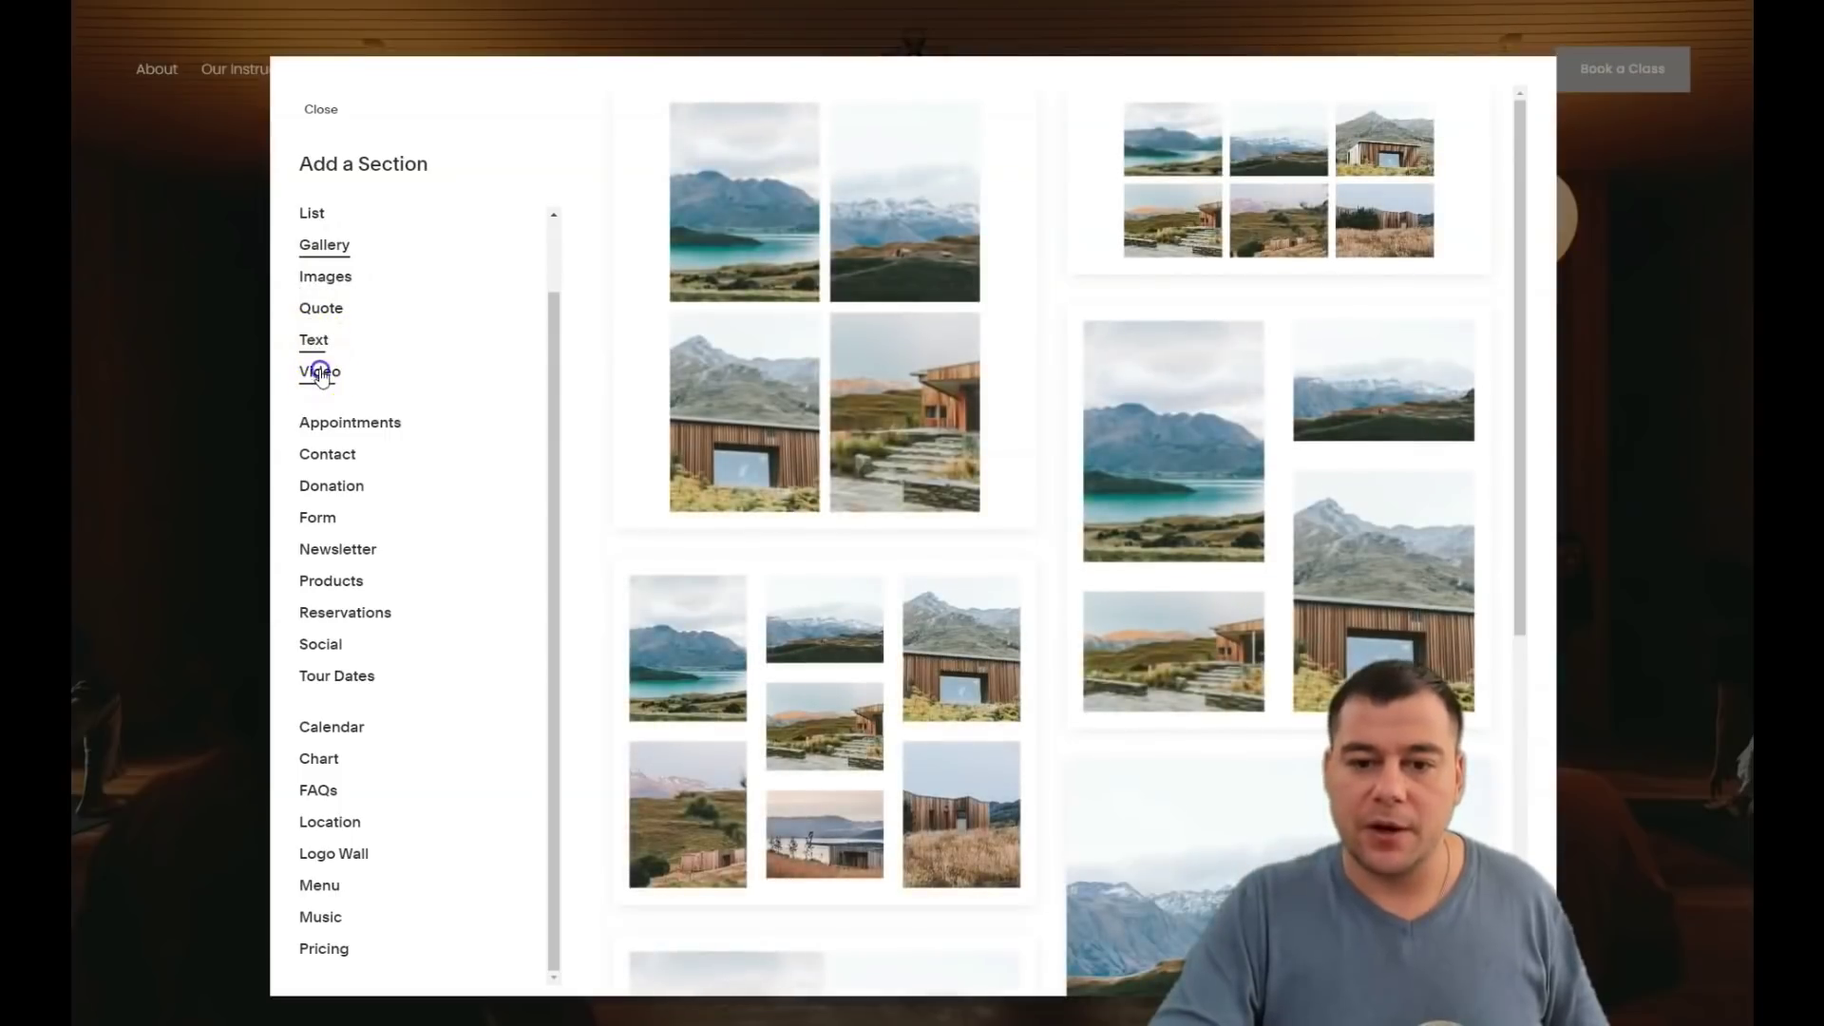
click(320, 369)
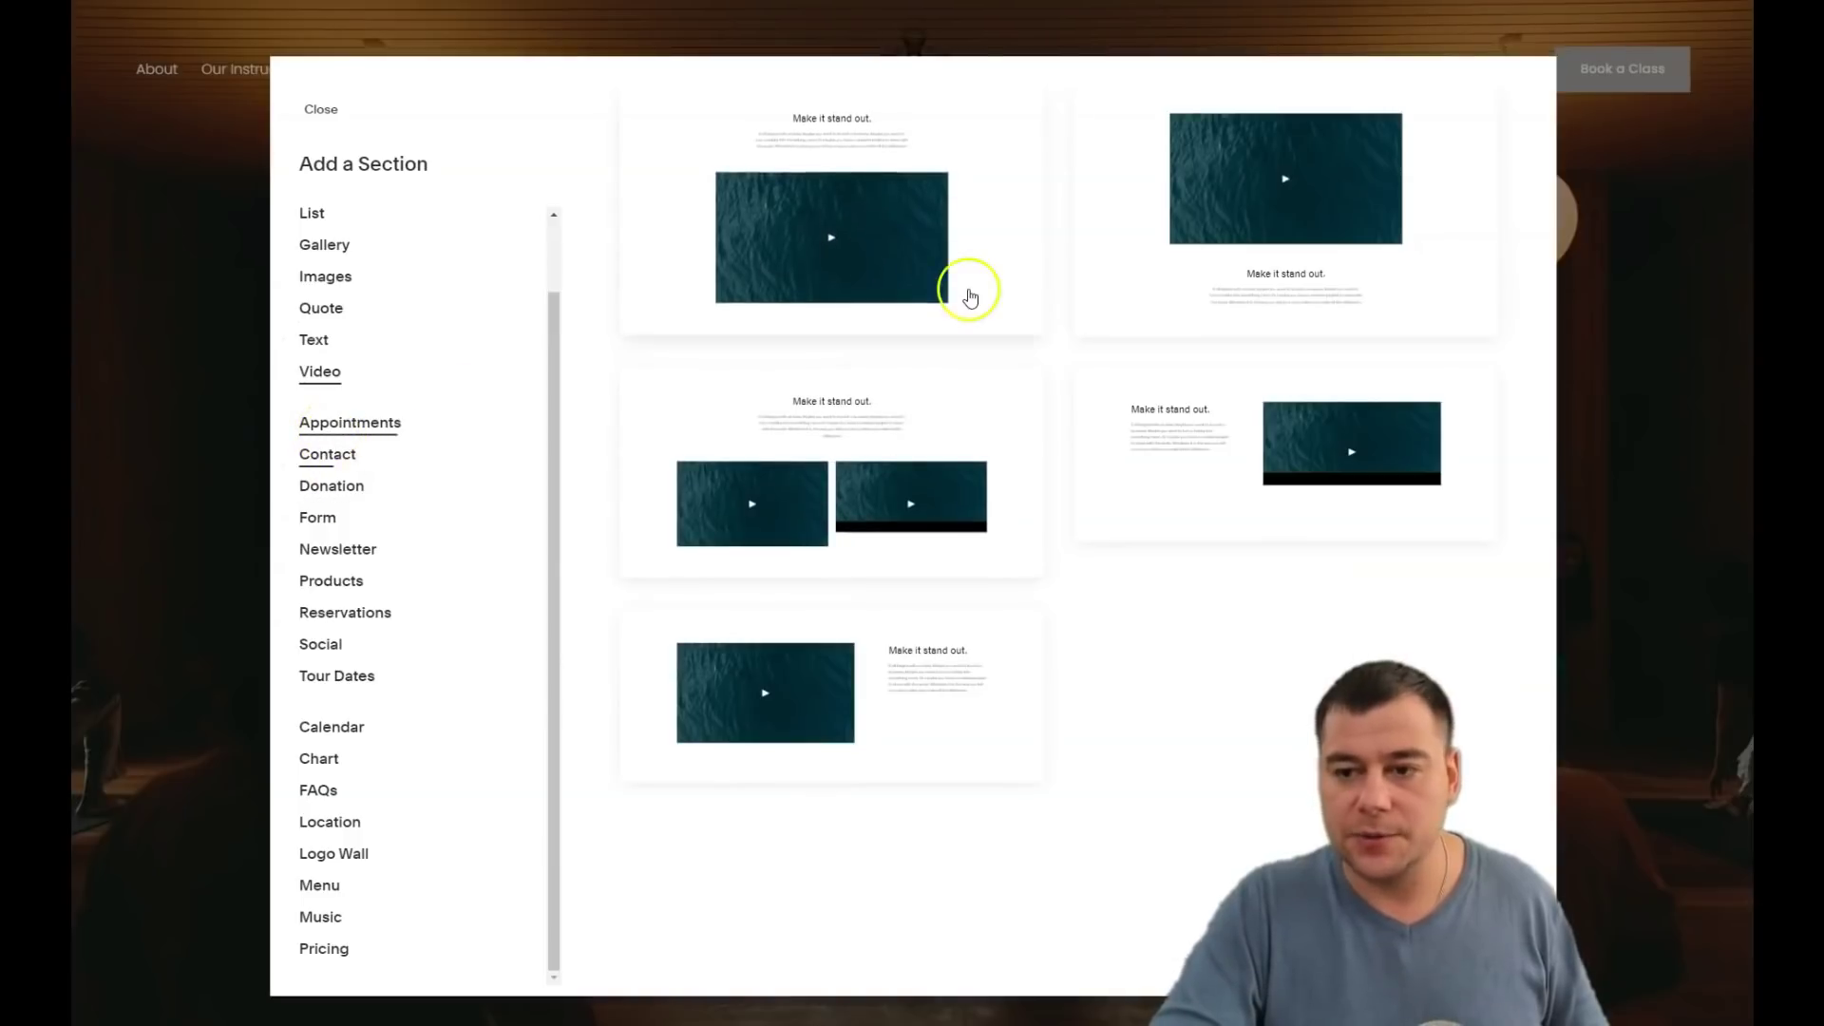
click(912, 259)
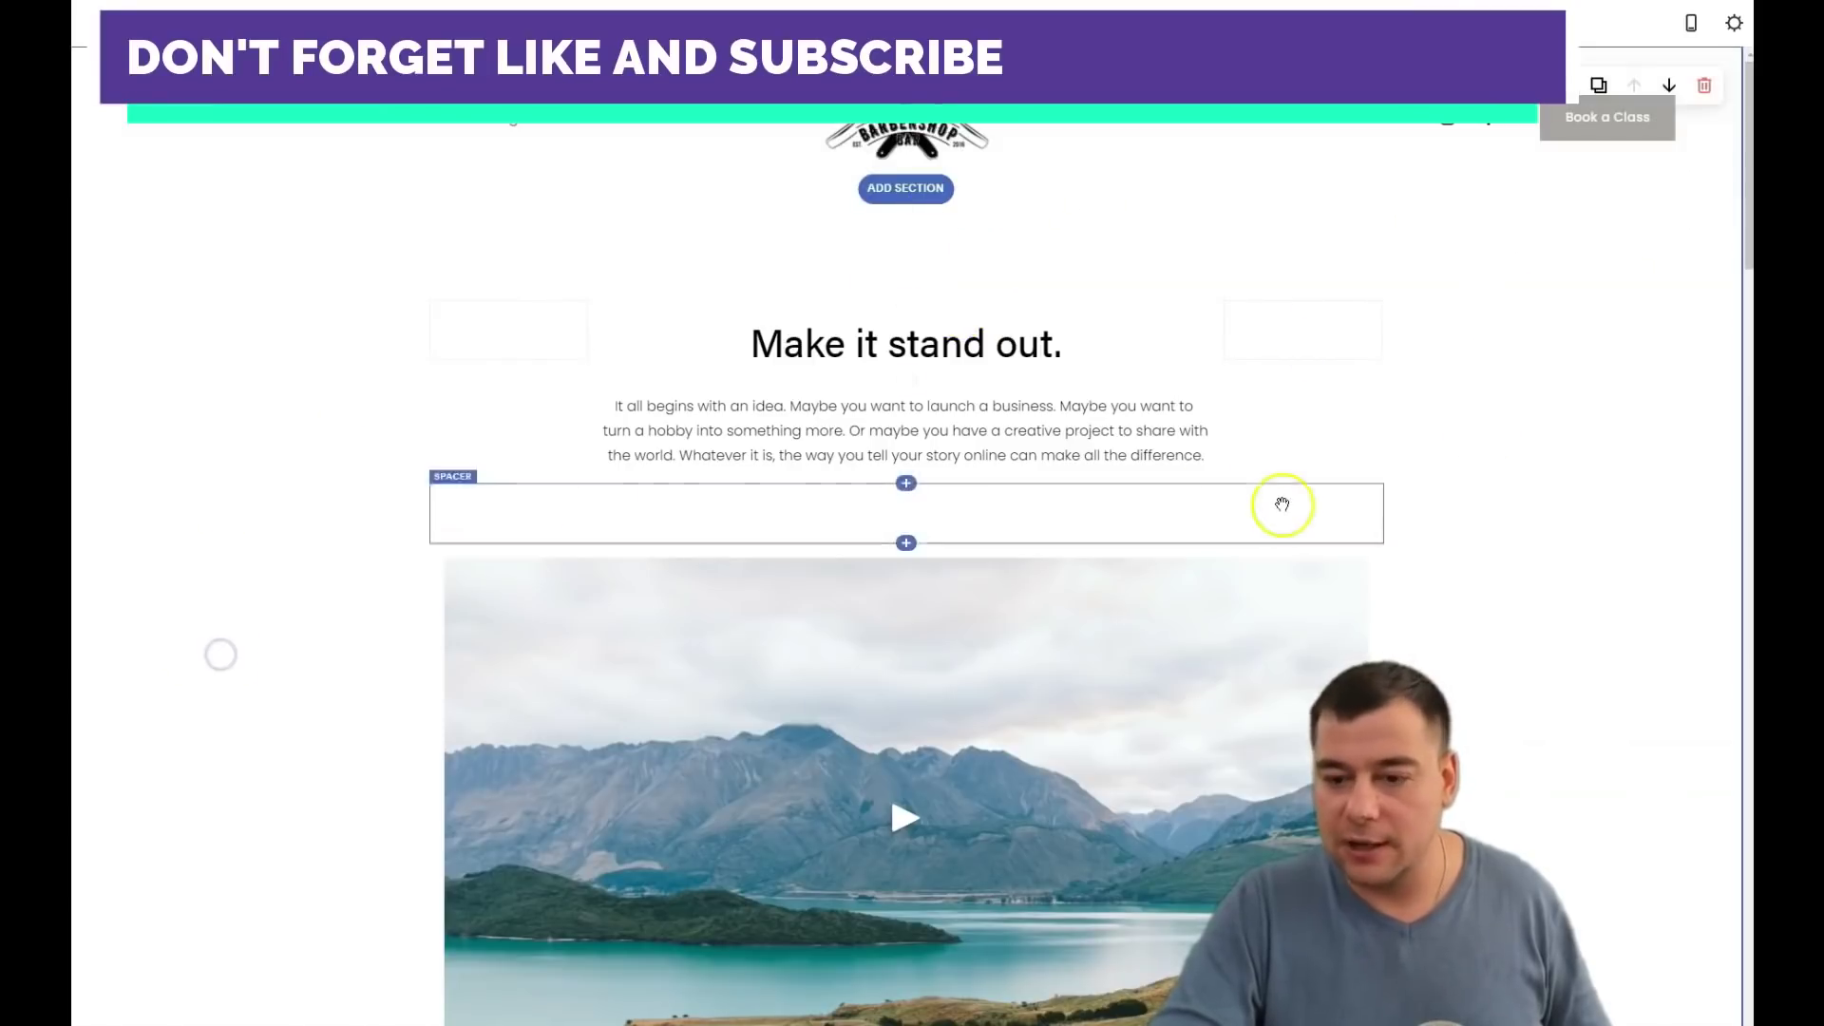
- Move the Make it stand out. video section below the yoga hero, then request its deletion
scroll(1710, 152, down, 3)
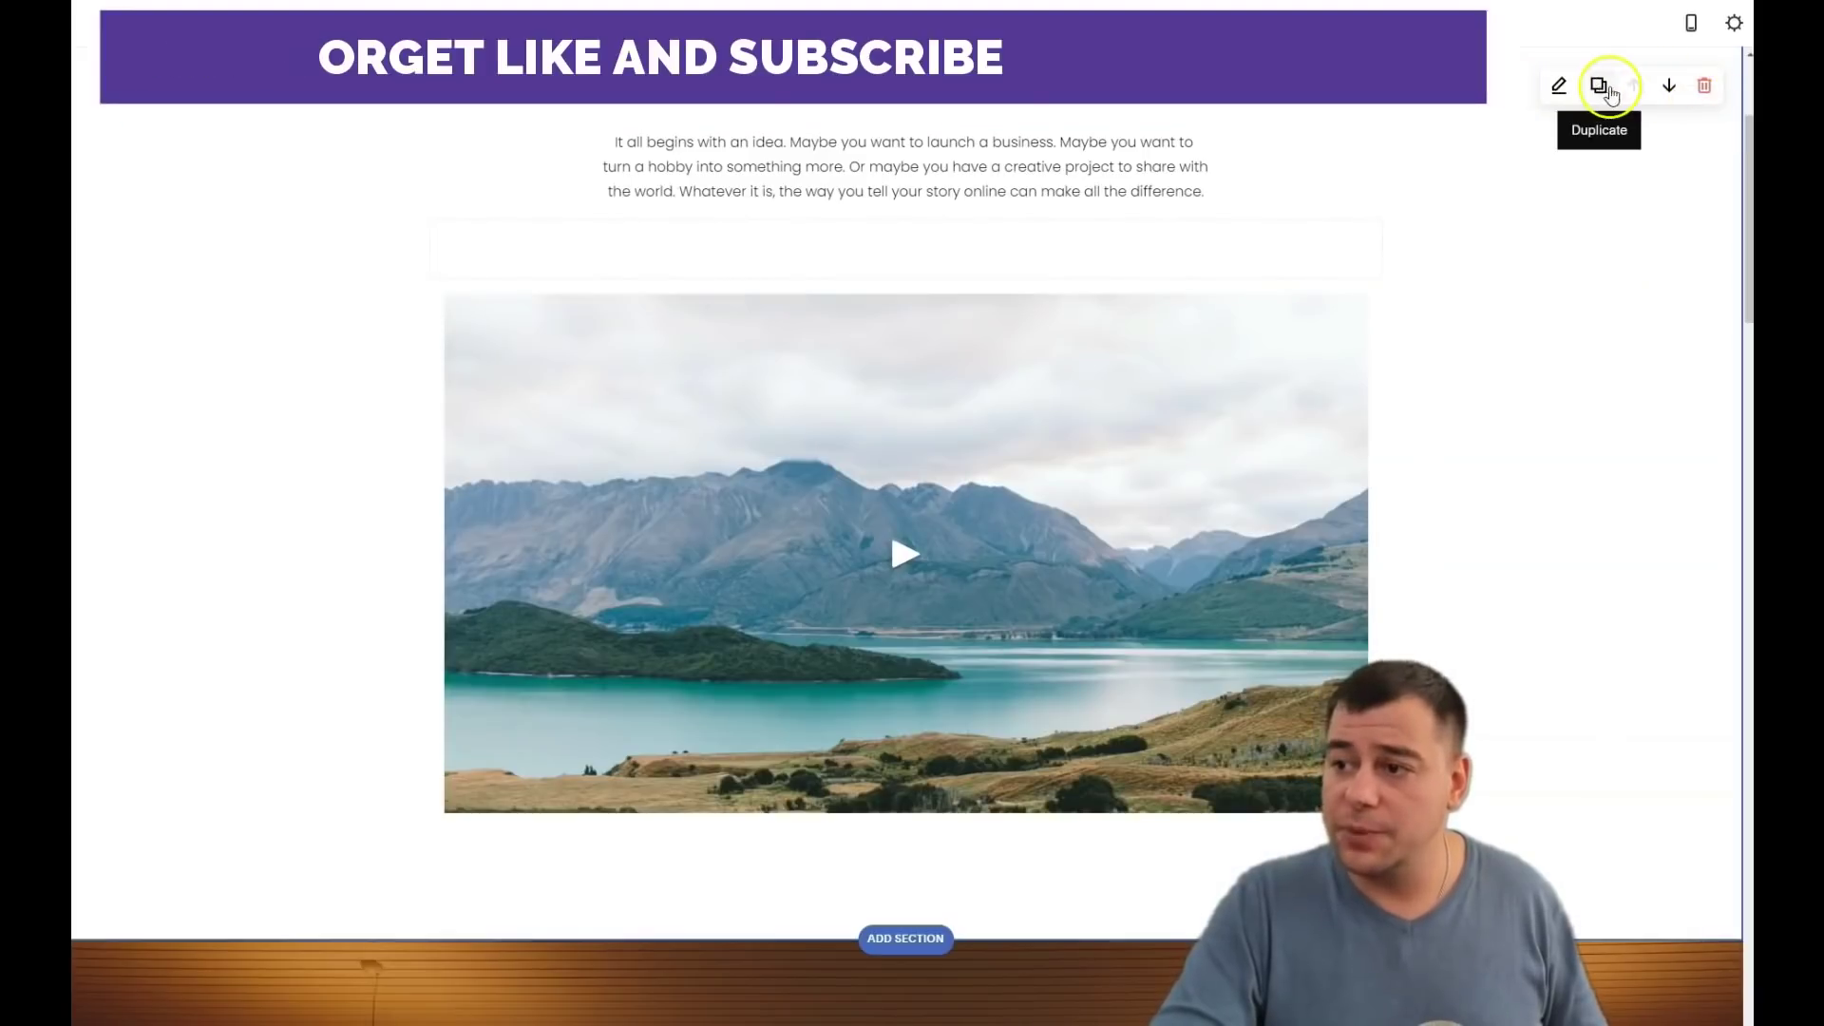
click(1669, 86)
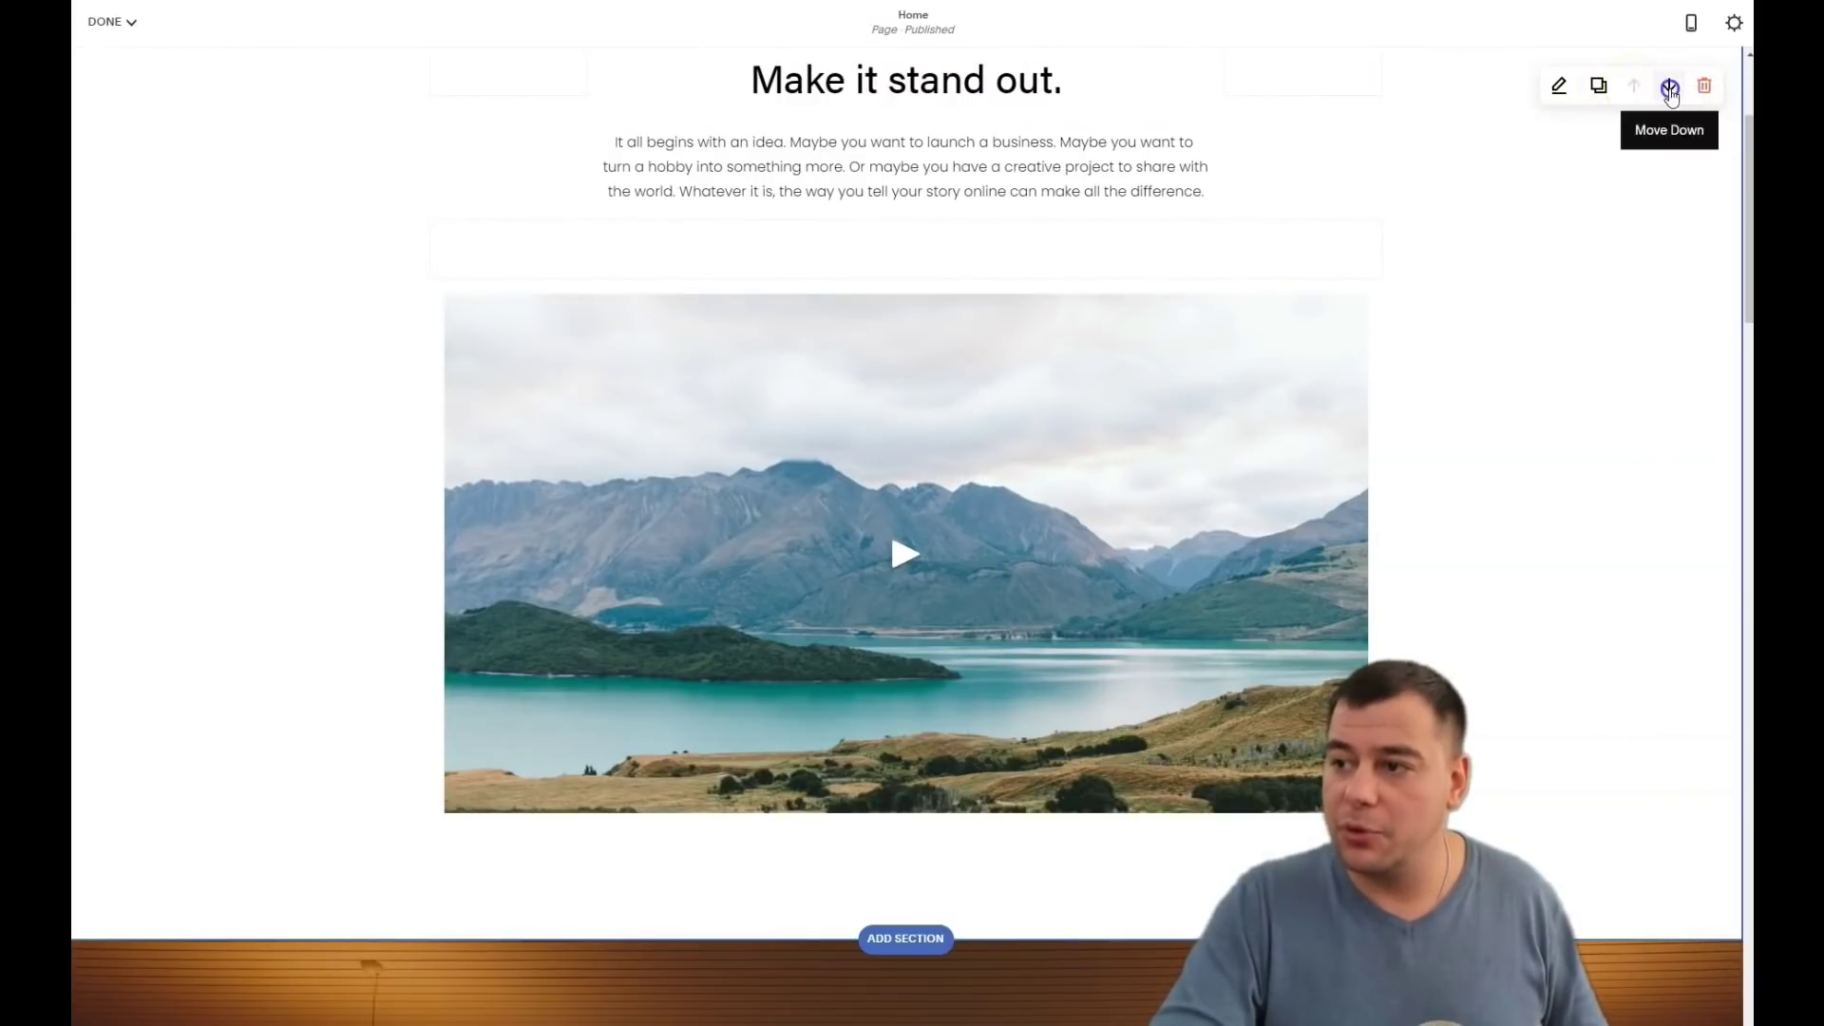
scroll(1444, 541, down, 3)
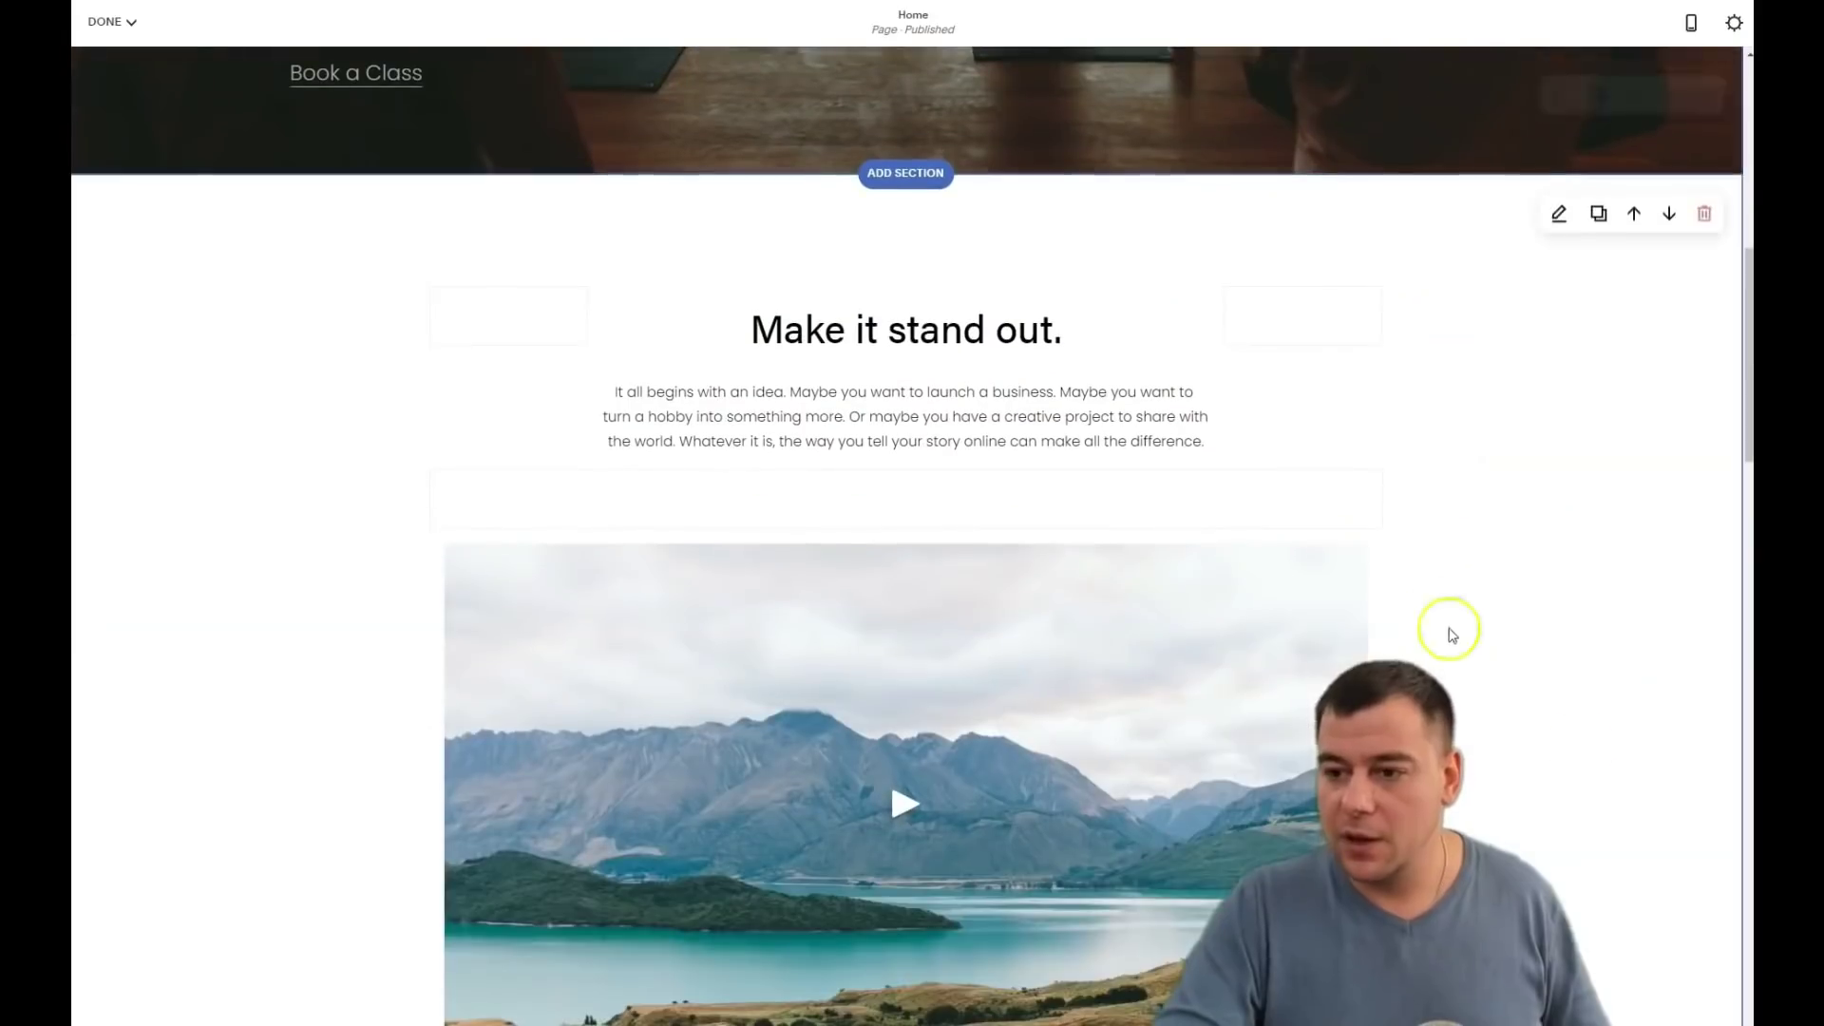
click(1703, 214)
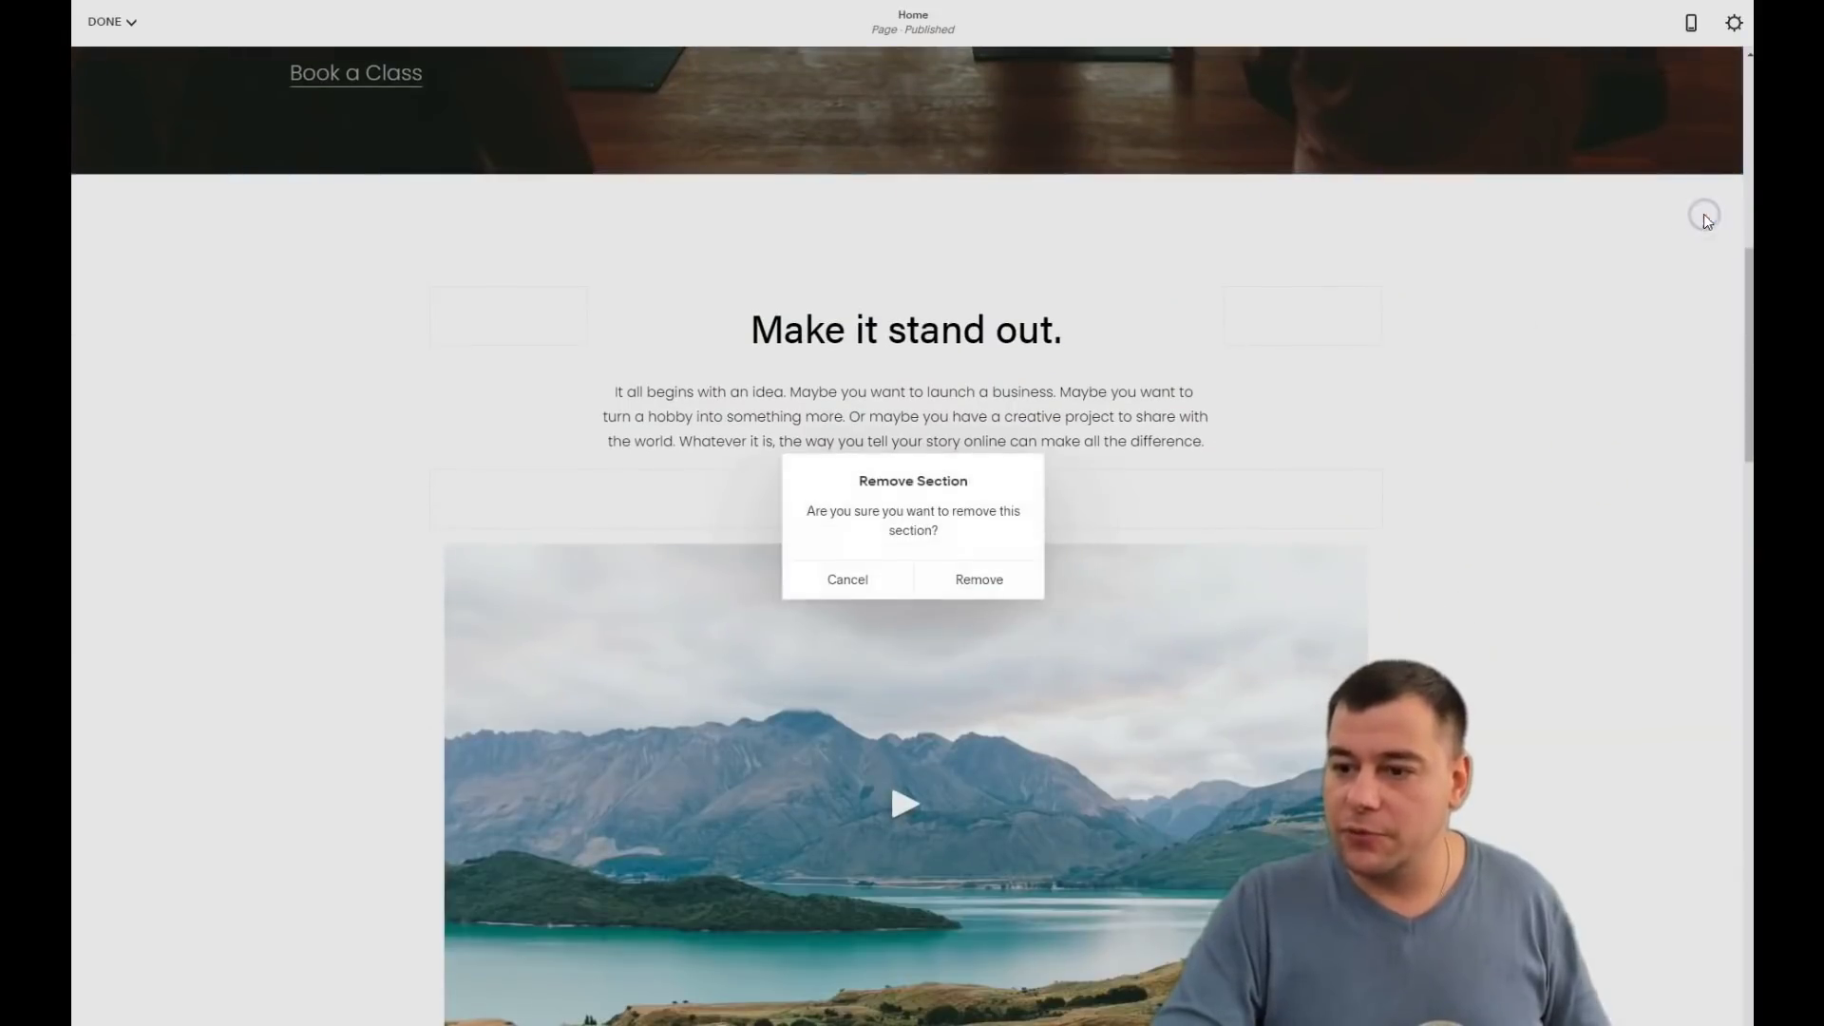
- Confirm removal of the Make it stand out. video section
click(965, 586)
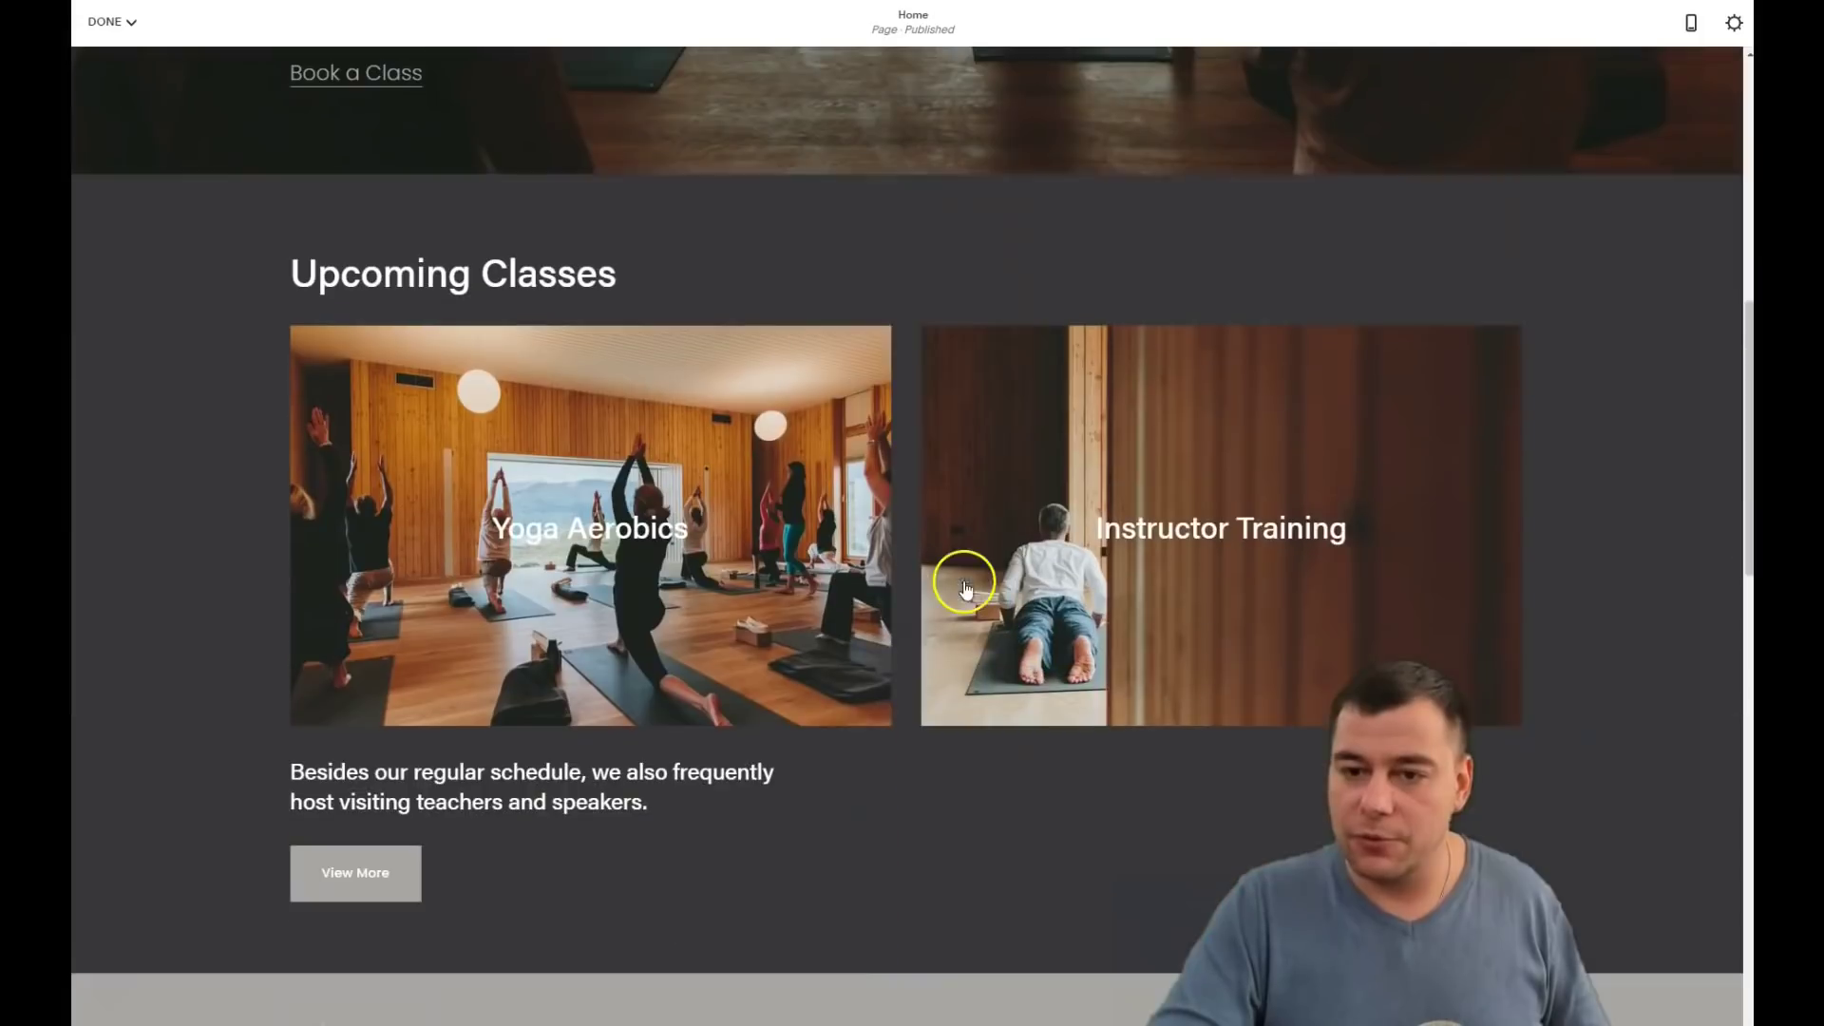
scroll(1083, 447, up, 7)
scroll(1075, 462, up, 1)
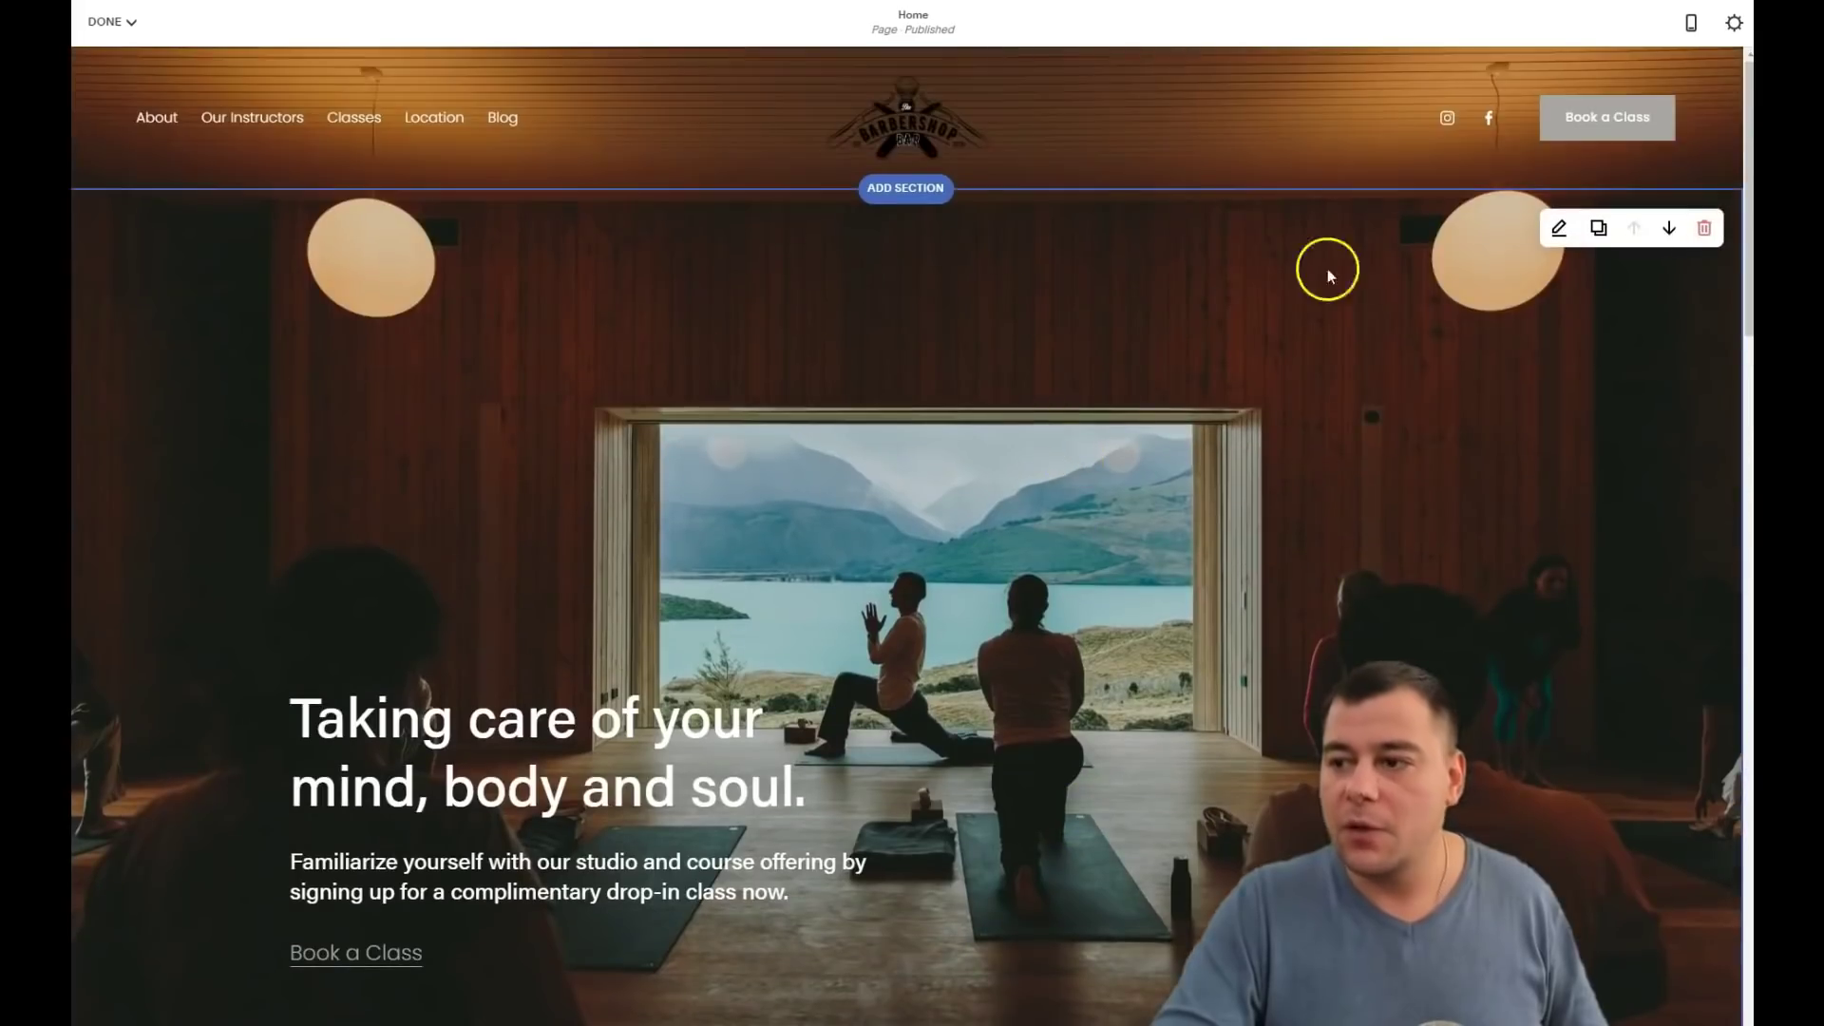
- Make the hero section small height with small content width
click(1557, 230)
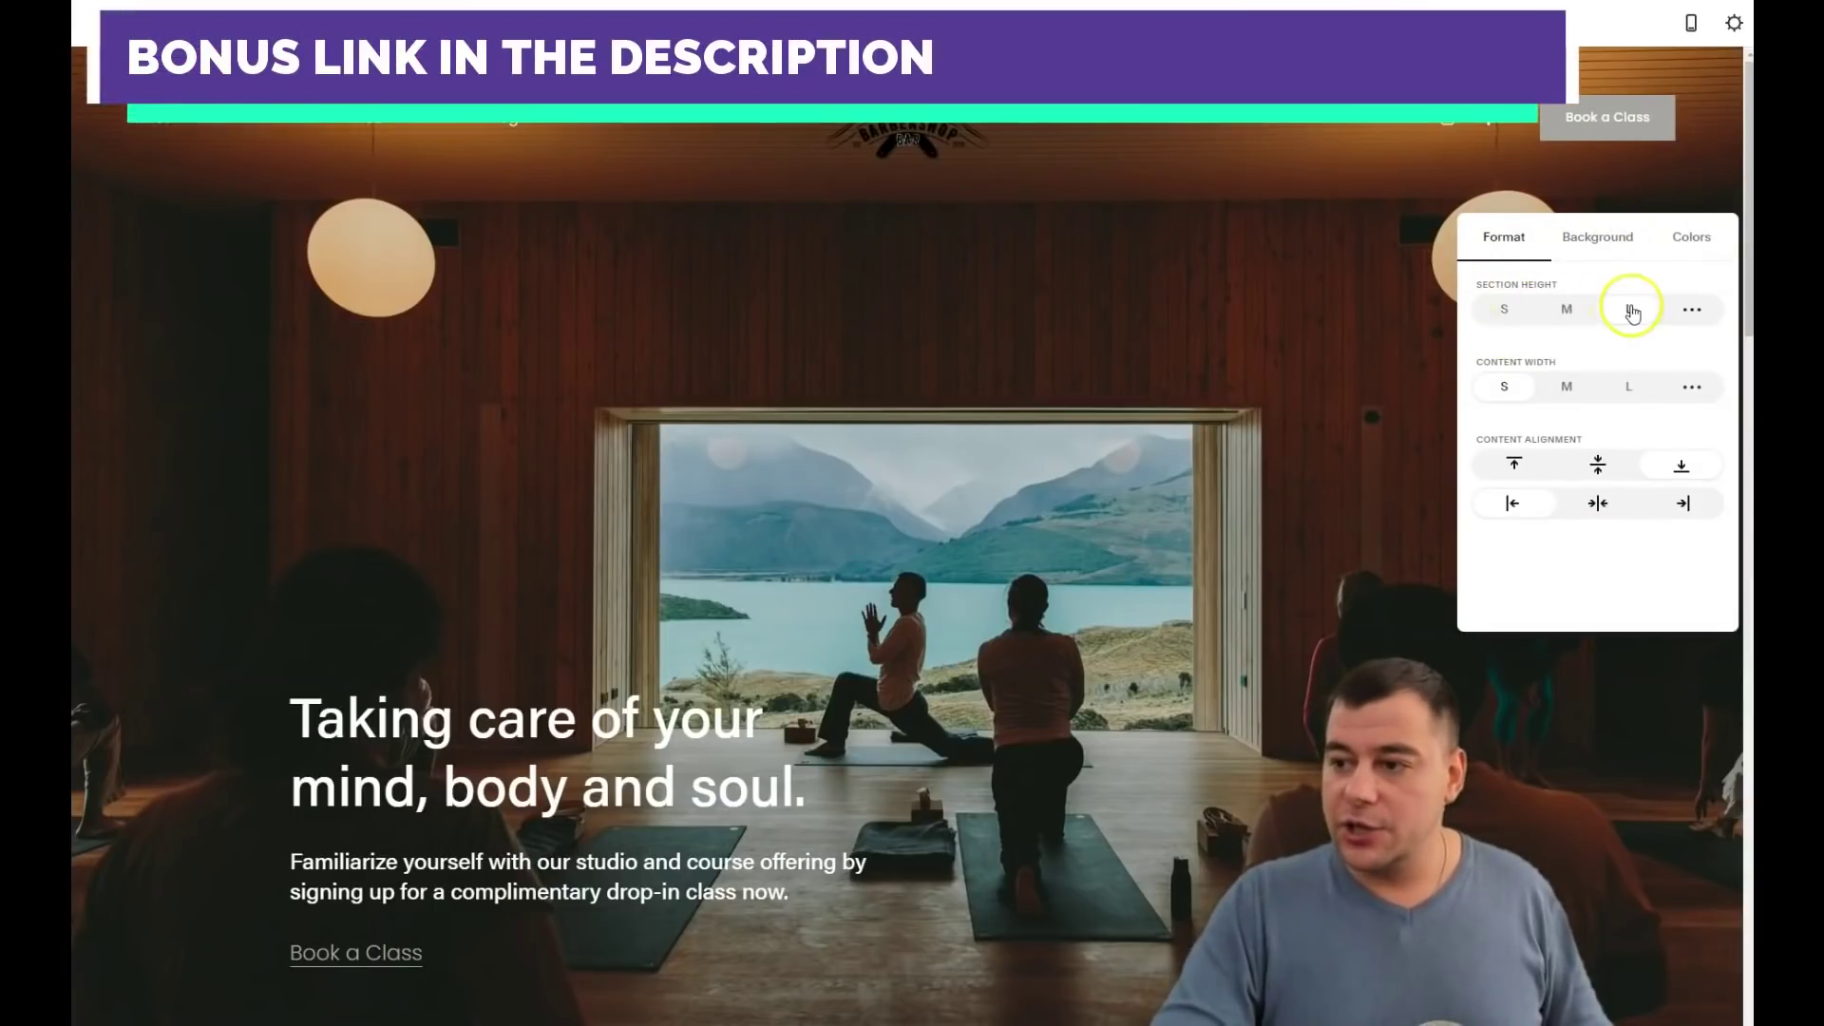
scroll(1073, 698, down, 5)
scroll(1052, 665, up, 5)
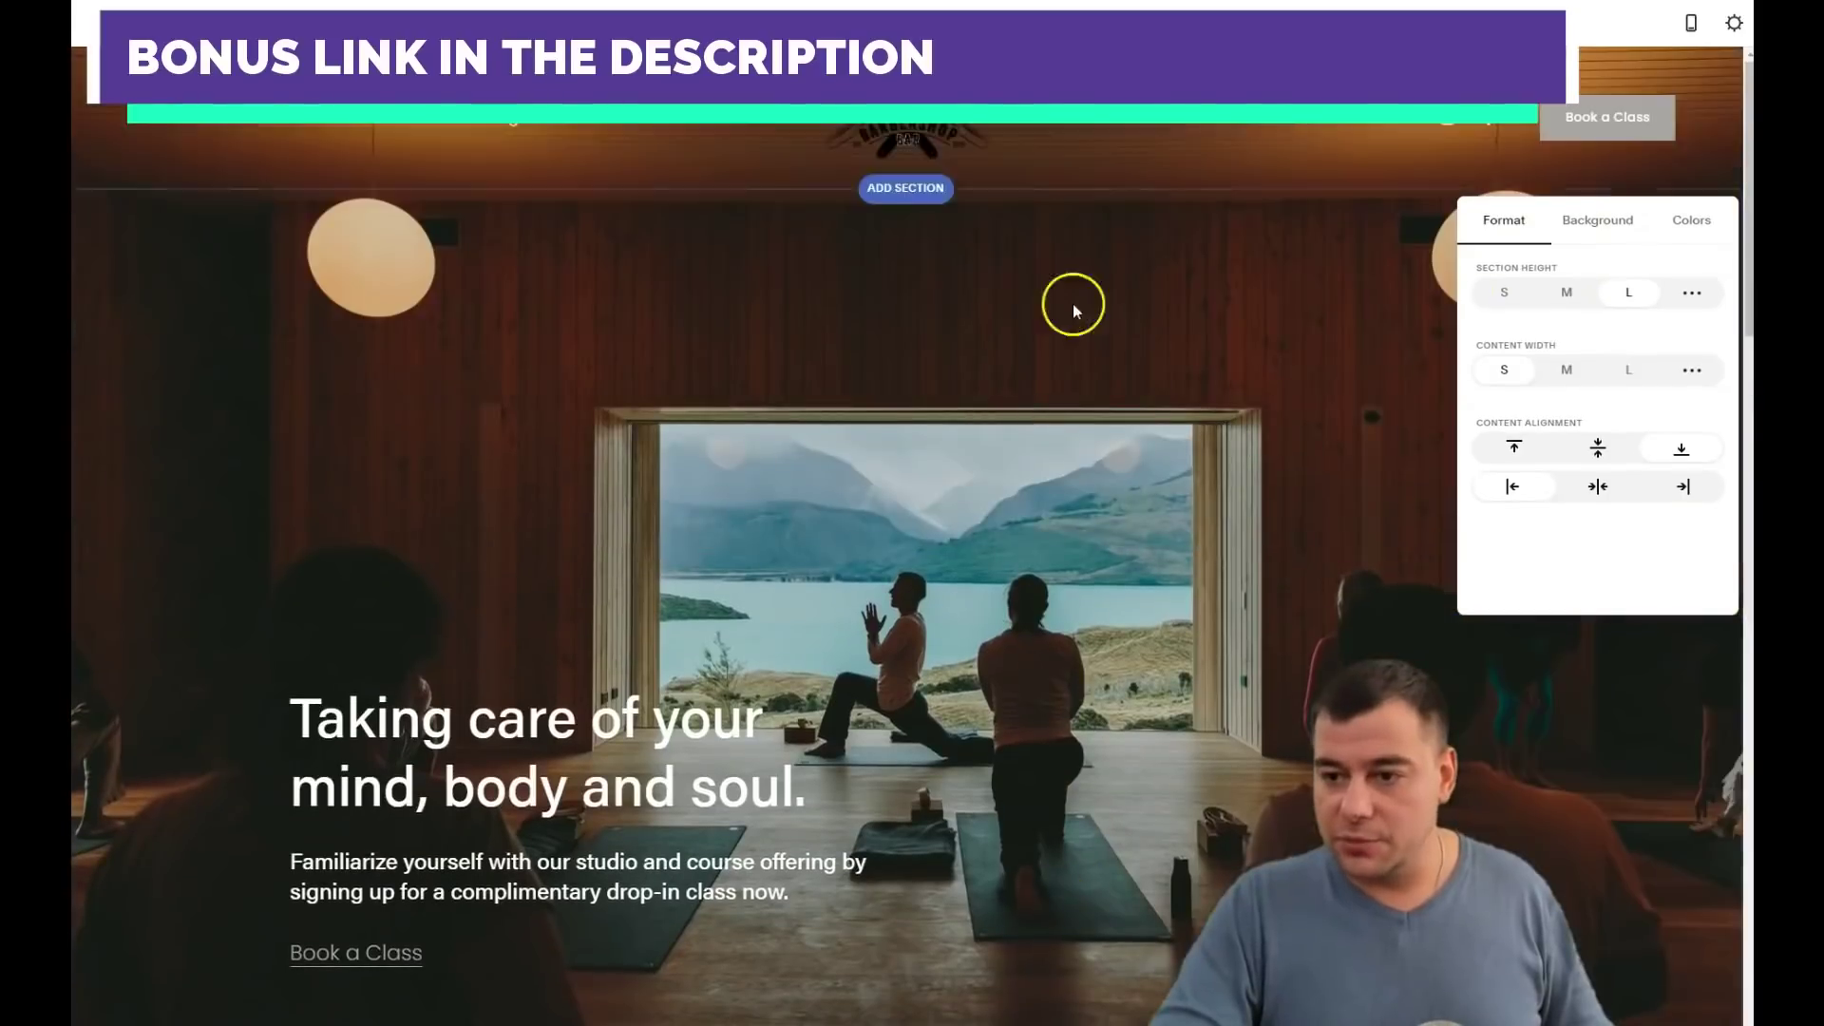
click(1567, 293)
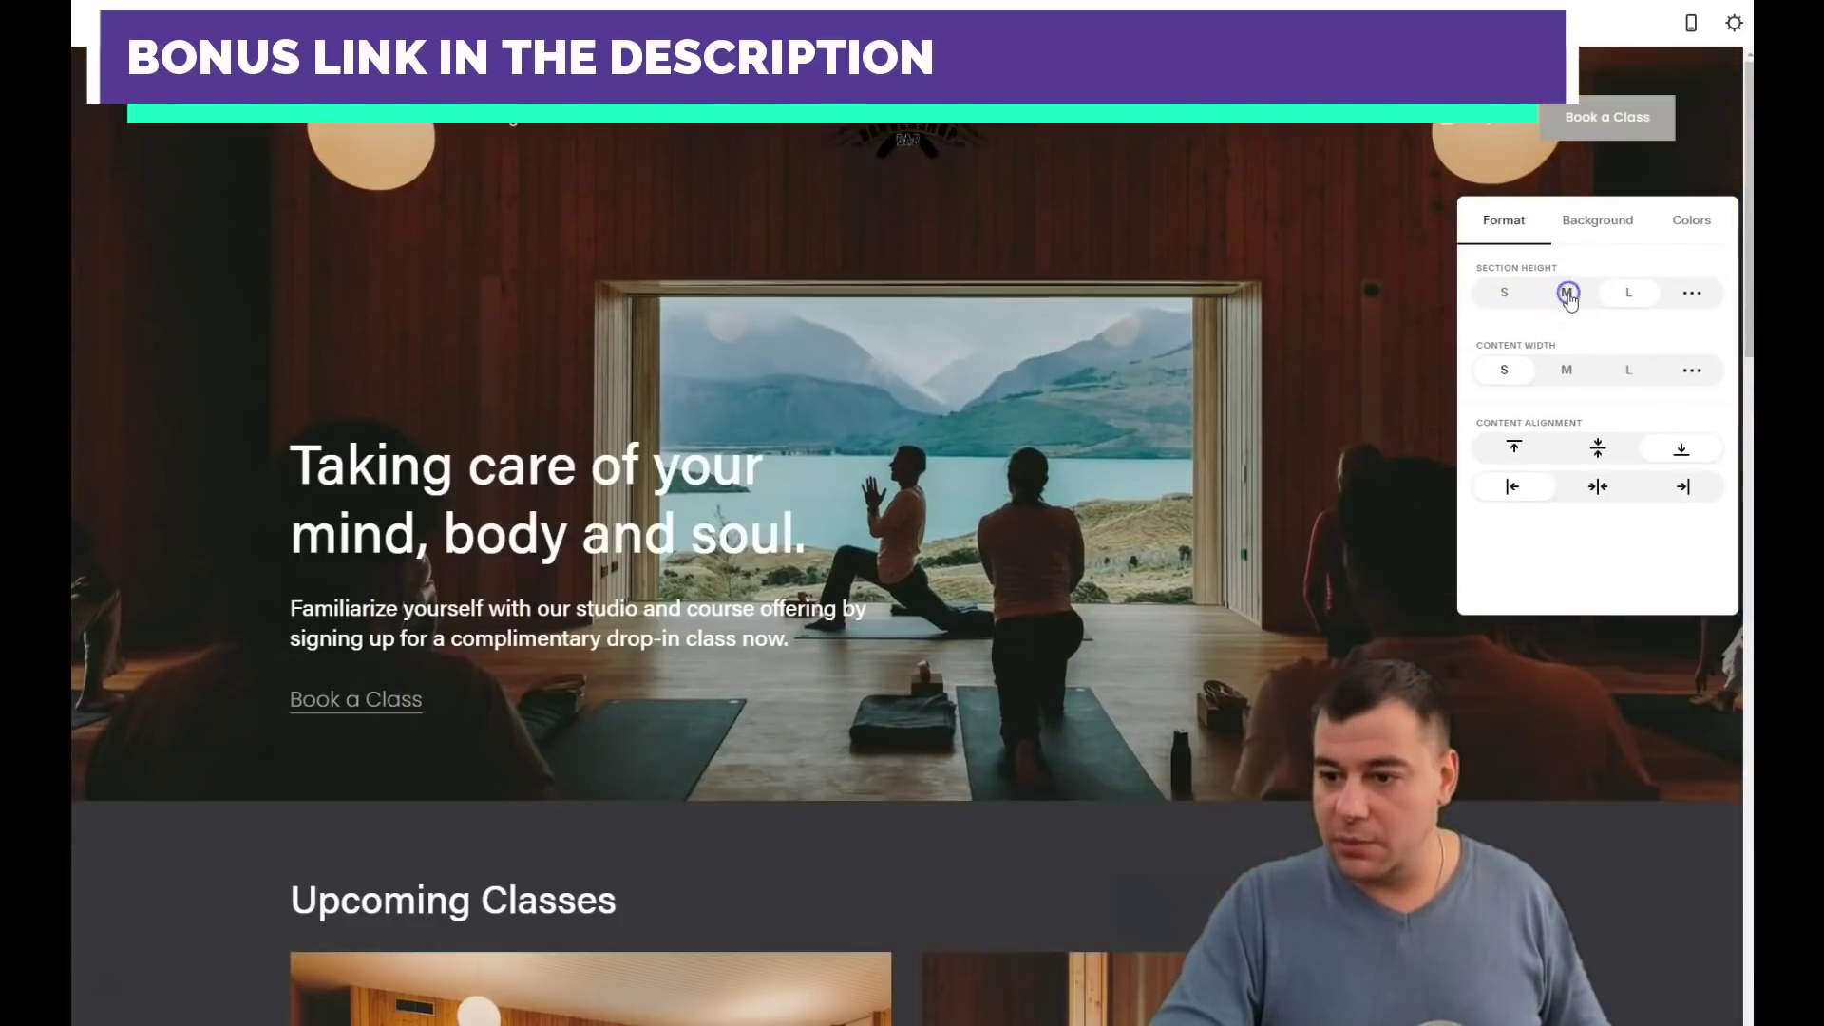
click(1502, 293)
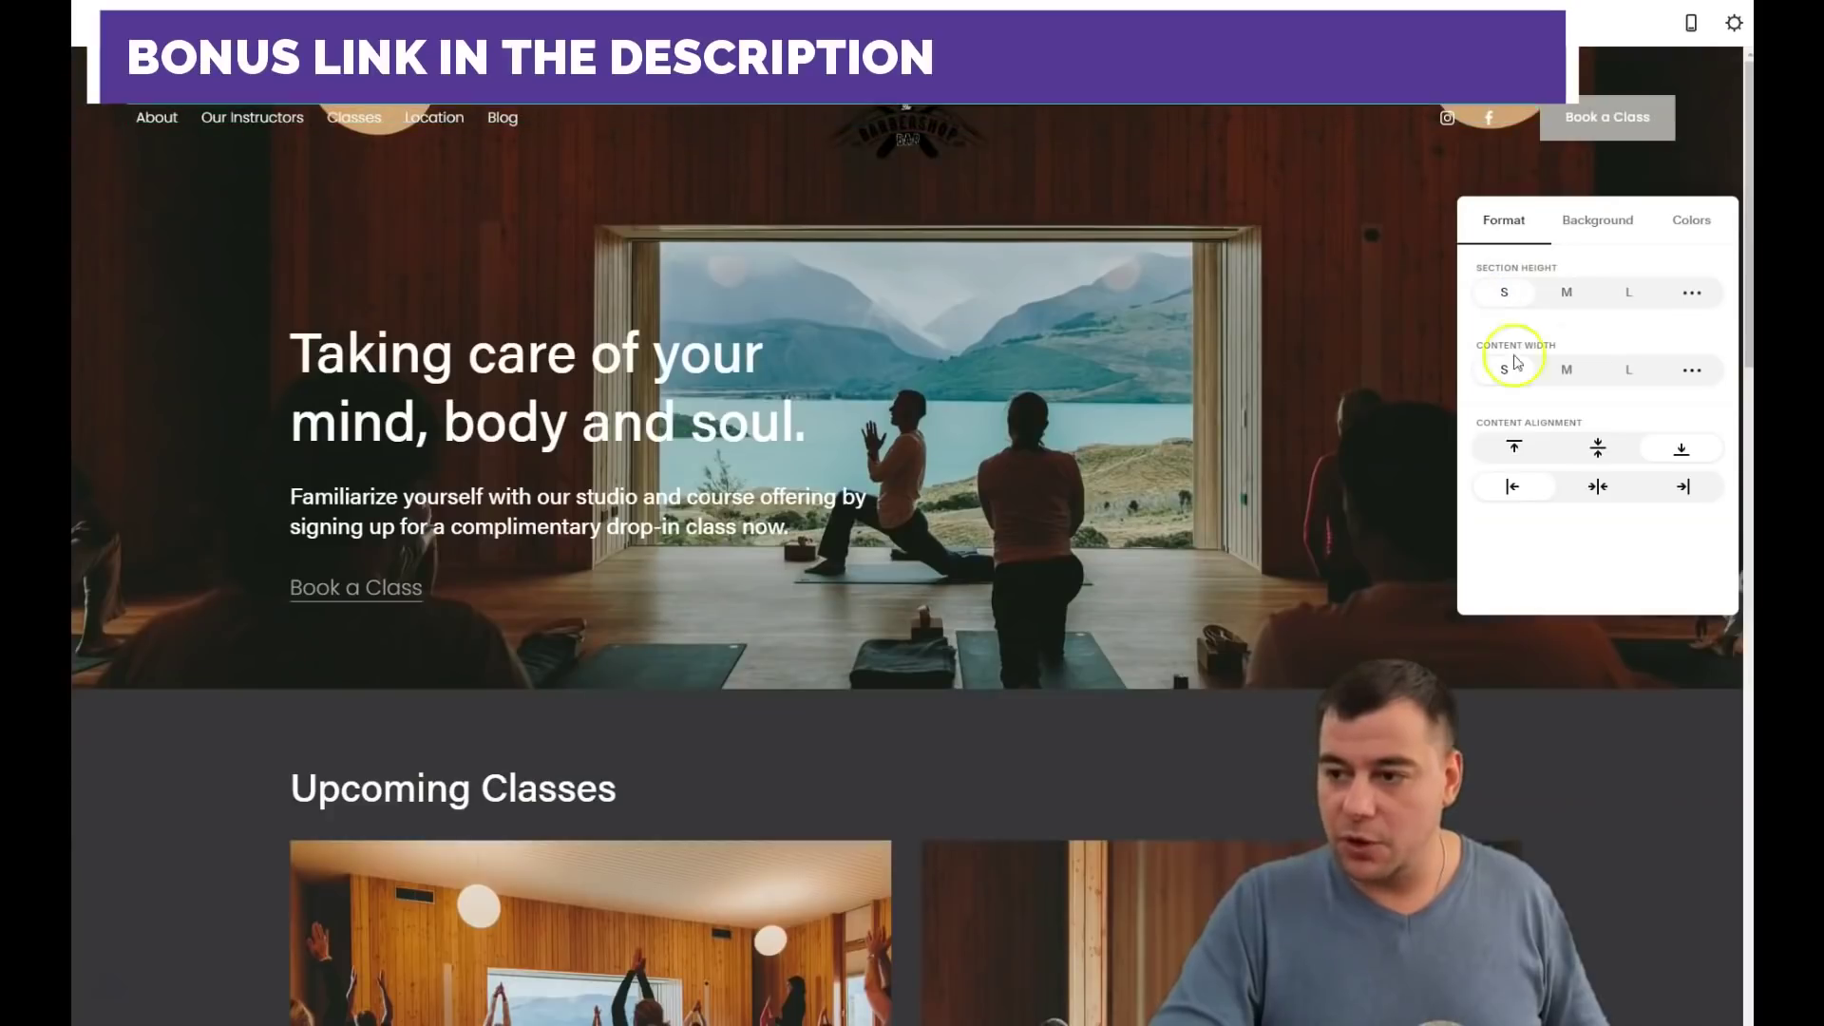
click(1565, 371)
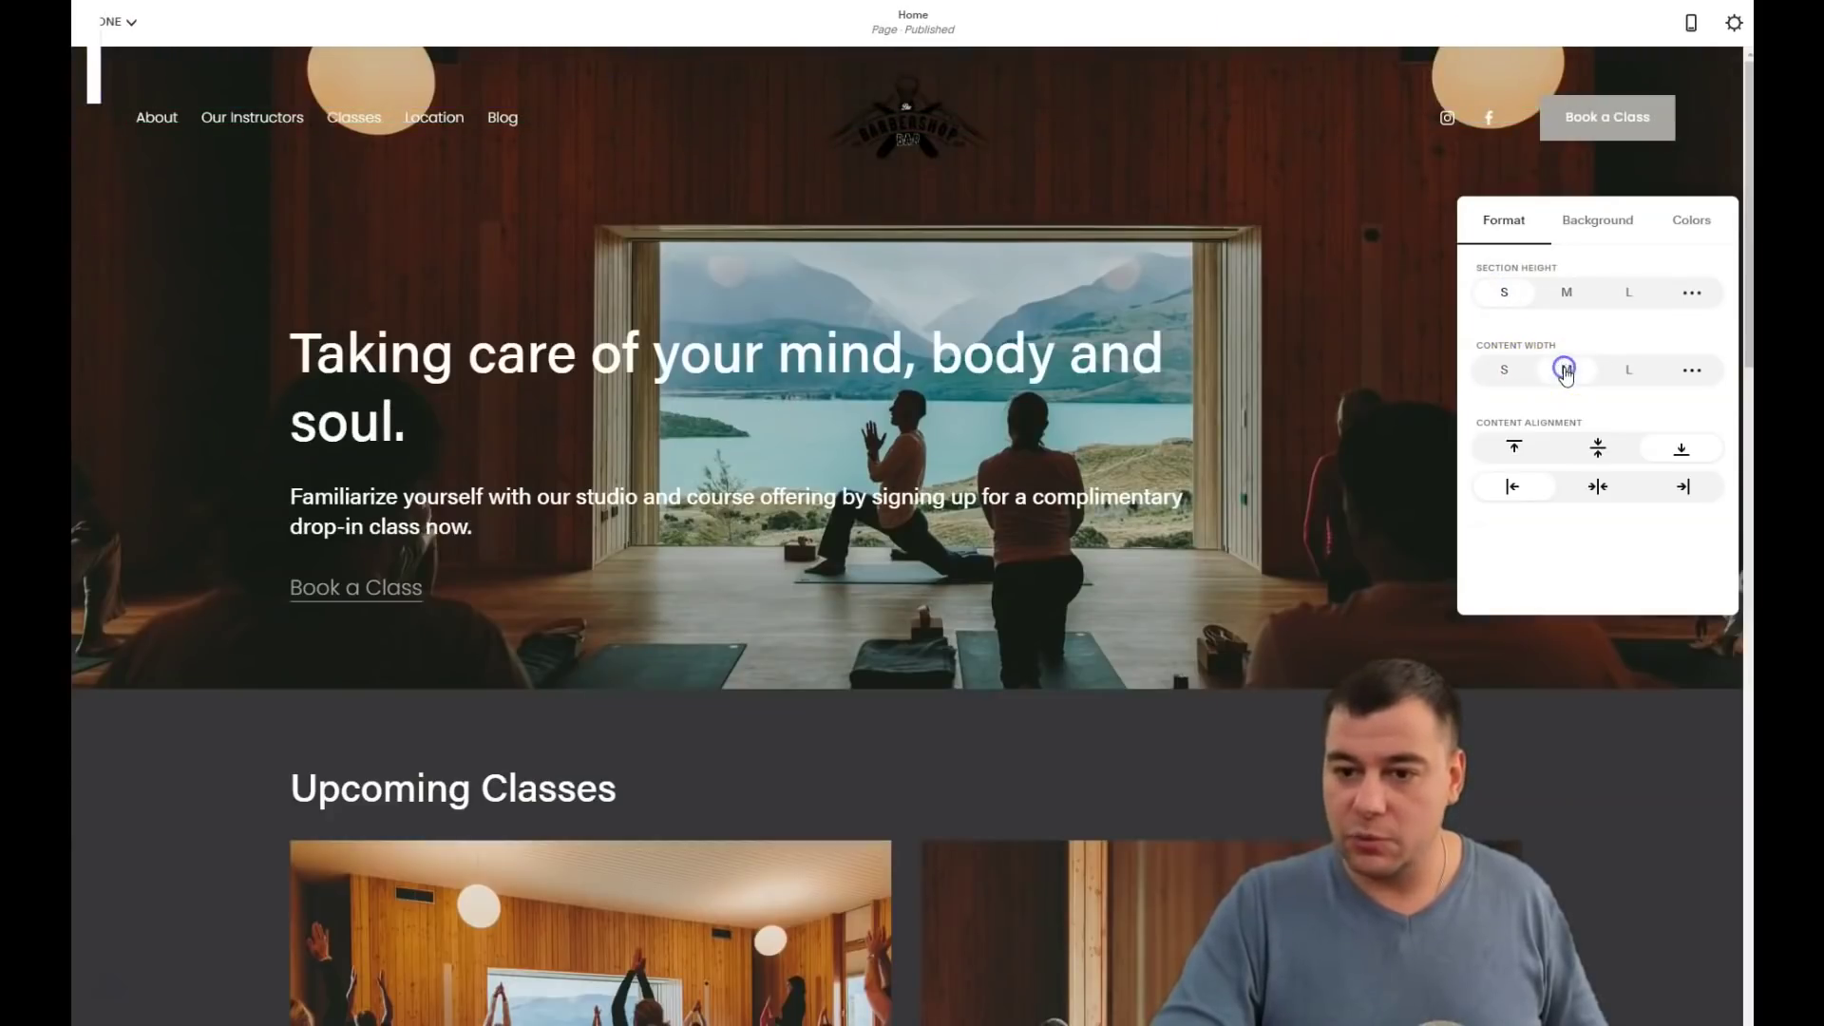
click(1614, 380)
click(1507, 348)
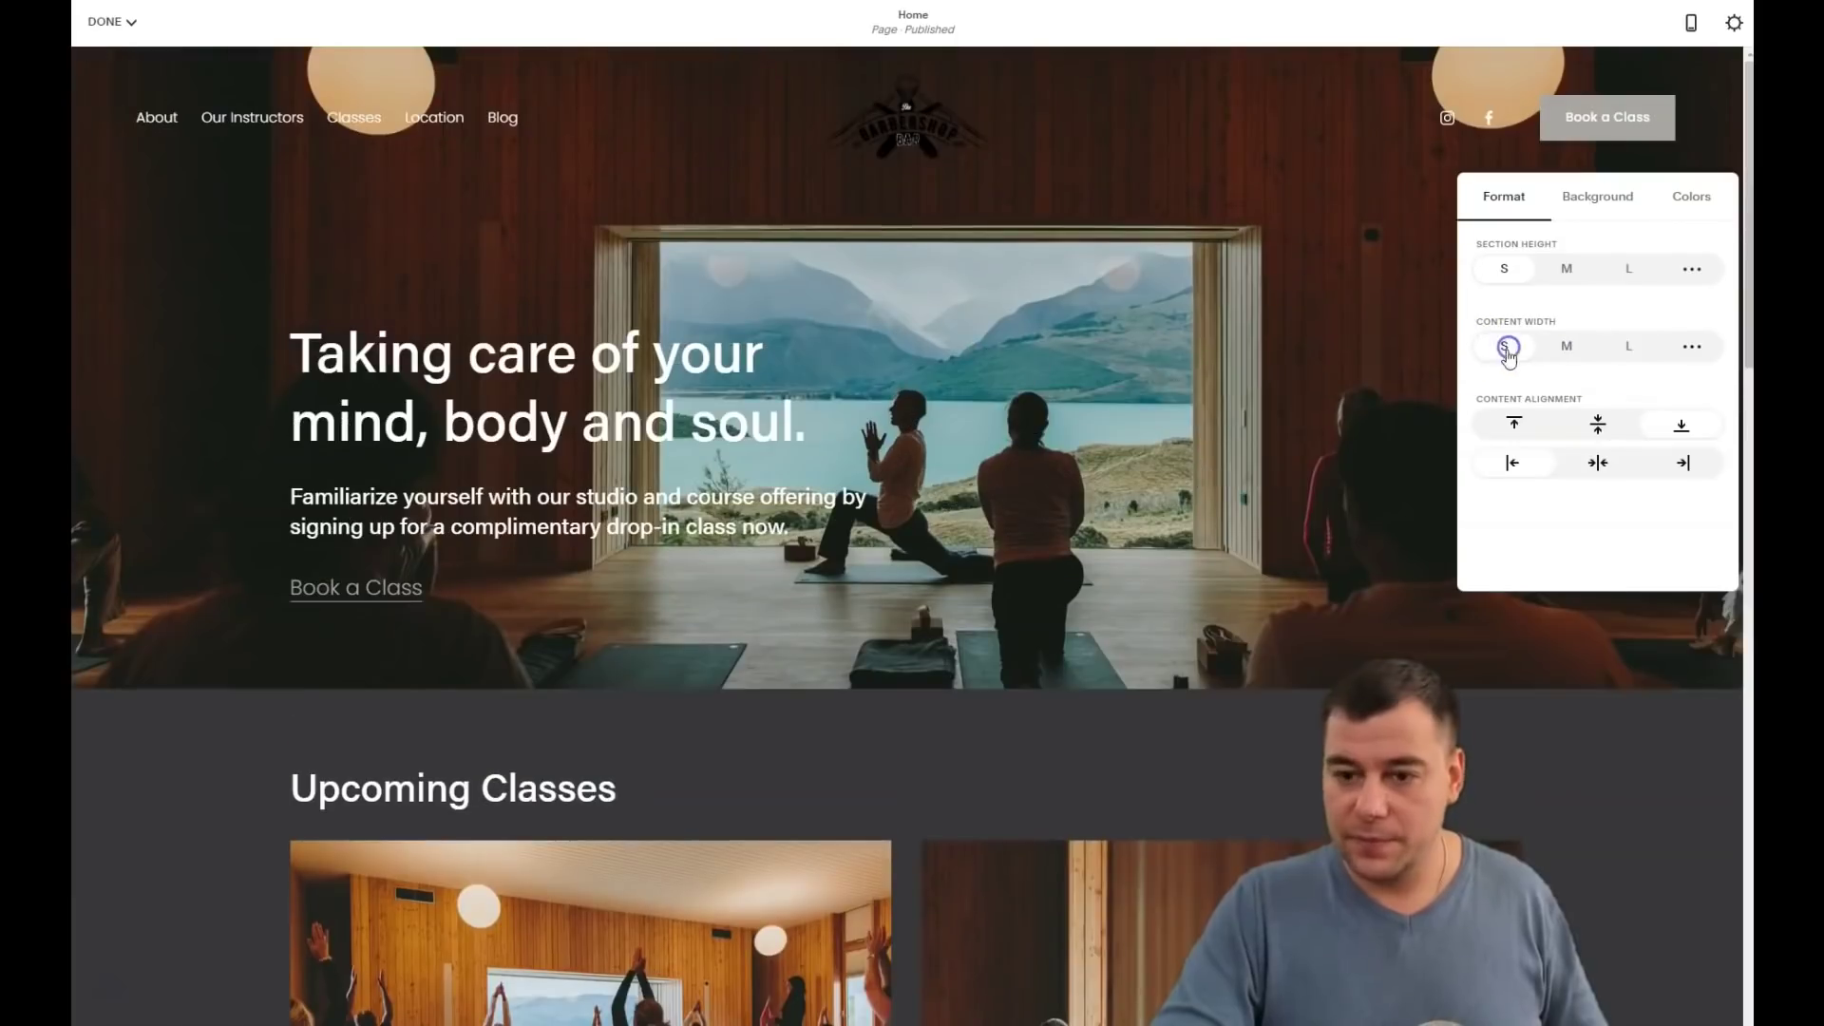
- Align the hero text vertically centred and horizontally left
click(1599, 425)
click(1517, 425)
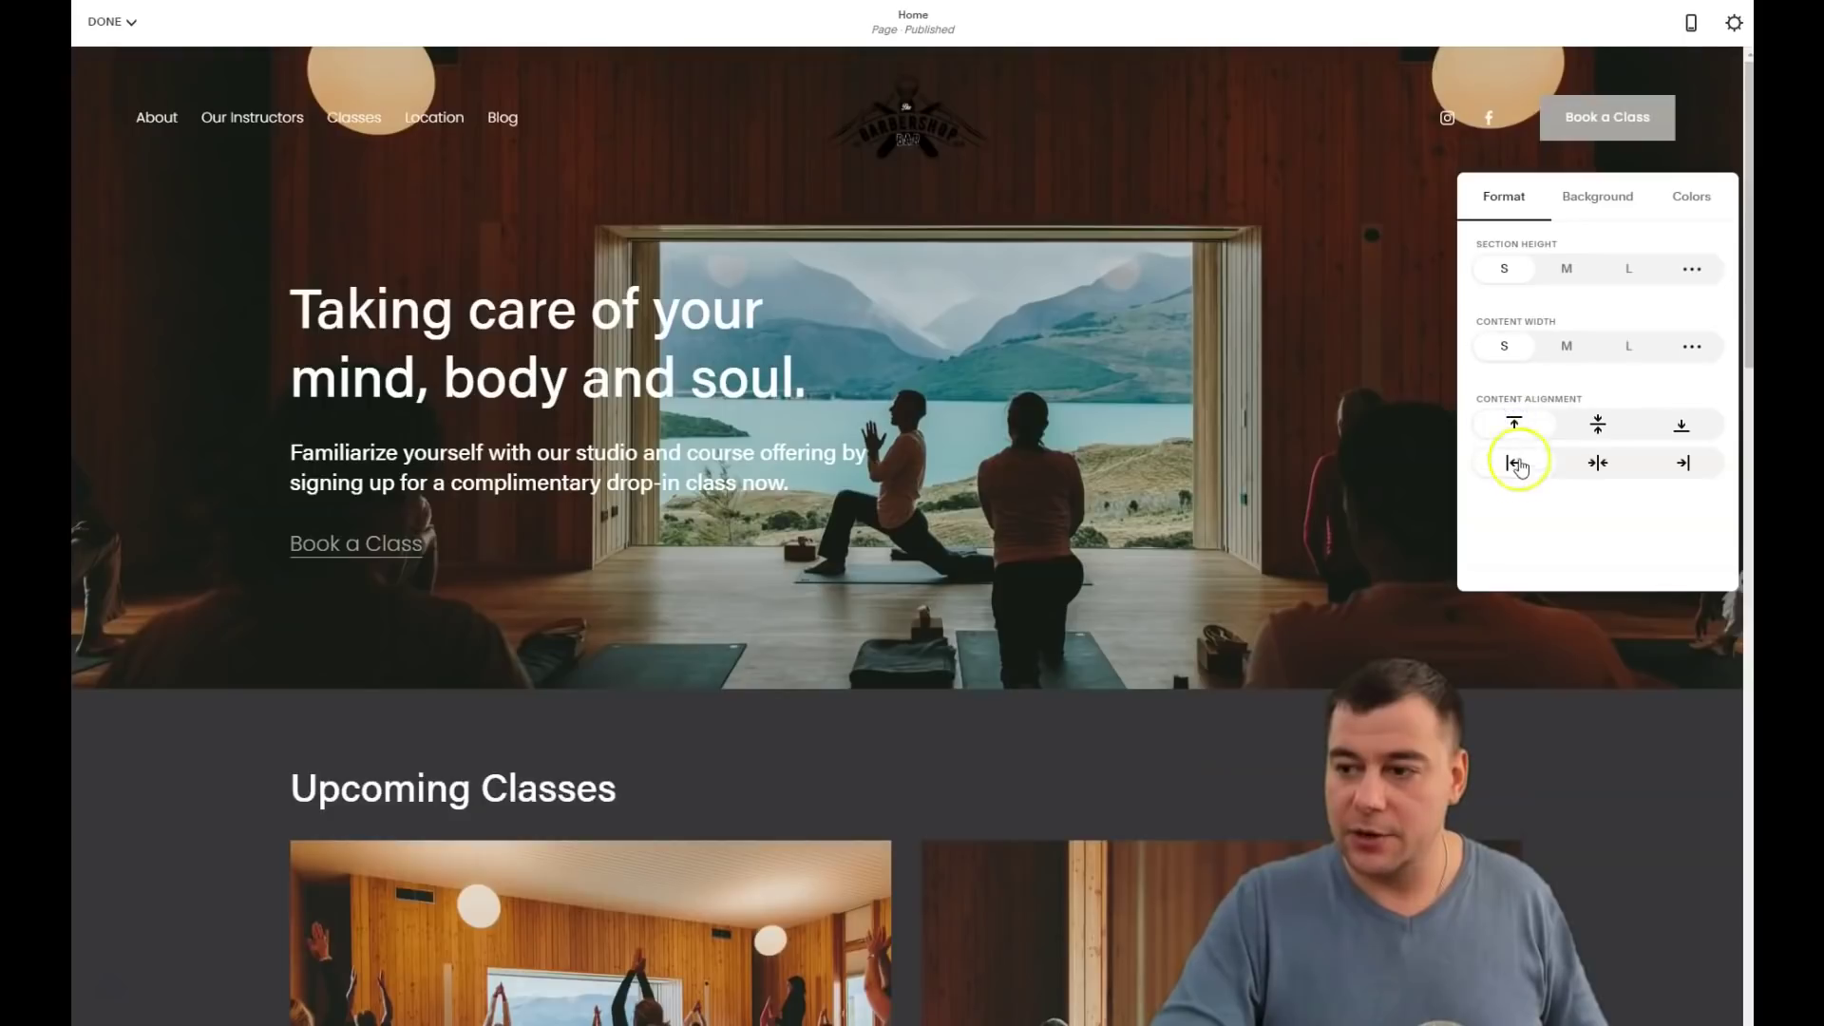
click(1588, 465)
click(1687, 462)
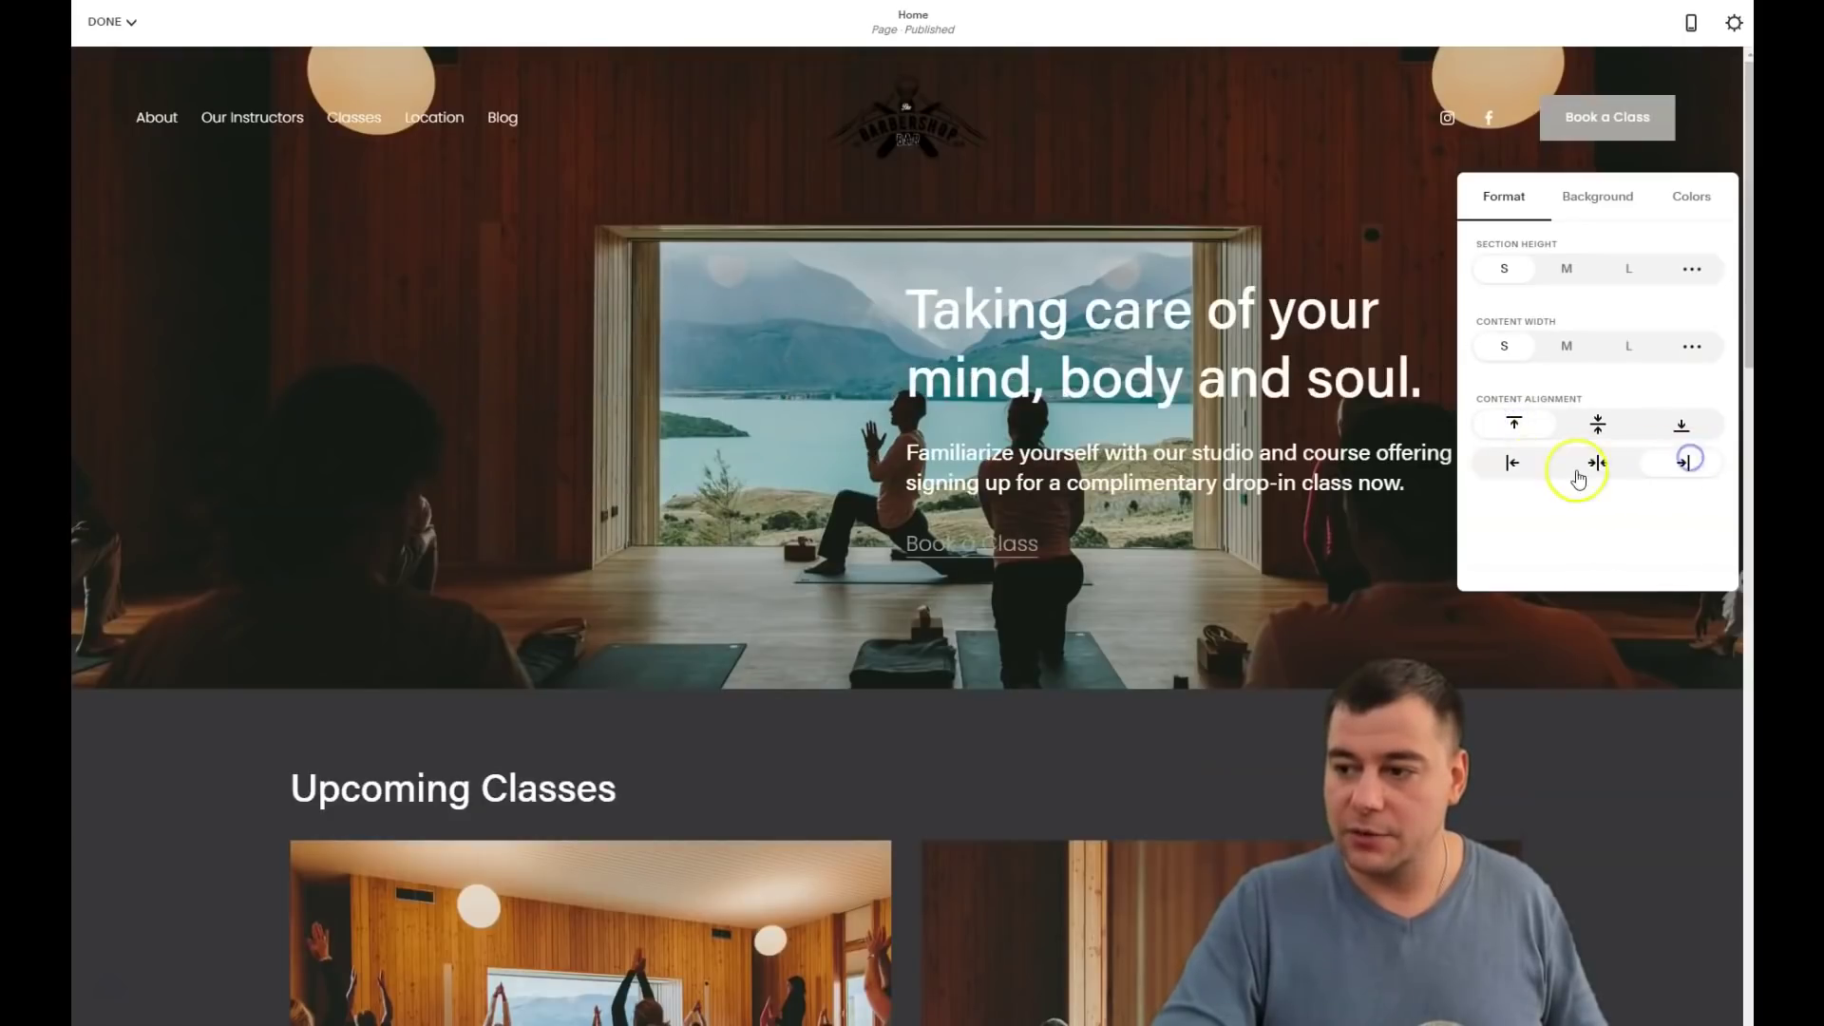
click(1507, 466)
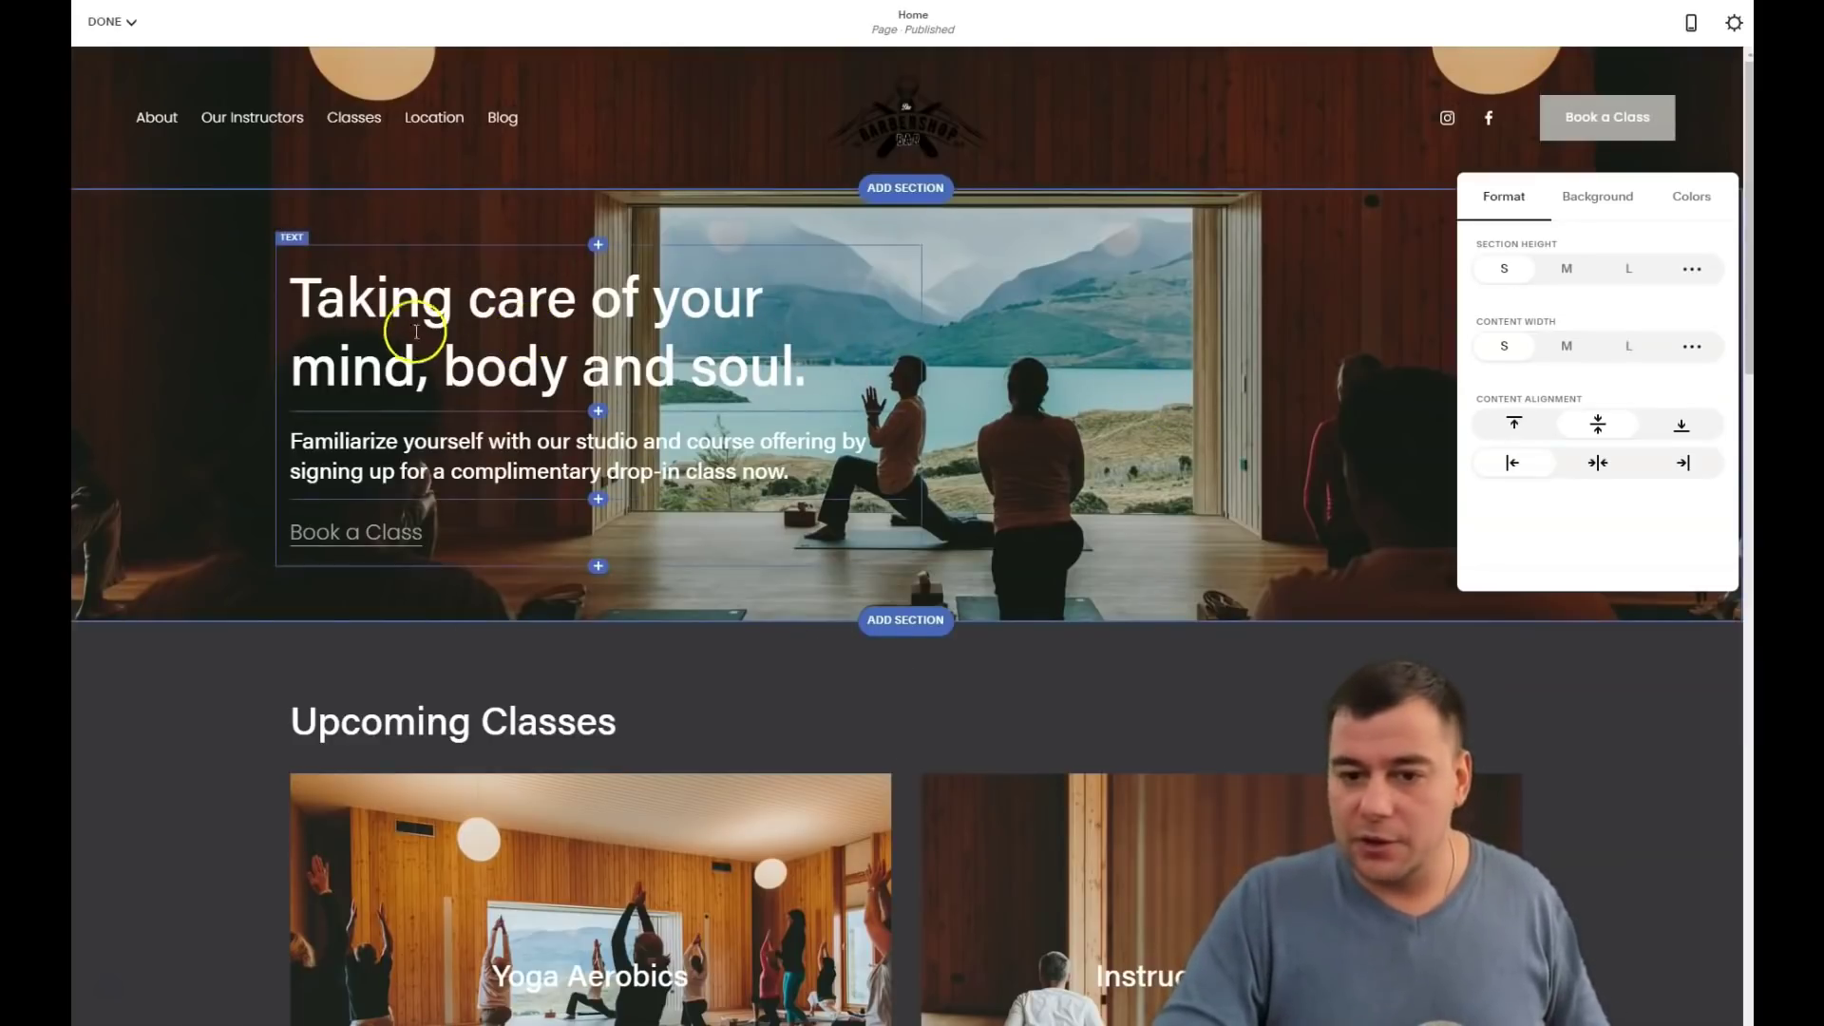
- Set the hero's Background Width to Inset so the photo sits within white margins
click(1589, 202)
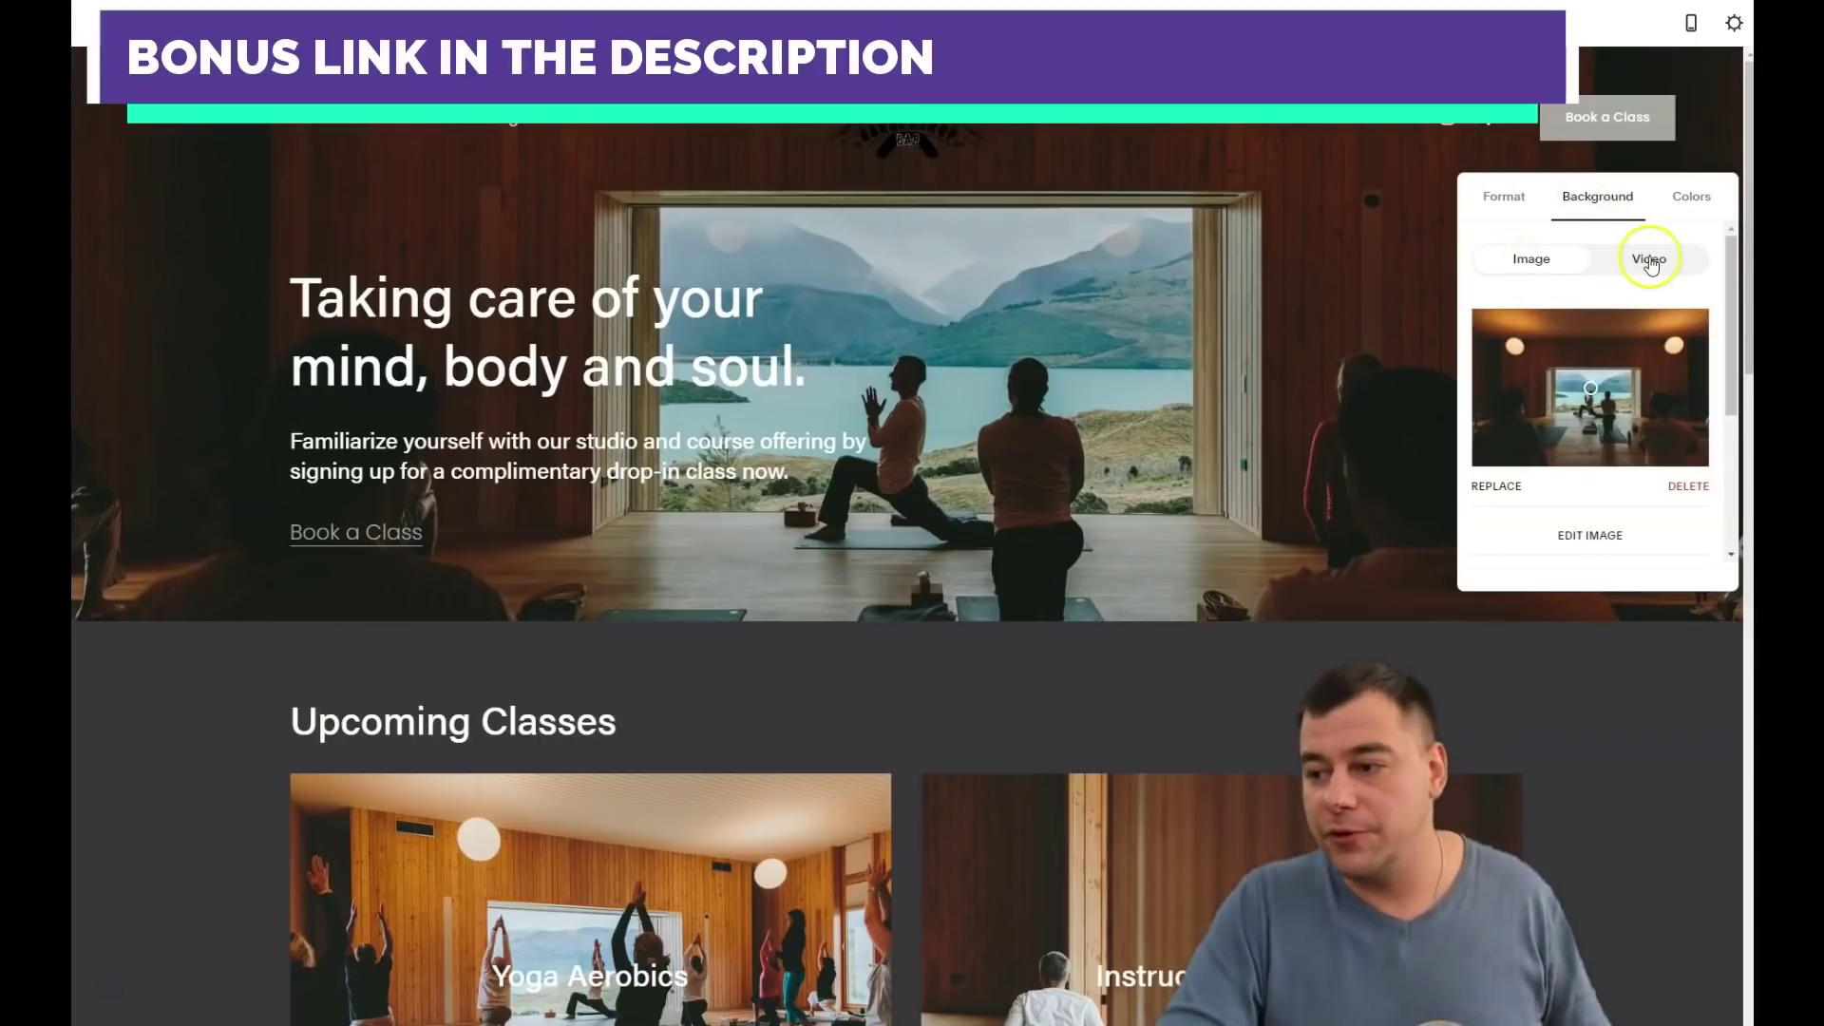
scroll(1581, 370, down, 3)
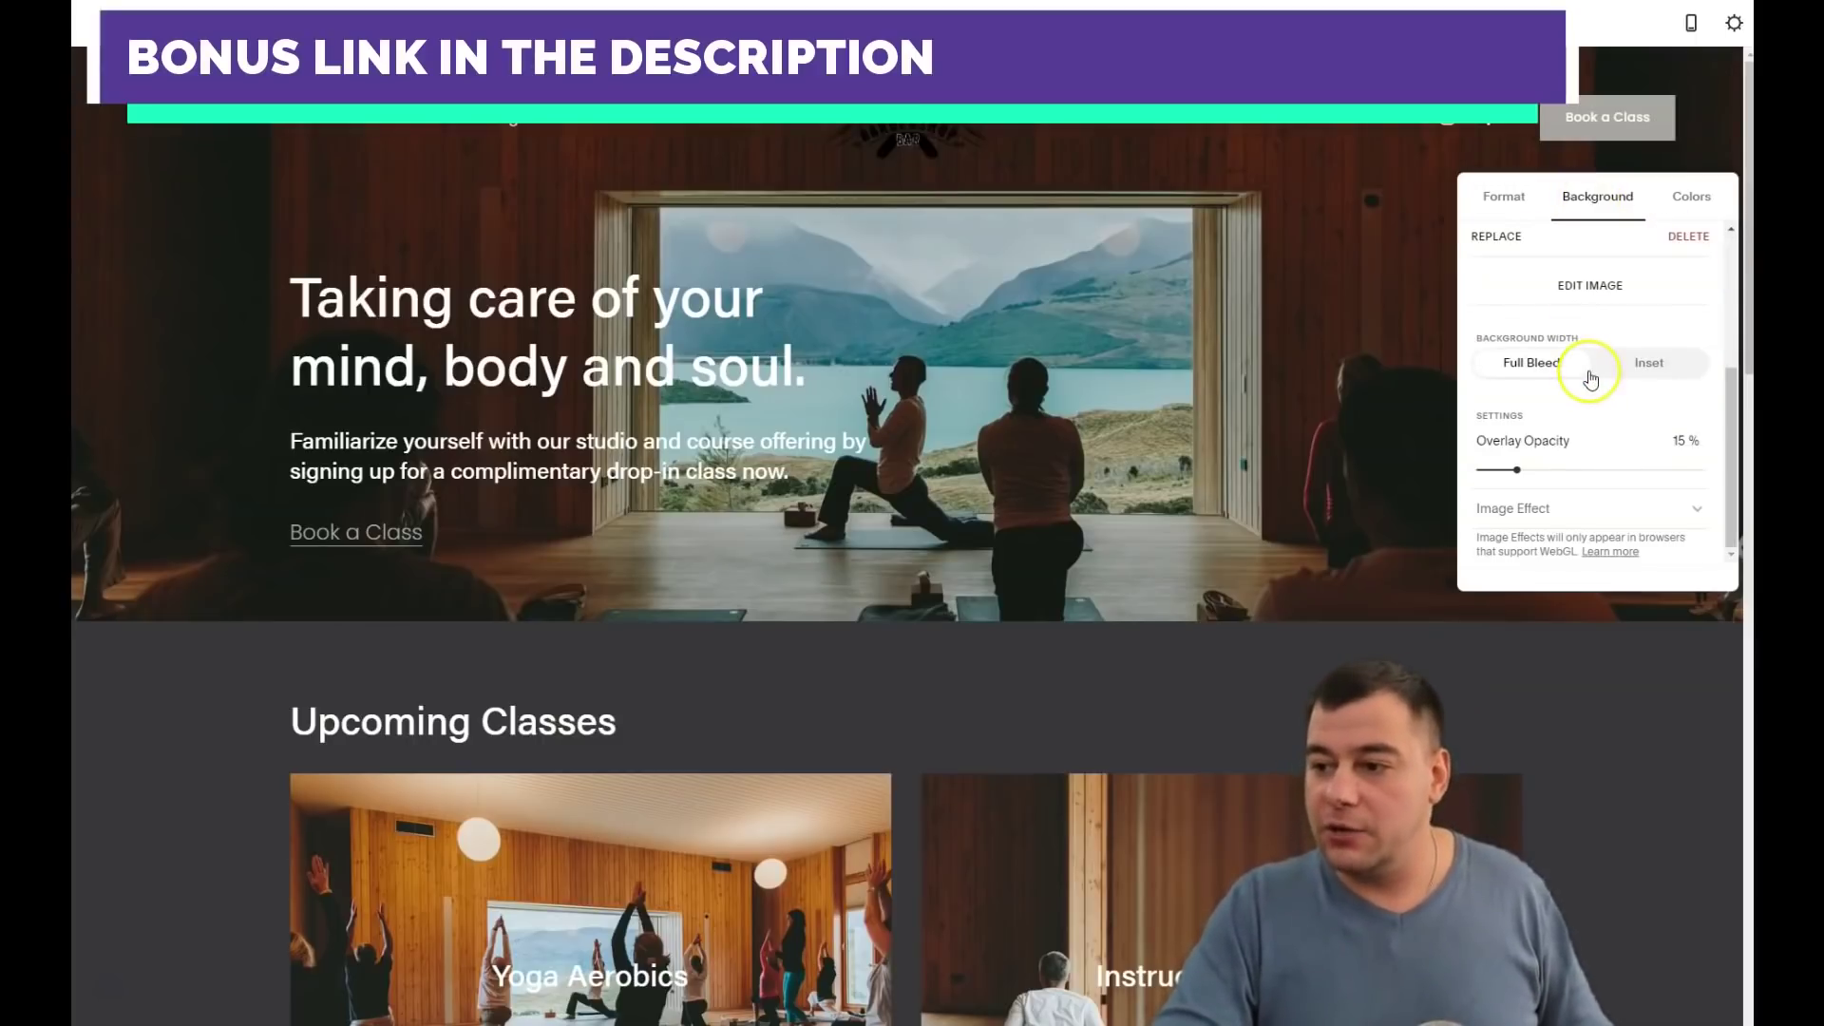
scroll(1610, 359, up, 3)
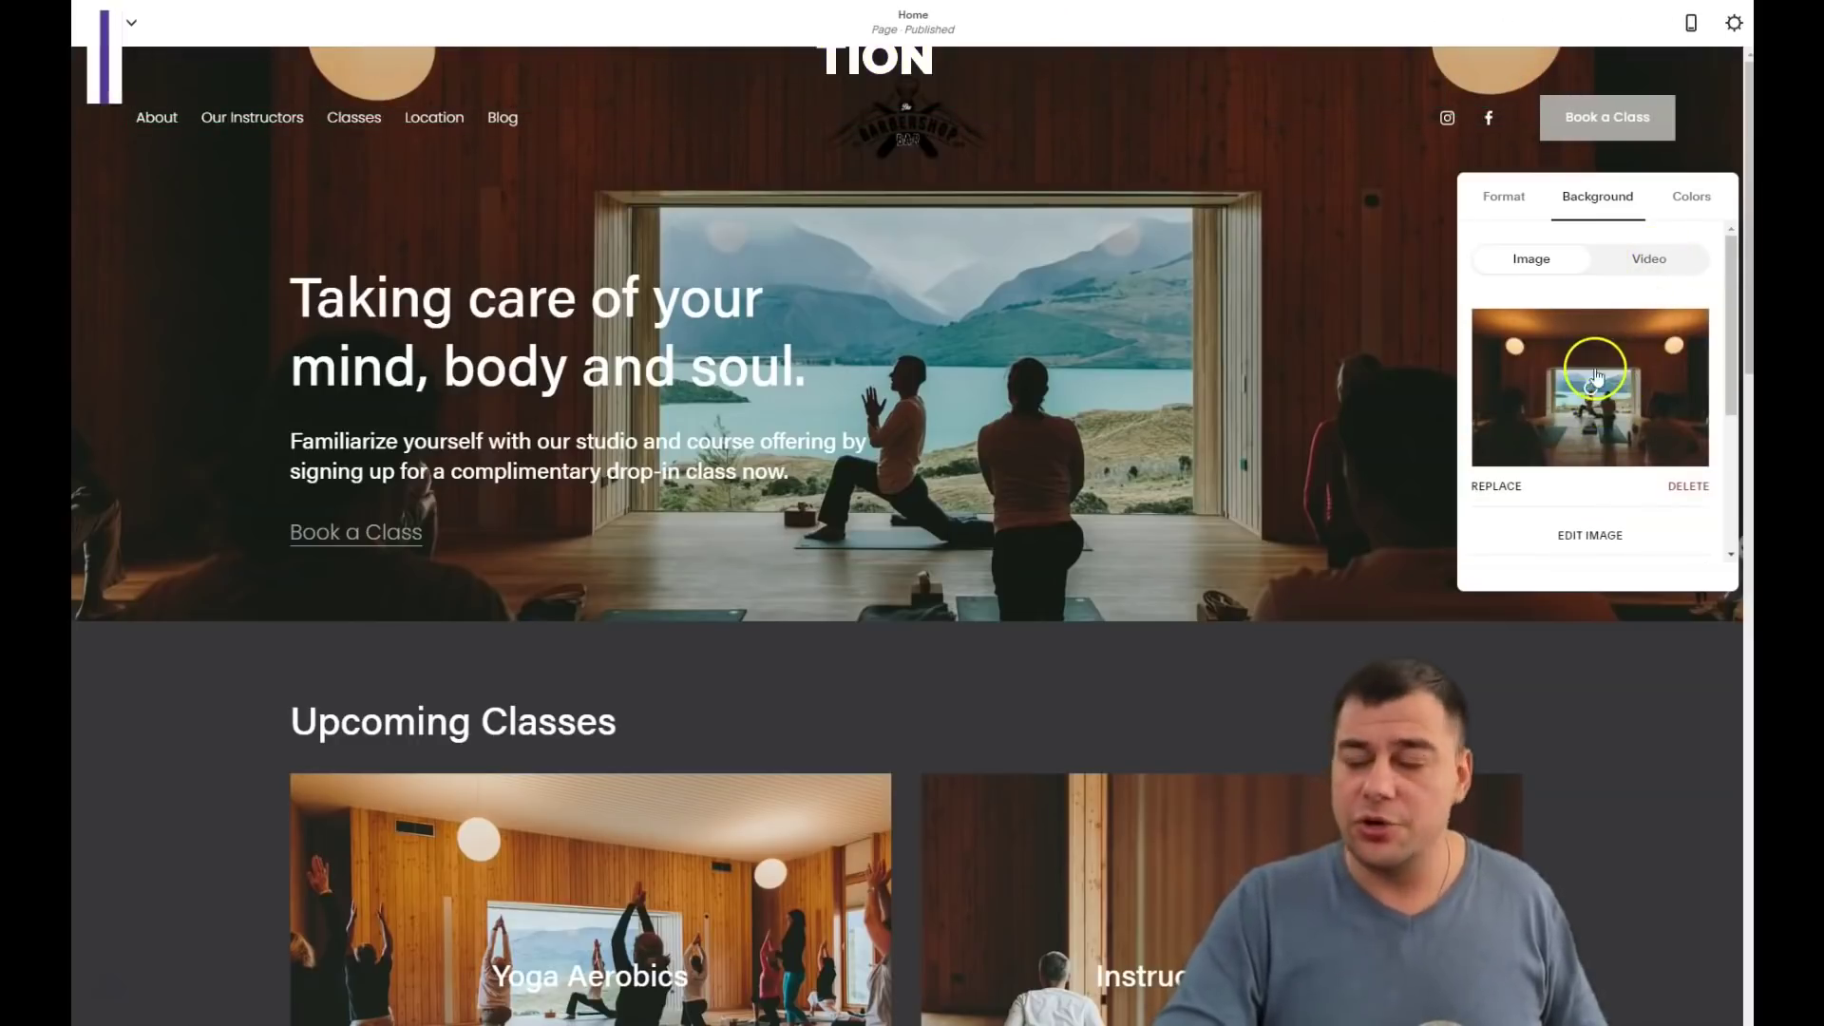
scroll(1596, 371, down, 3)
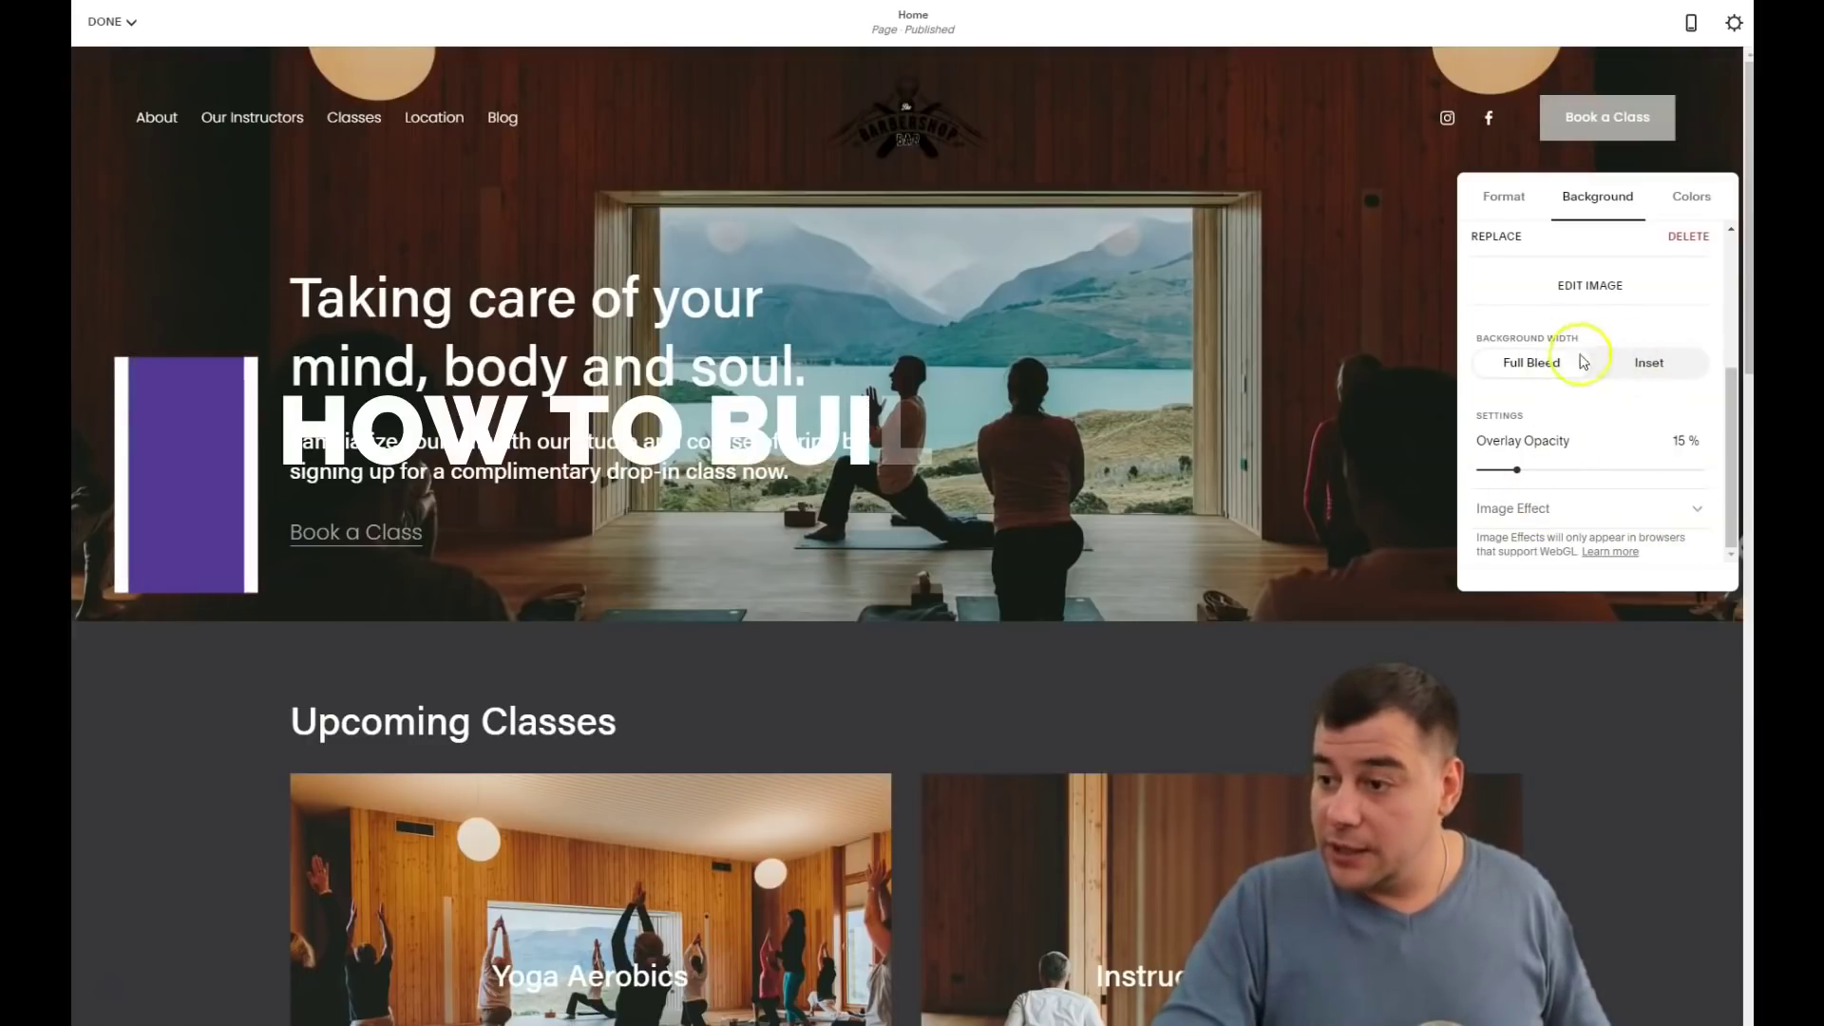
click(1639, 364)
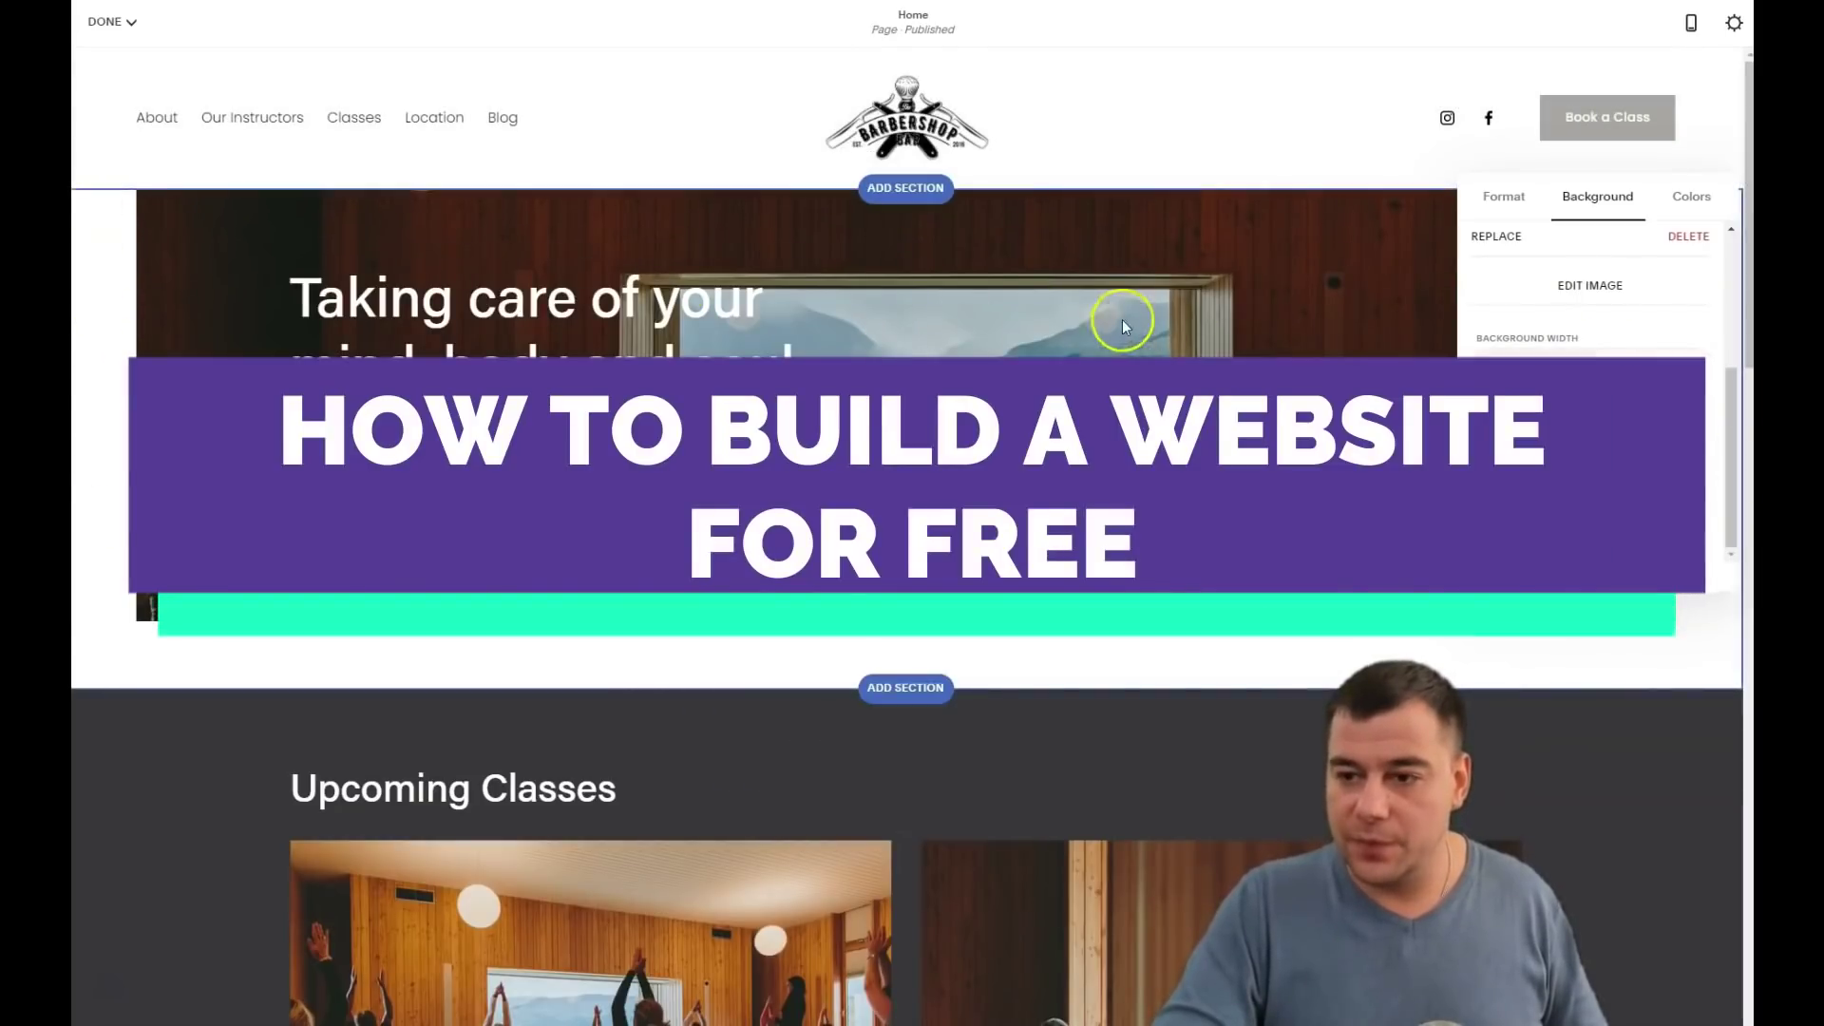
- Return the hero background to Full Bleed and adjust the photo's brightness (to 47) and contrast
drag(1525, 350, 1591, 351)
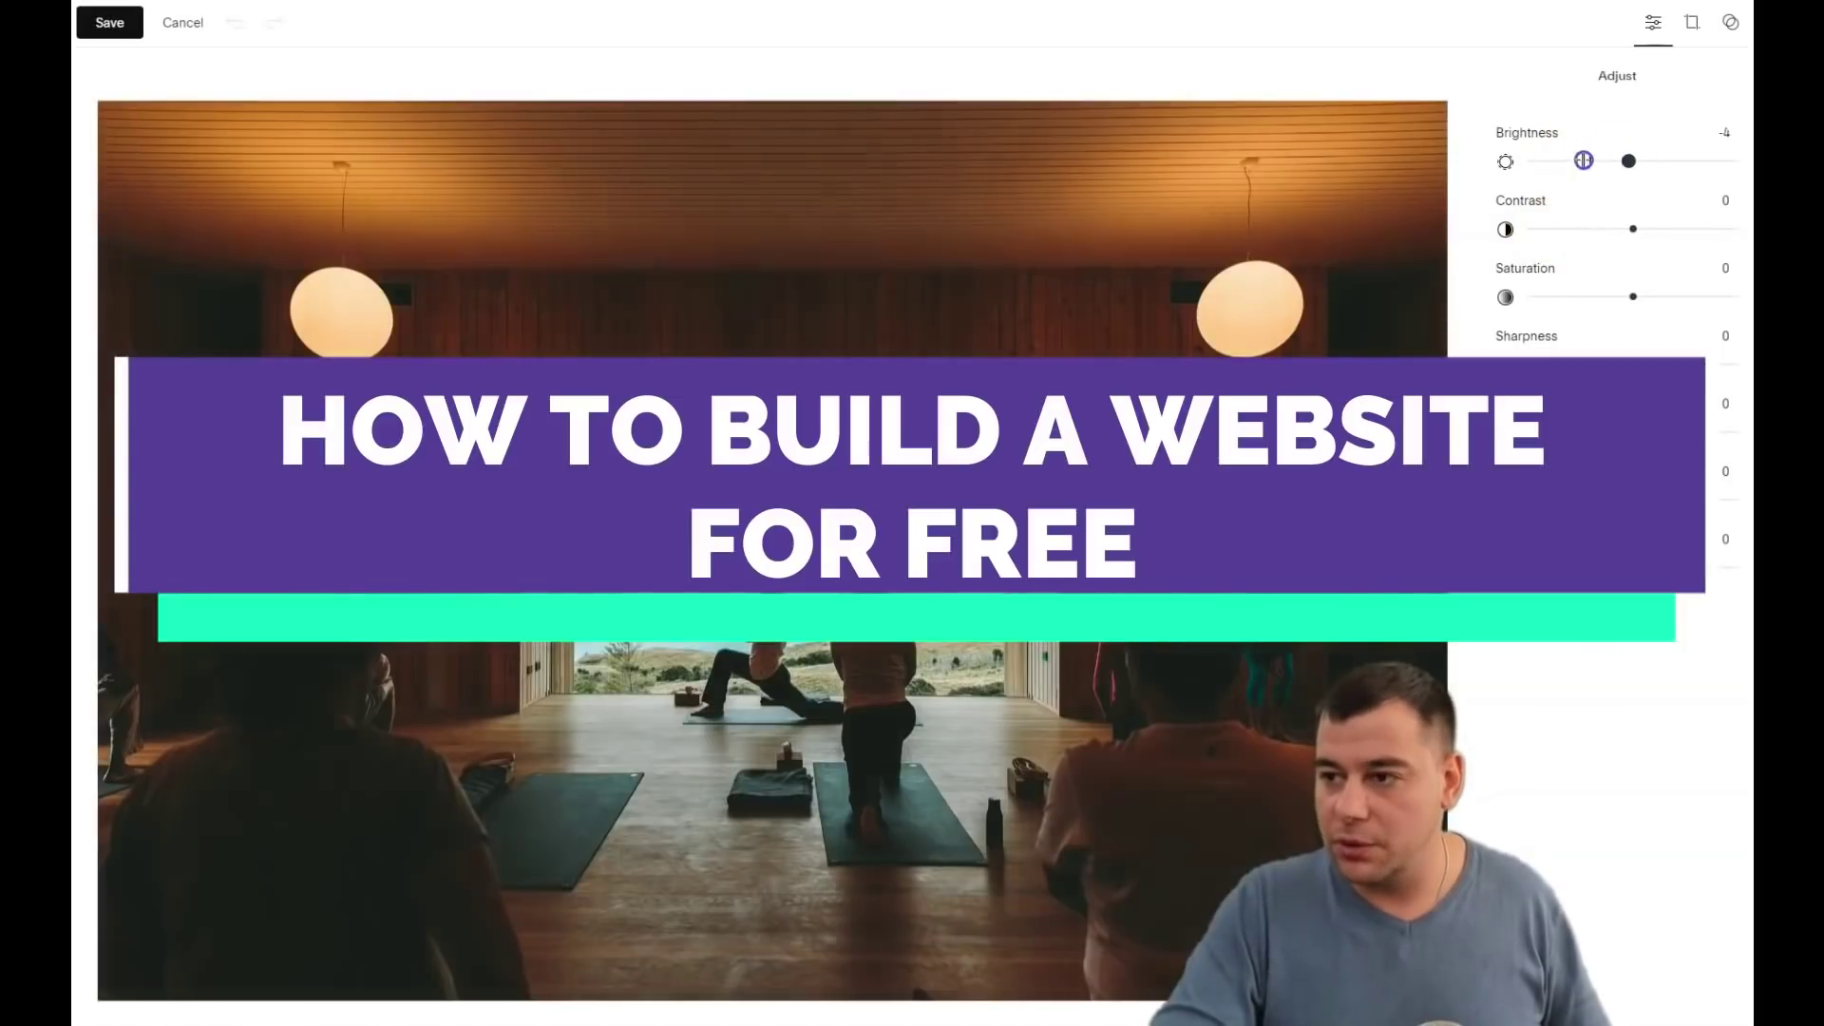
drag(1583, 160, 1545, 161)
drag(1633, 229, 1570, 230)
click(1700, 161)
drag(1683, 160, 1680, 160)
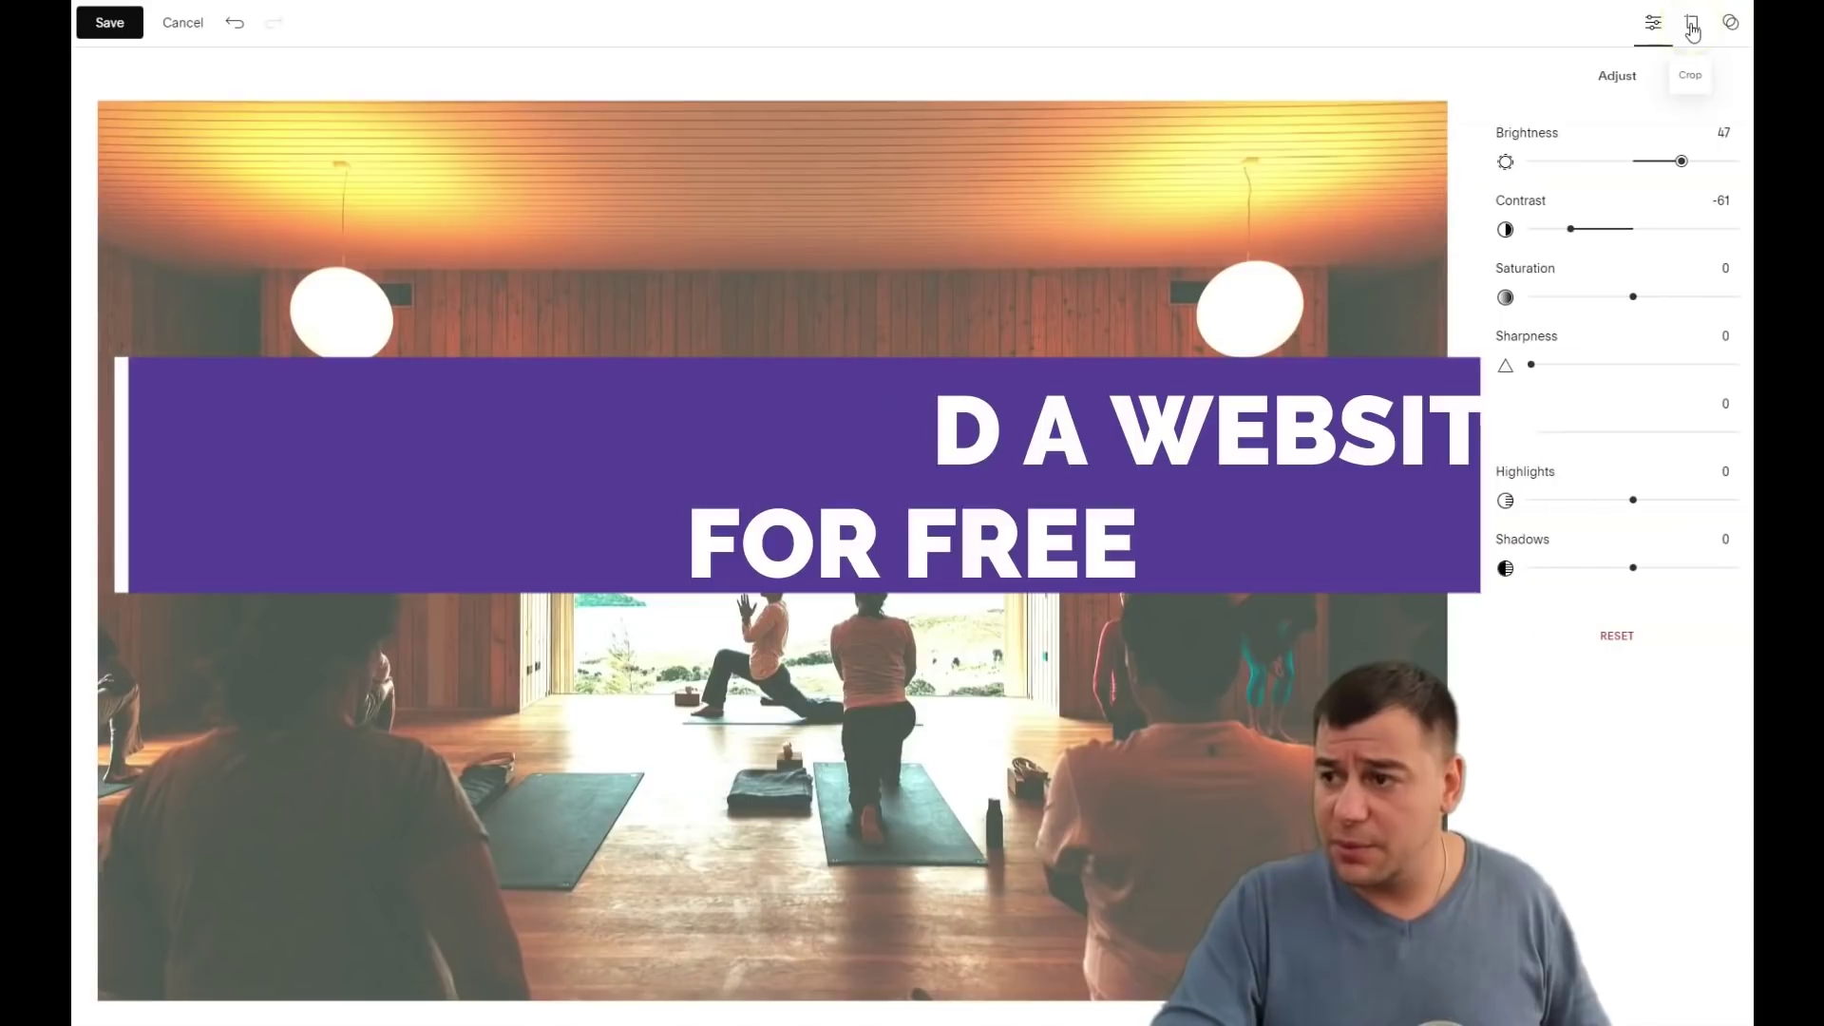
- Look at the preset photo filters, then cancel and discard all image edits
click(1730, 25)
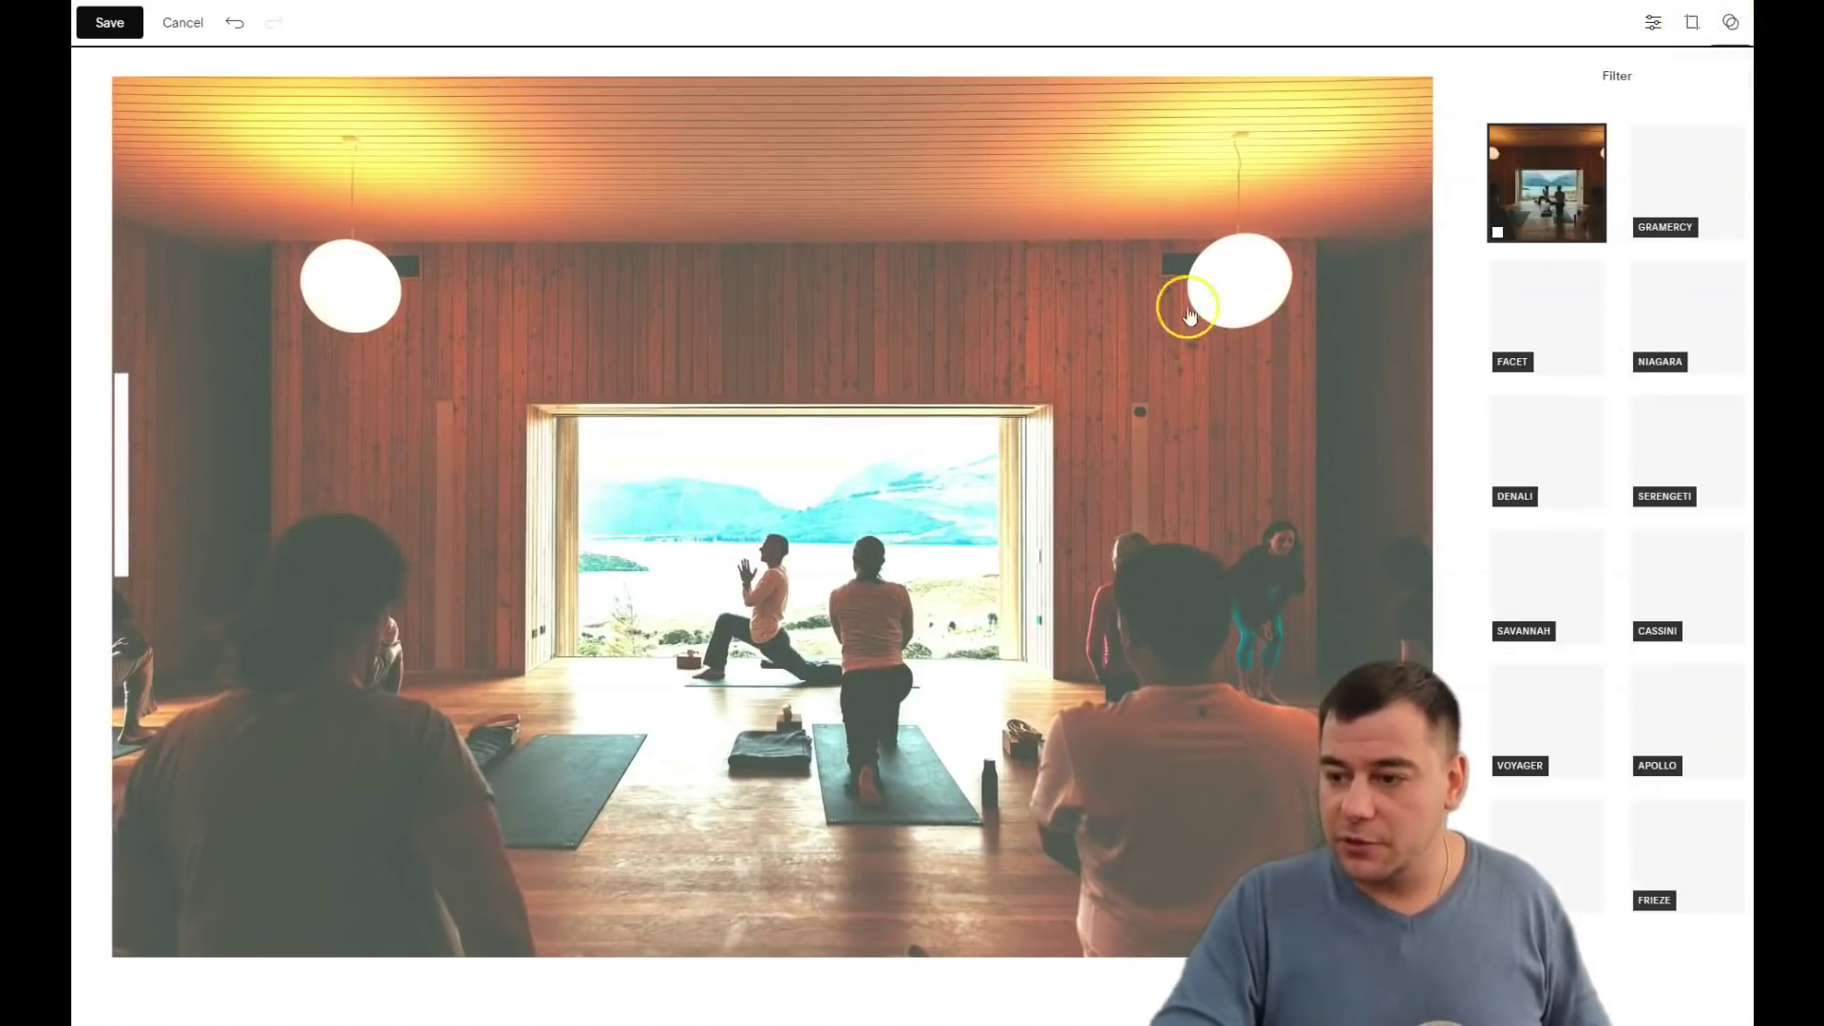
click(182, 32)
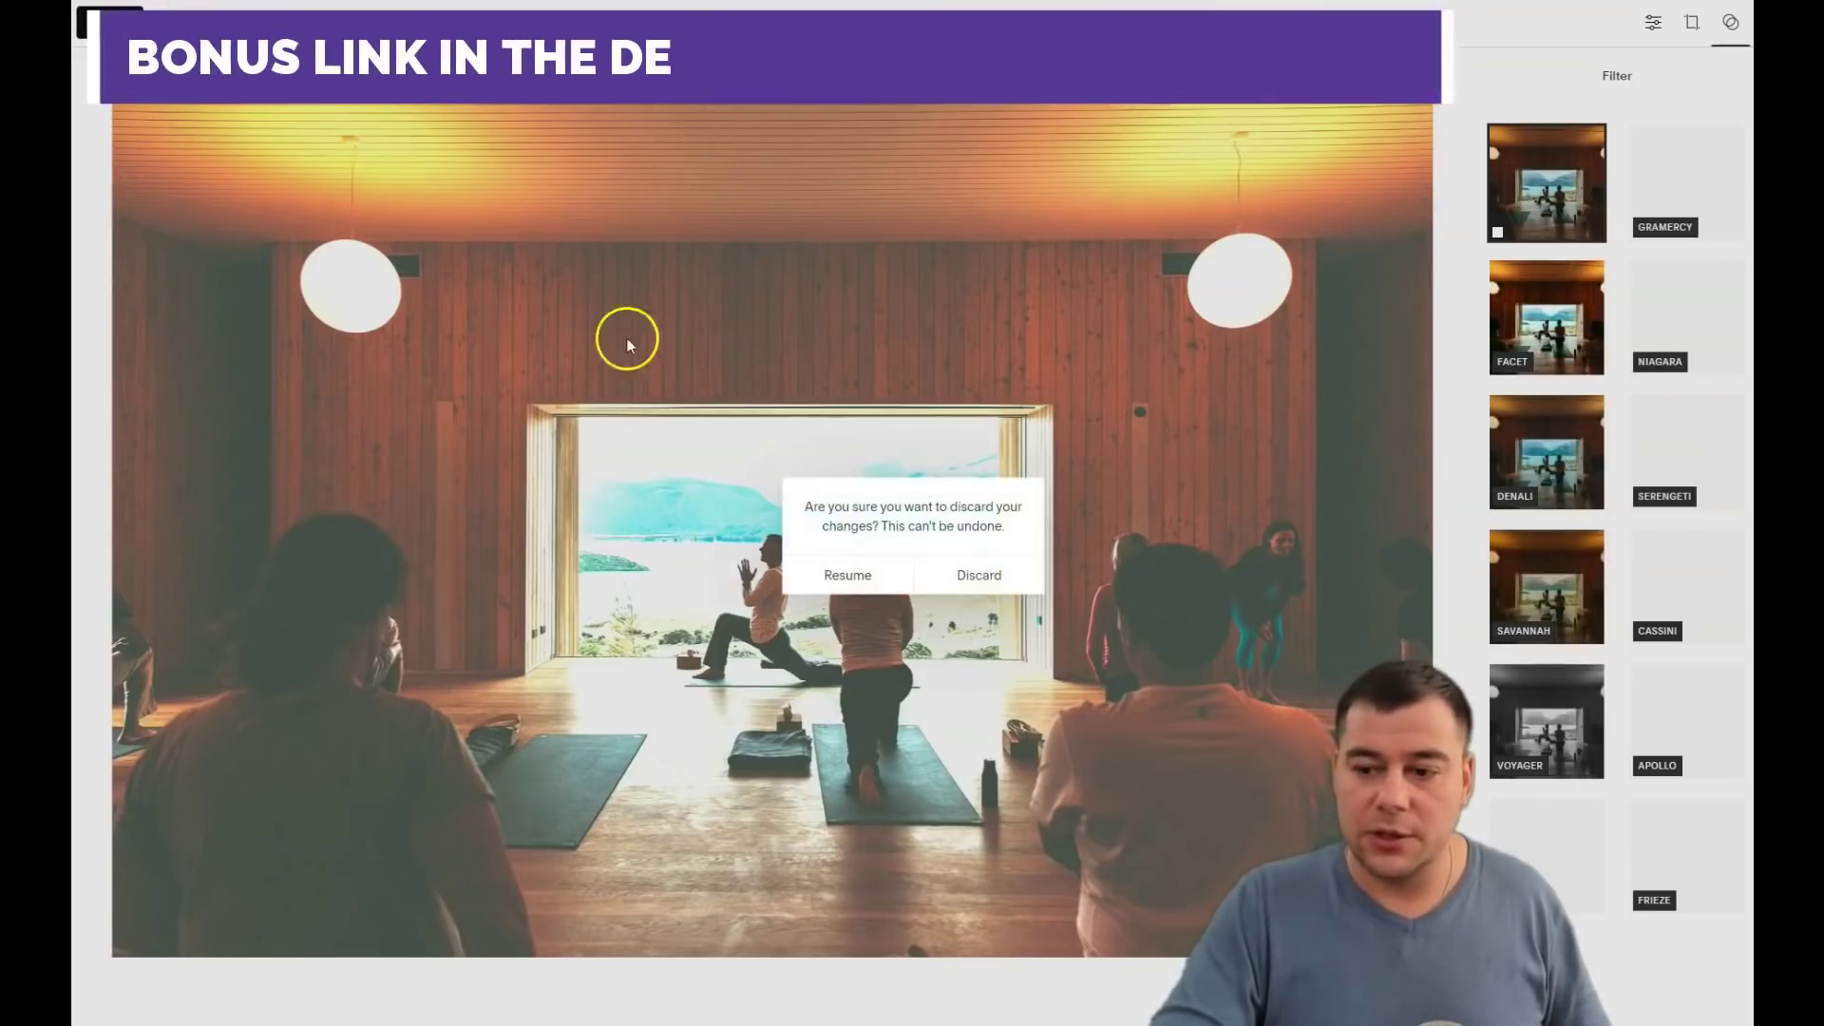
click(968, 569)
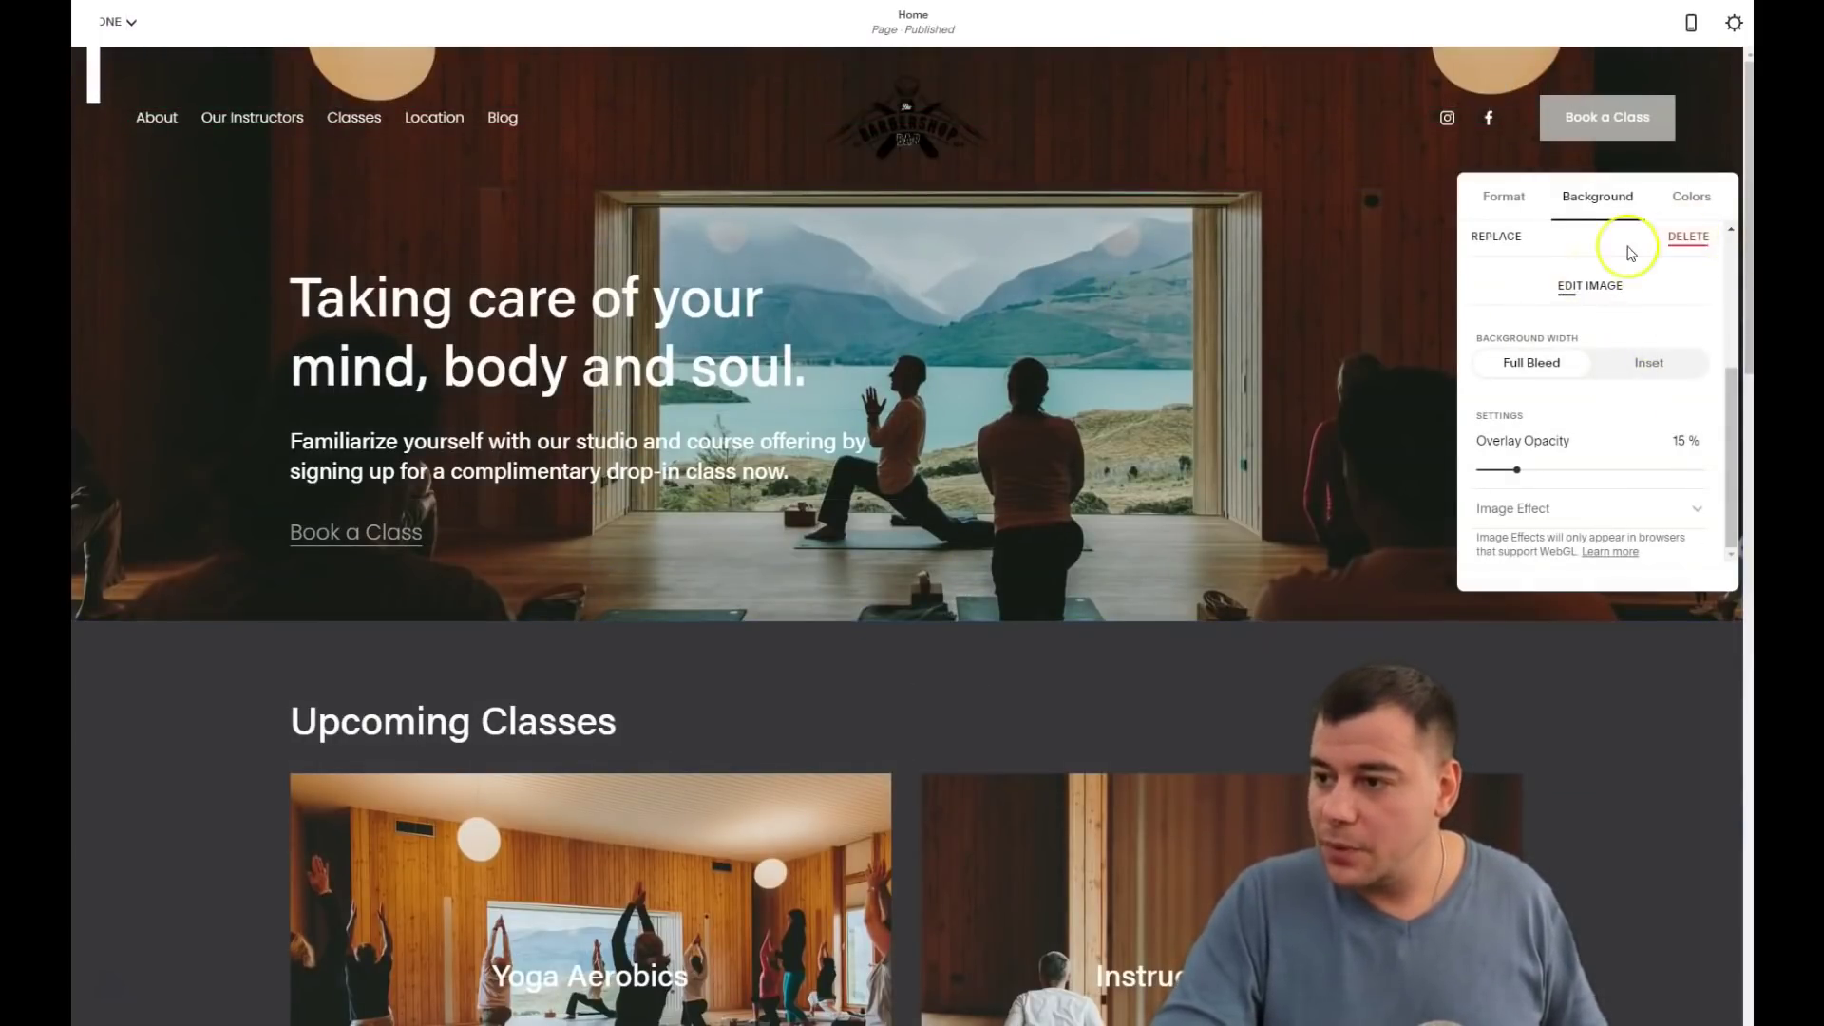
scroll(1626, 274, up, 3)
- Delete the hero's background photo
click(1688, 487)
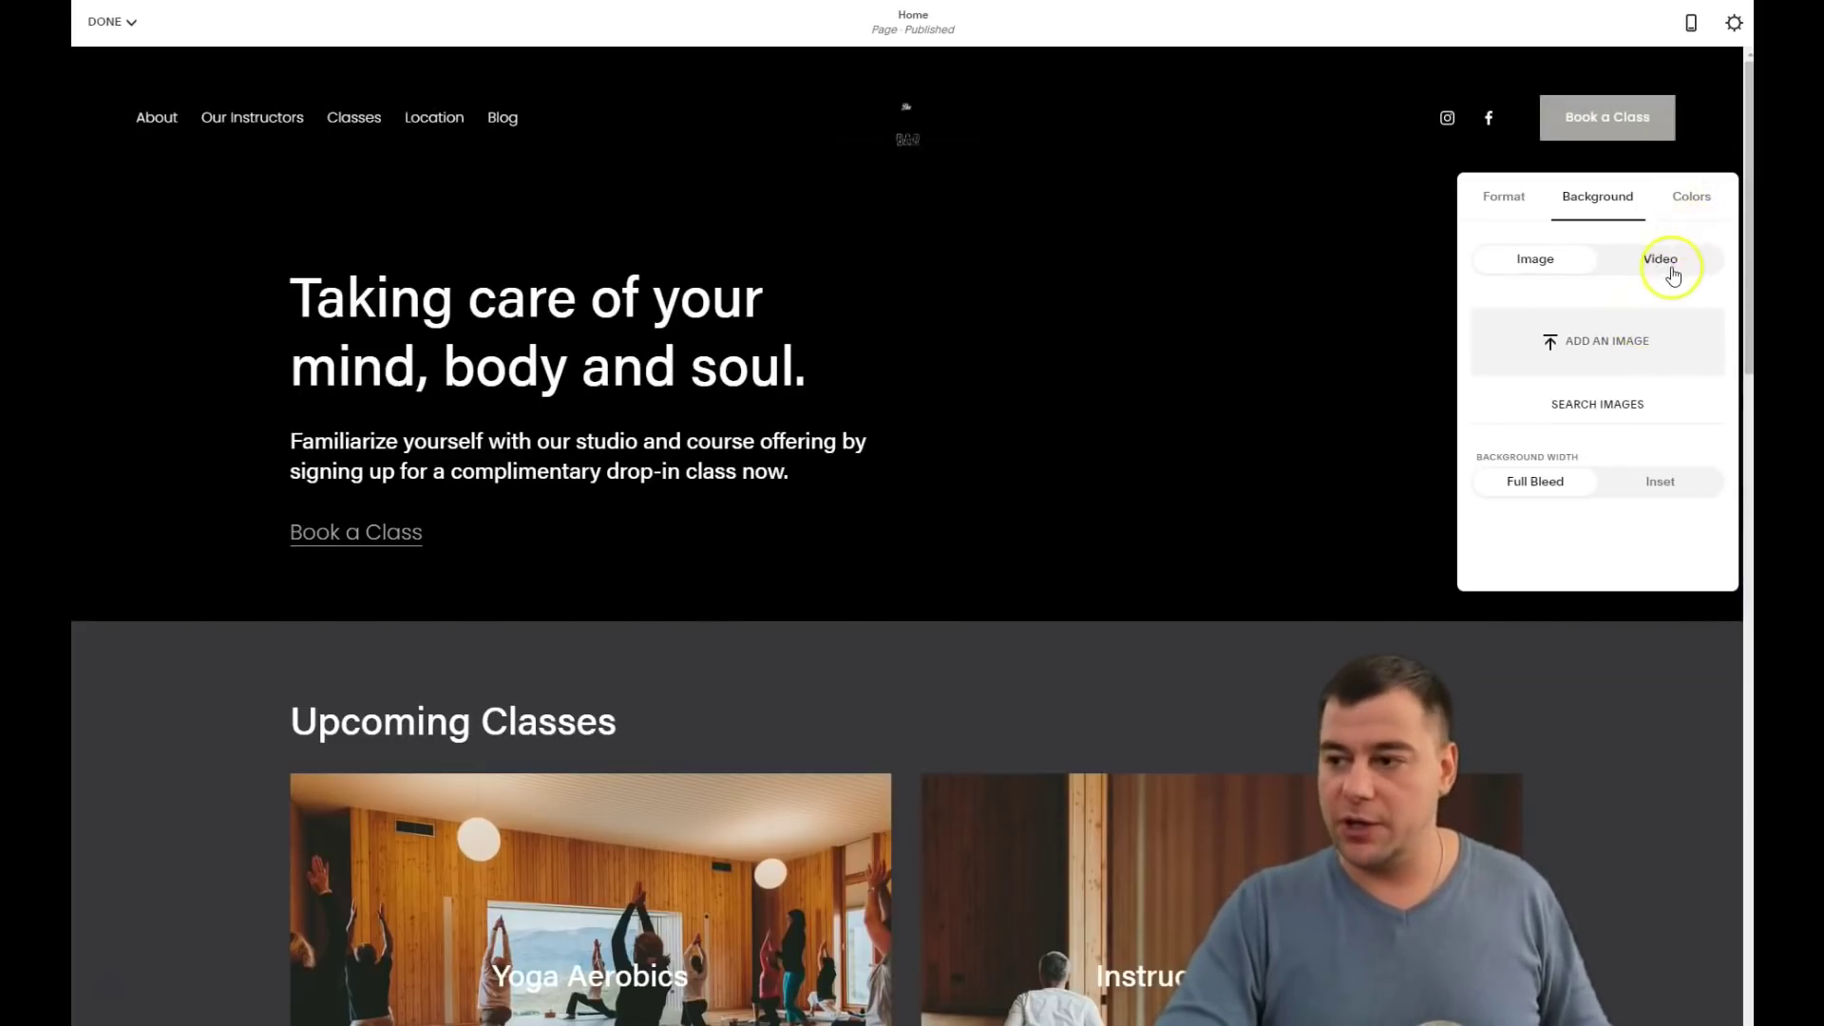
click(1691, 200)
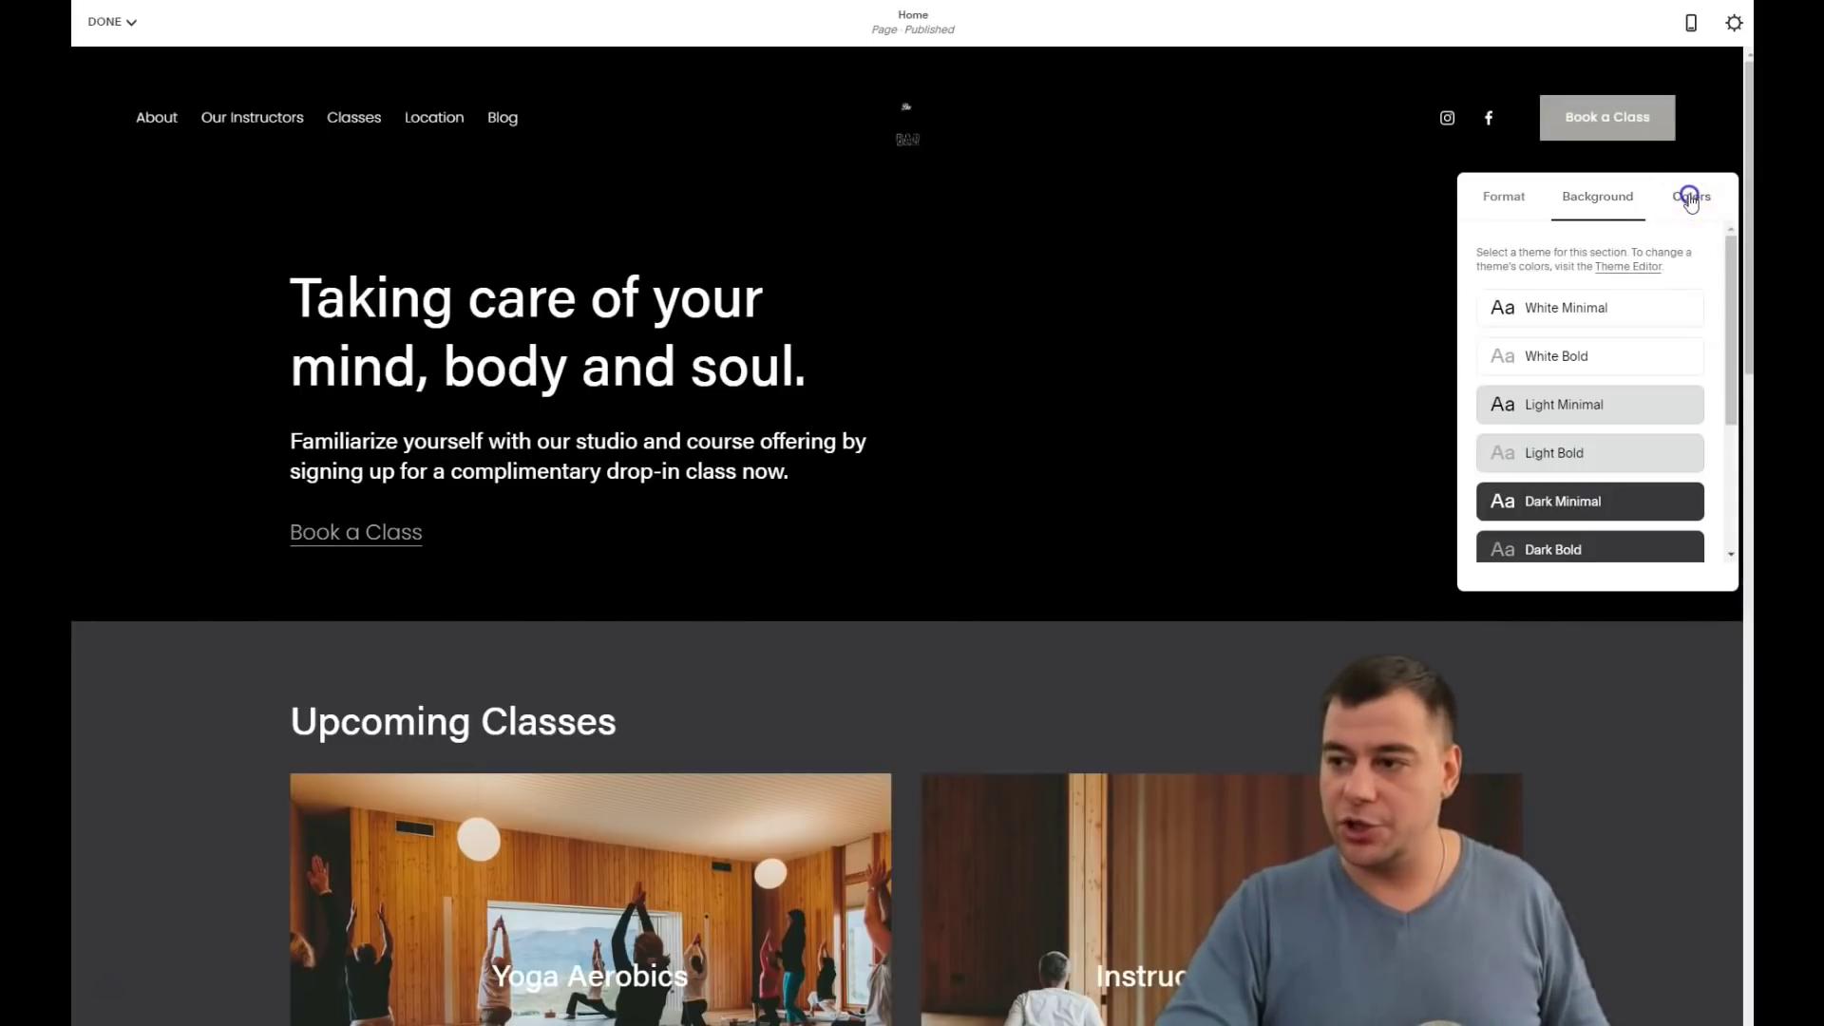
scroll(1559, 409, down, 3)
scroll(1555, 408, up, 3)
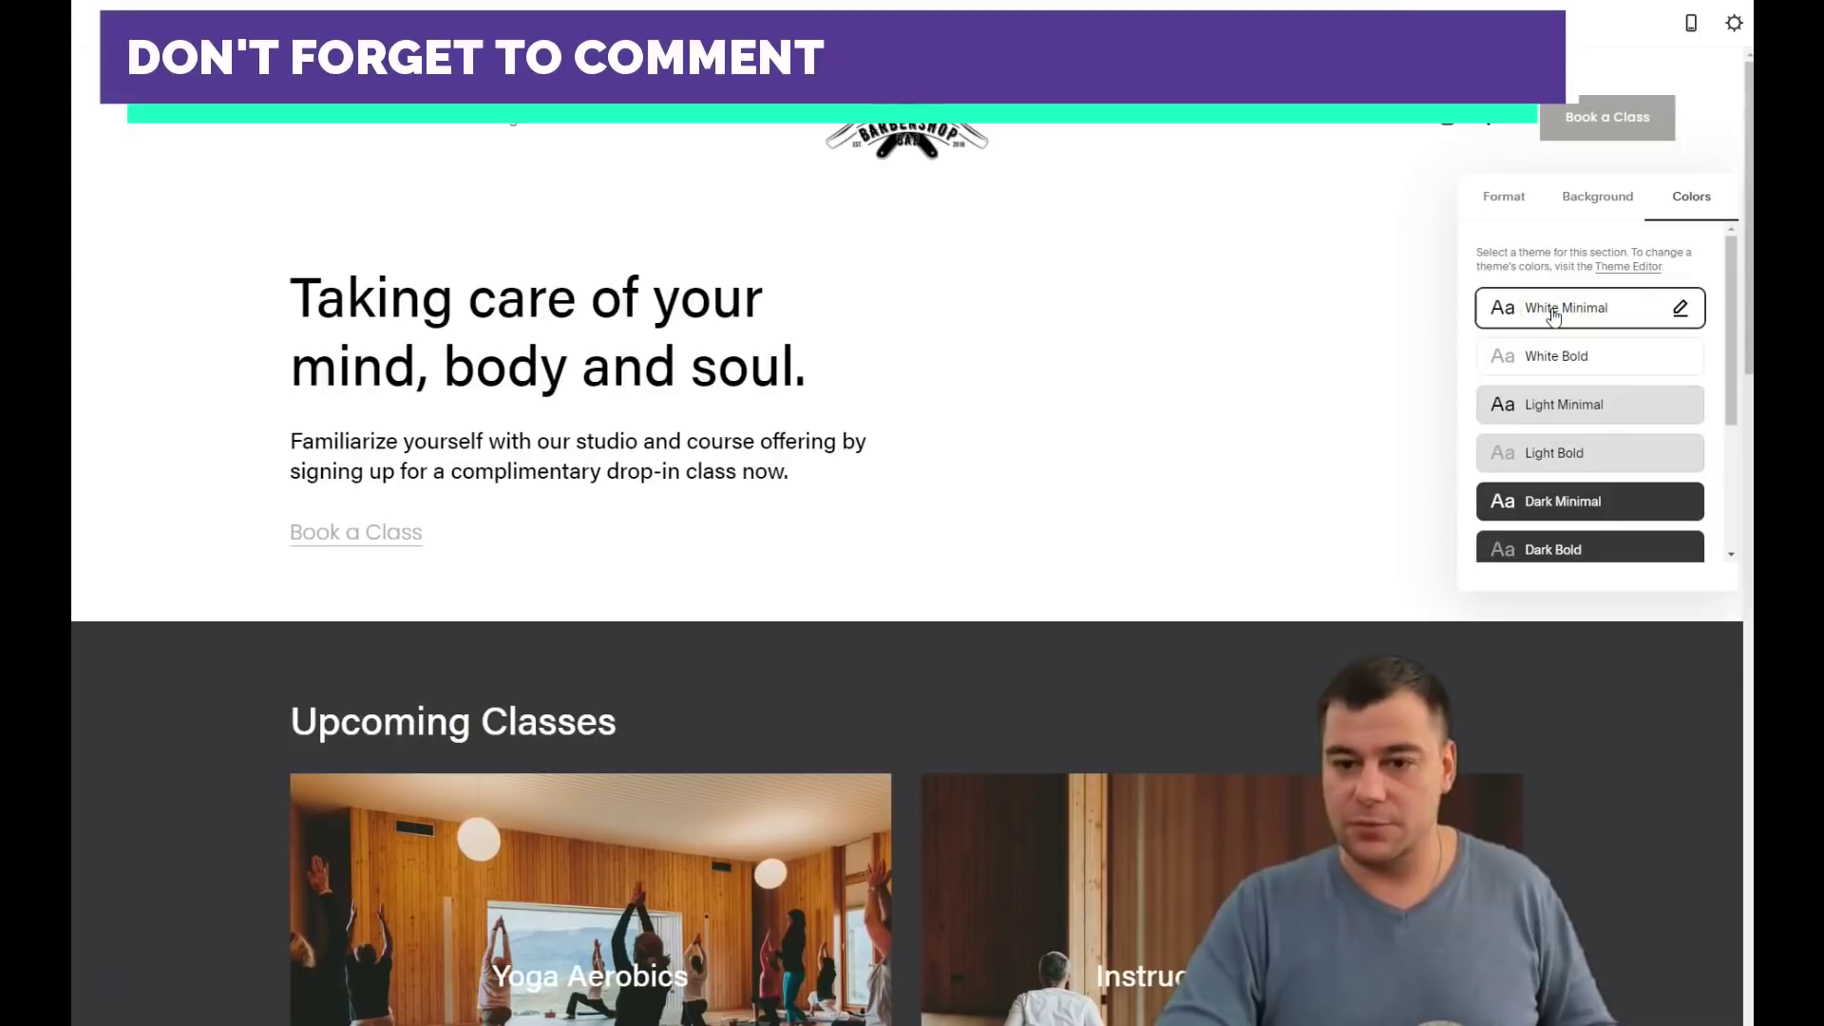
- Try White Bold, Light Bold, Light Minimal, Dark Bold, Black Bold and Accent Light themes on the hero
click(1558, 357)
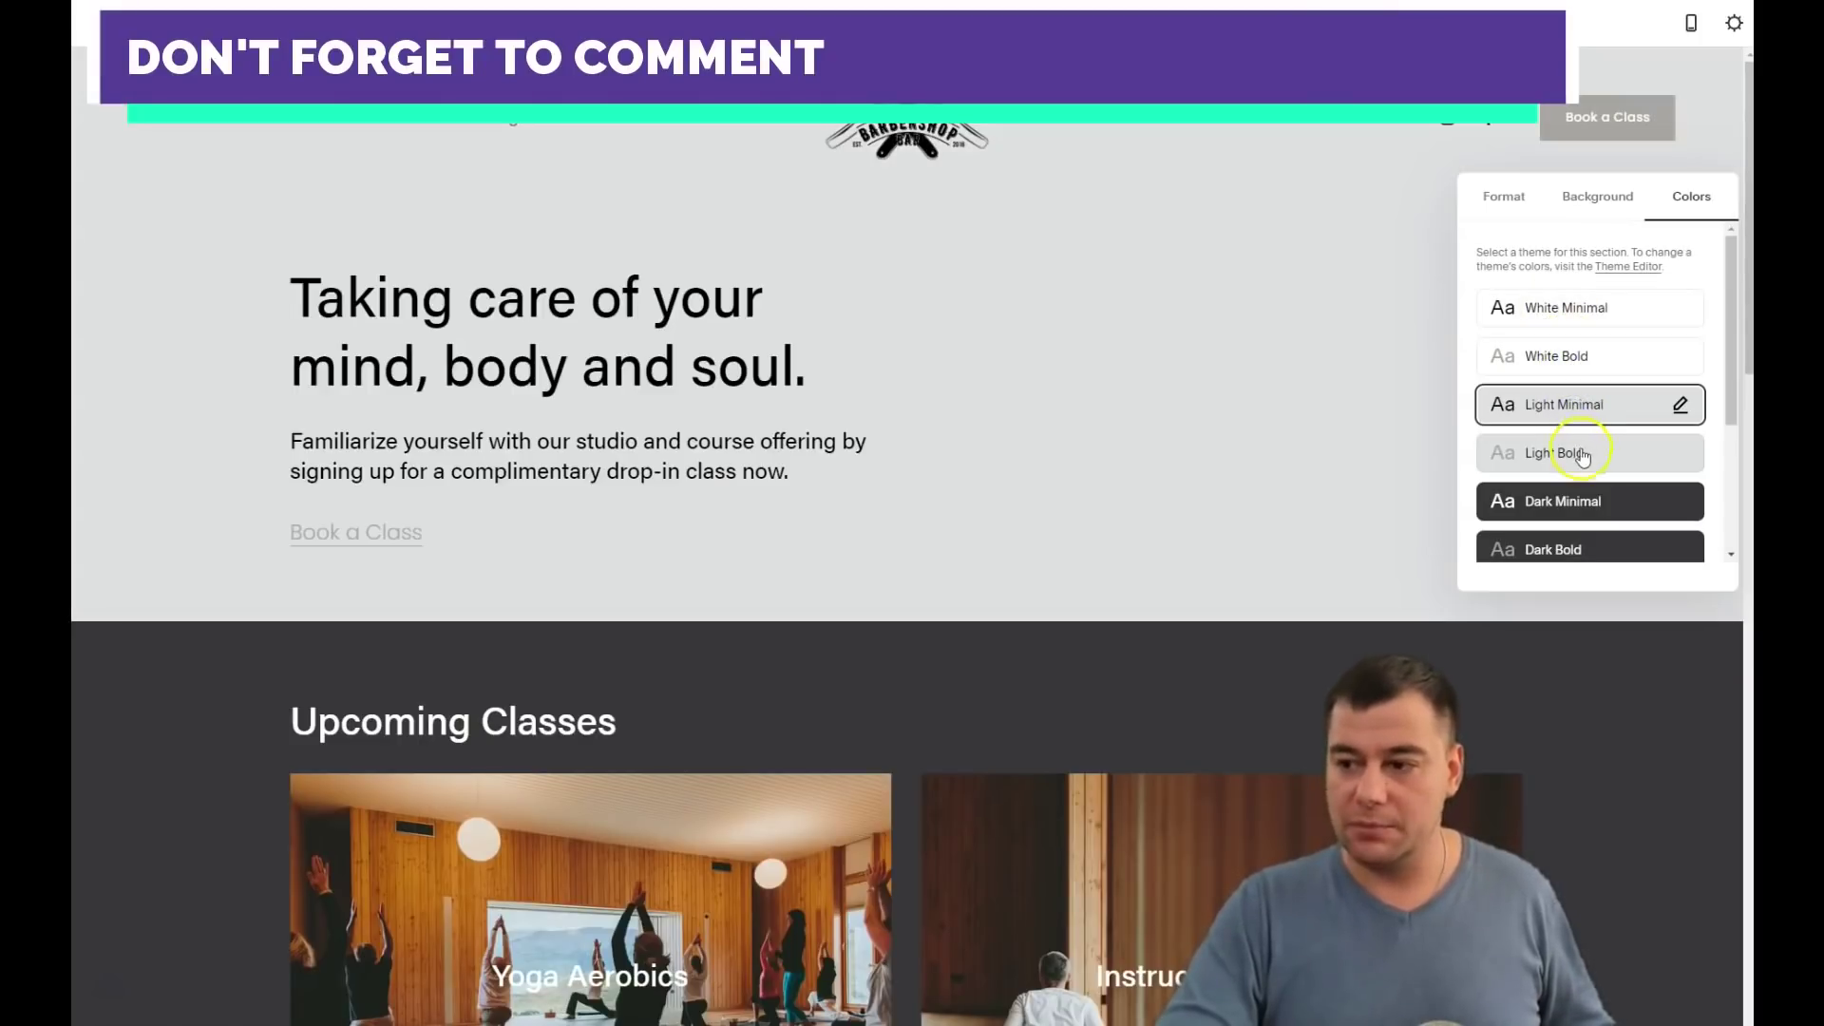
click(1580, 456)
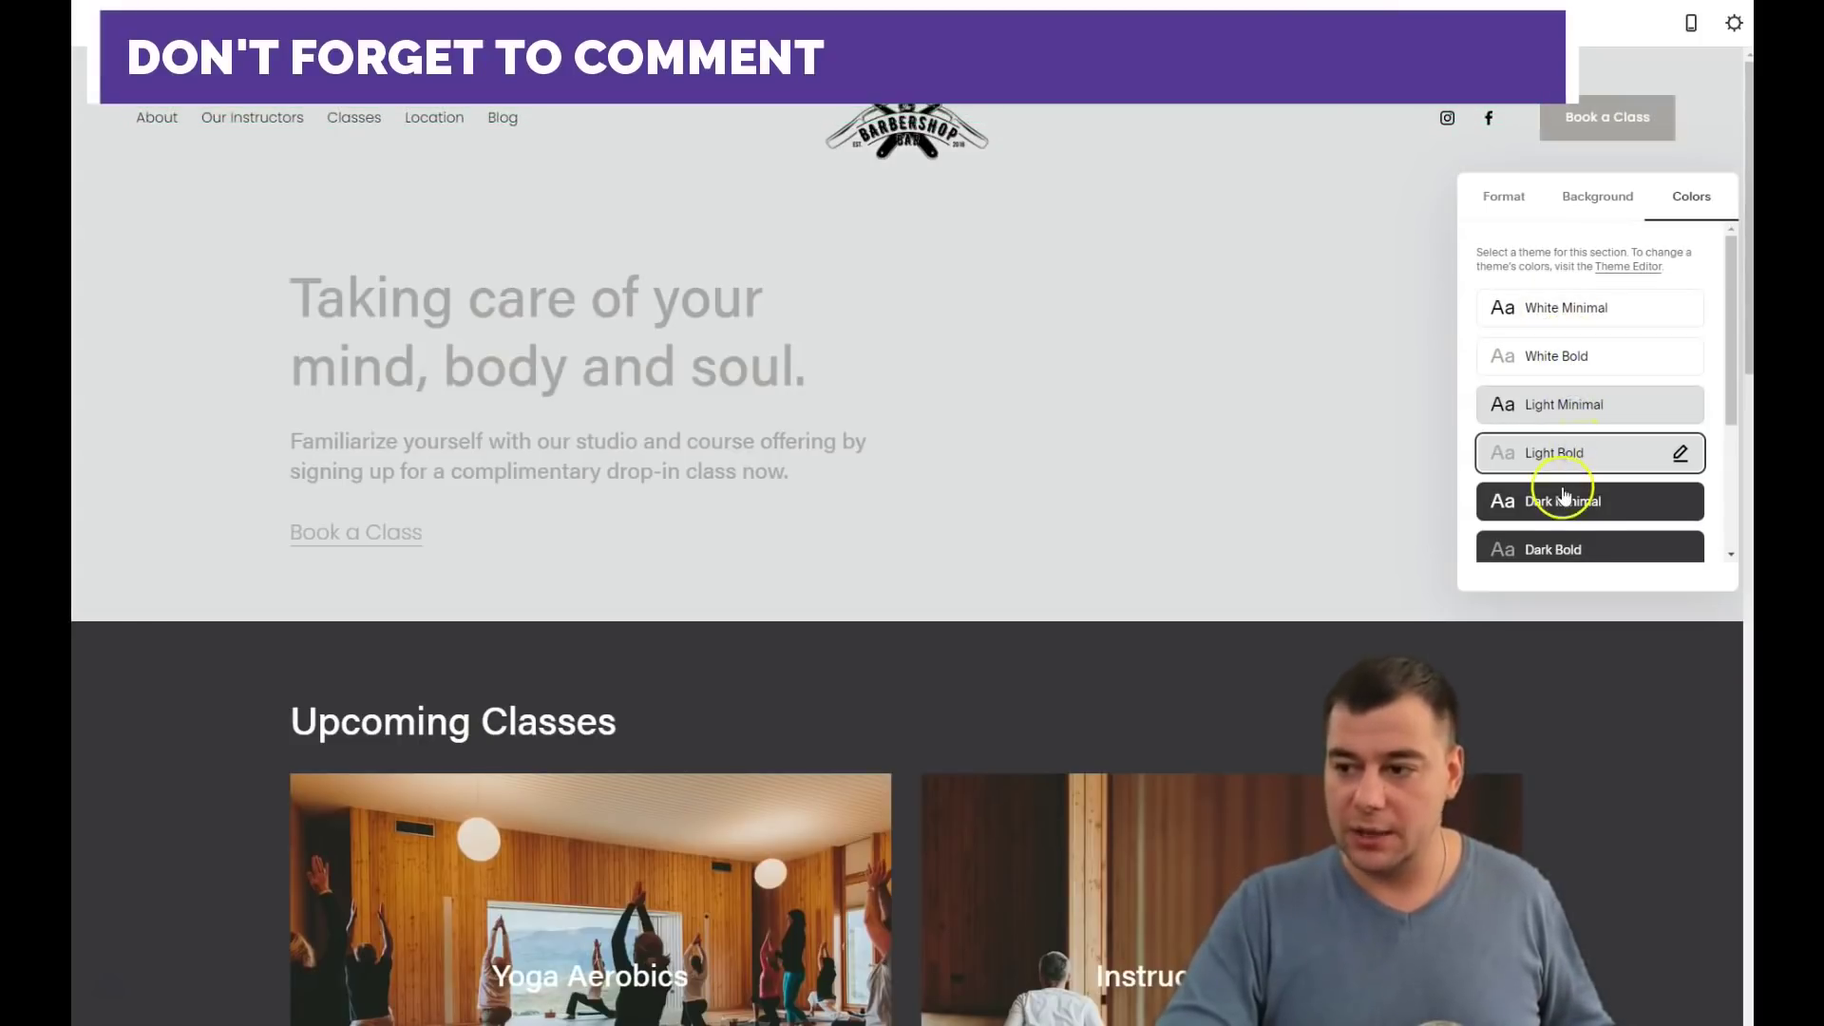
click(1543, 408)
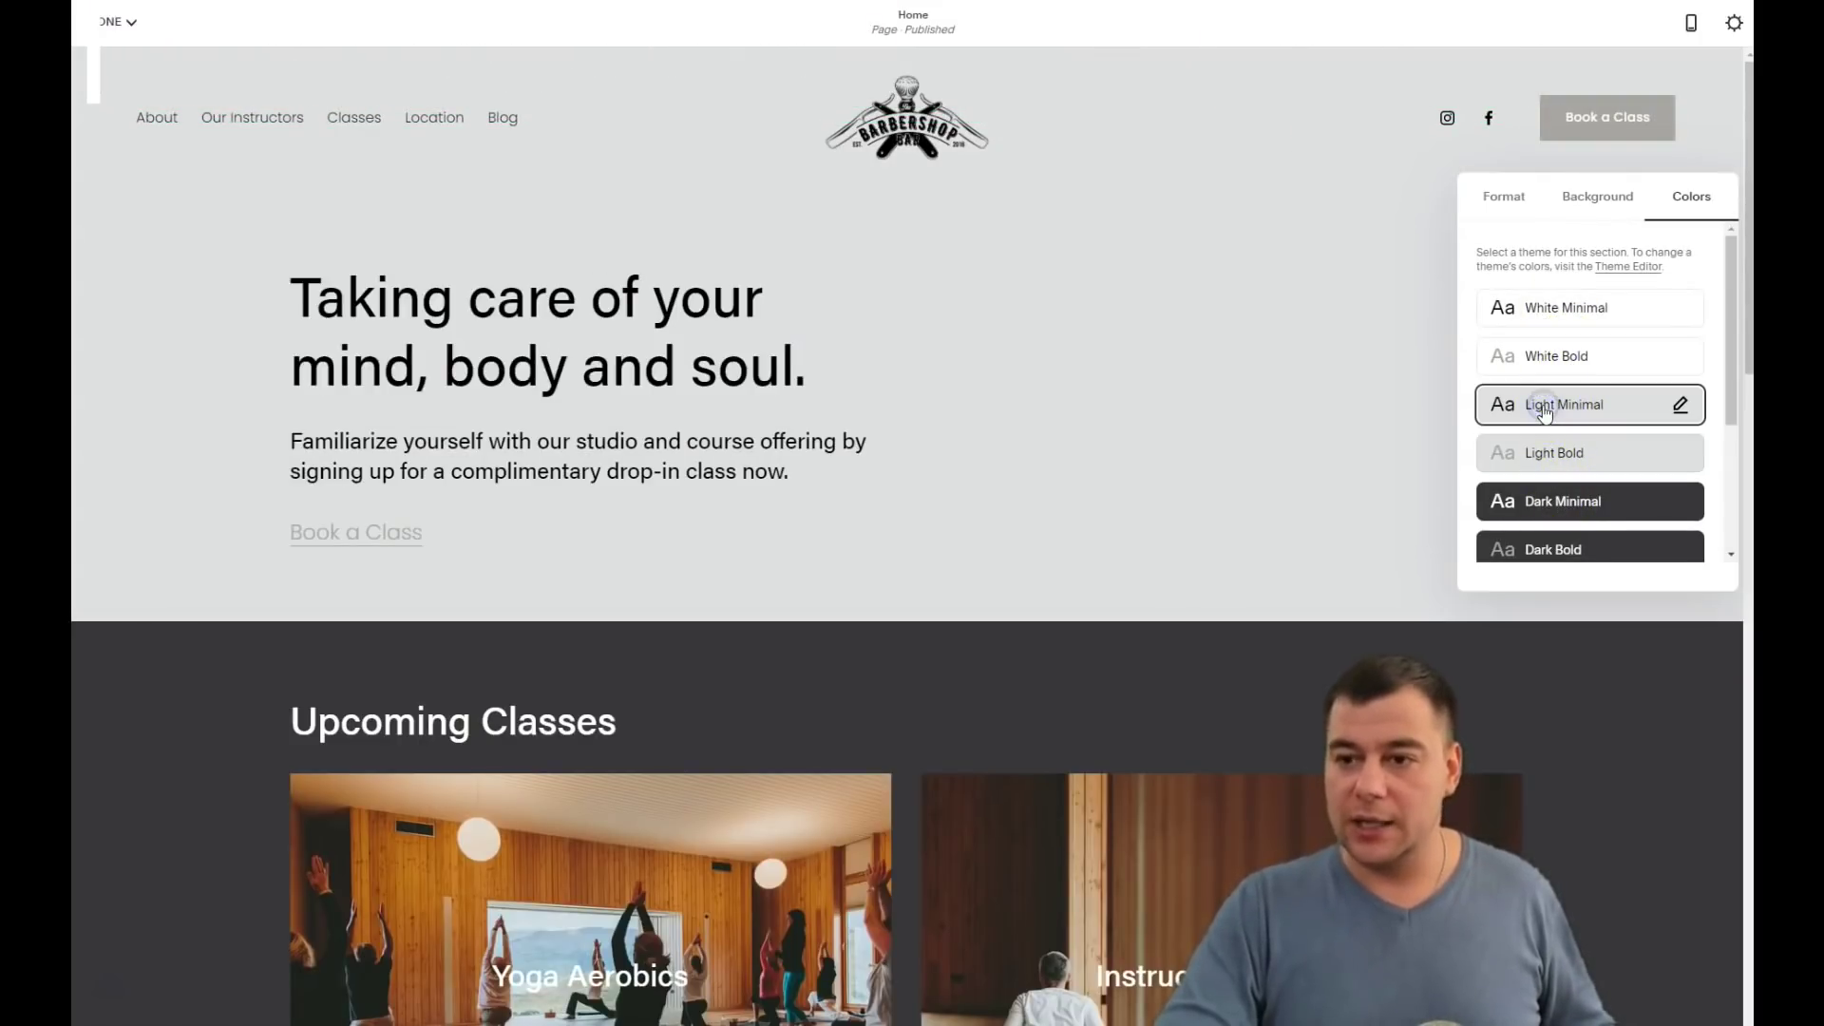
scroll(1556, 403, down, 2)
click(1562, 389)
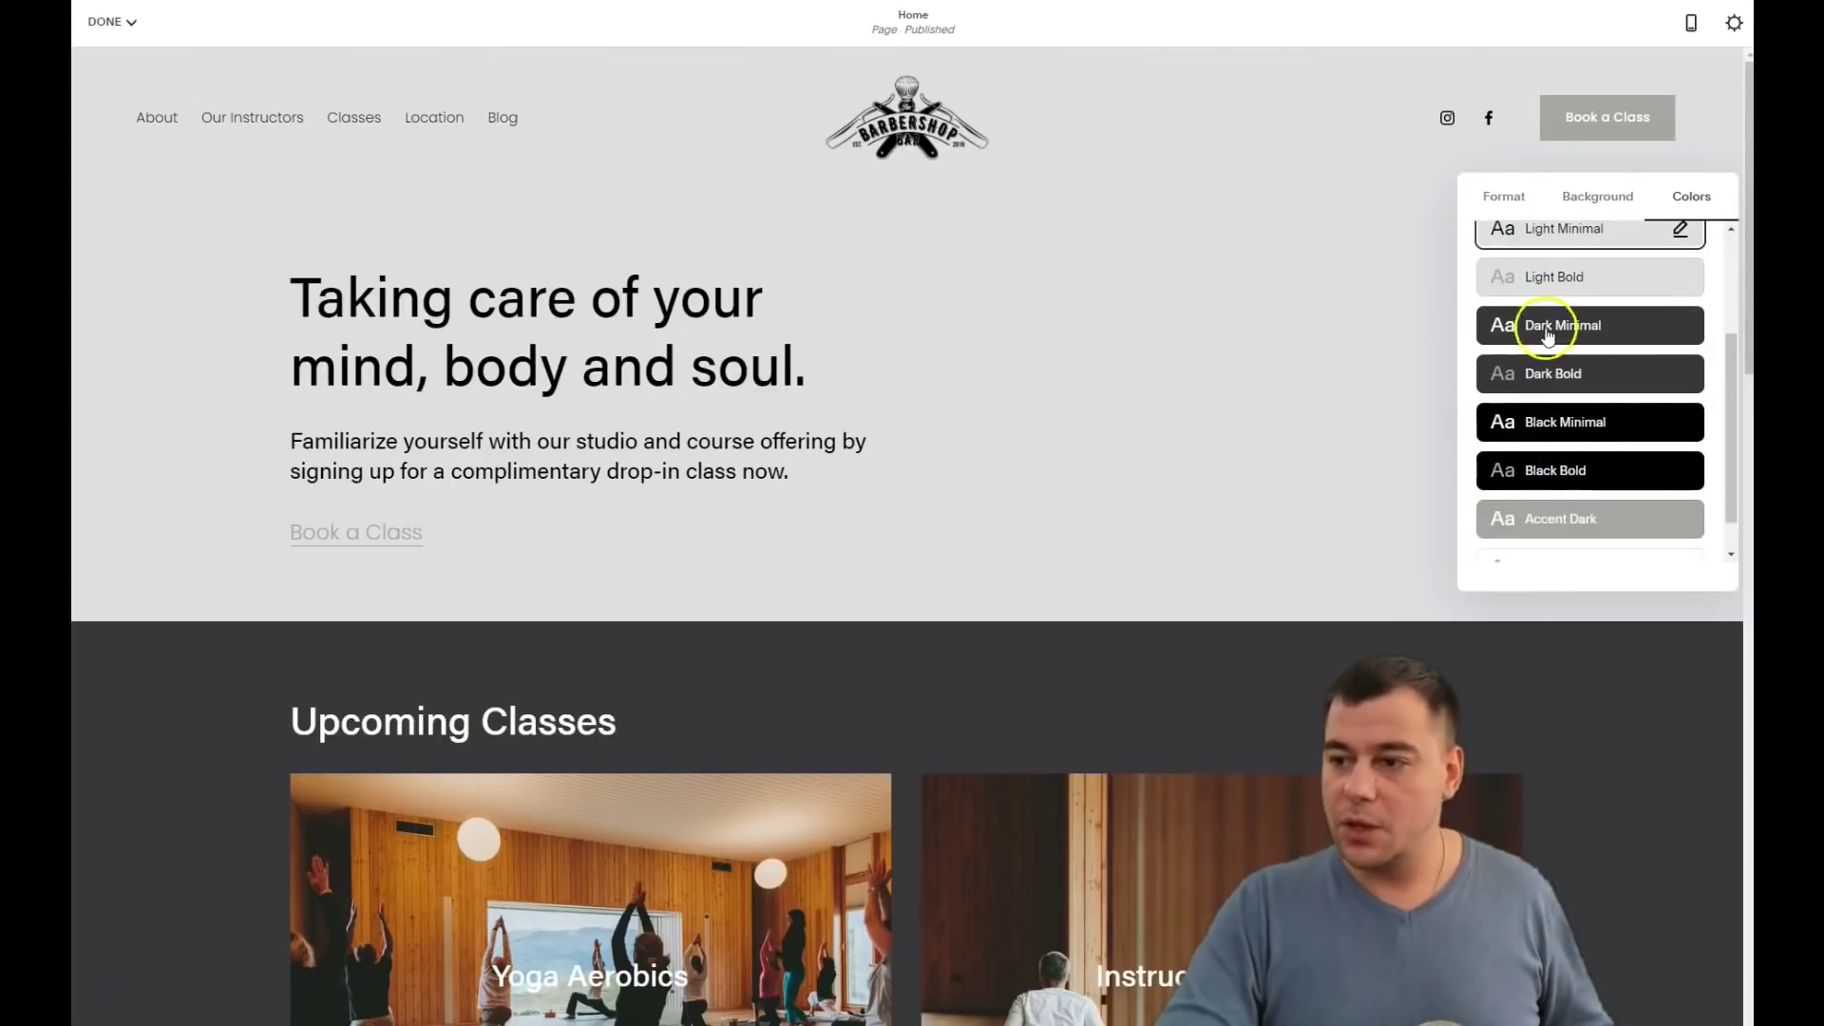
click(1556, 373)
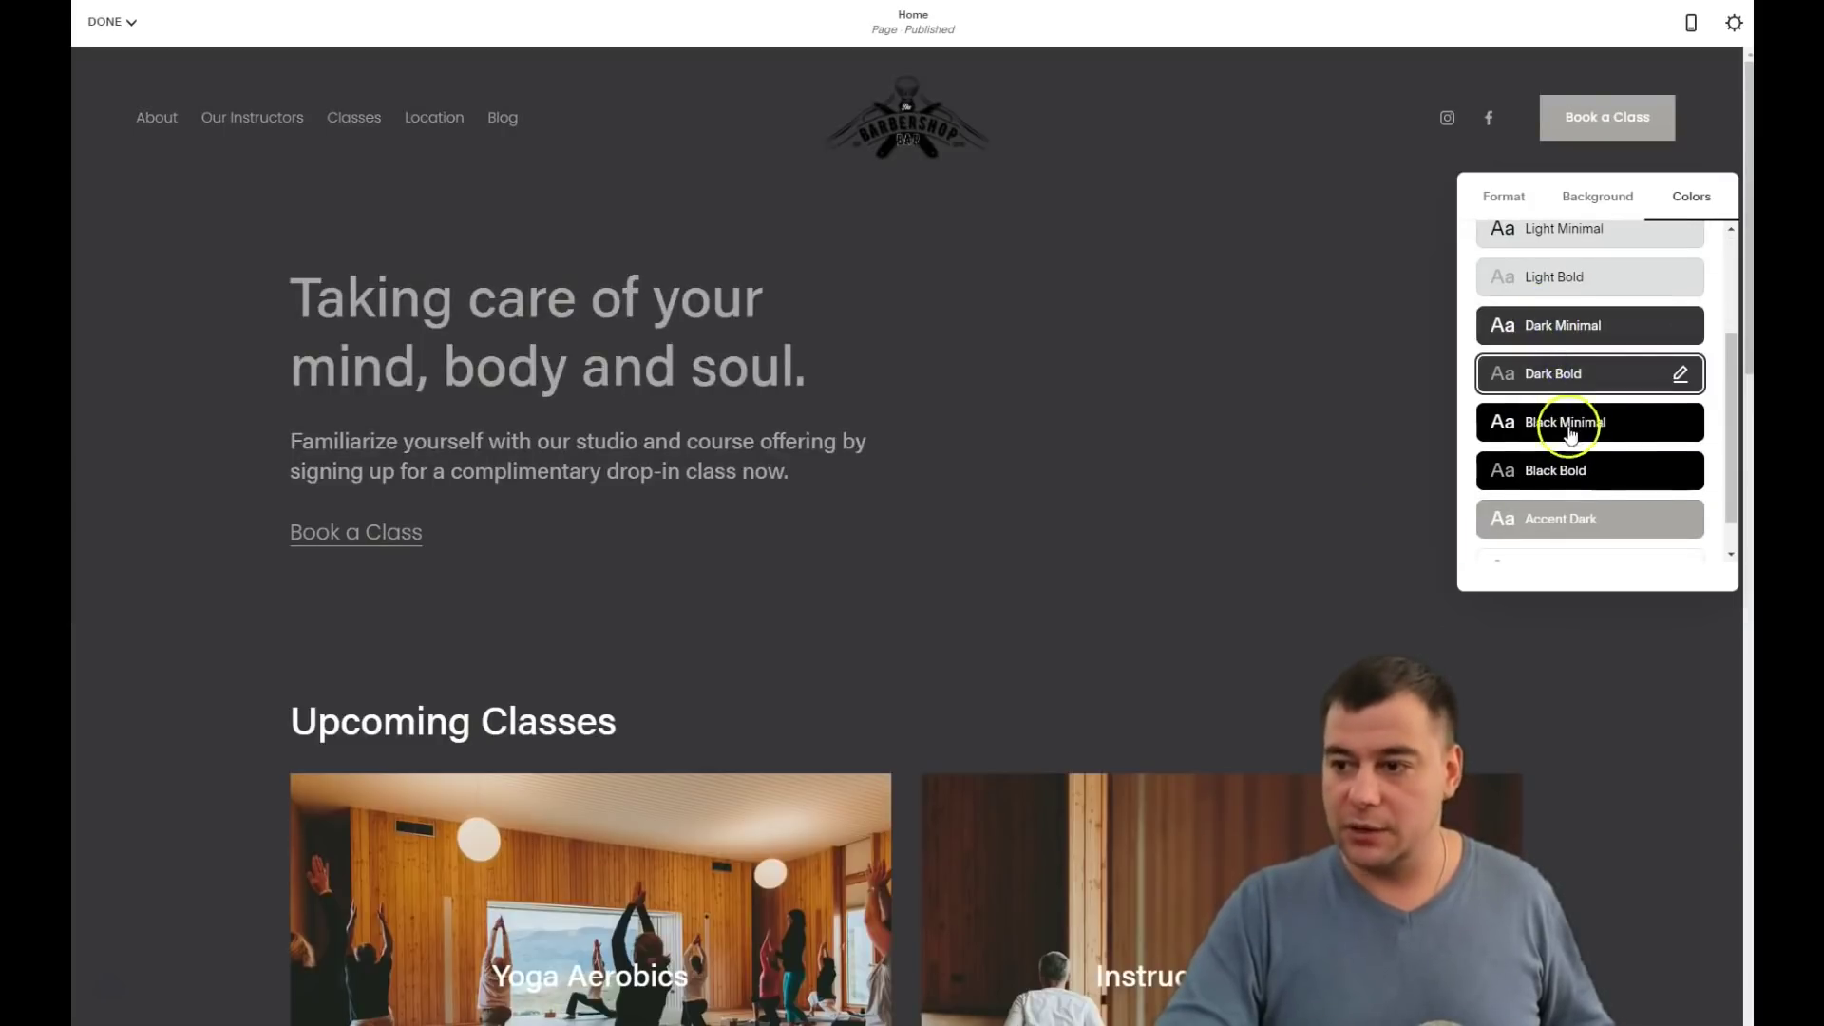
click(1564, 471)
scroll(1574, 442, down, 1)
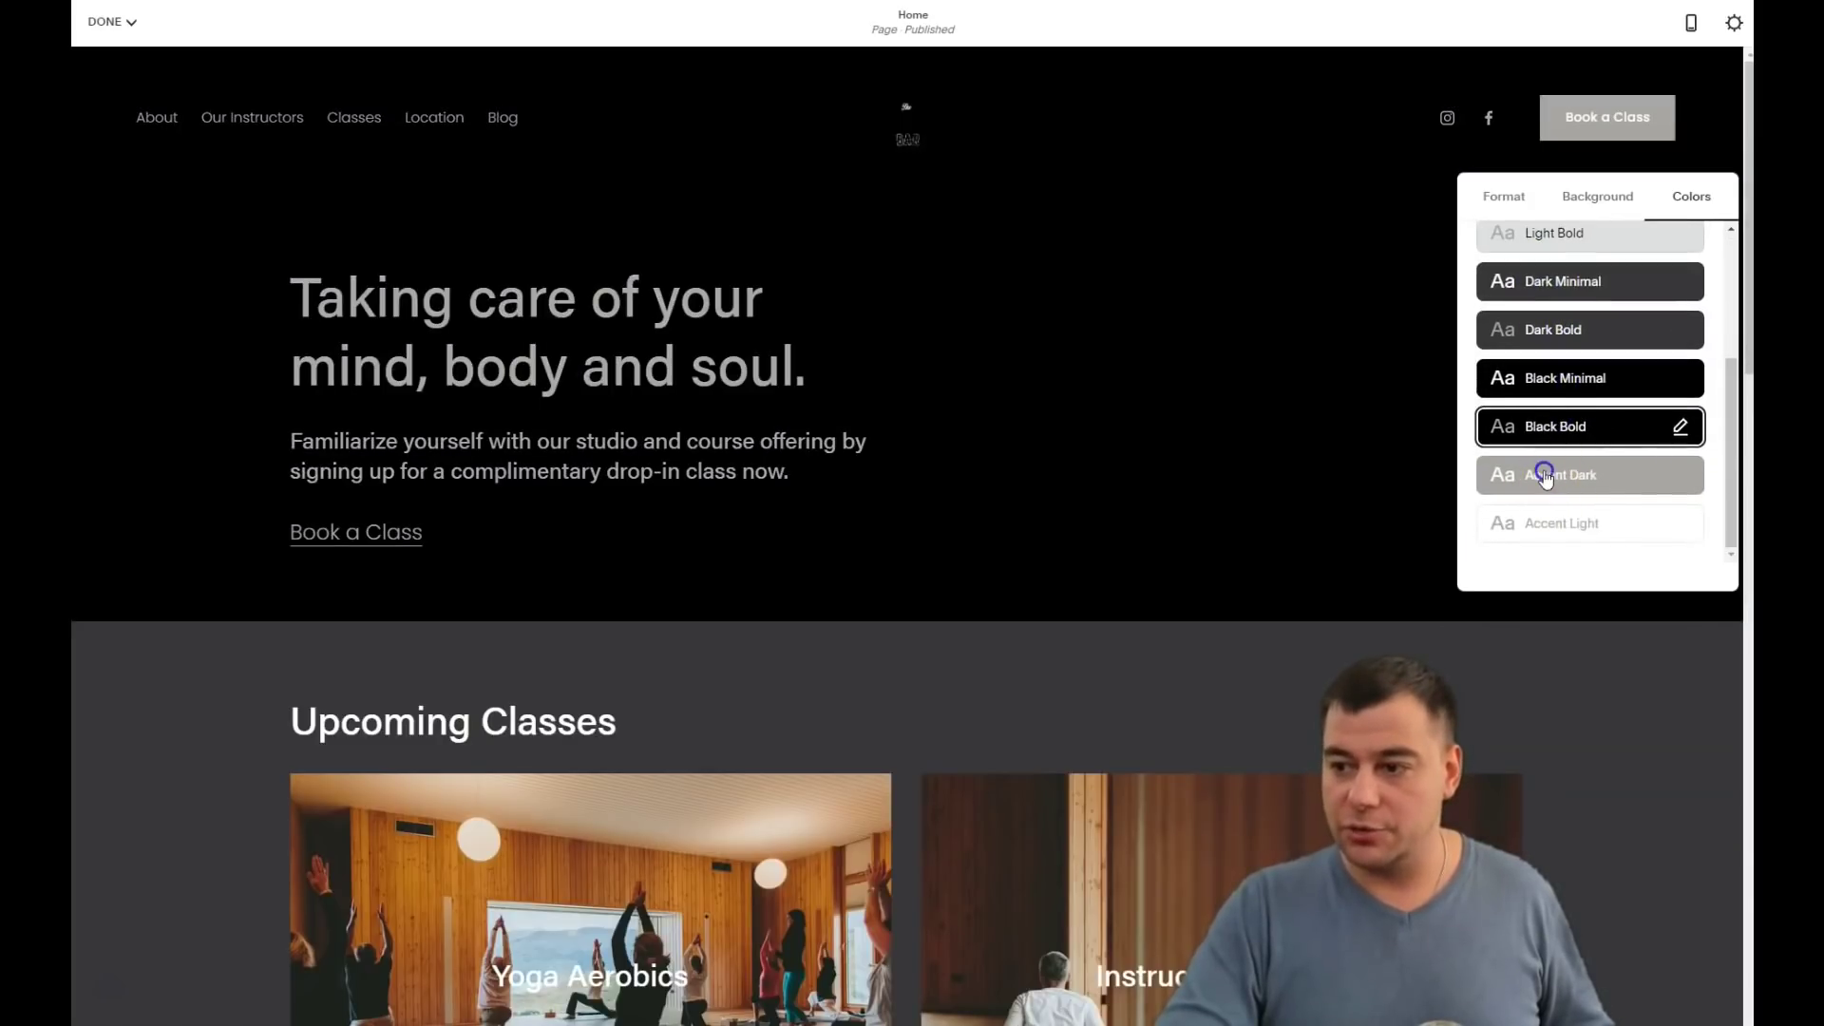
click(1571, 525)
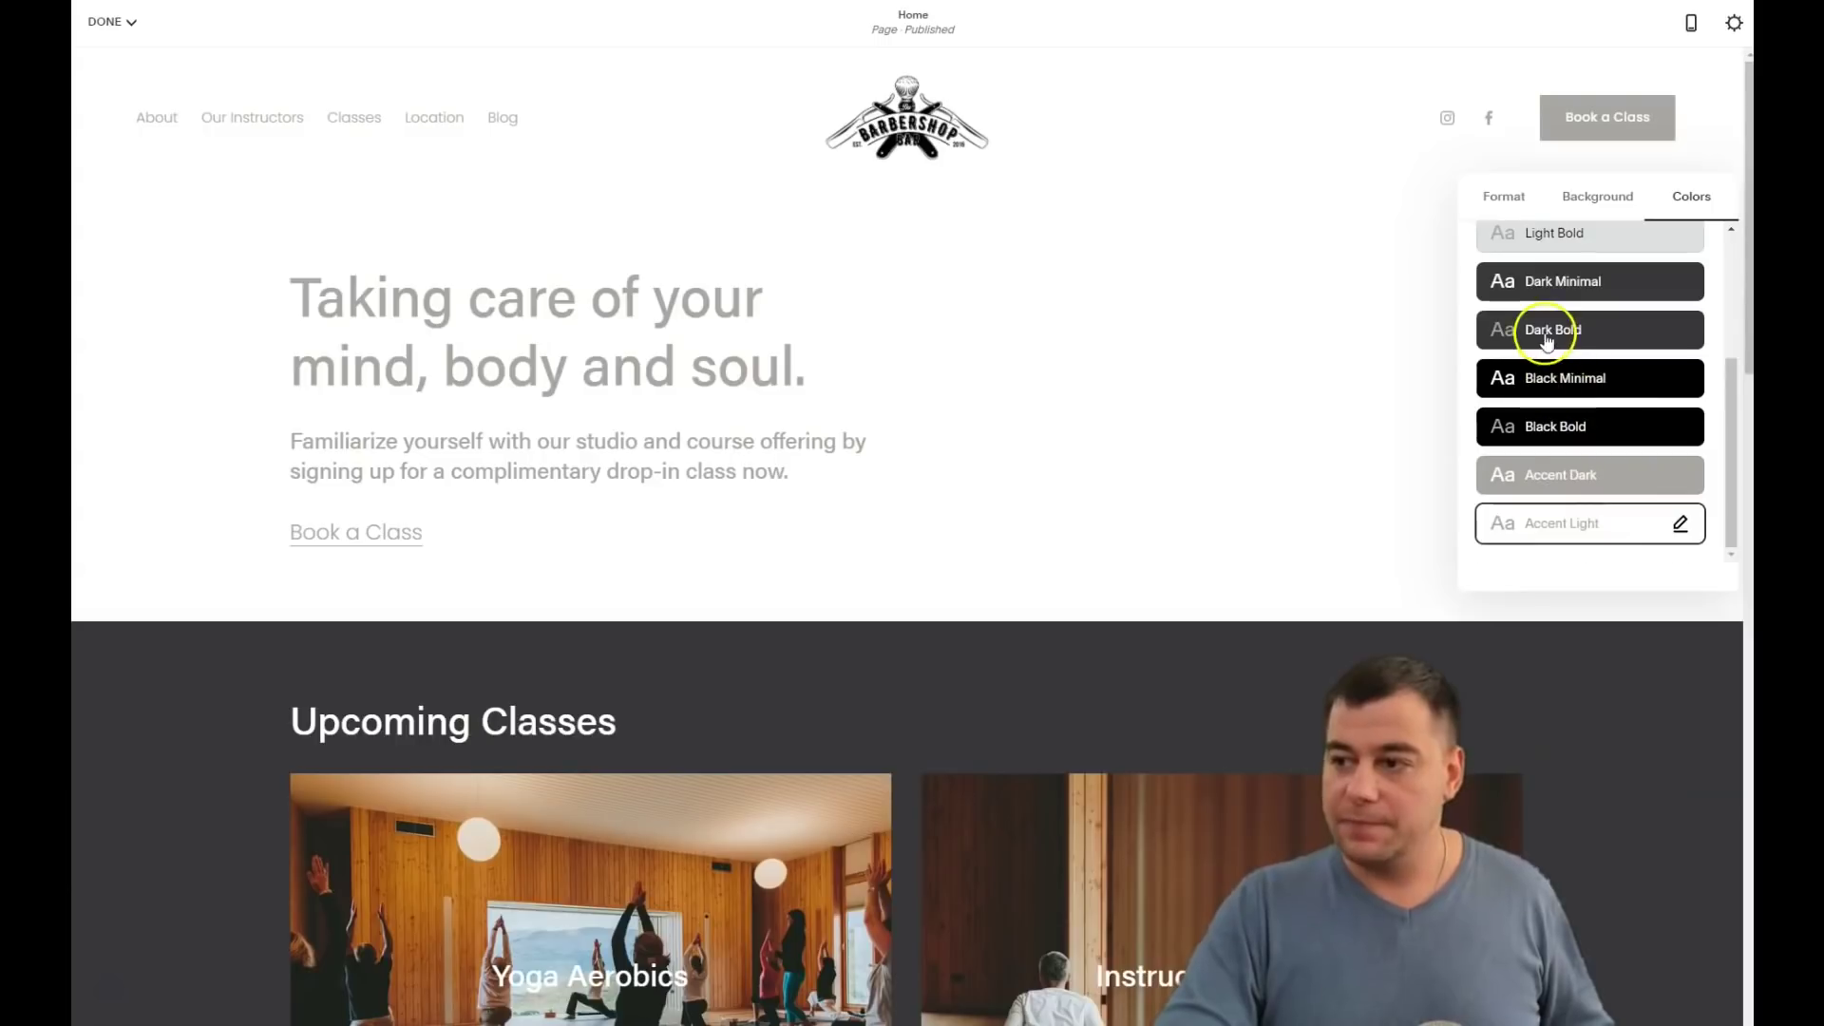
- Settle on the Light Minimal colour theme for the hero and close the settings
scroll(1547, 340, up, 3)
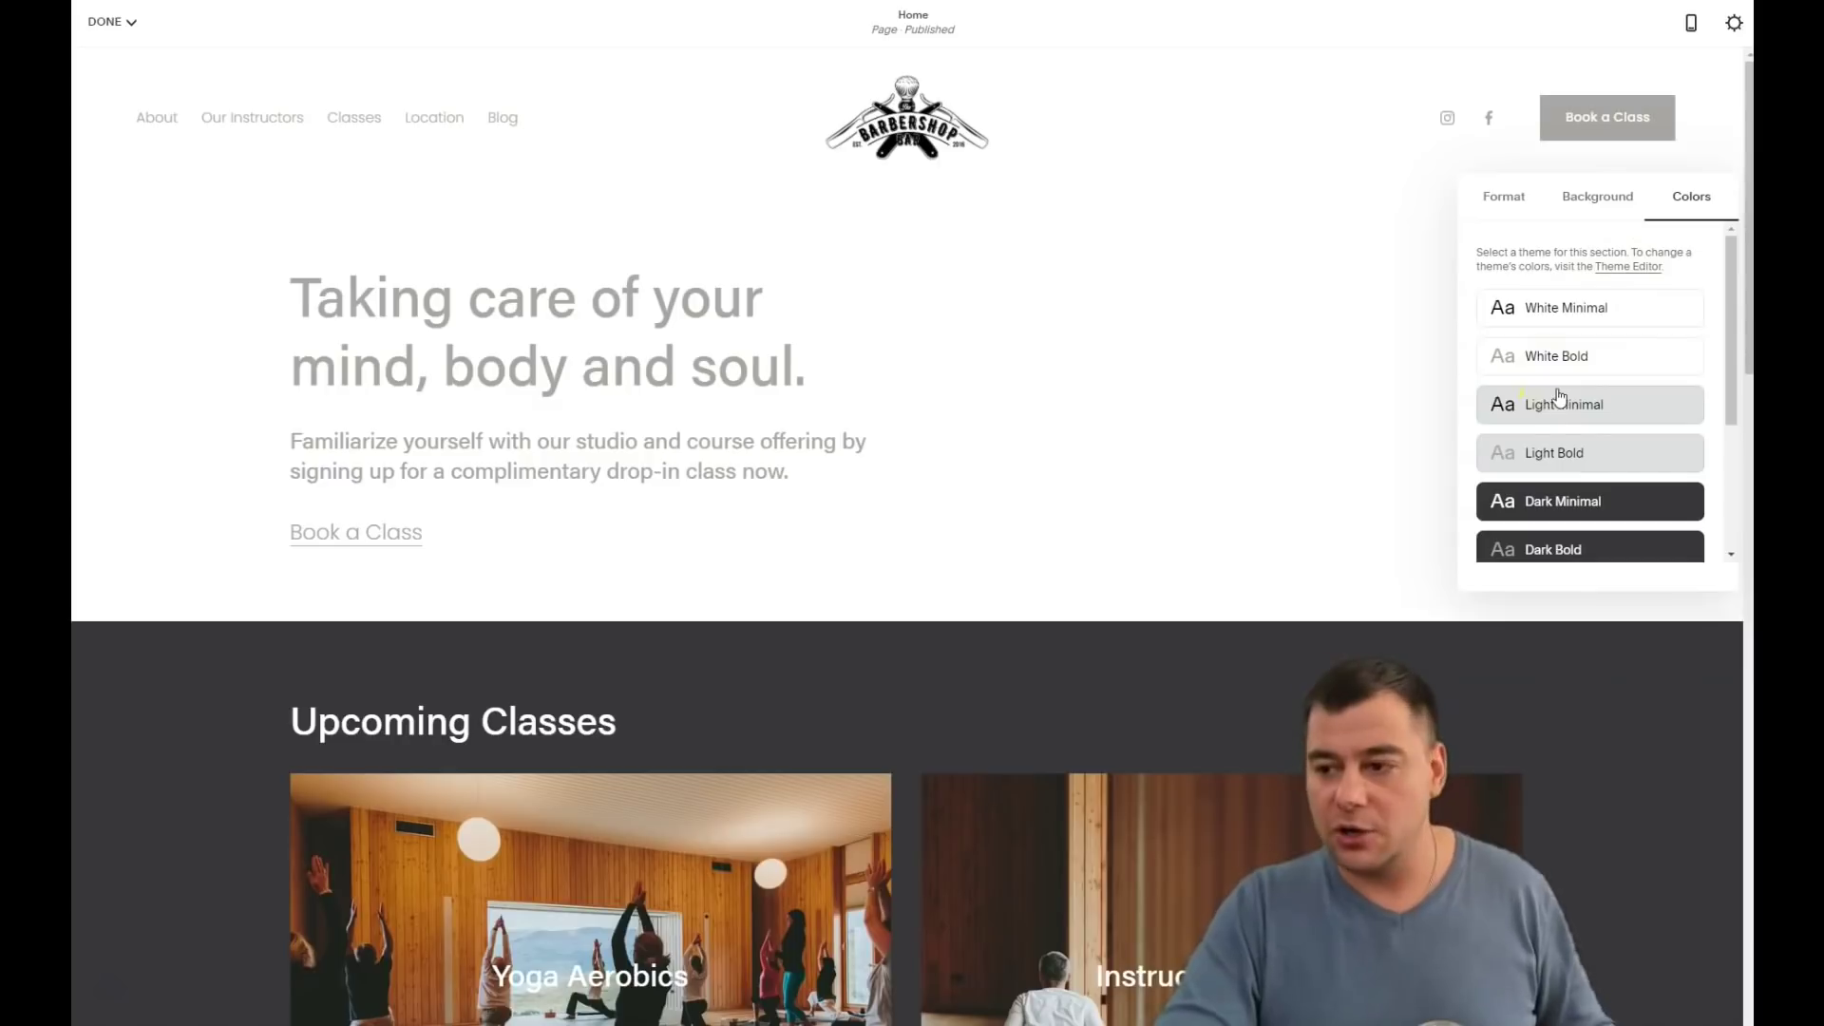
click(1551, 356)
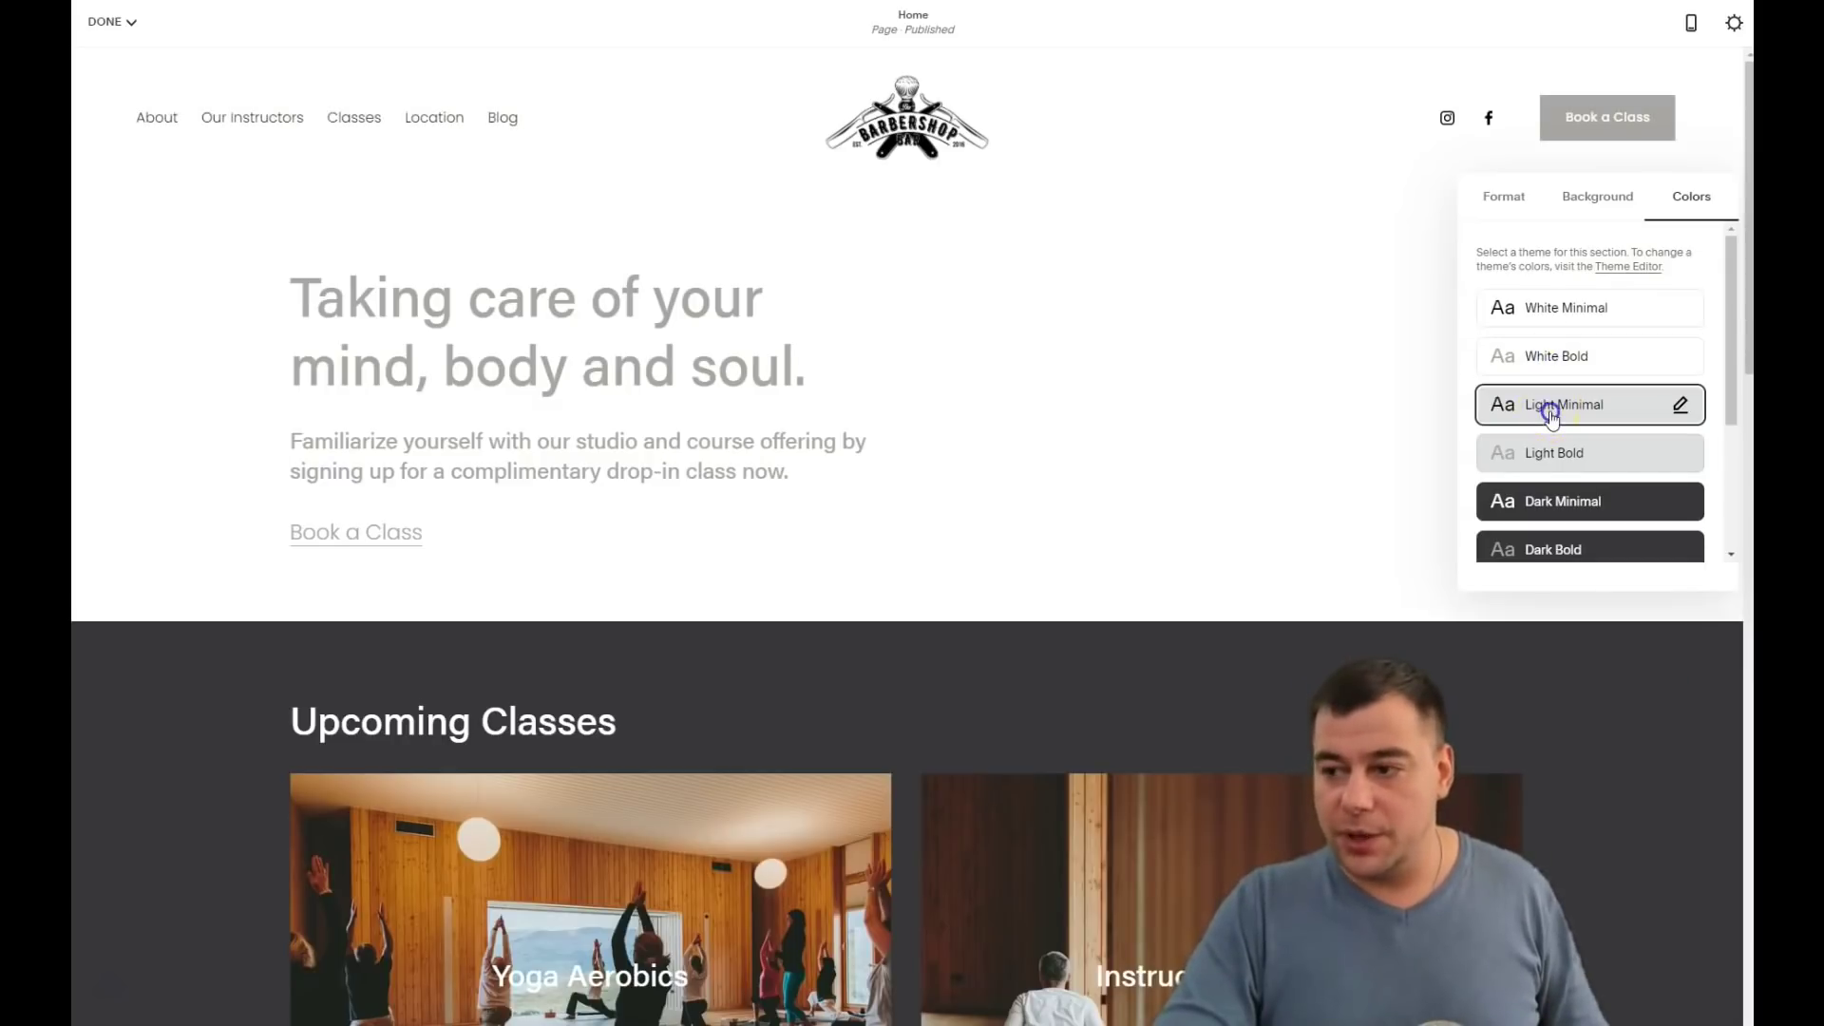
click(1551, 408)
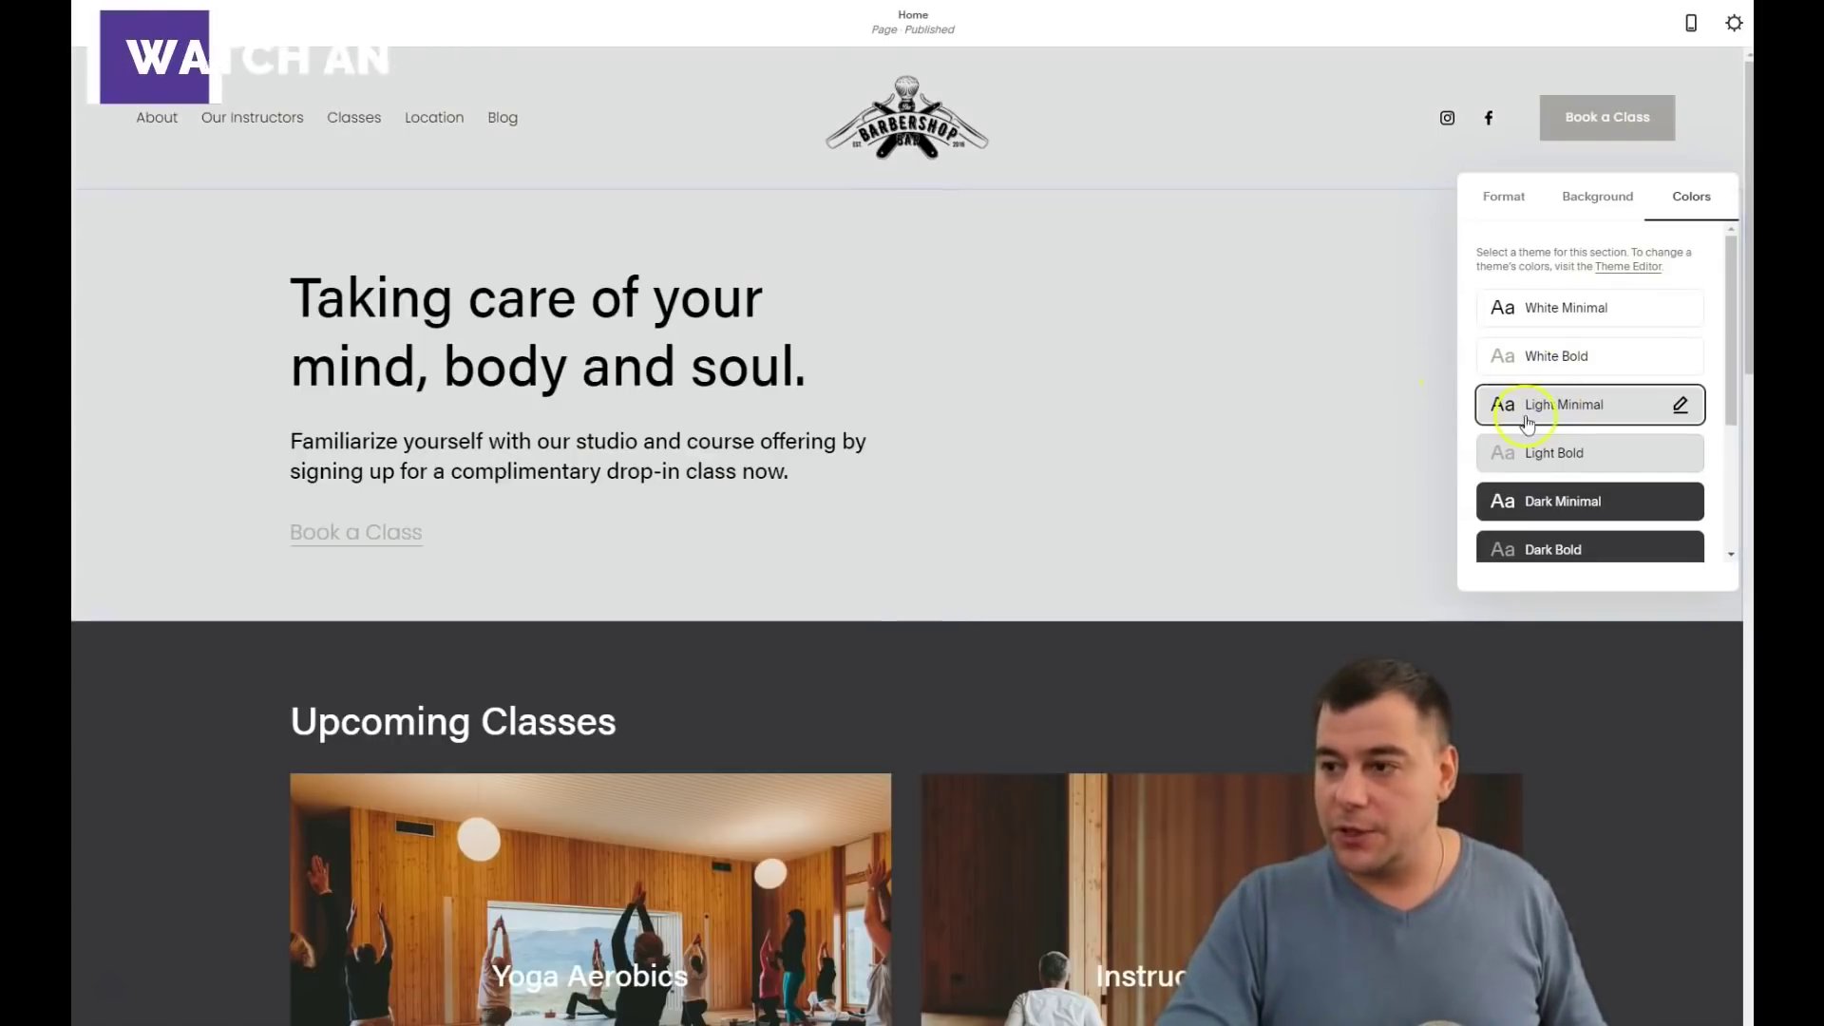
click(1215, 432)
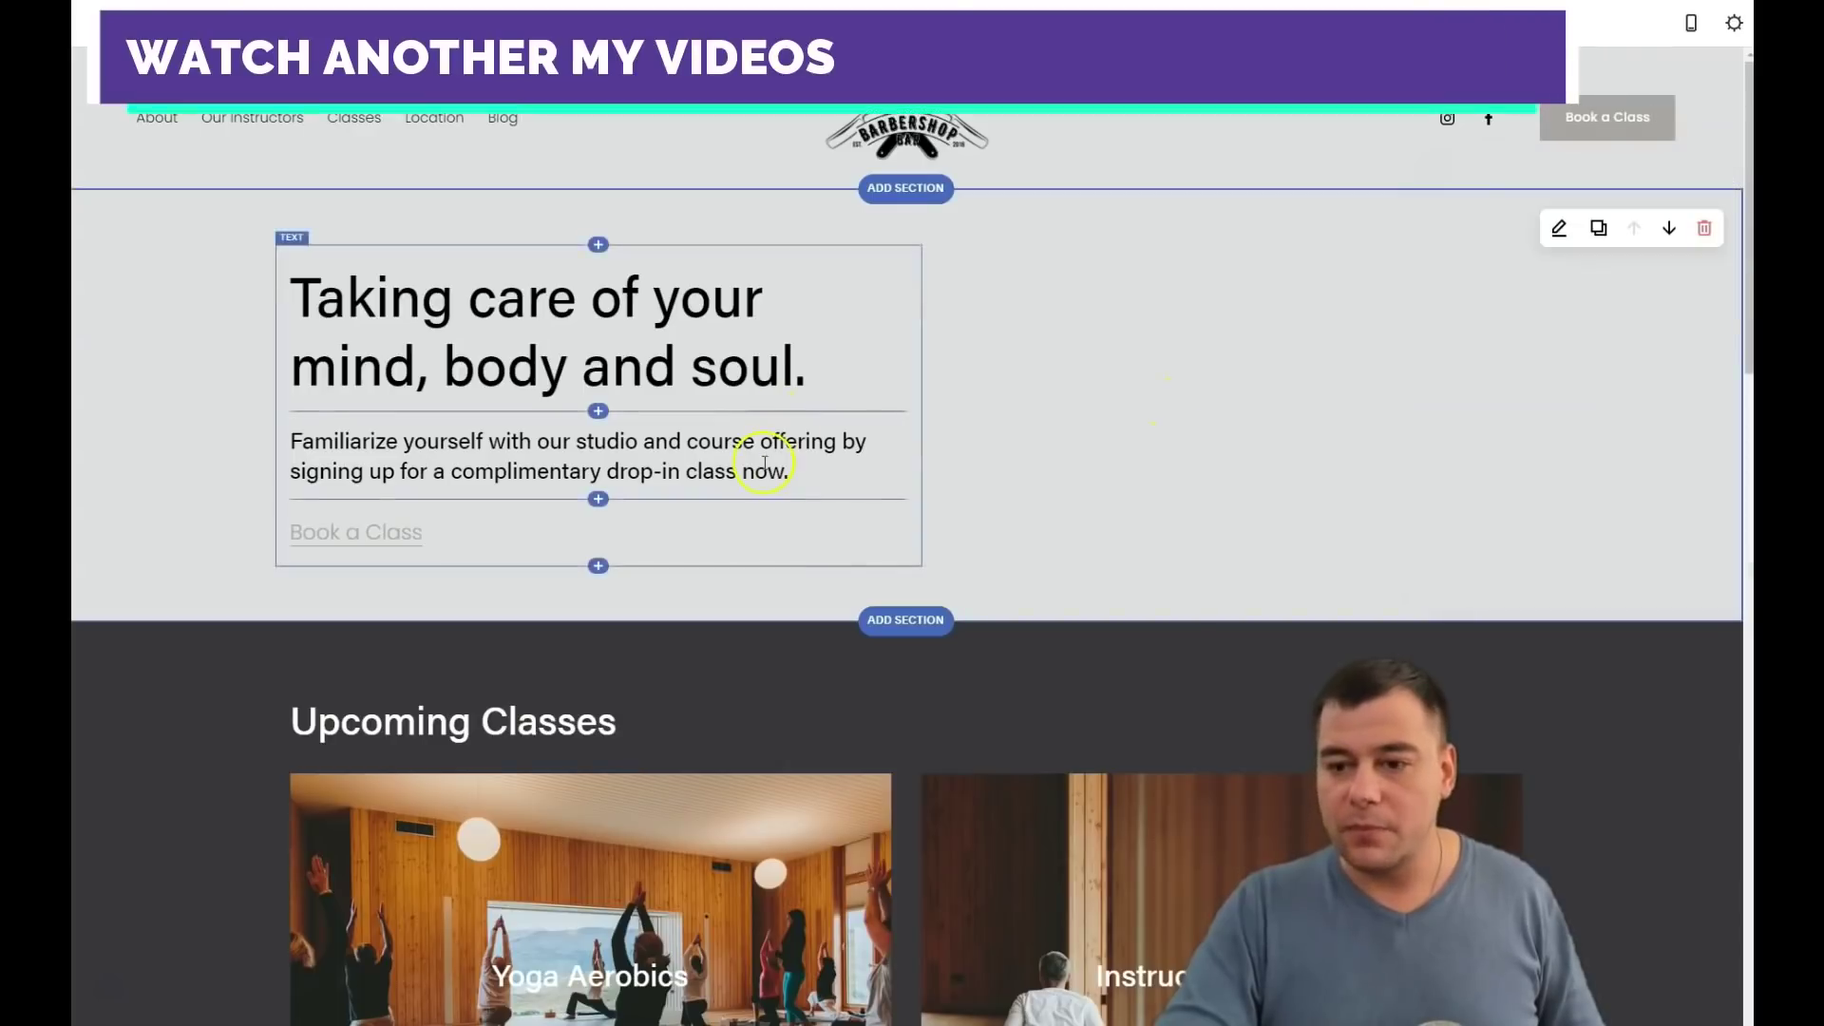
- Set the razor-and-brush photo as the hero section's background image
click(1558, 660)
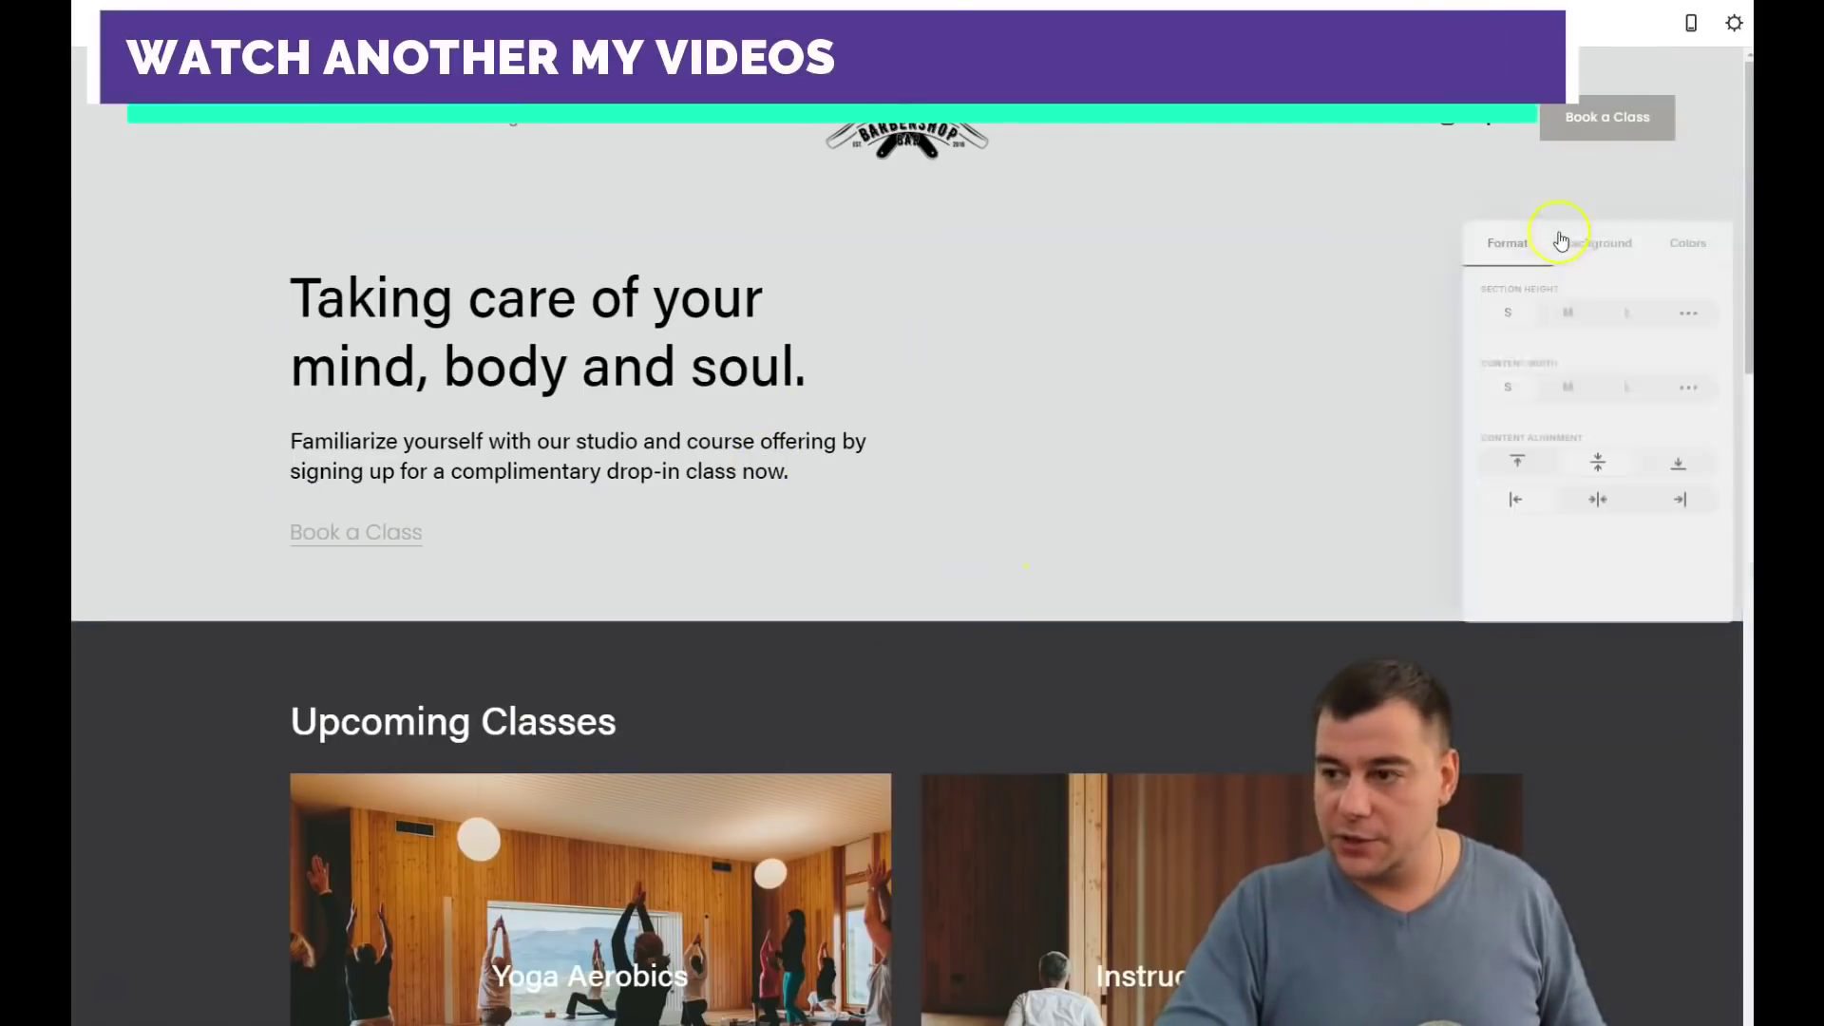
click(1582, 229)
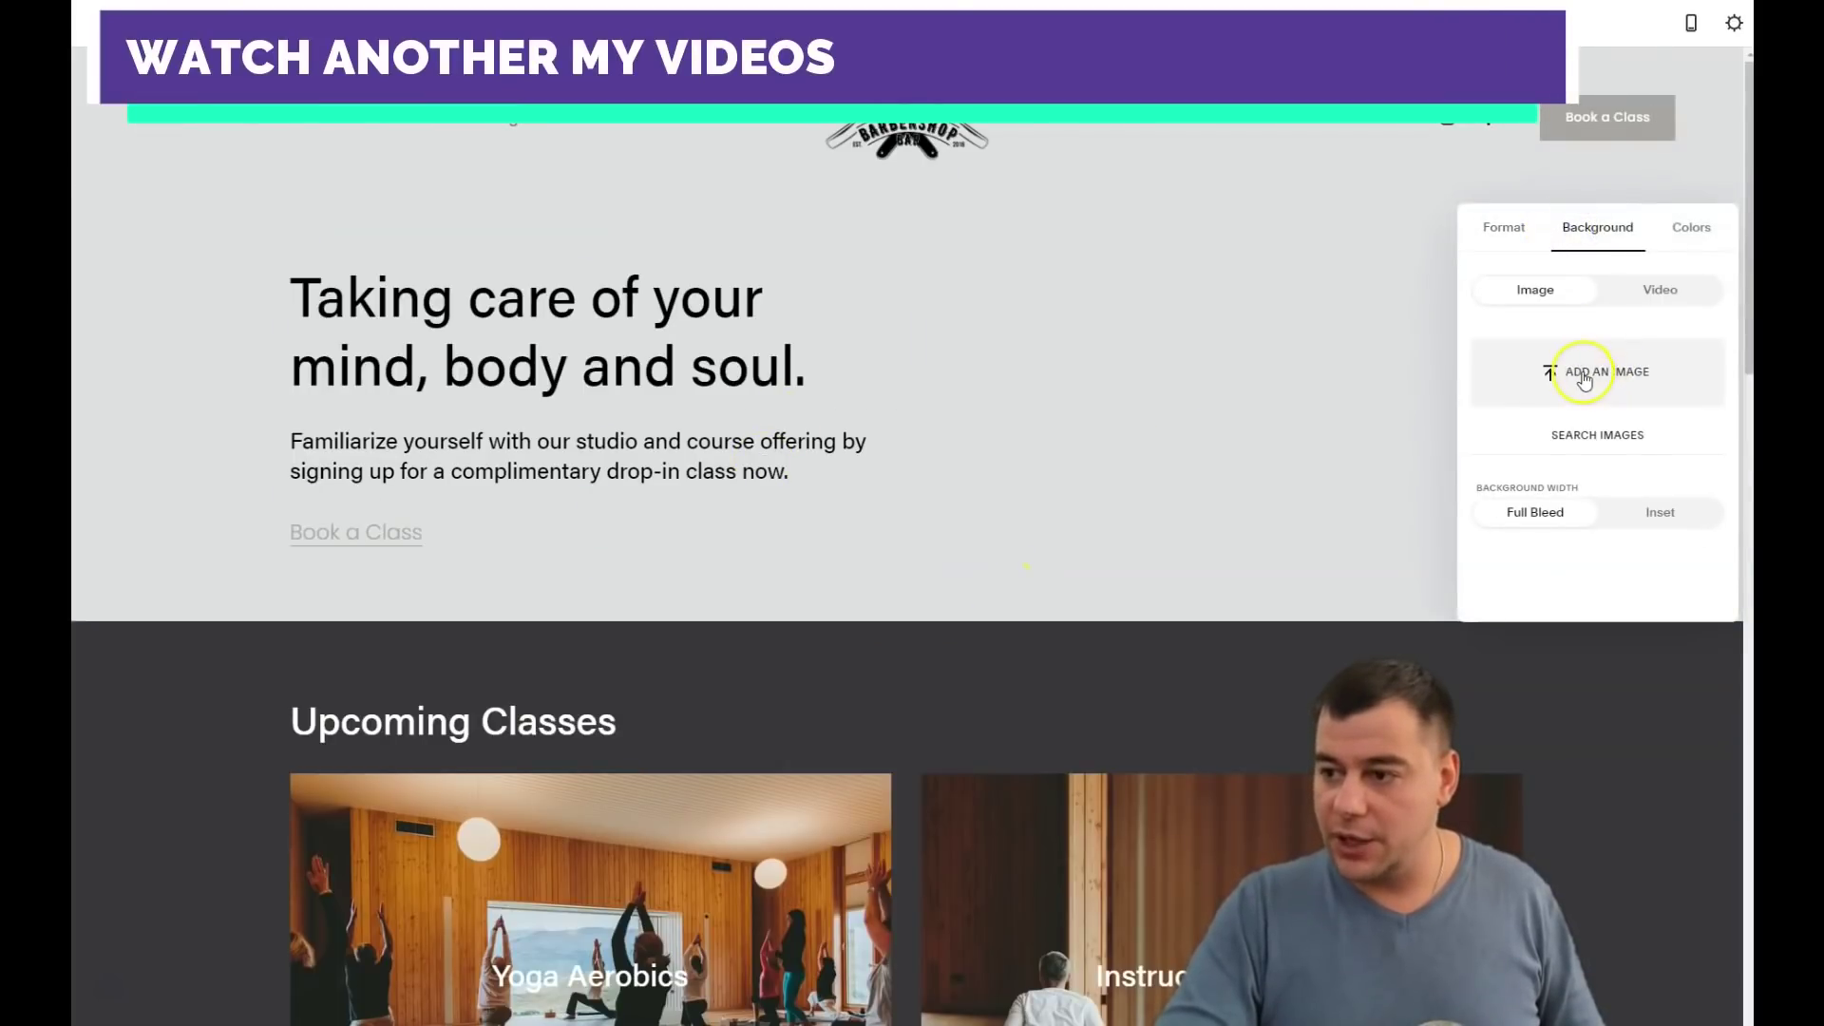
click(1582, 378)
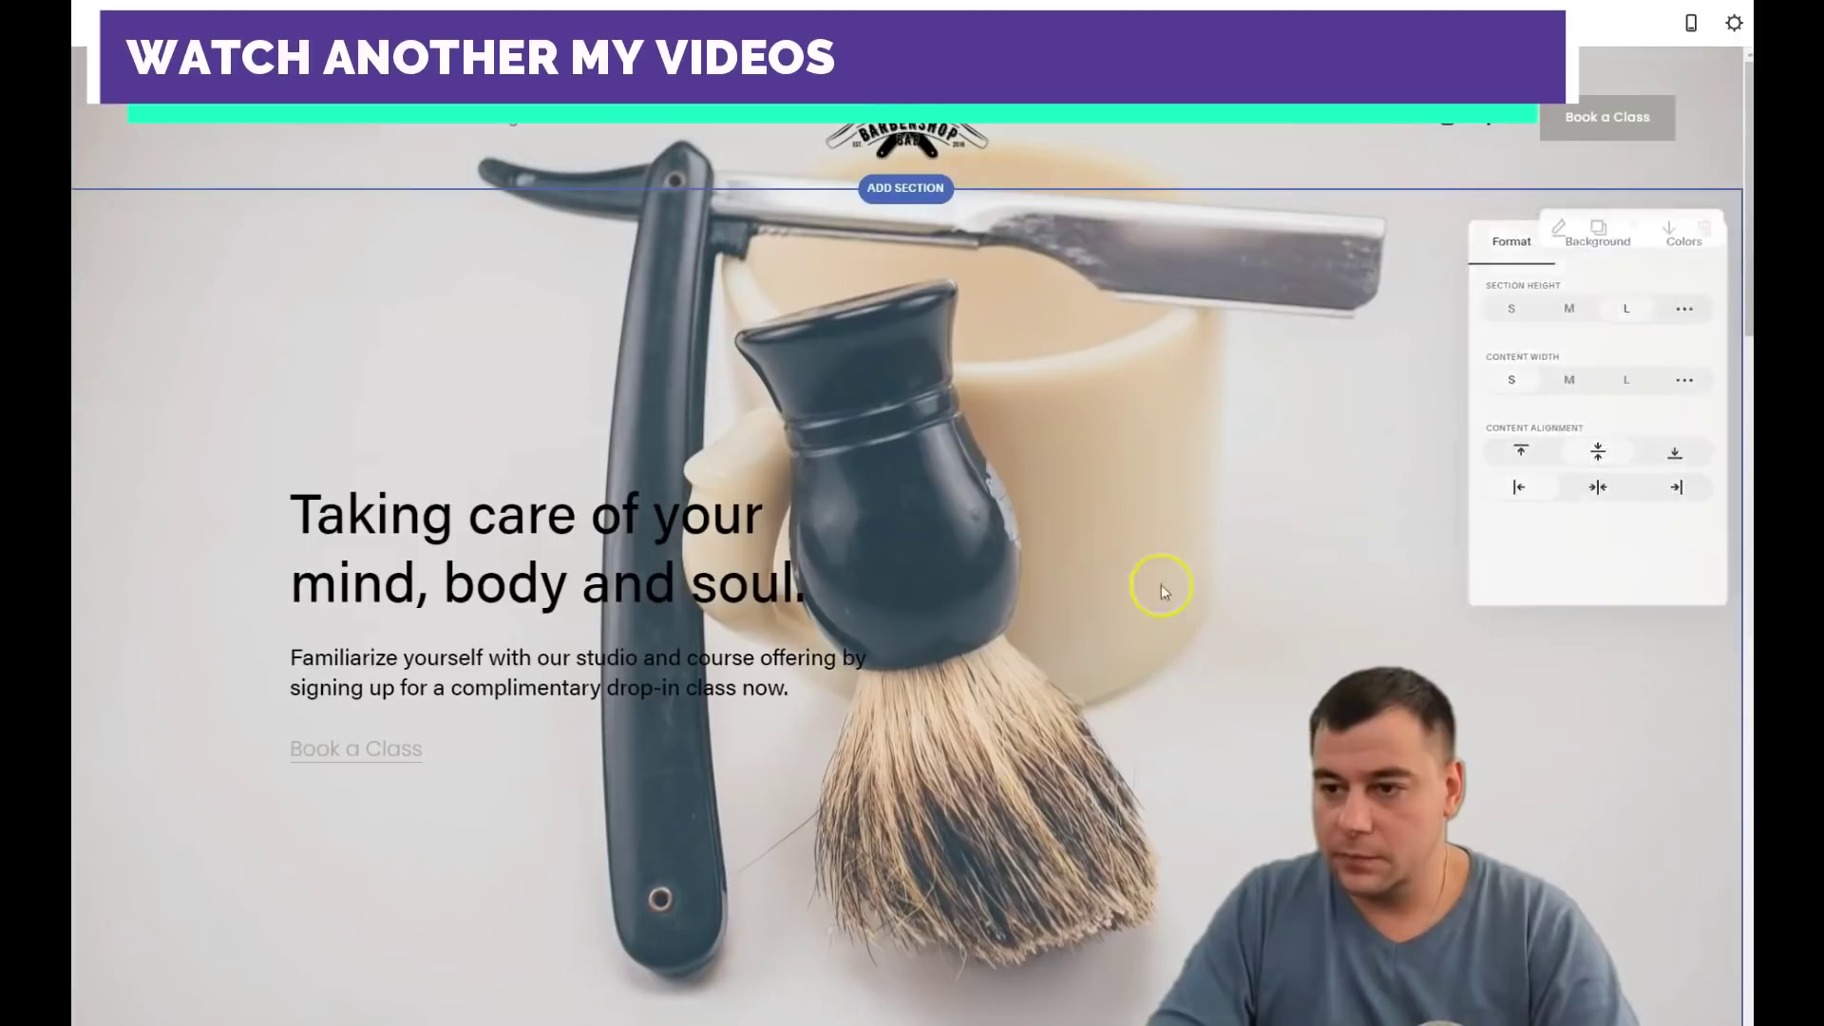
click(1161, 584)
scroll(1235, 570, down, 3)
scroll(1215, 536, up, 3)
- Select the whole hero heading to replace it with 'More than just a barber shop'
click(446, 513)
drag(743, 584, 294, 512)
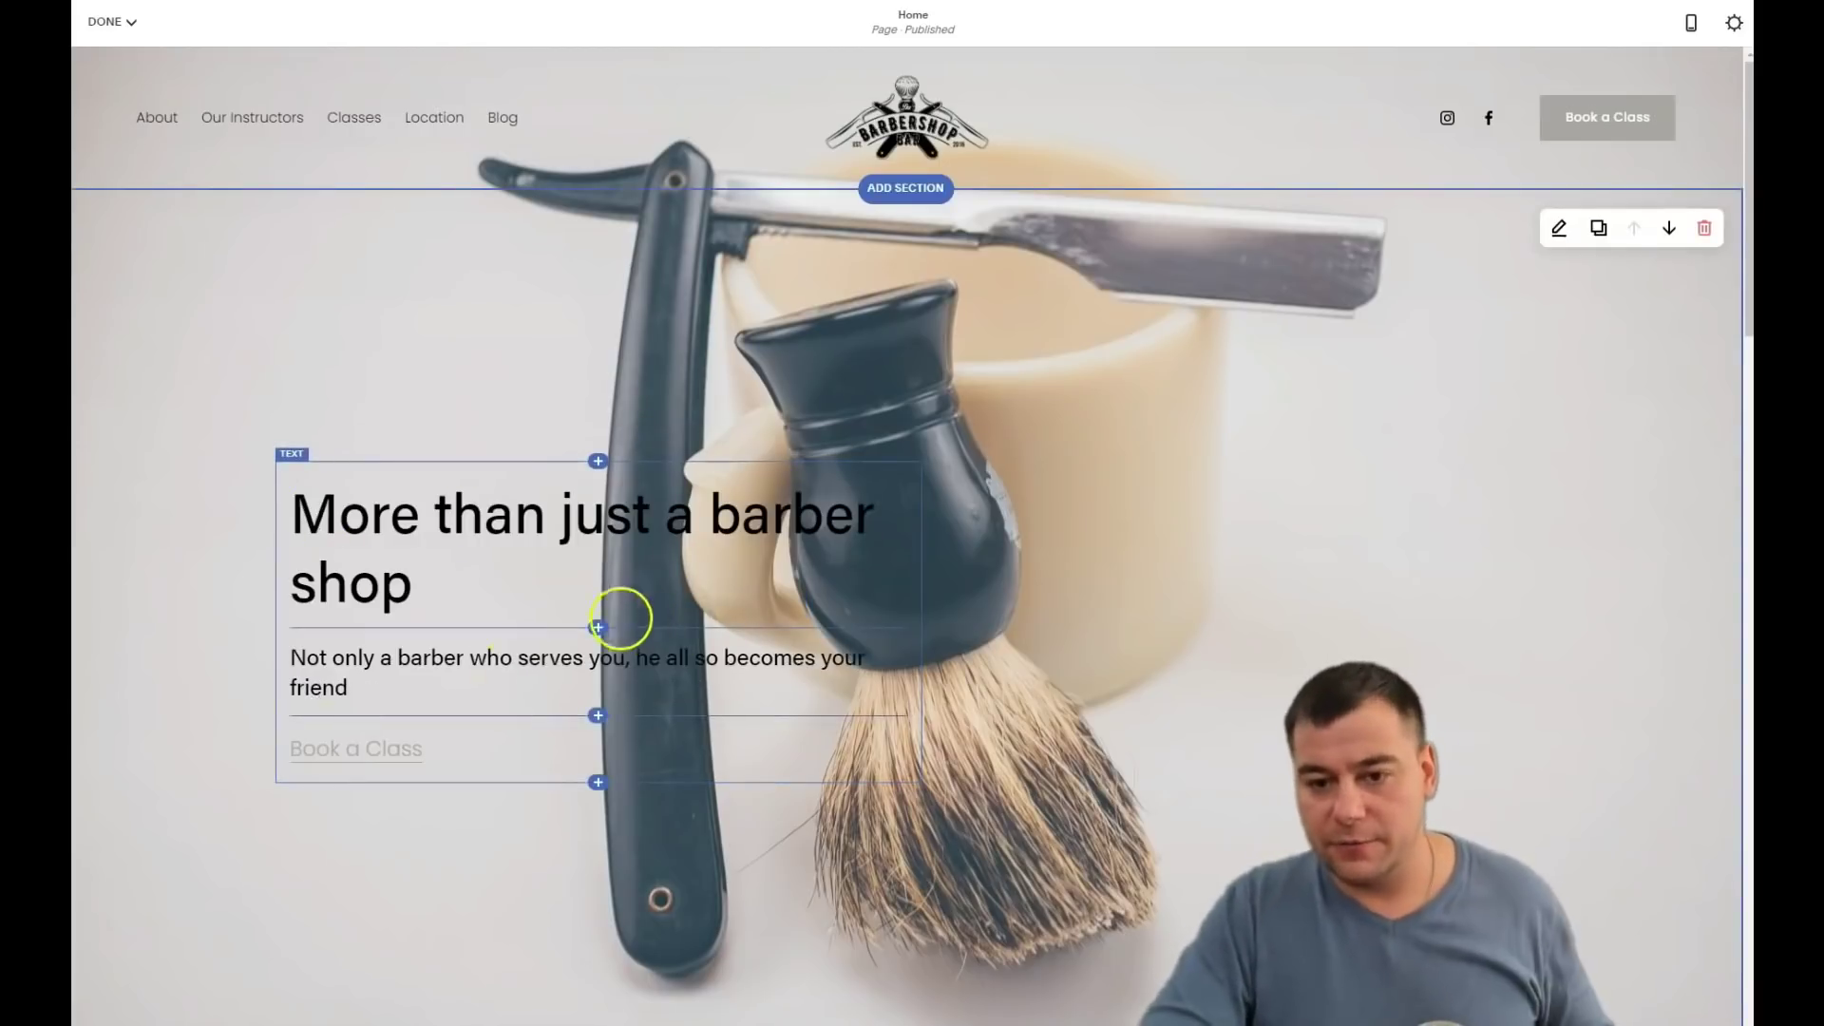
scroll(608, 598, down, 5)
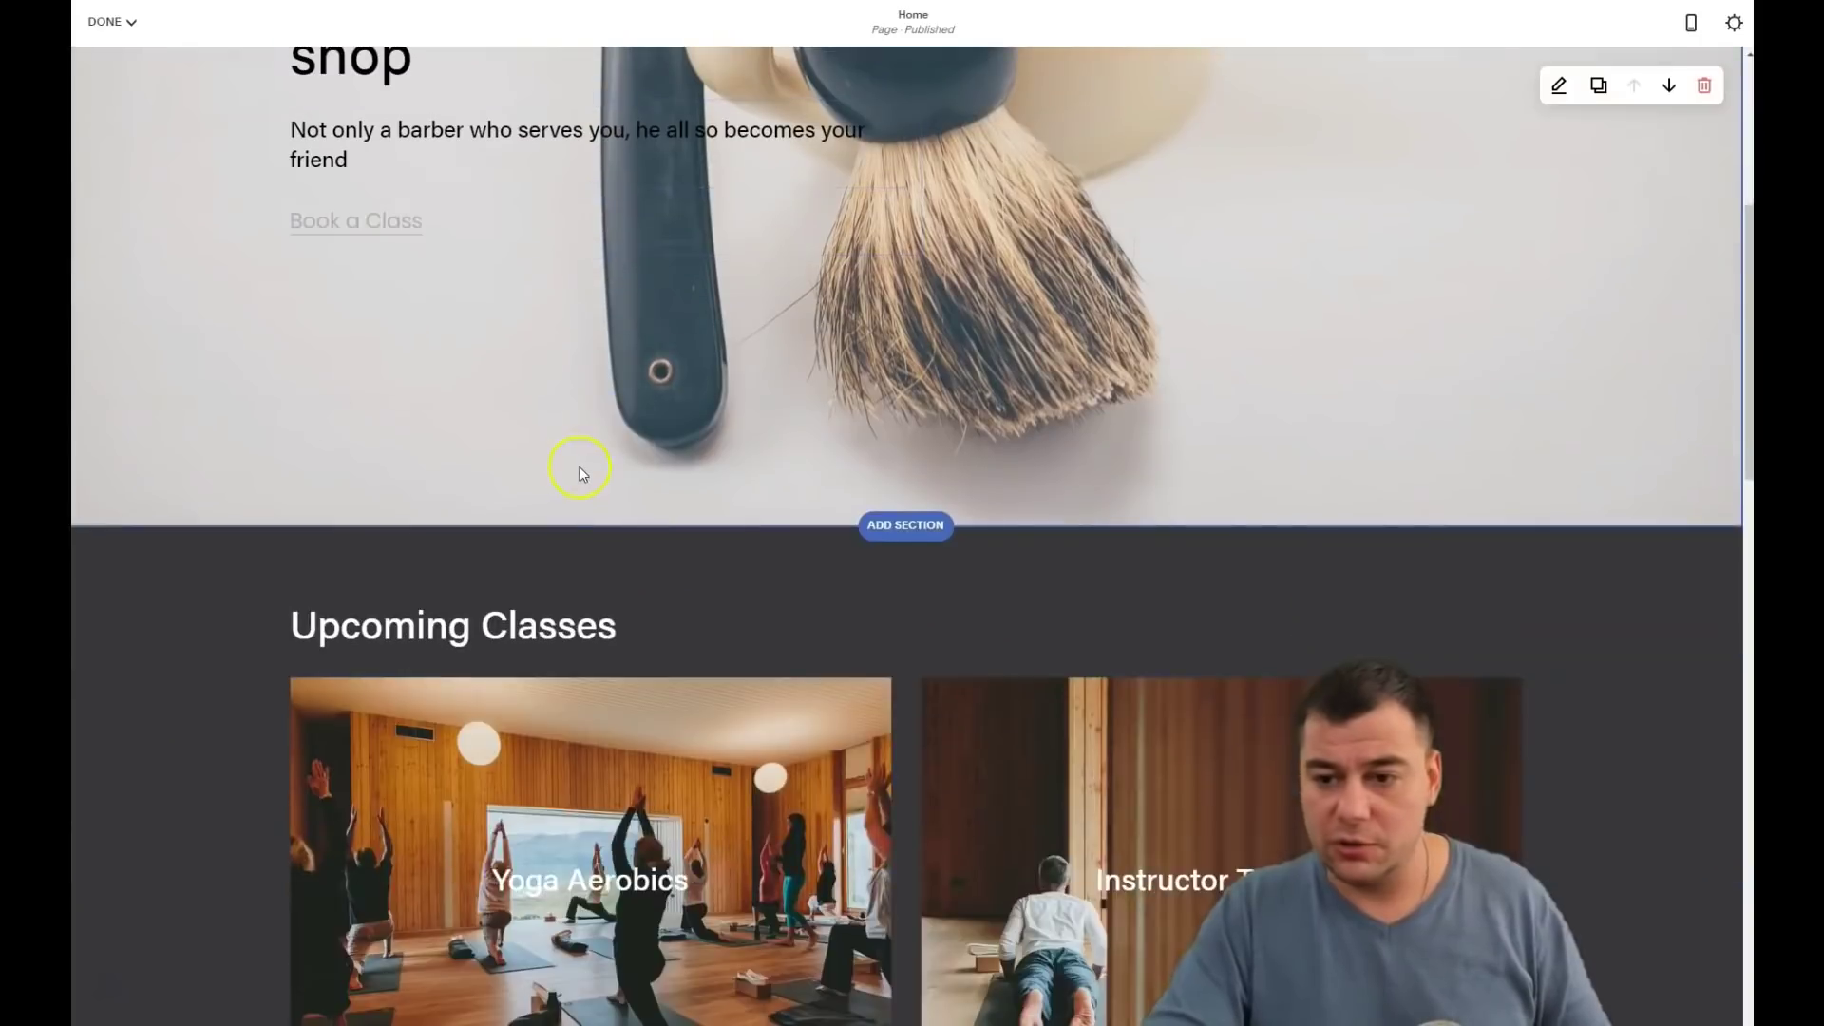
scroll(582, 472, up, 4)
scroll(623, 442, down, 5)
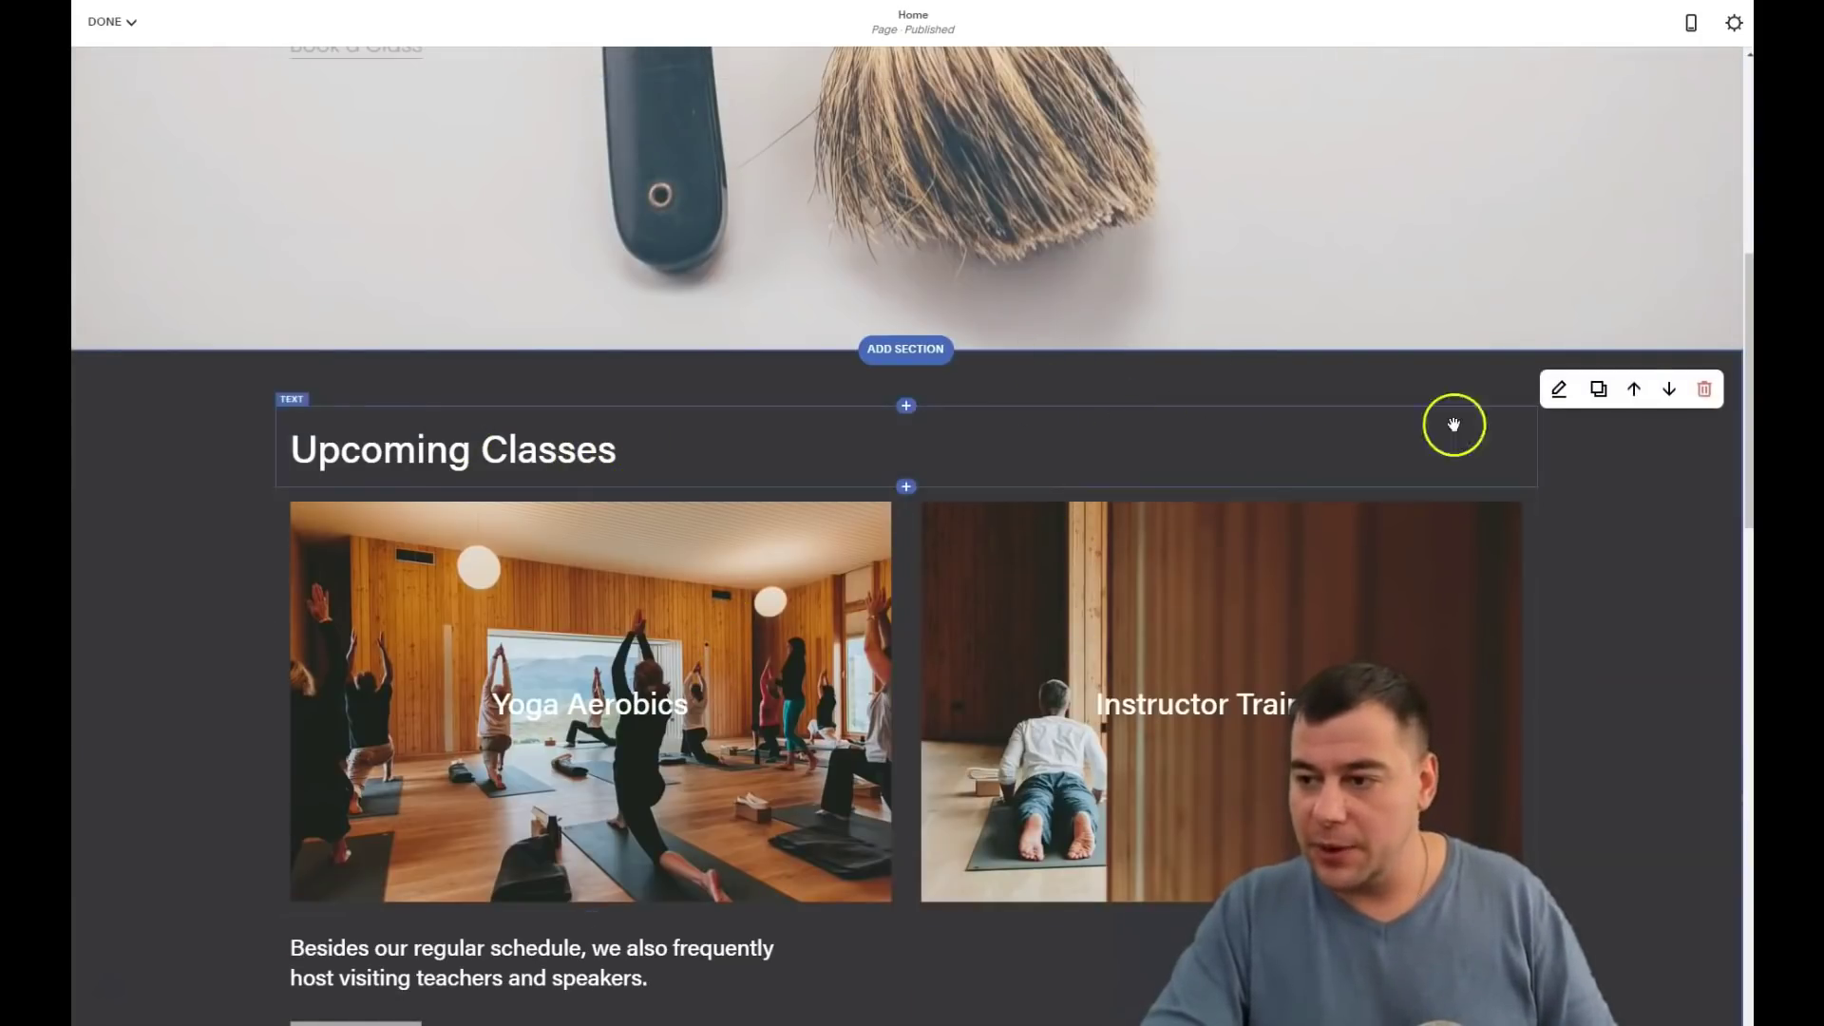
scroll(1193, 721, down, 4)
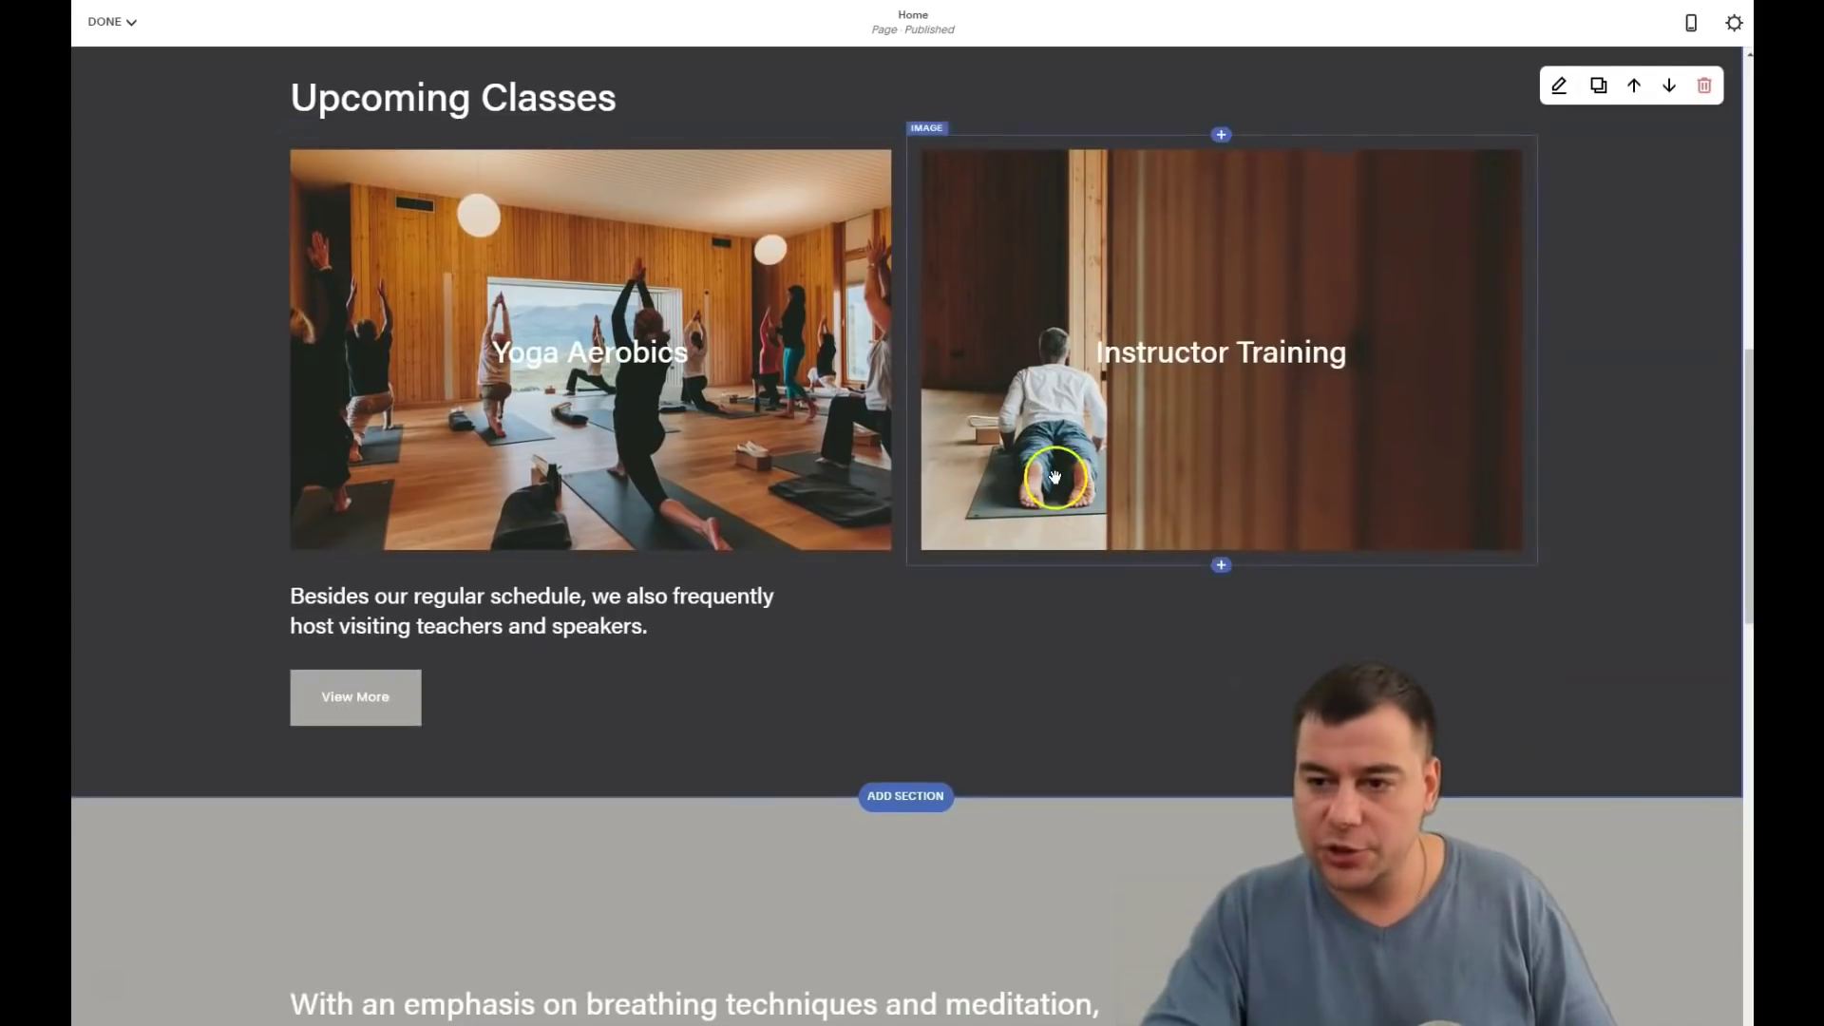
- Add a 3x2 six-image grid gallery section below the barber hero, above Upcoming Classes
scroll(940, 469, up, 3)
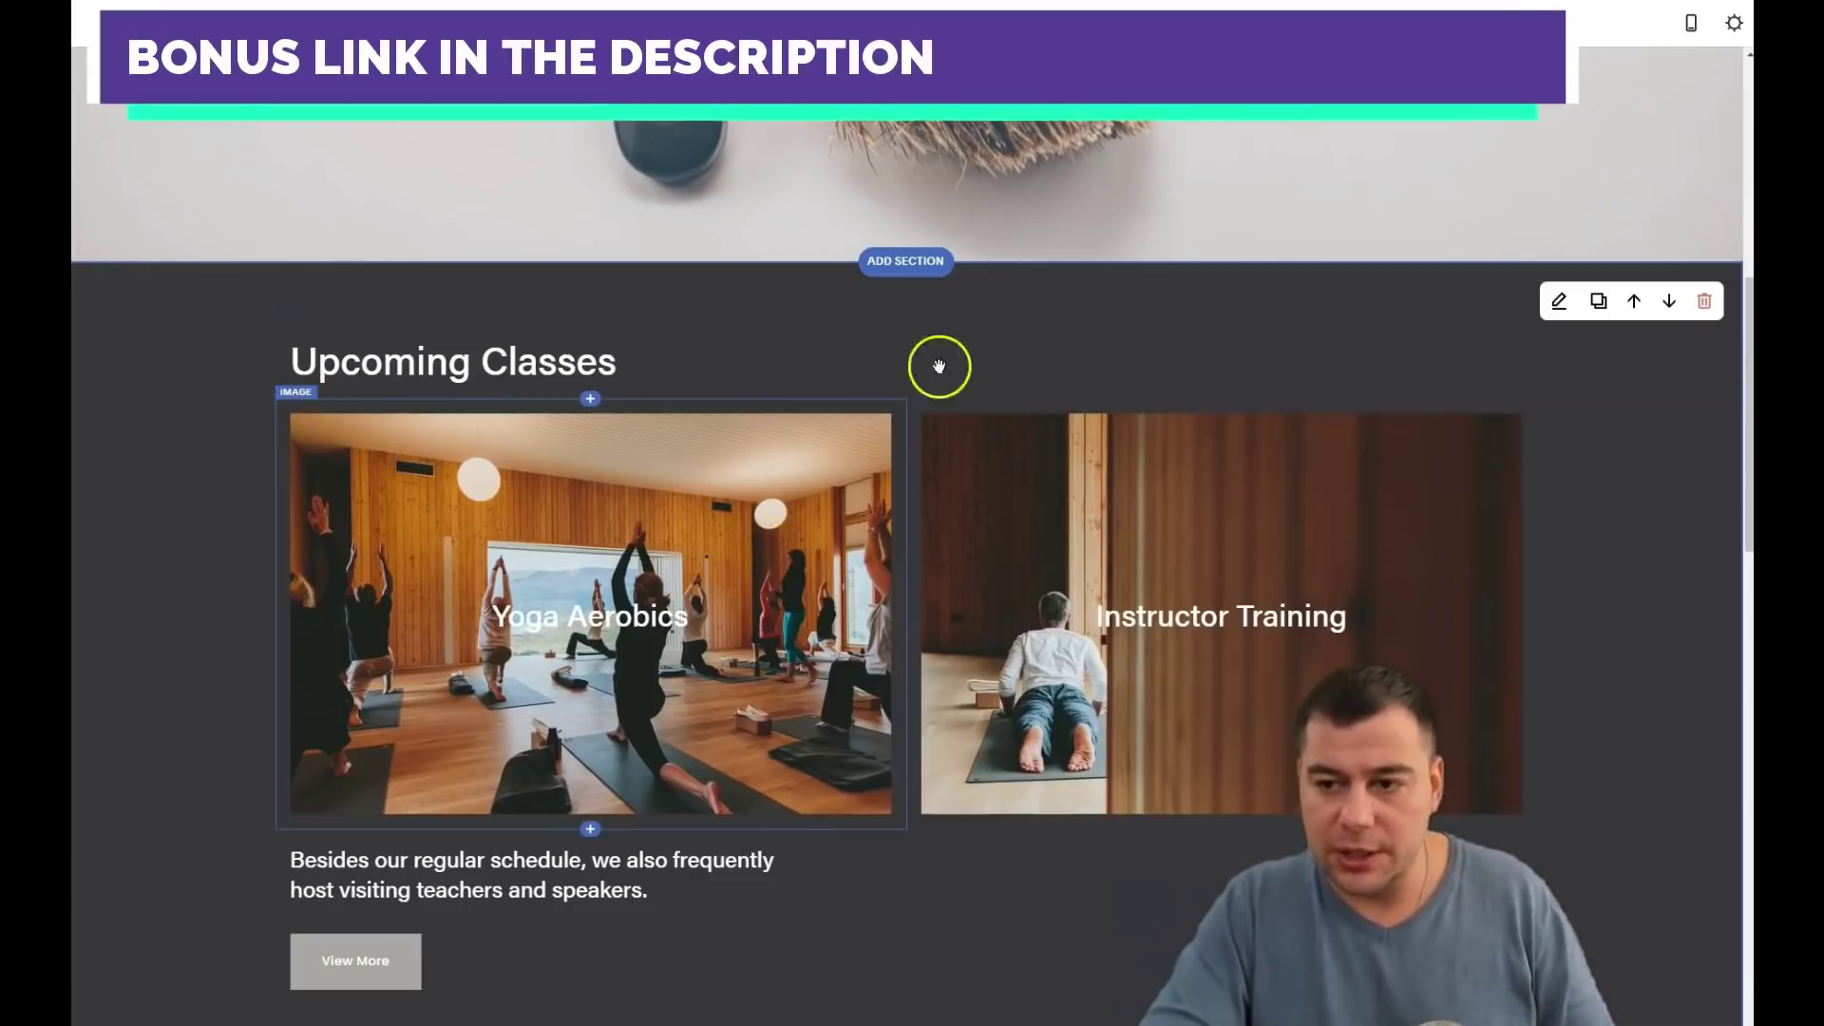
scroll(1054, 534, down, 10)
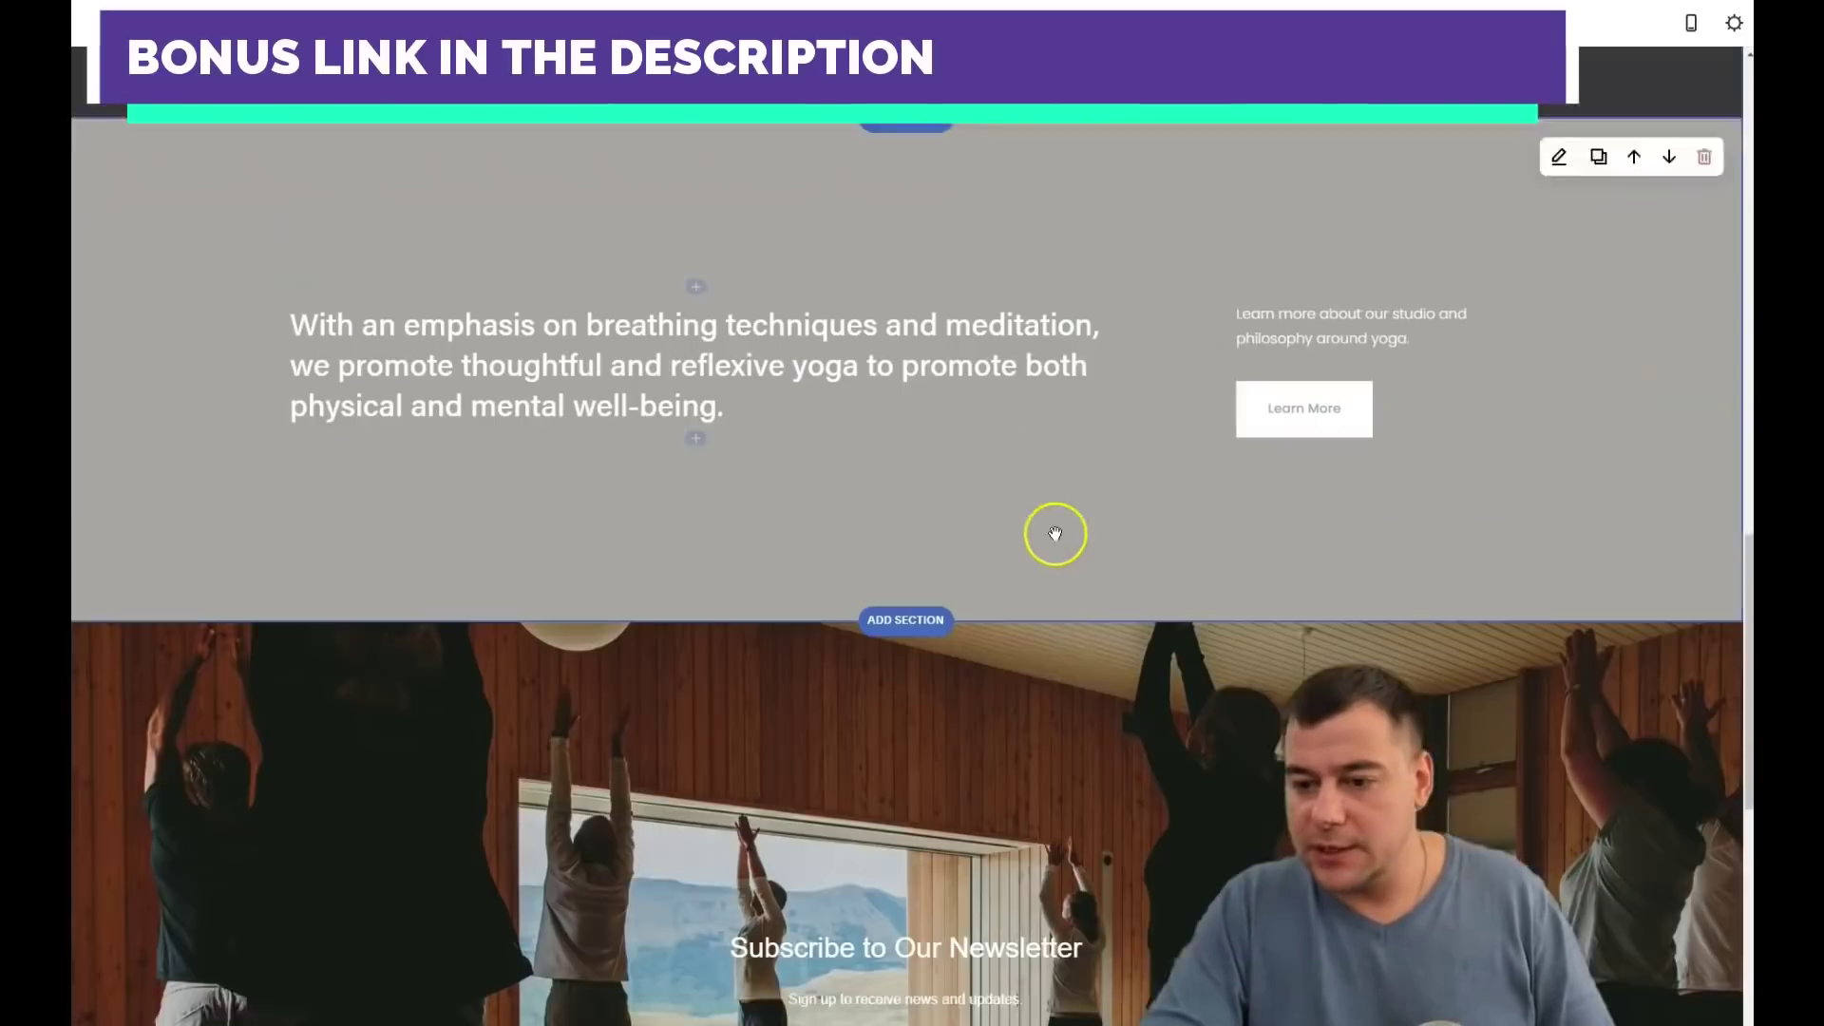
scroll(1054, 534, up, 10)
scroll(1501, 603, up, 4)
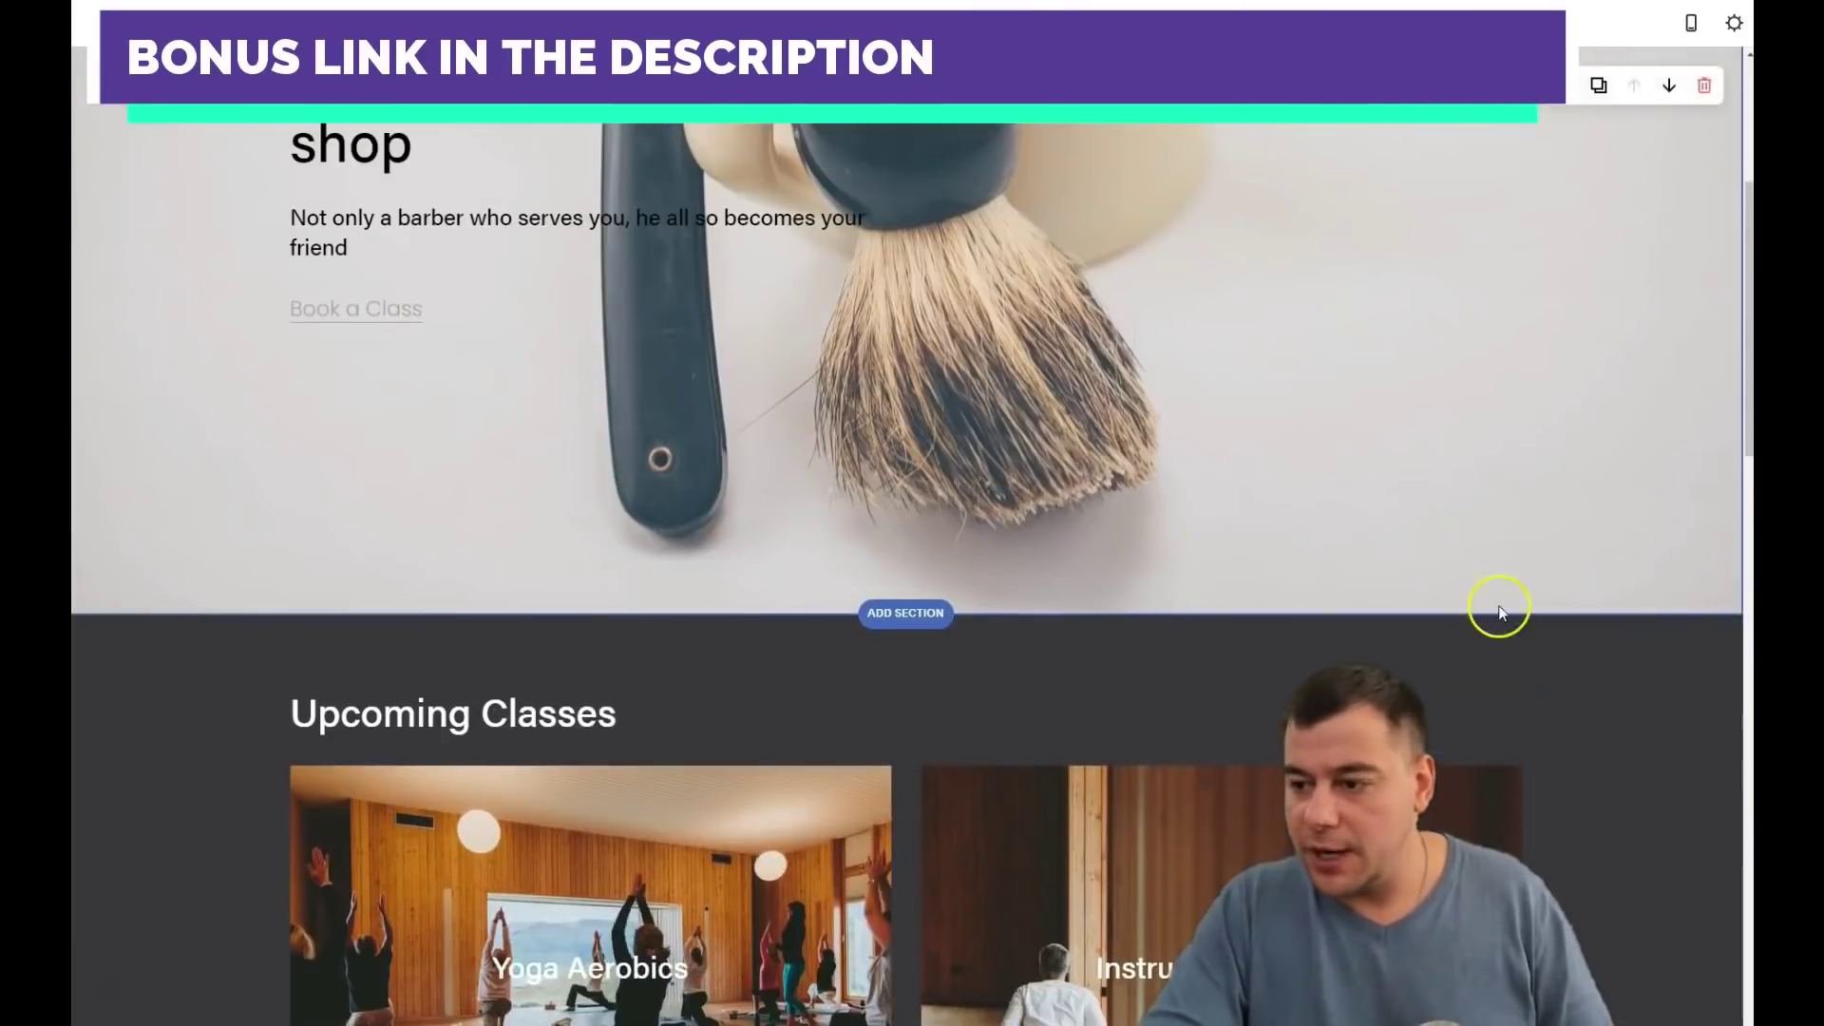
scroll(807, 301, down, 4)
click(908, 262)
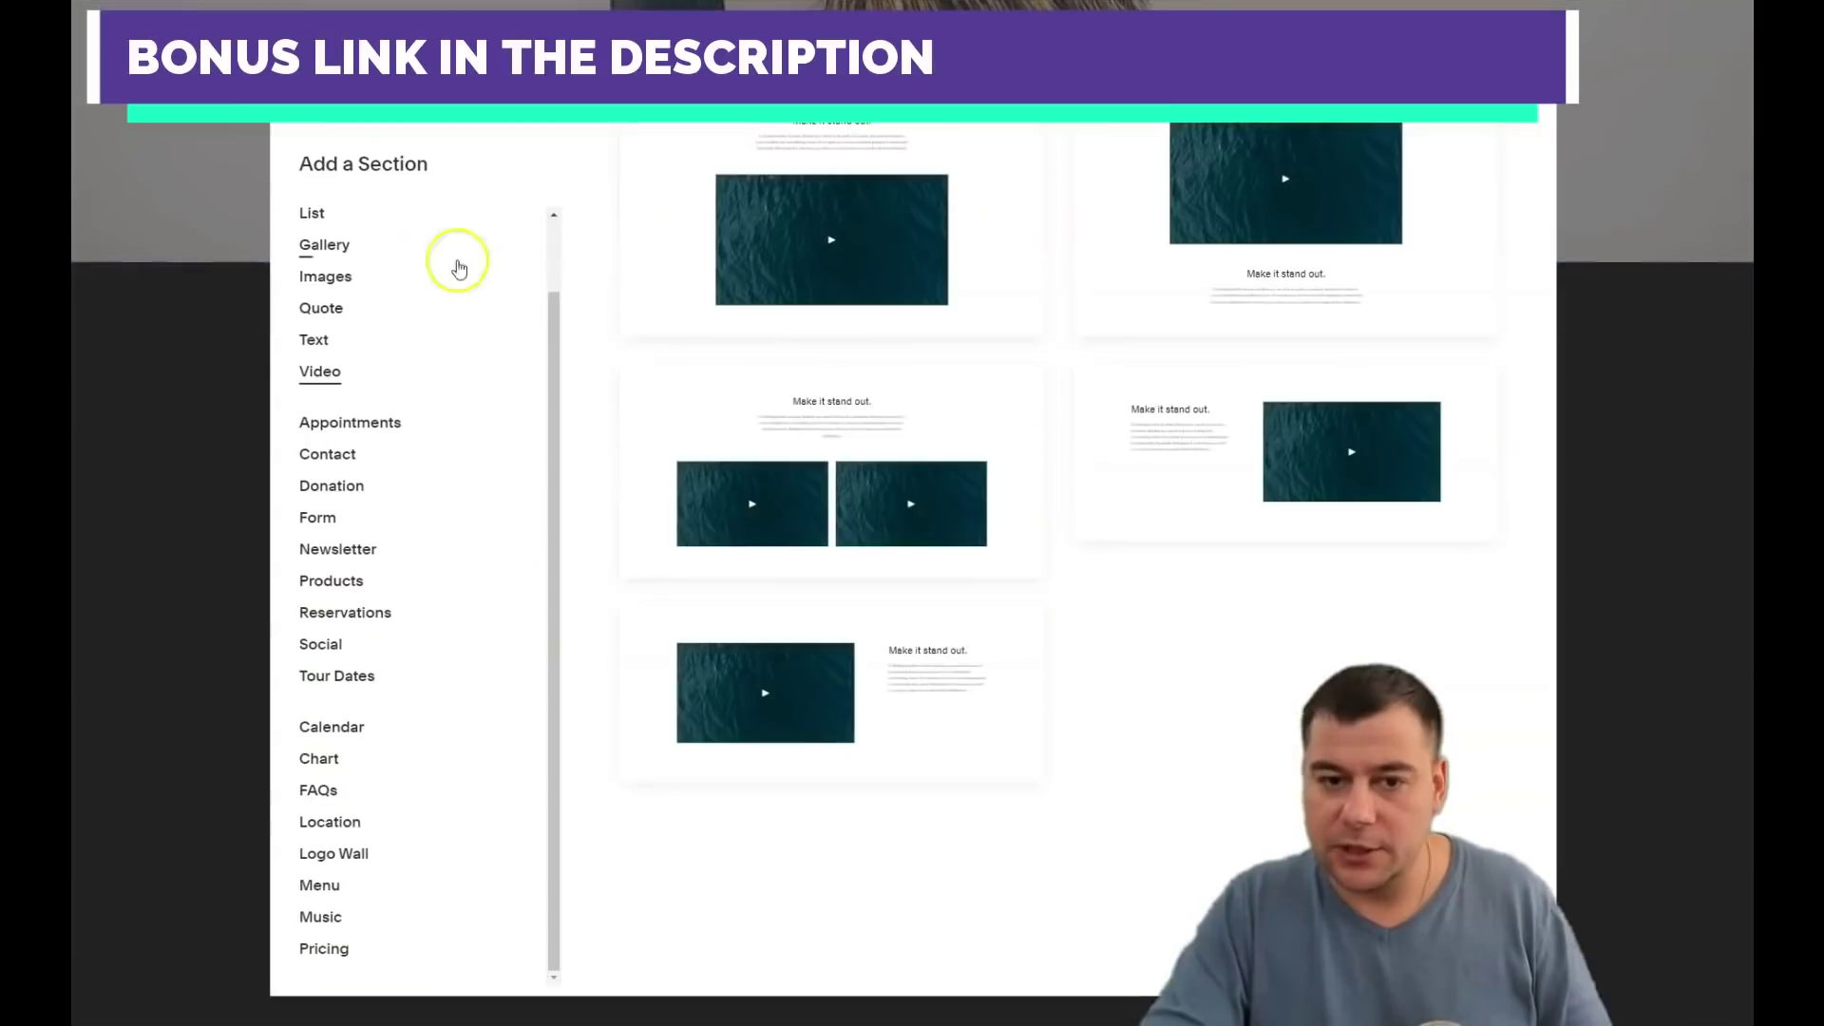
click(319, 247)
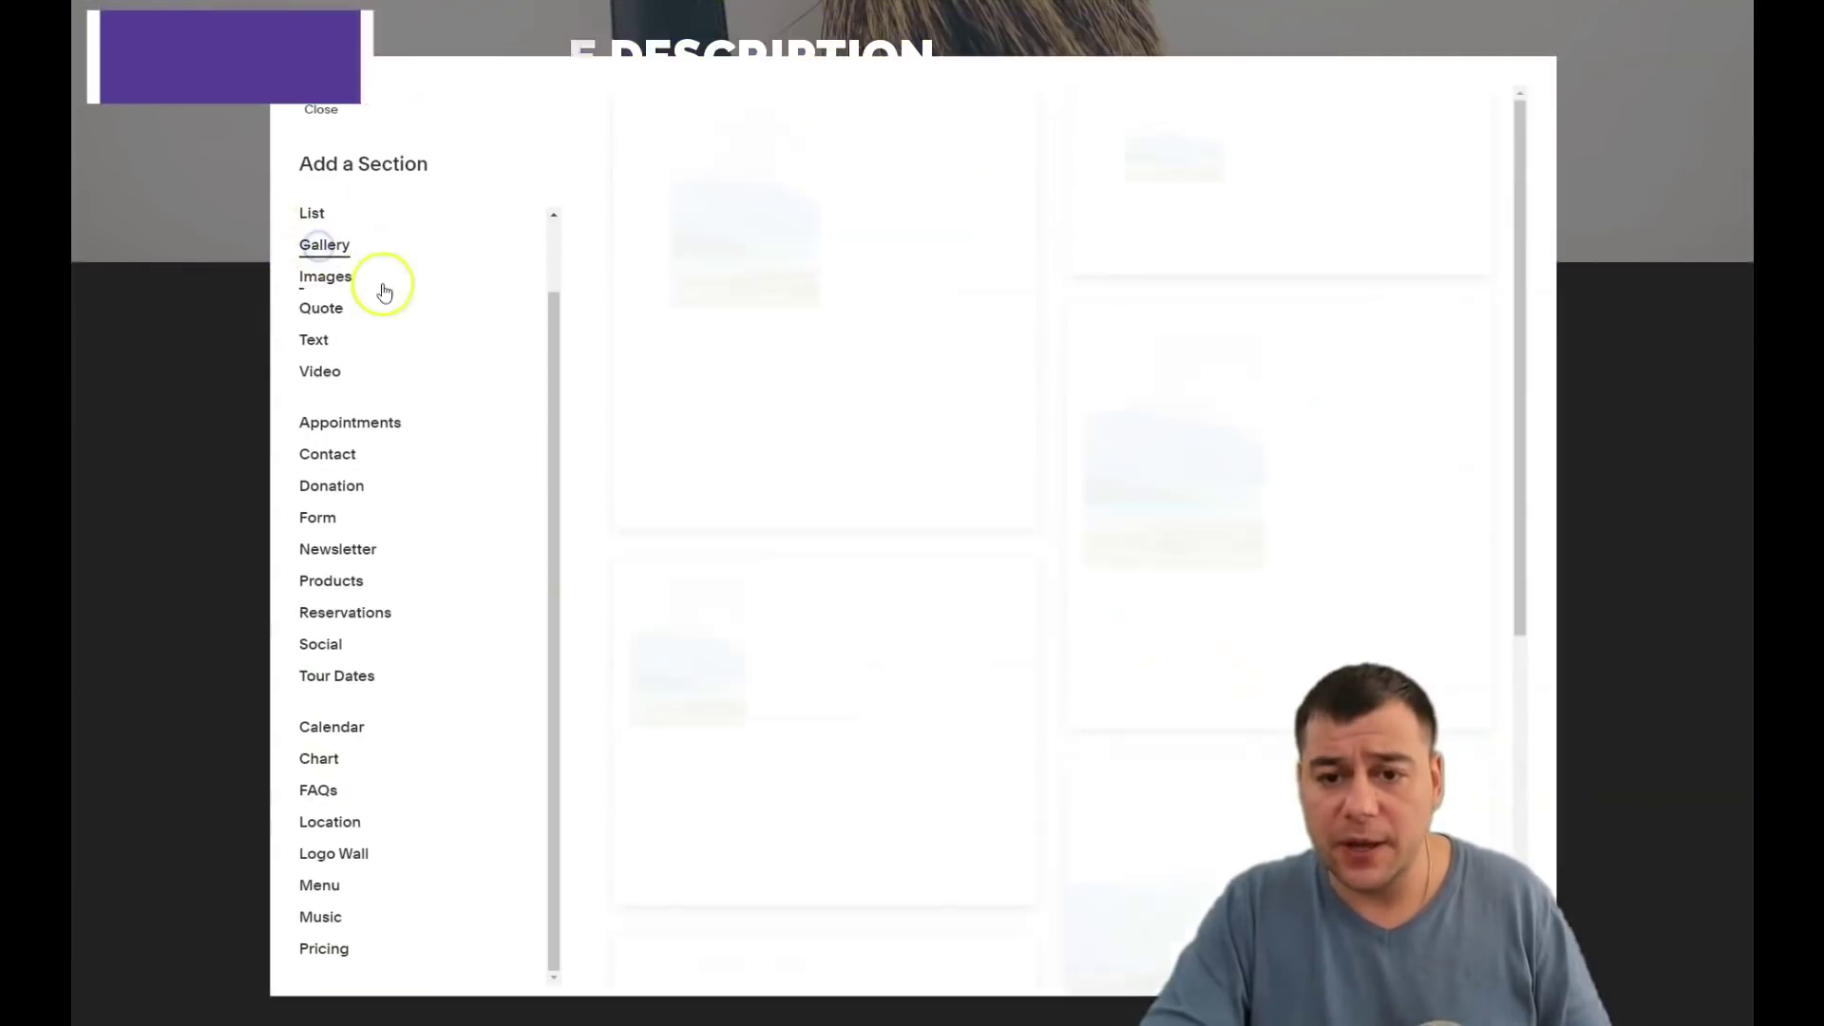
scroll(865, 380, down, 5)
scroll(860, 386, down, 3)
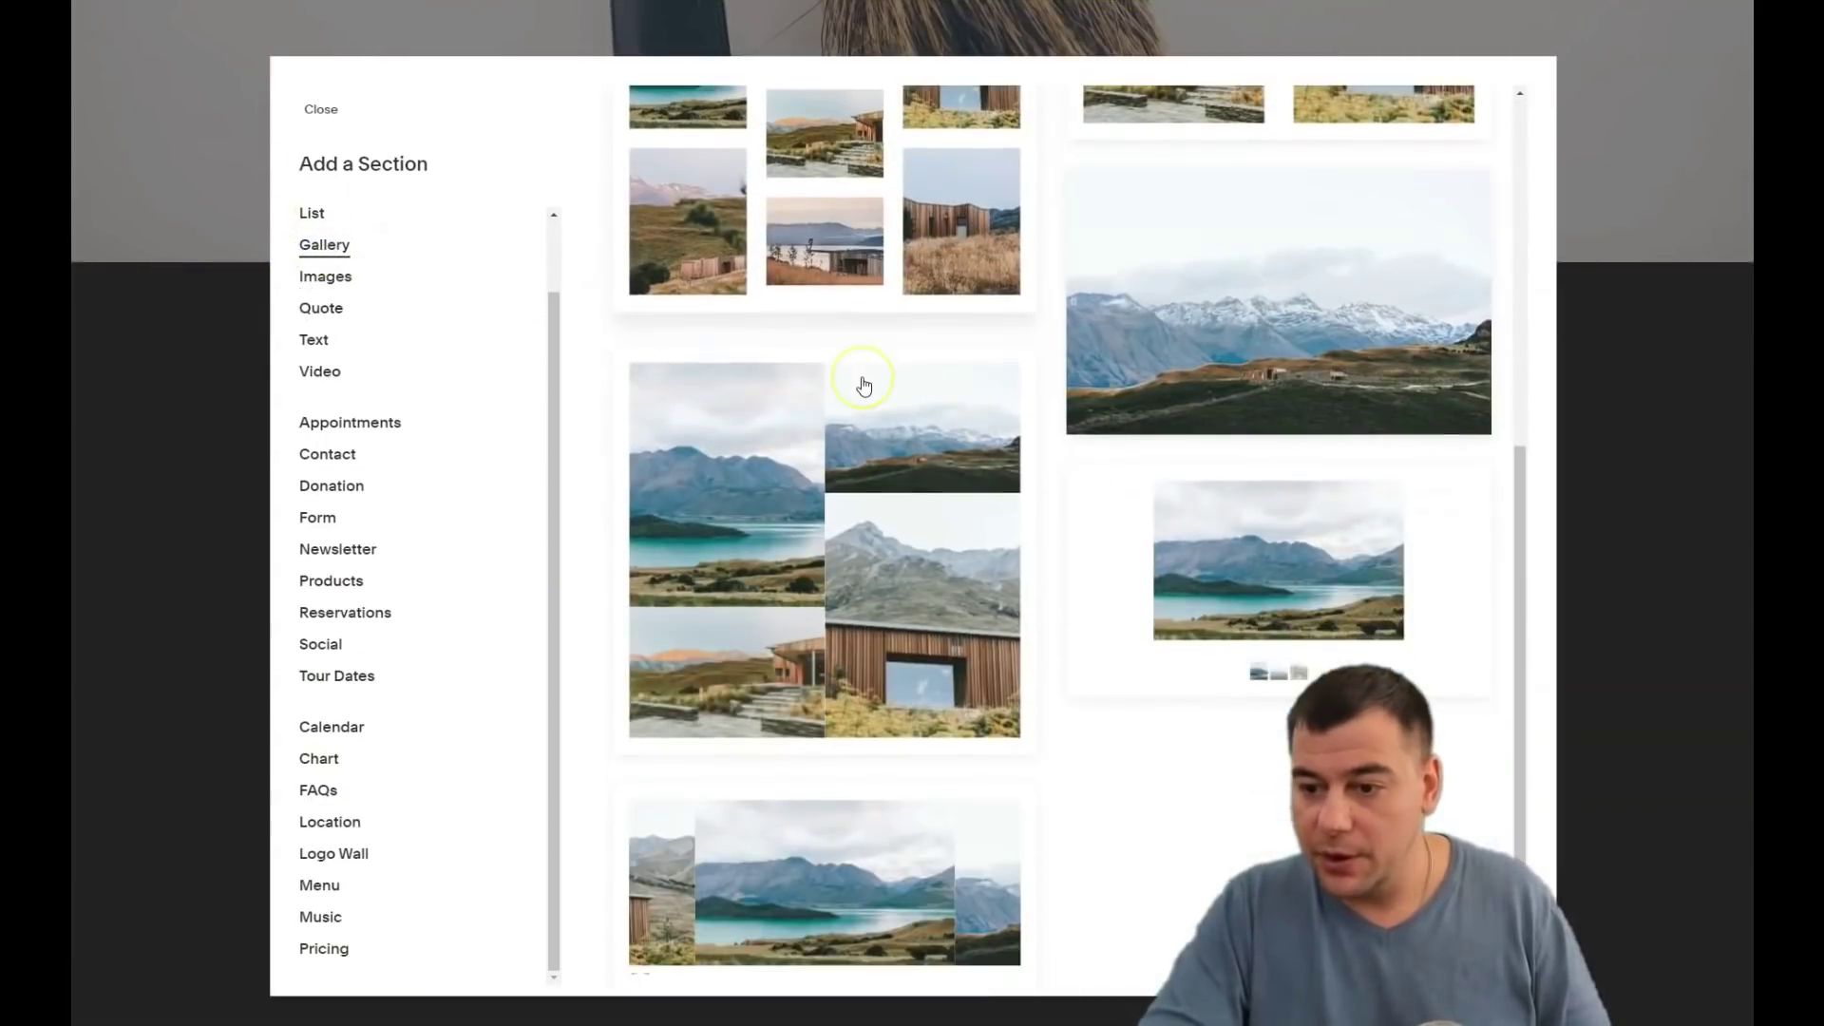
scroll(1280, 618, up, 5)
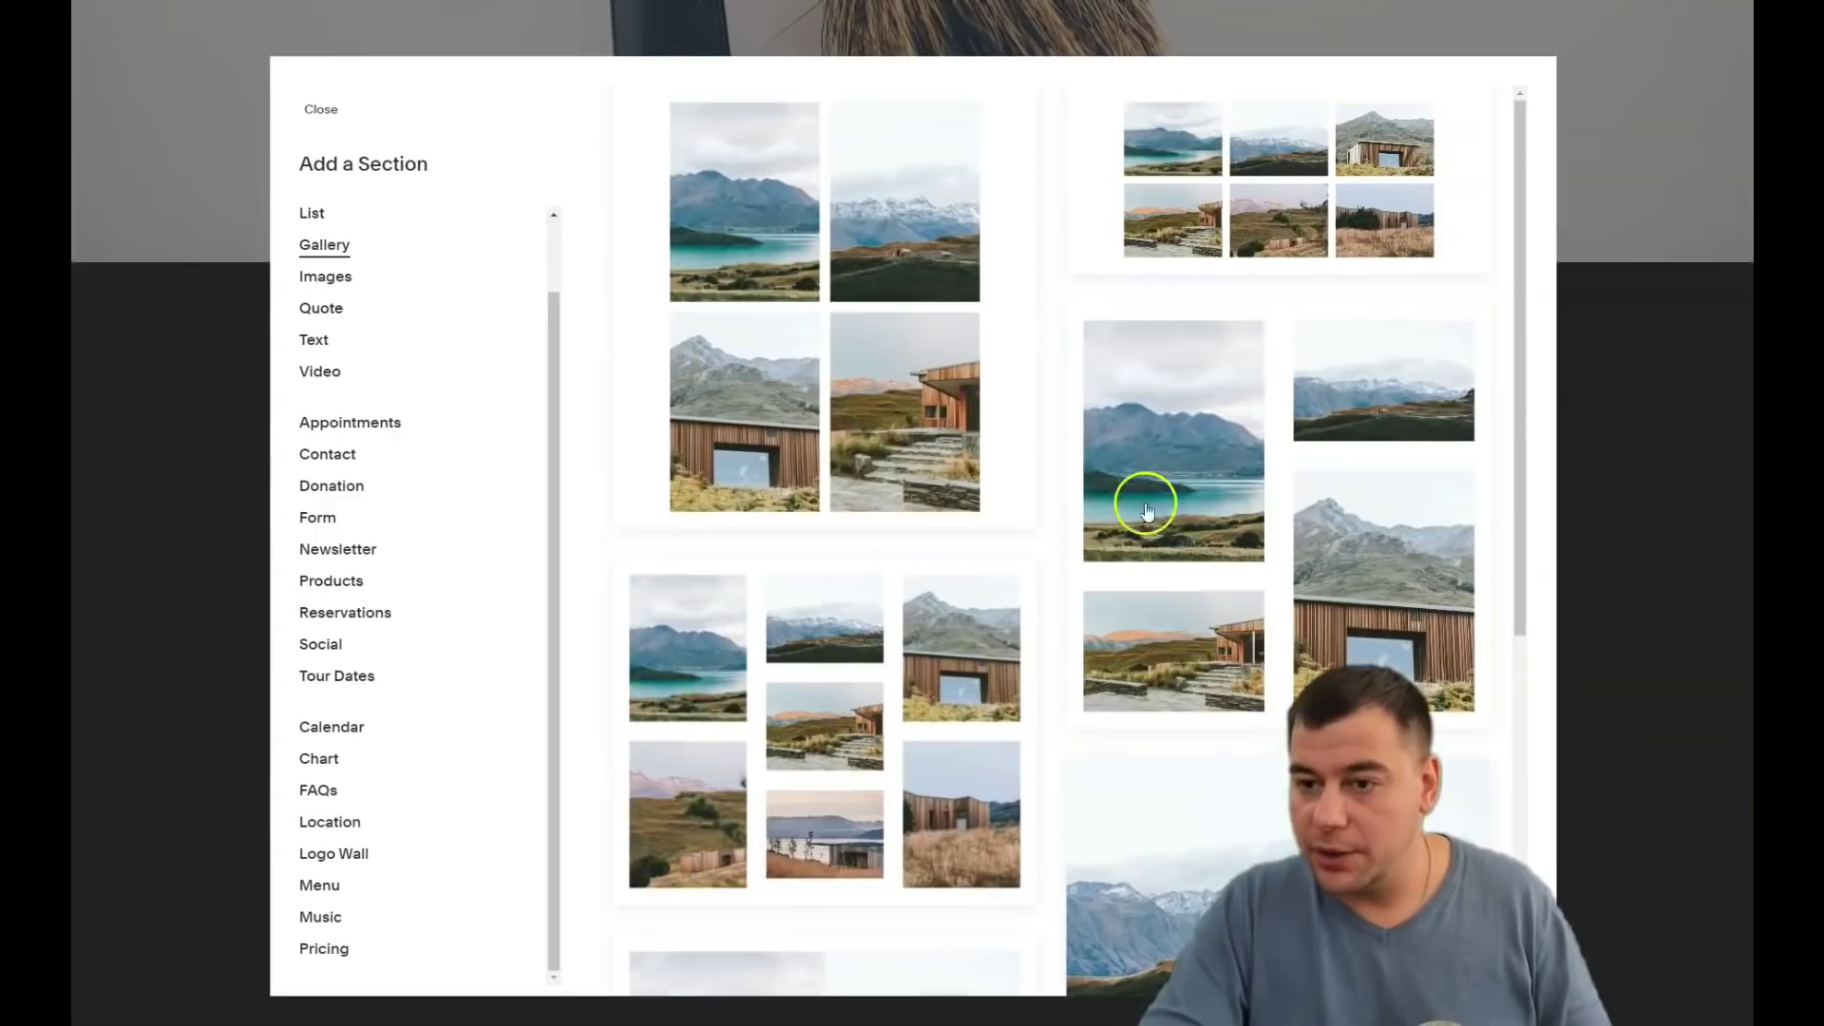
click(1240, 199)
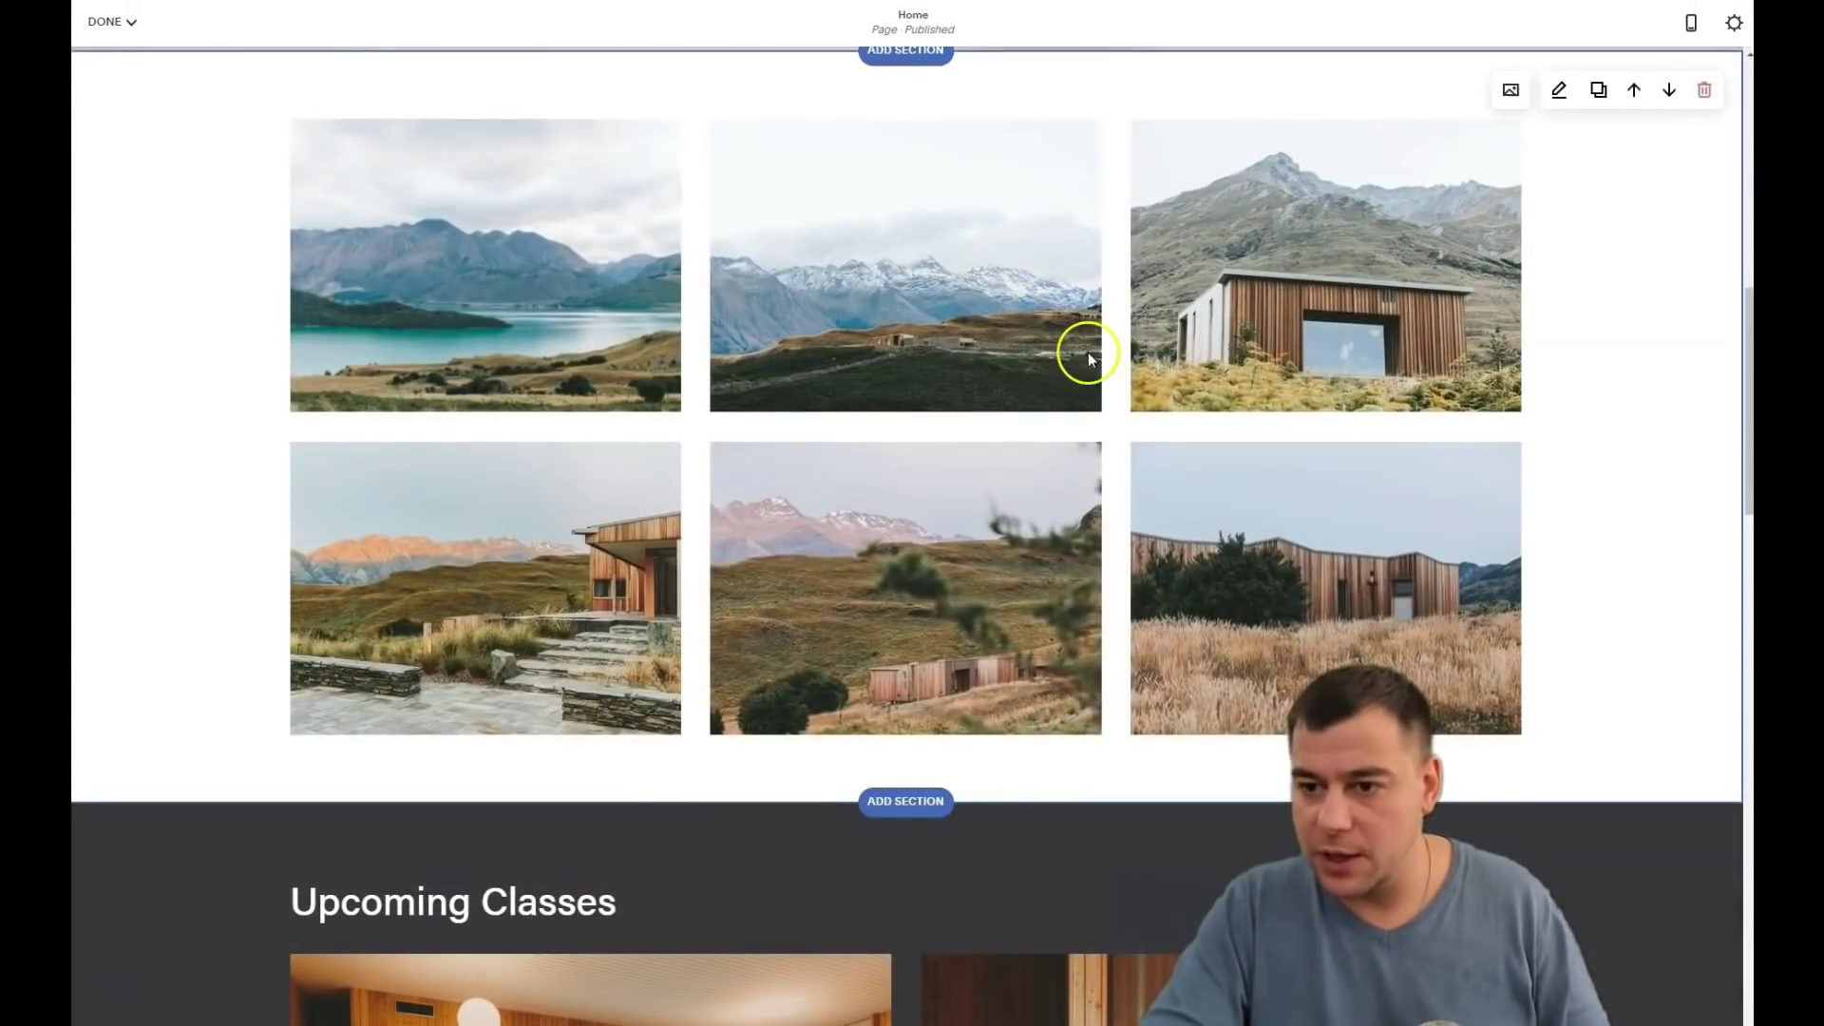
- Change the gallery type to Slideshow: Full
click(1559, 91)
click(1577, 171)
click(1576, 322)
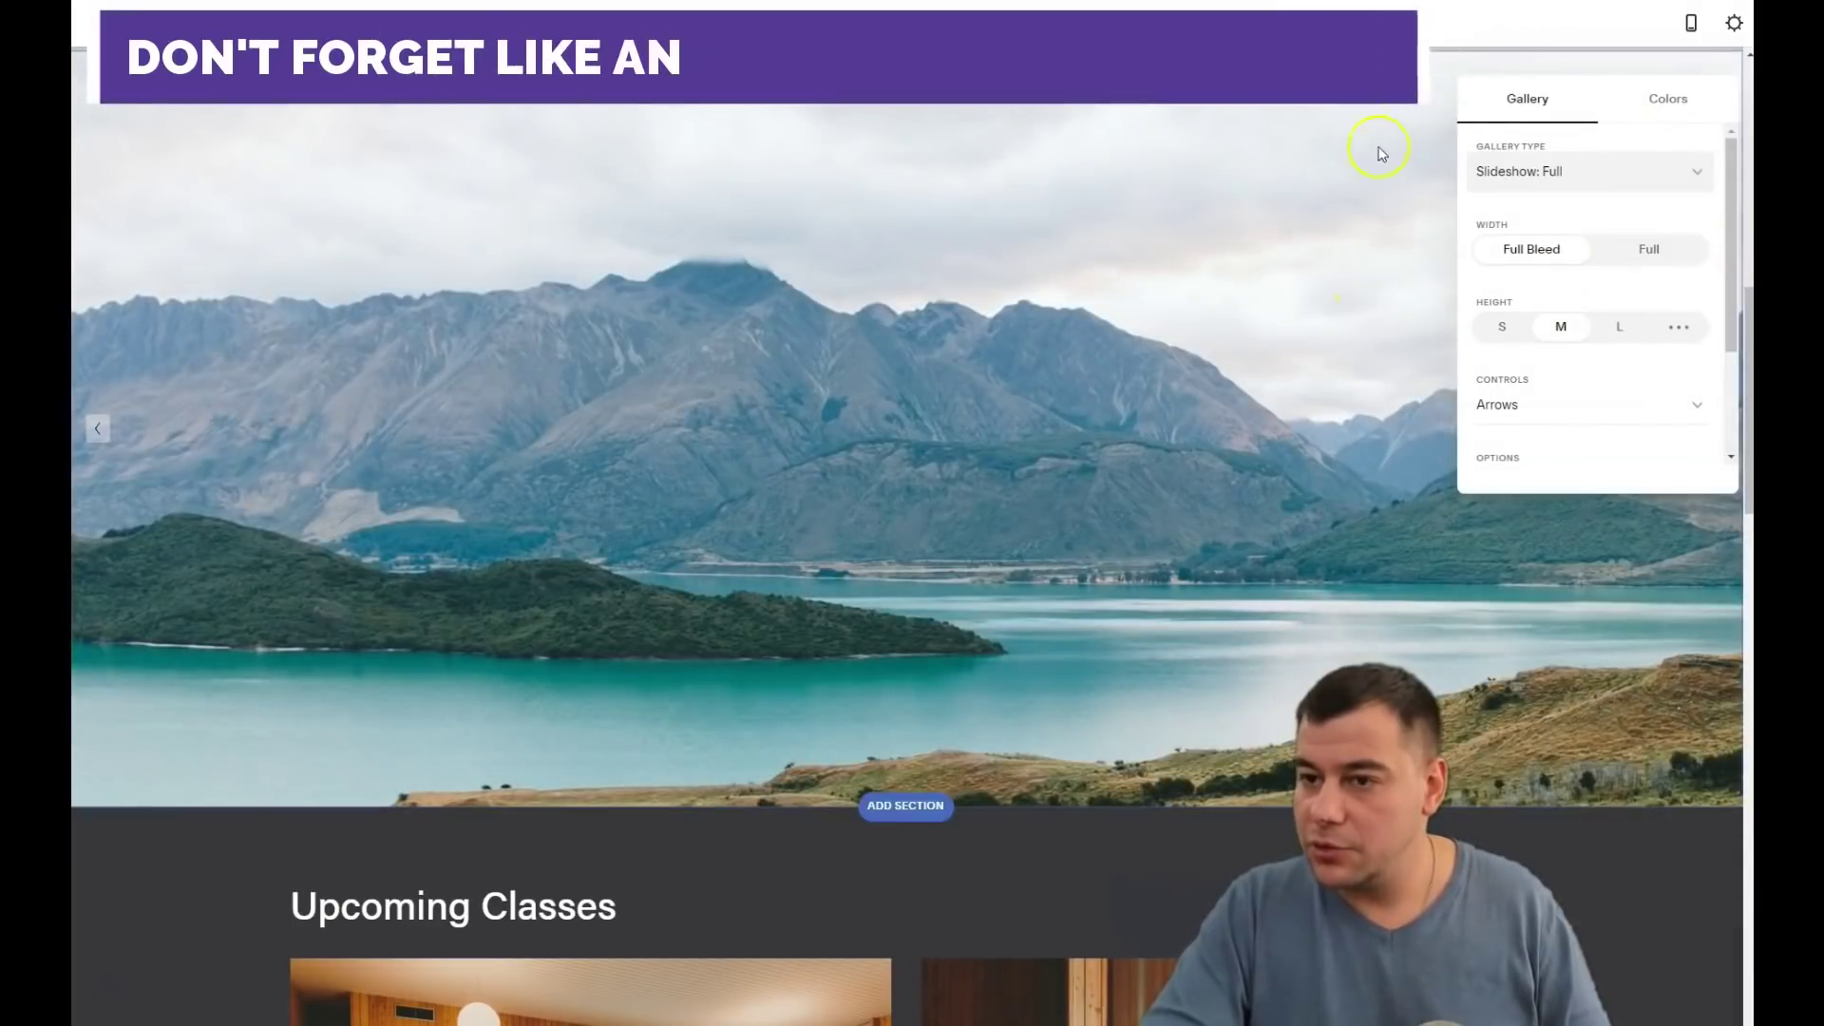
click(1451, 196)
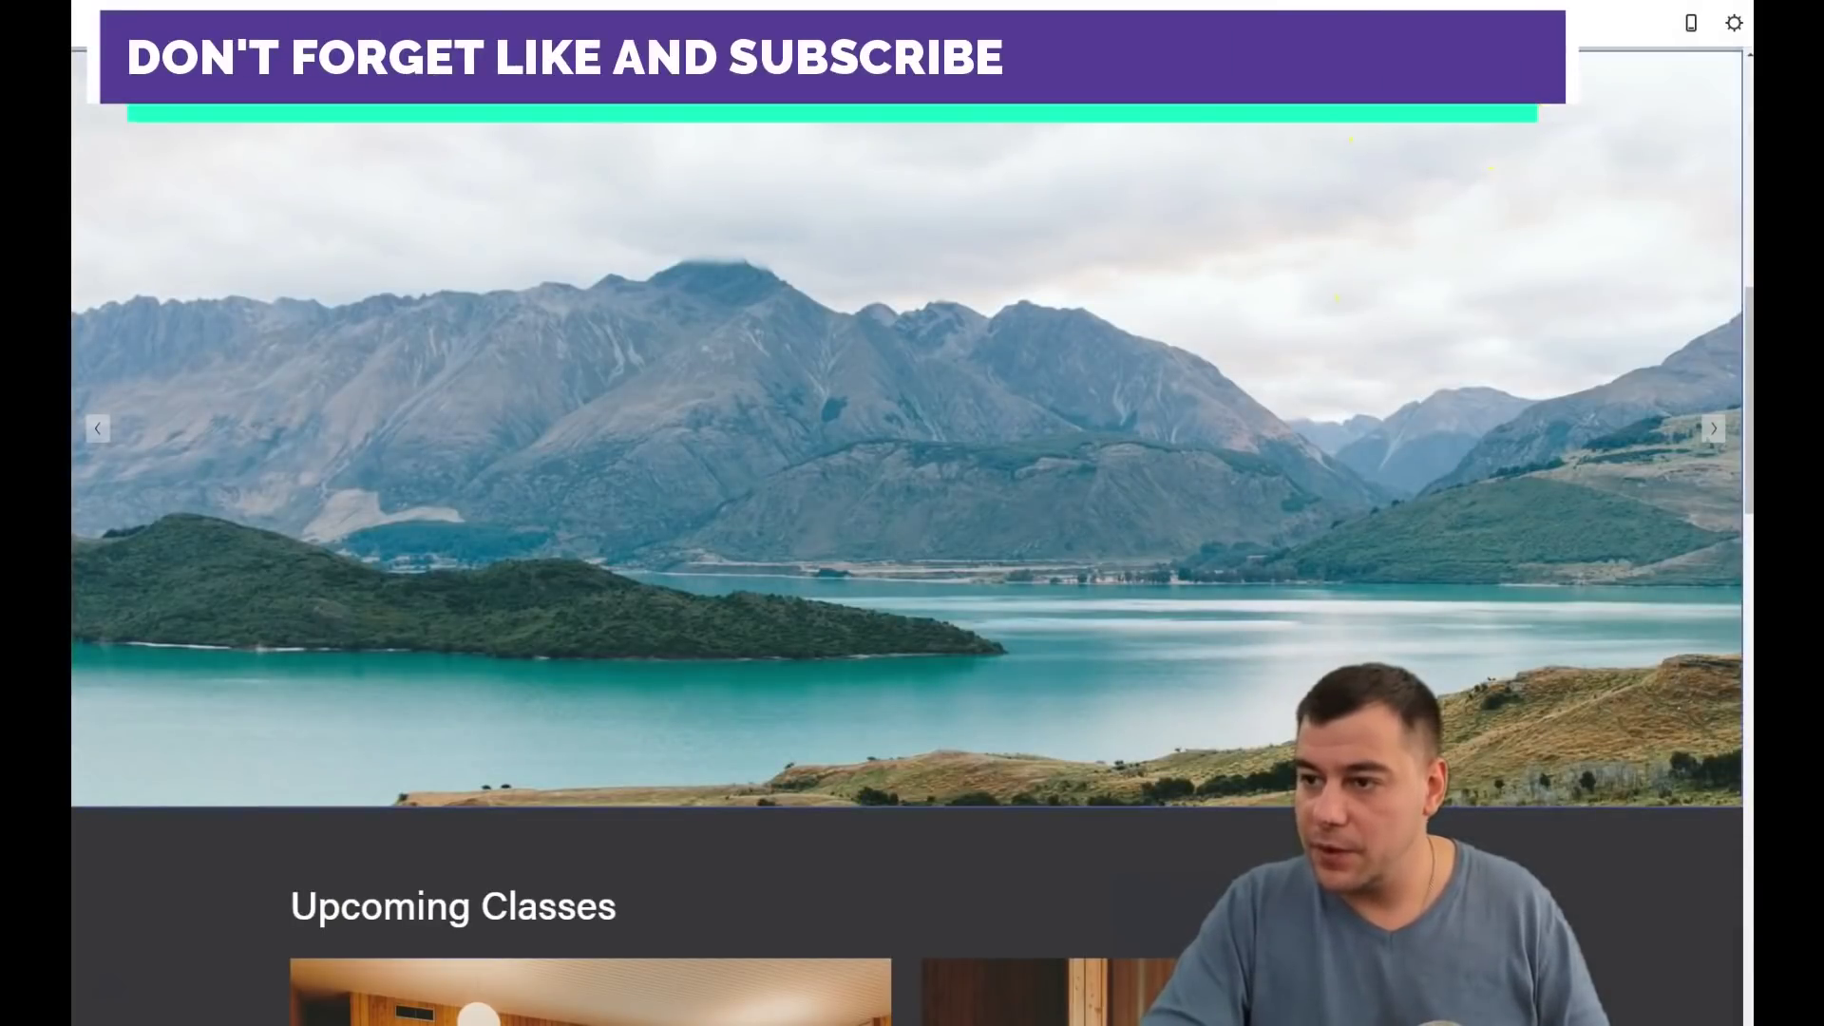
- Replace the landscape placeholder images with barber photos in the image manager
click(871, 320)
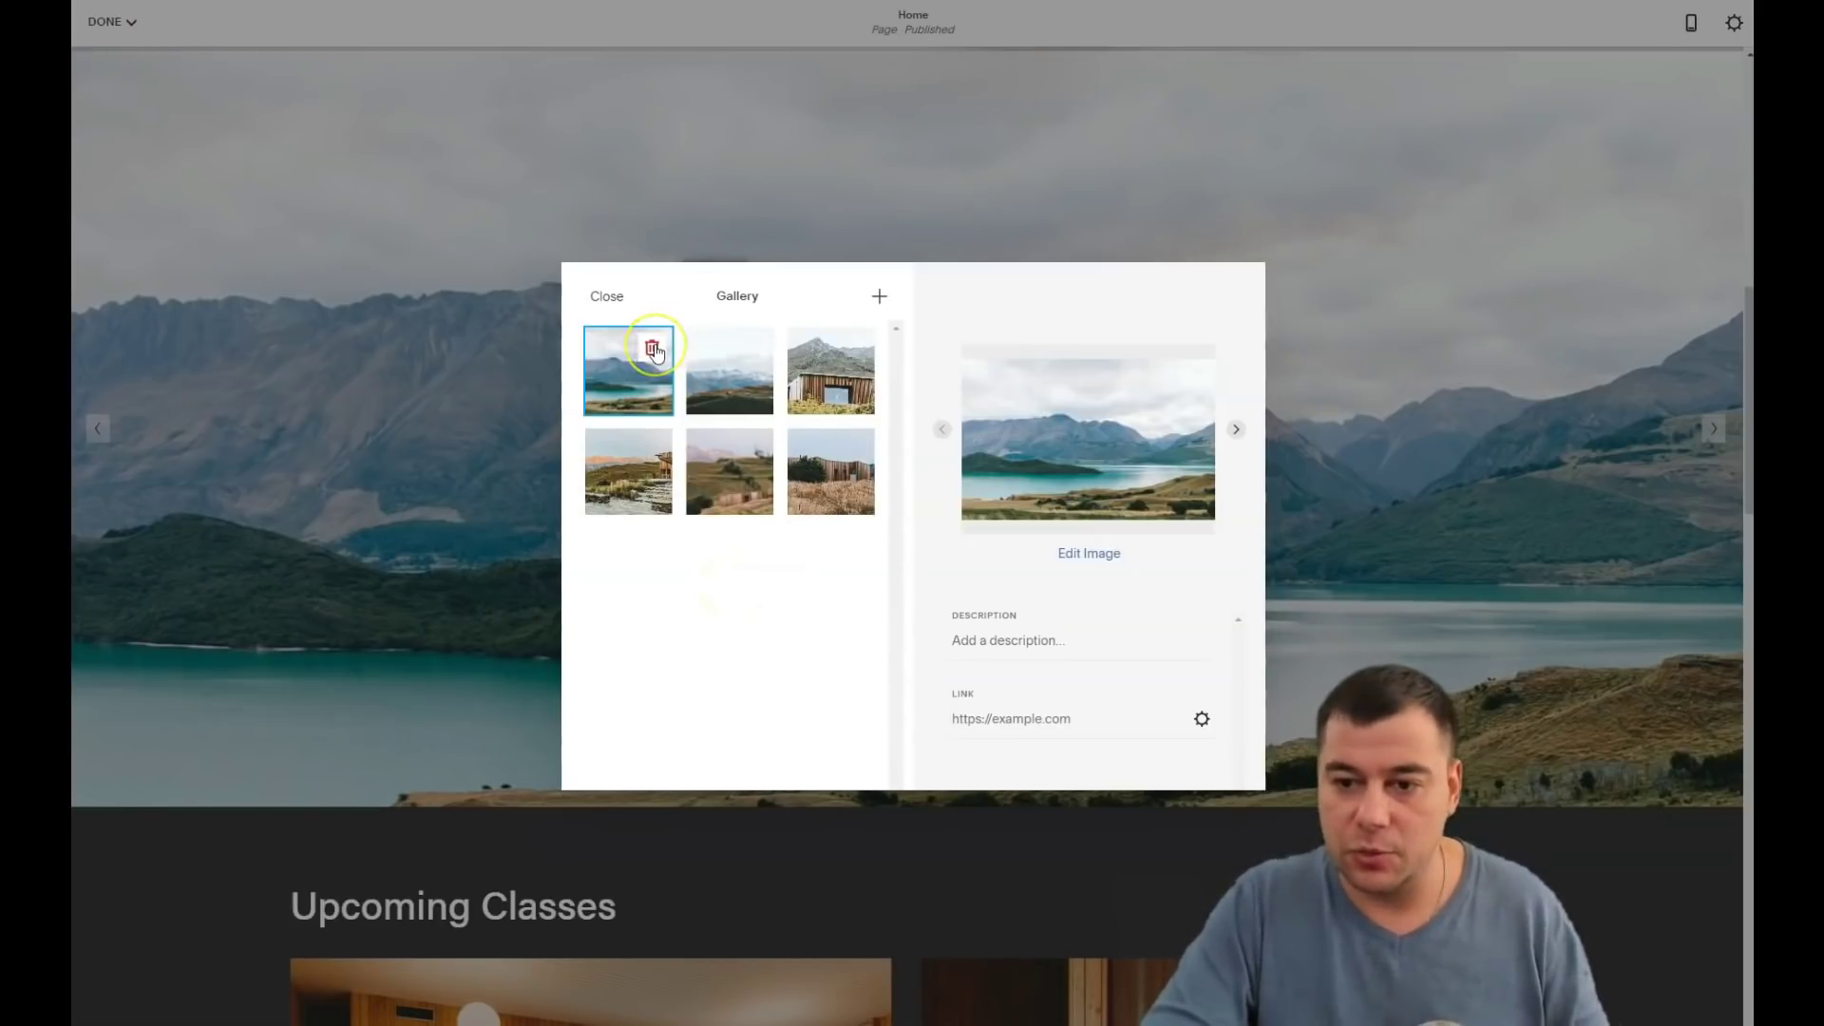
click(654, 350)
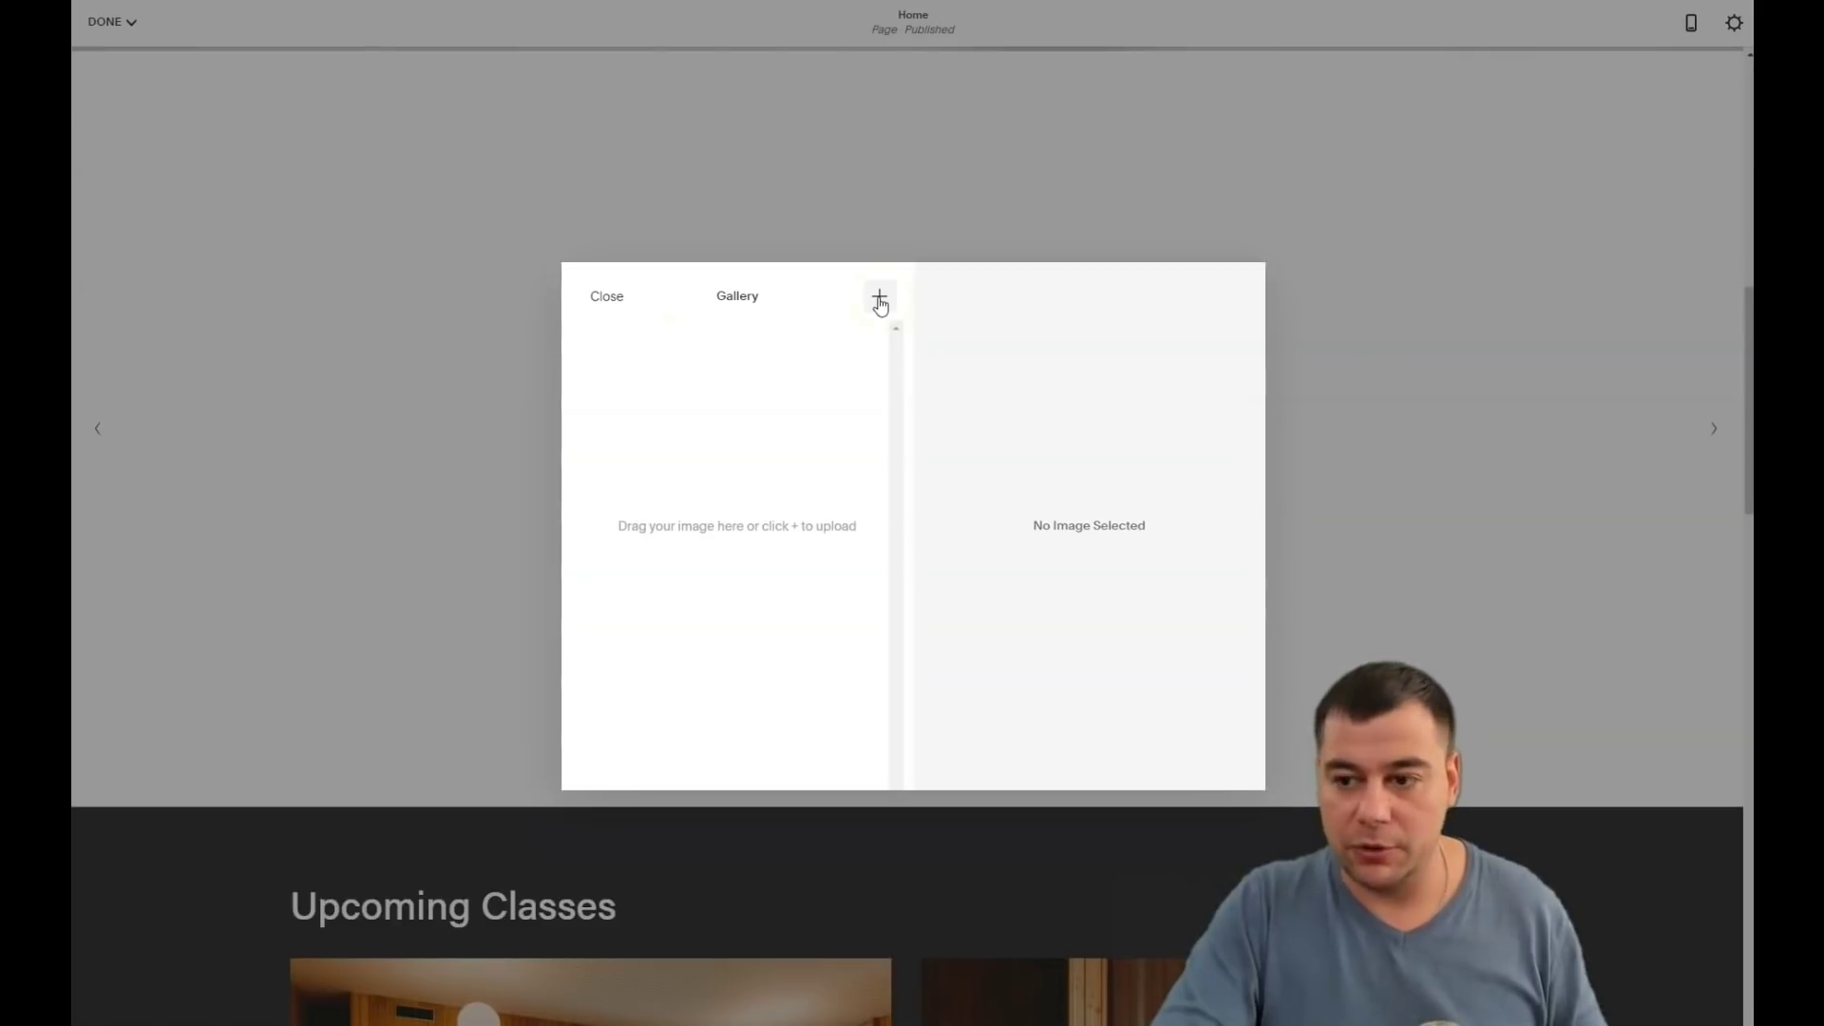
click(879, 298)
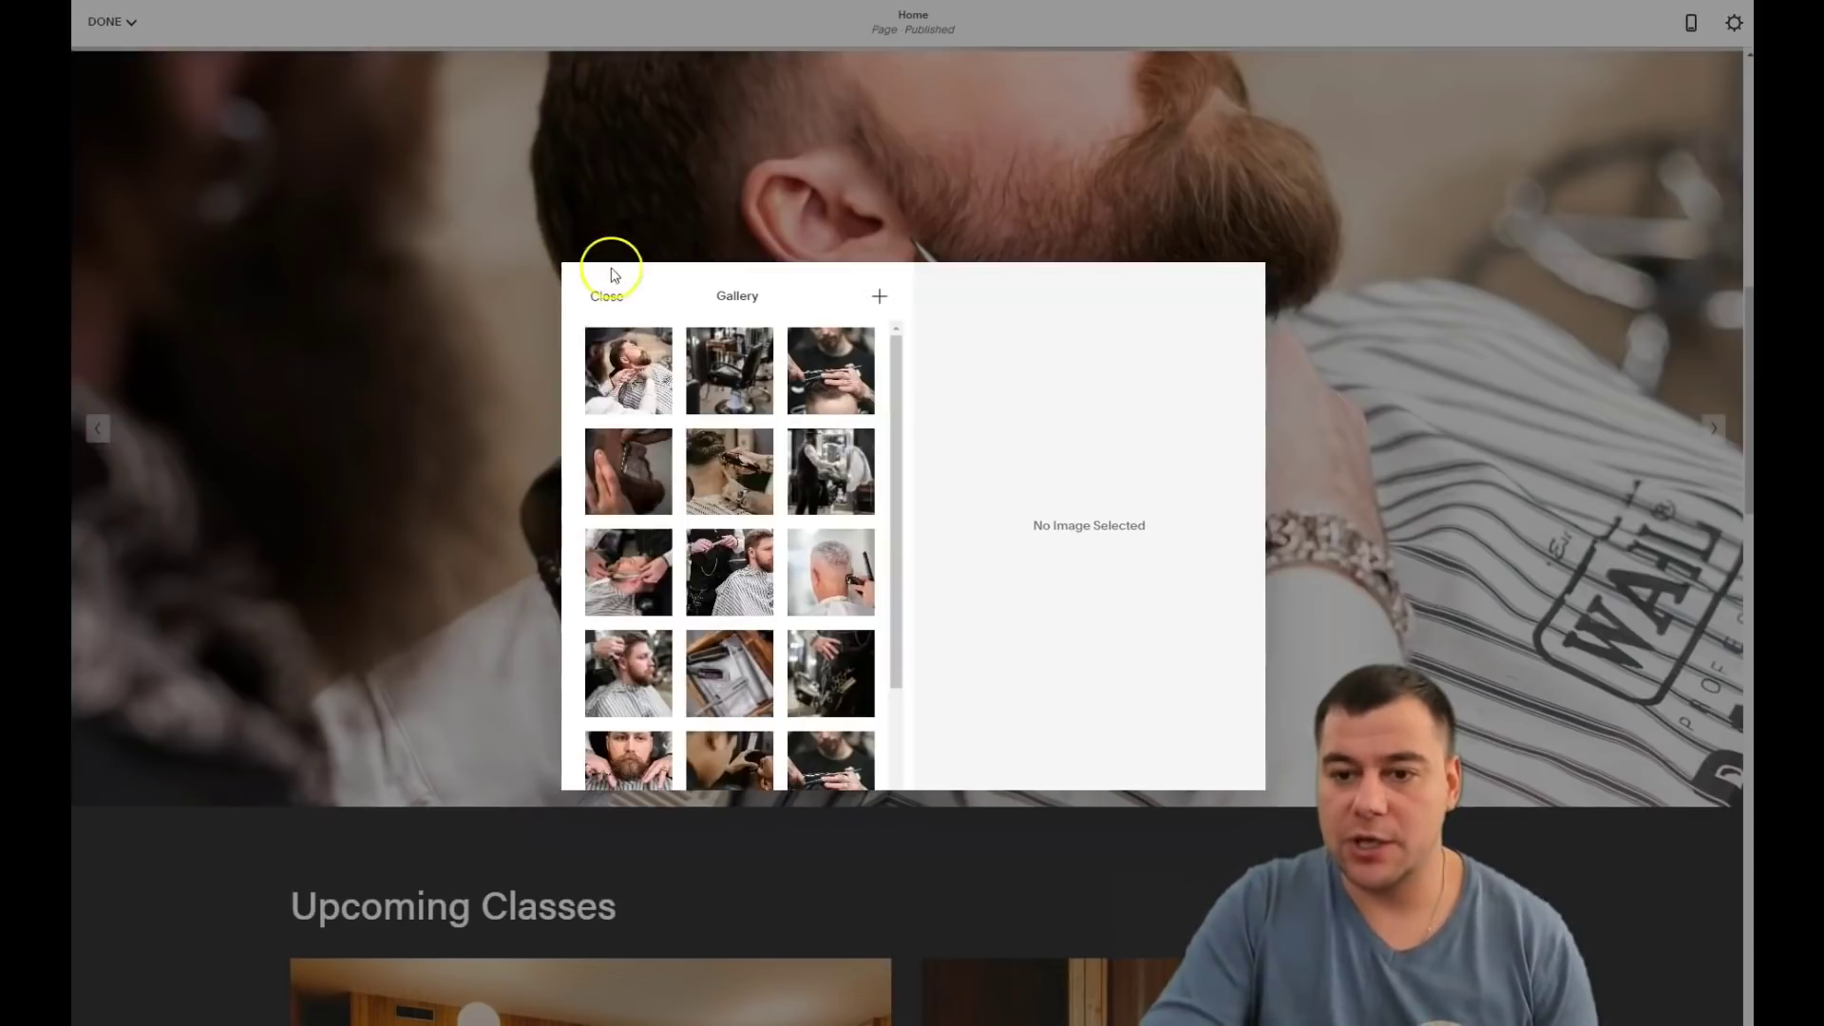
click(605, 297)
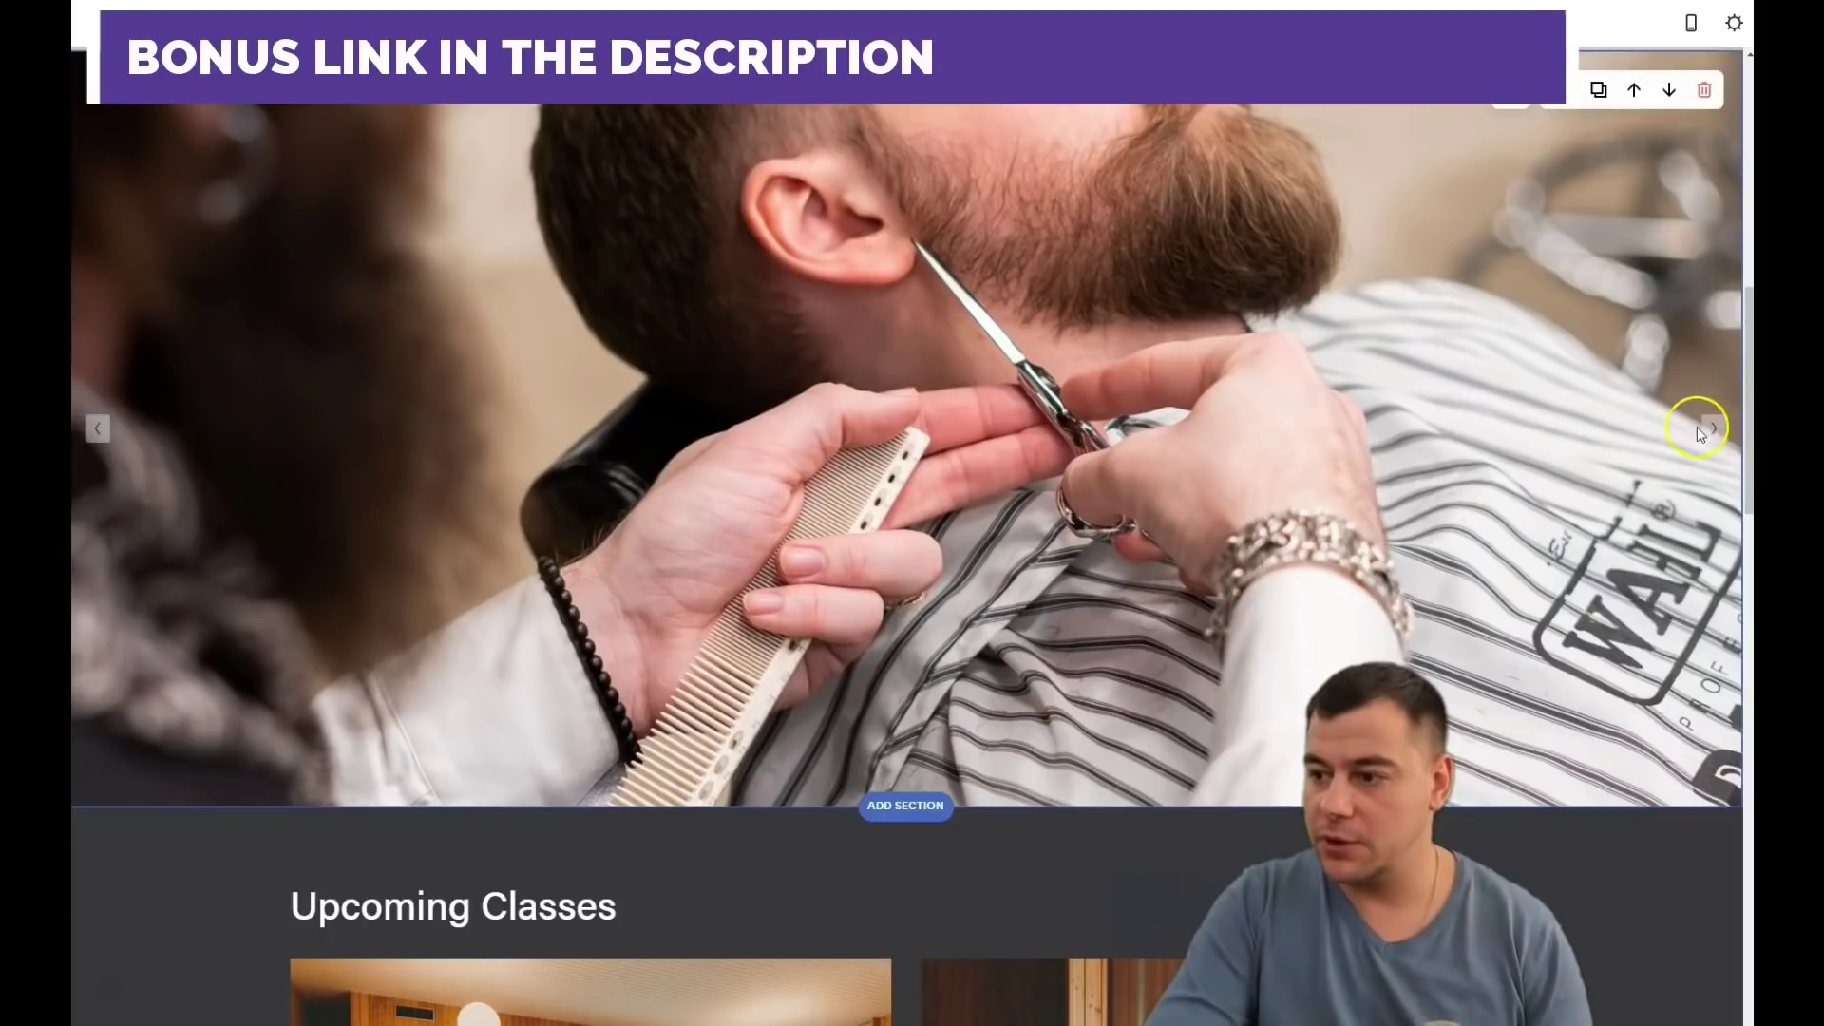
- Switch slideshow width to Full and back to Full Bleed, then turn on Autoplay
click(1560, 103)
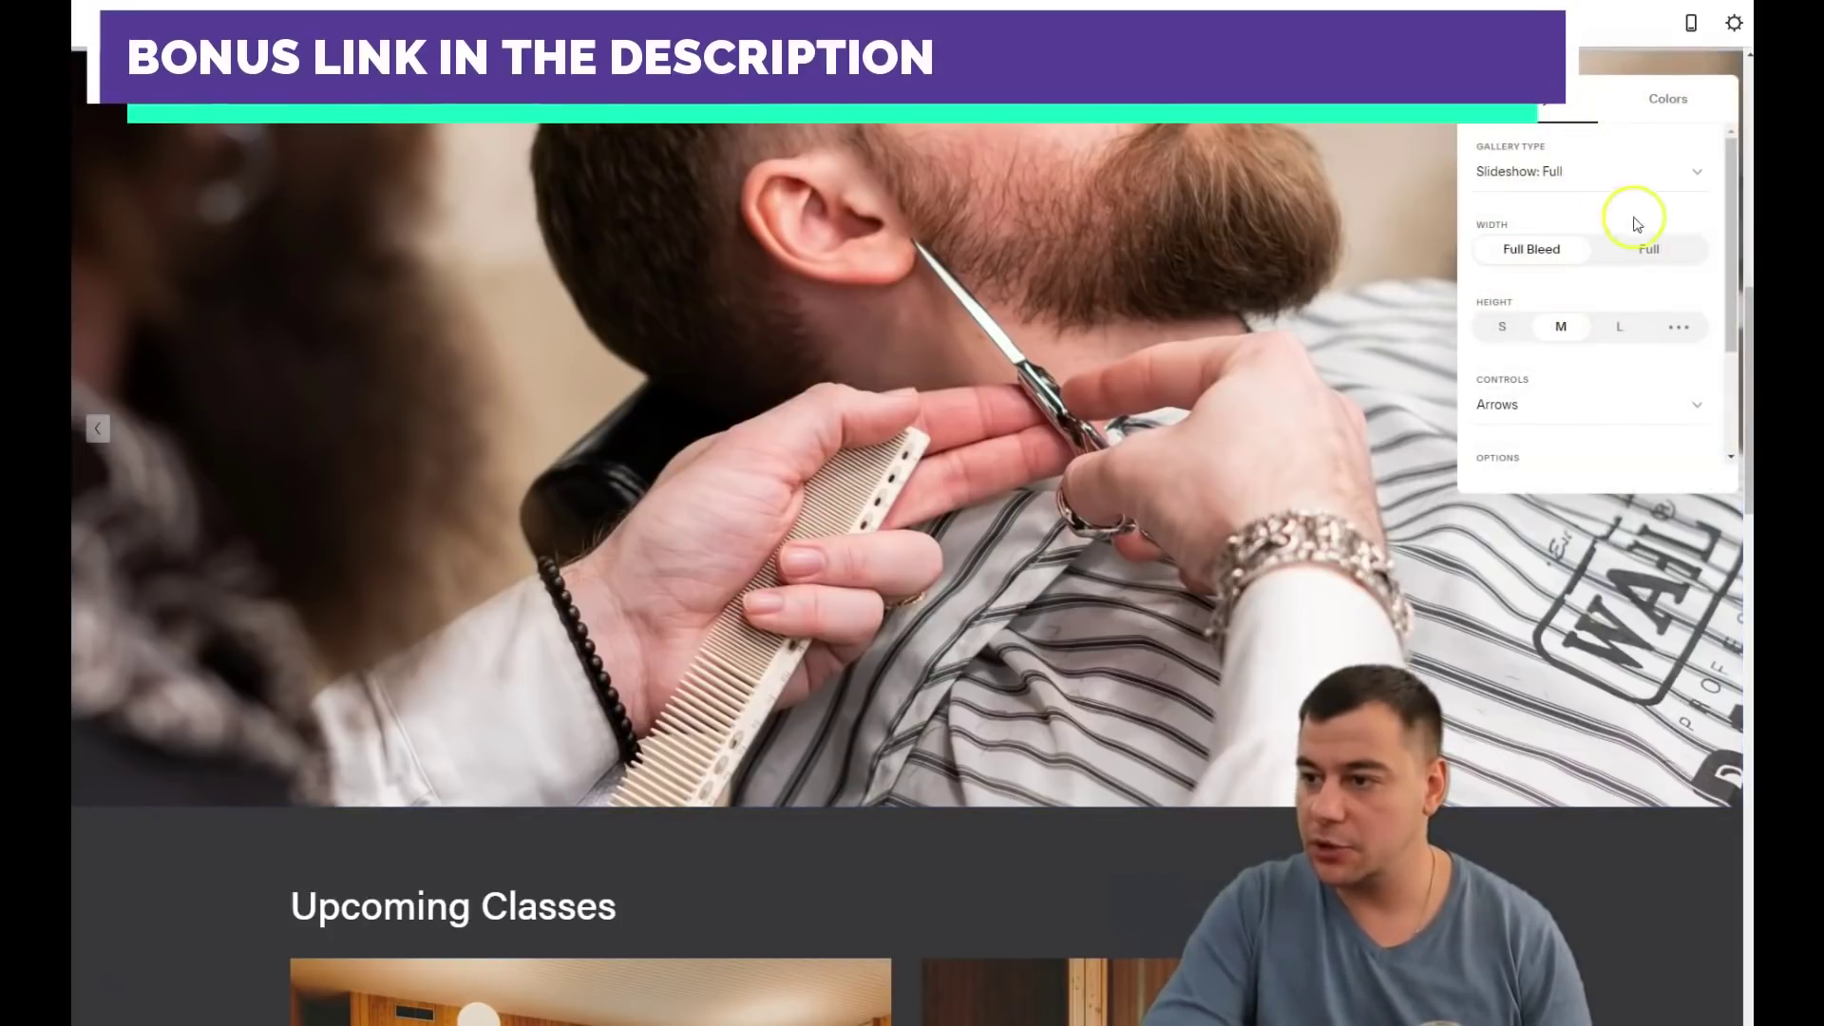
click(1647, 250)
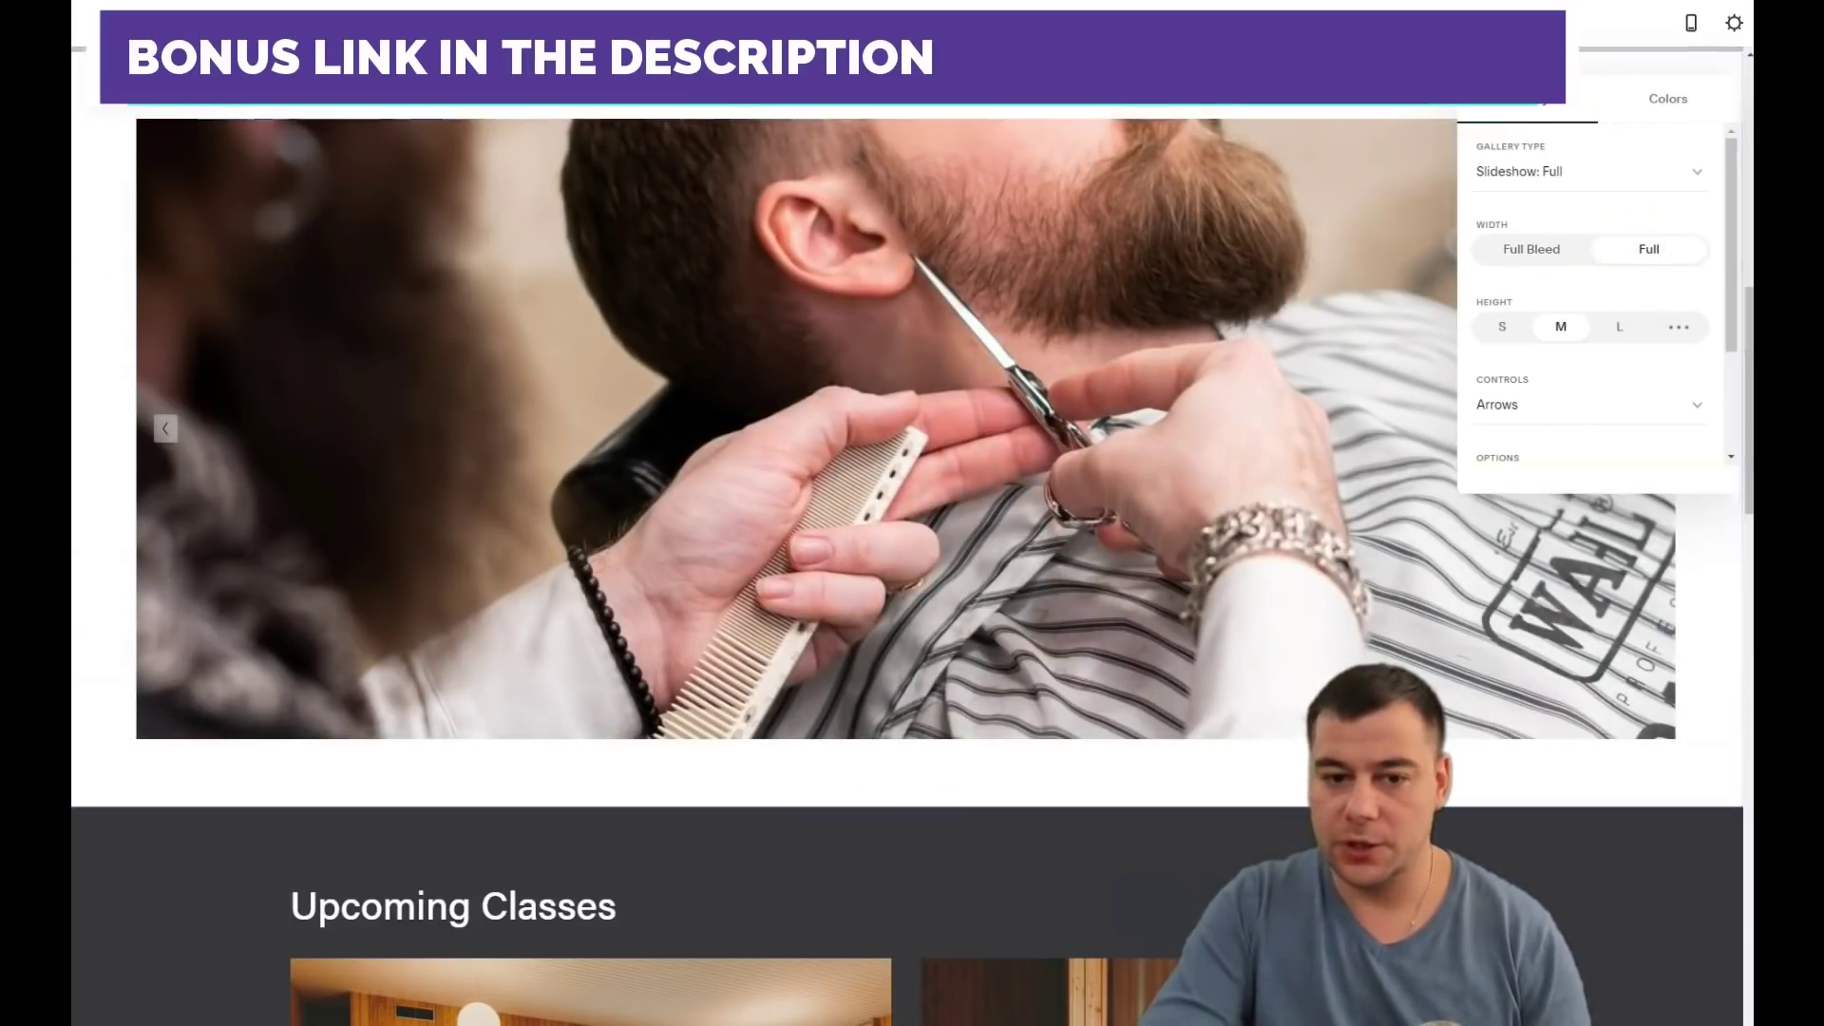
click(1527, 249)
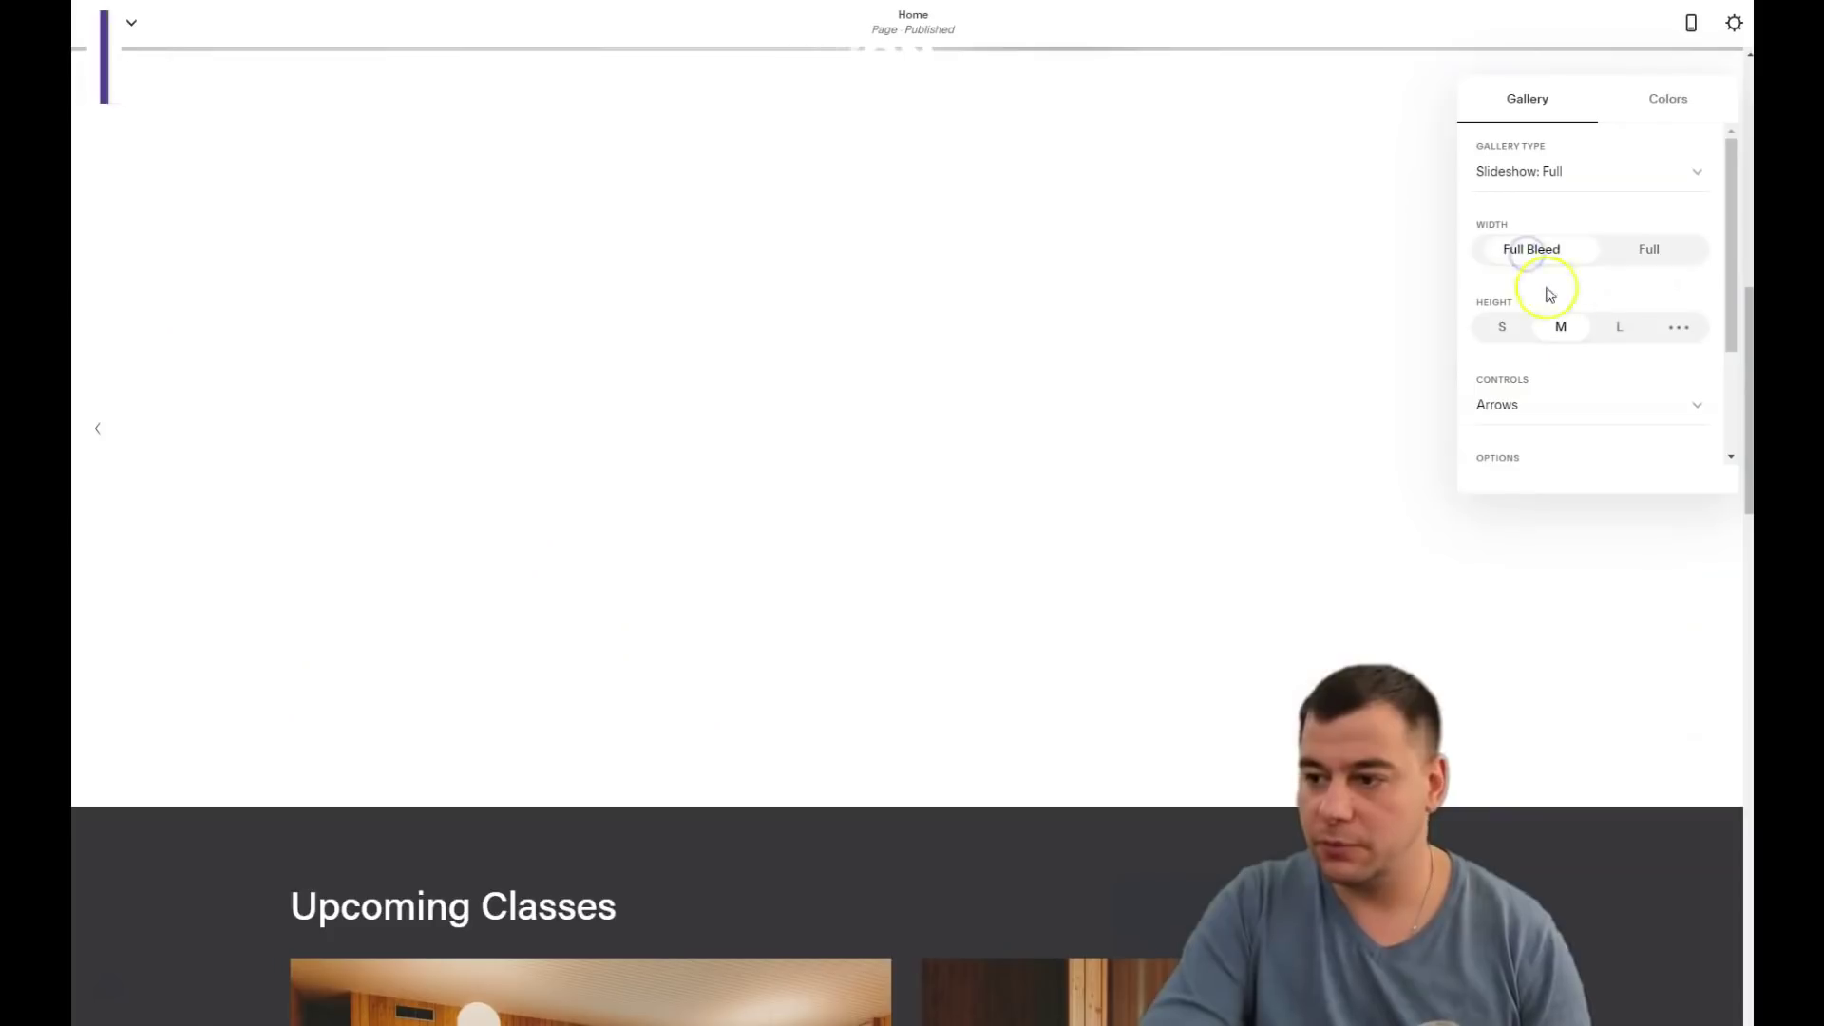
scroll(1635, 409, down, 3)
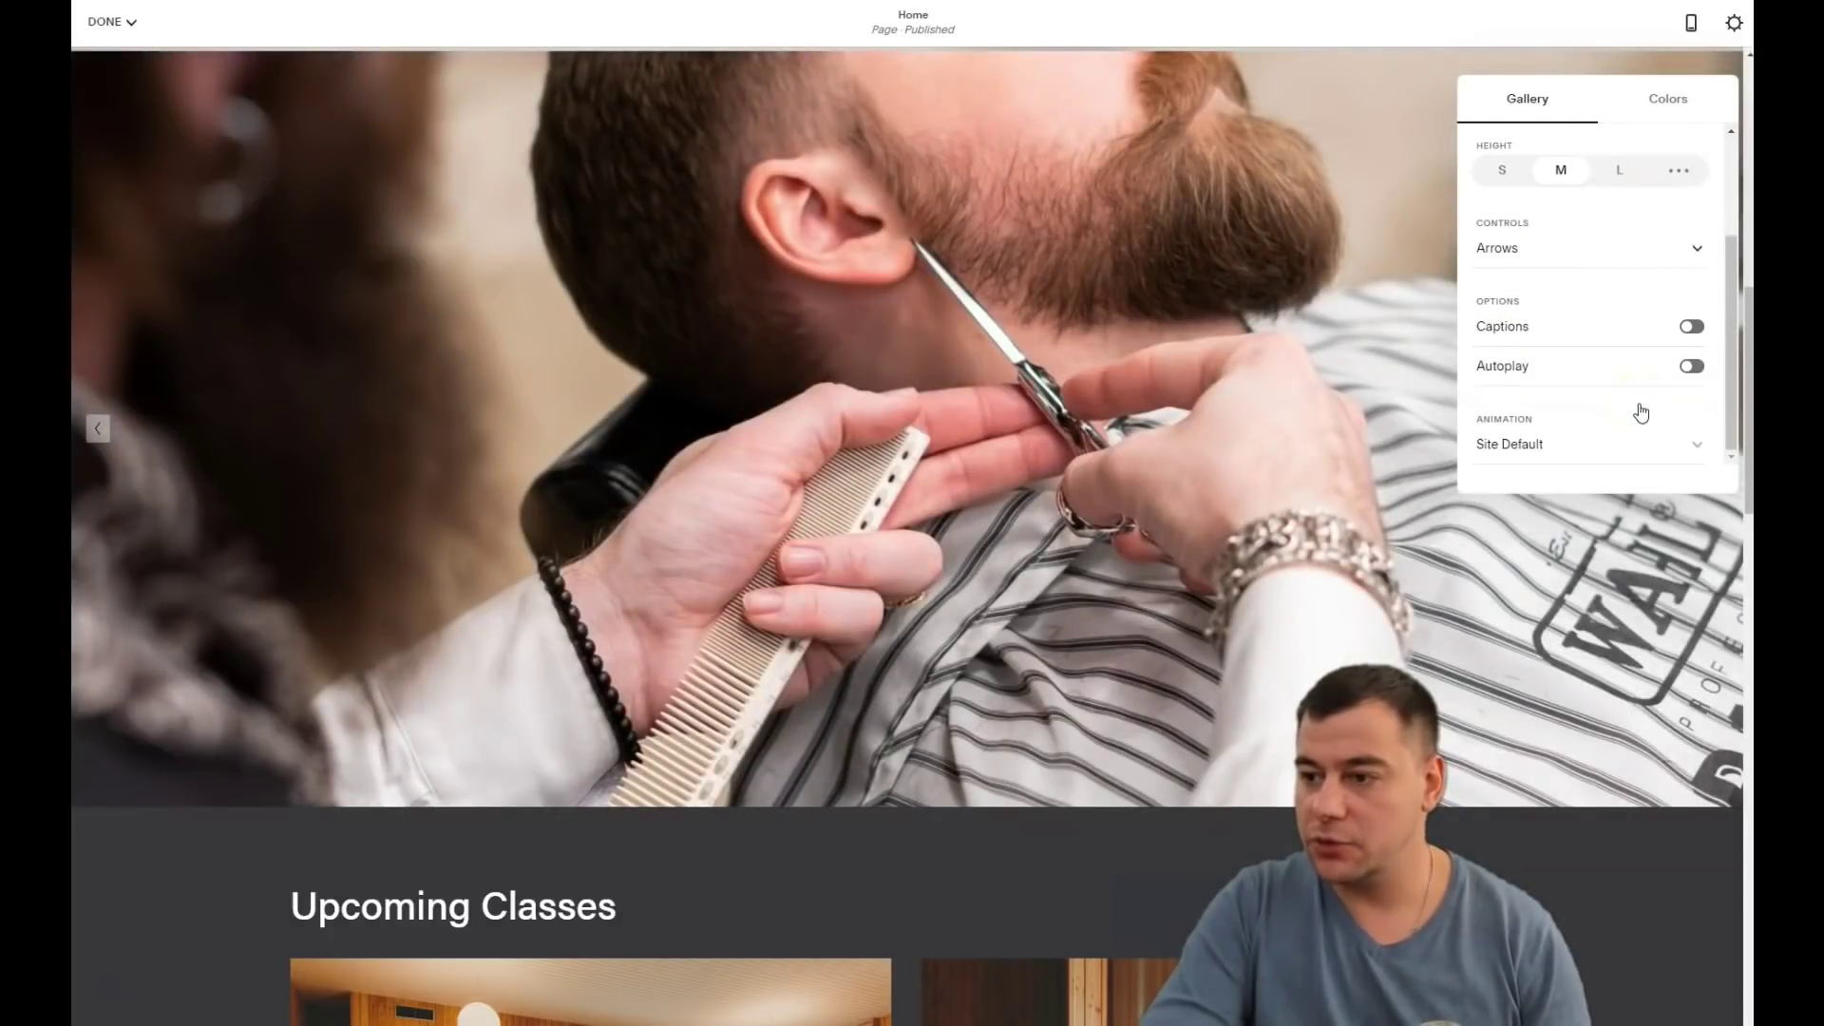
click(1642, 361)
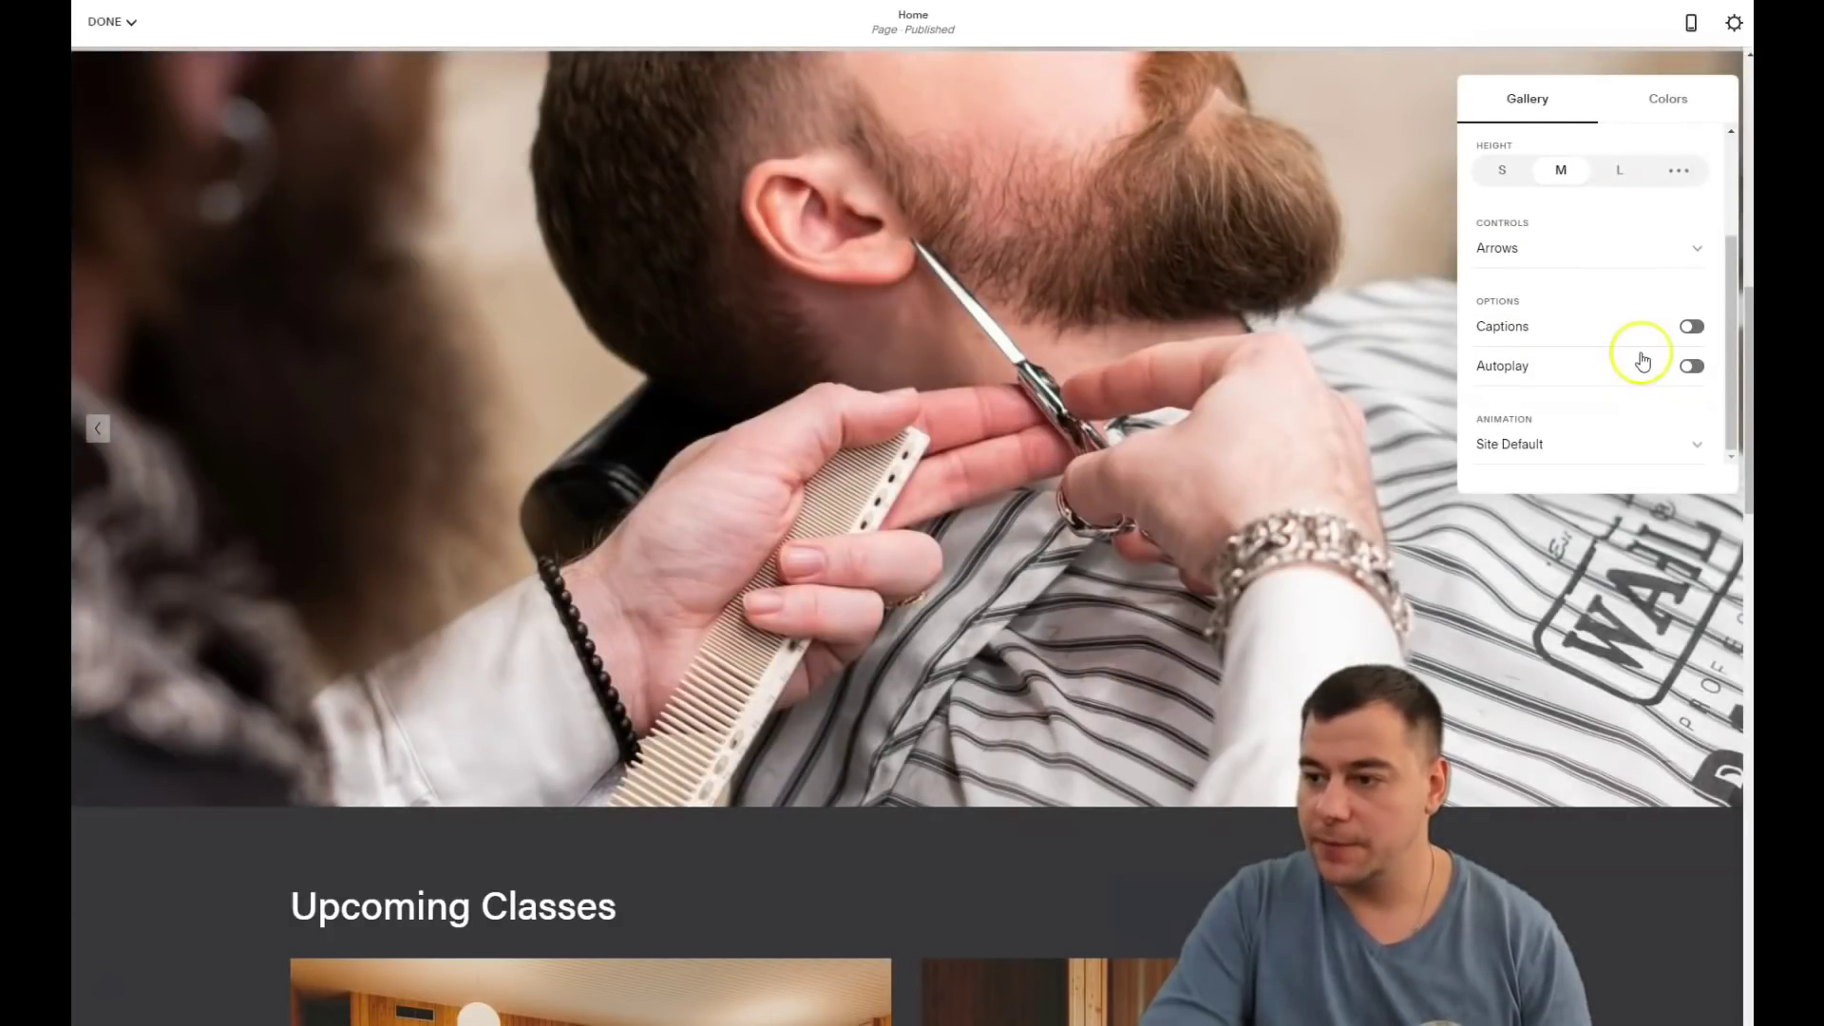
click(1690, 369)
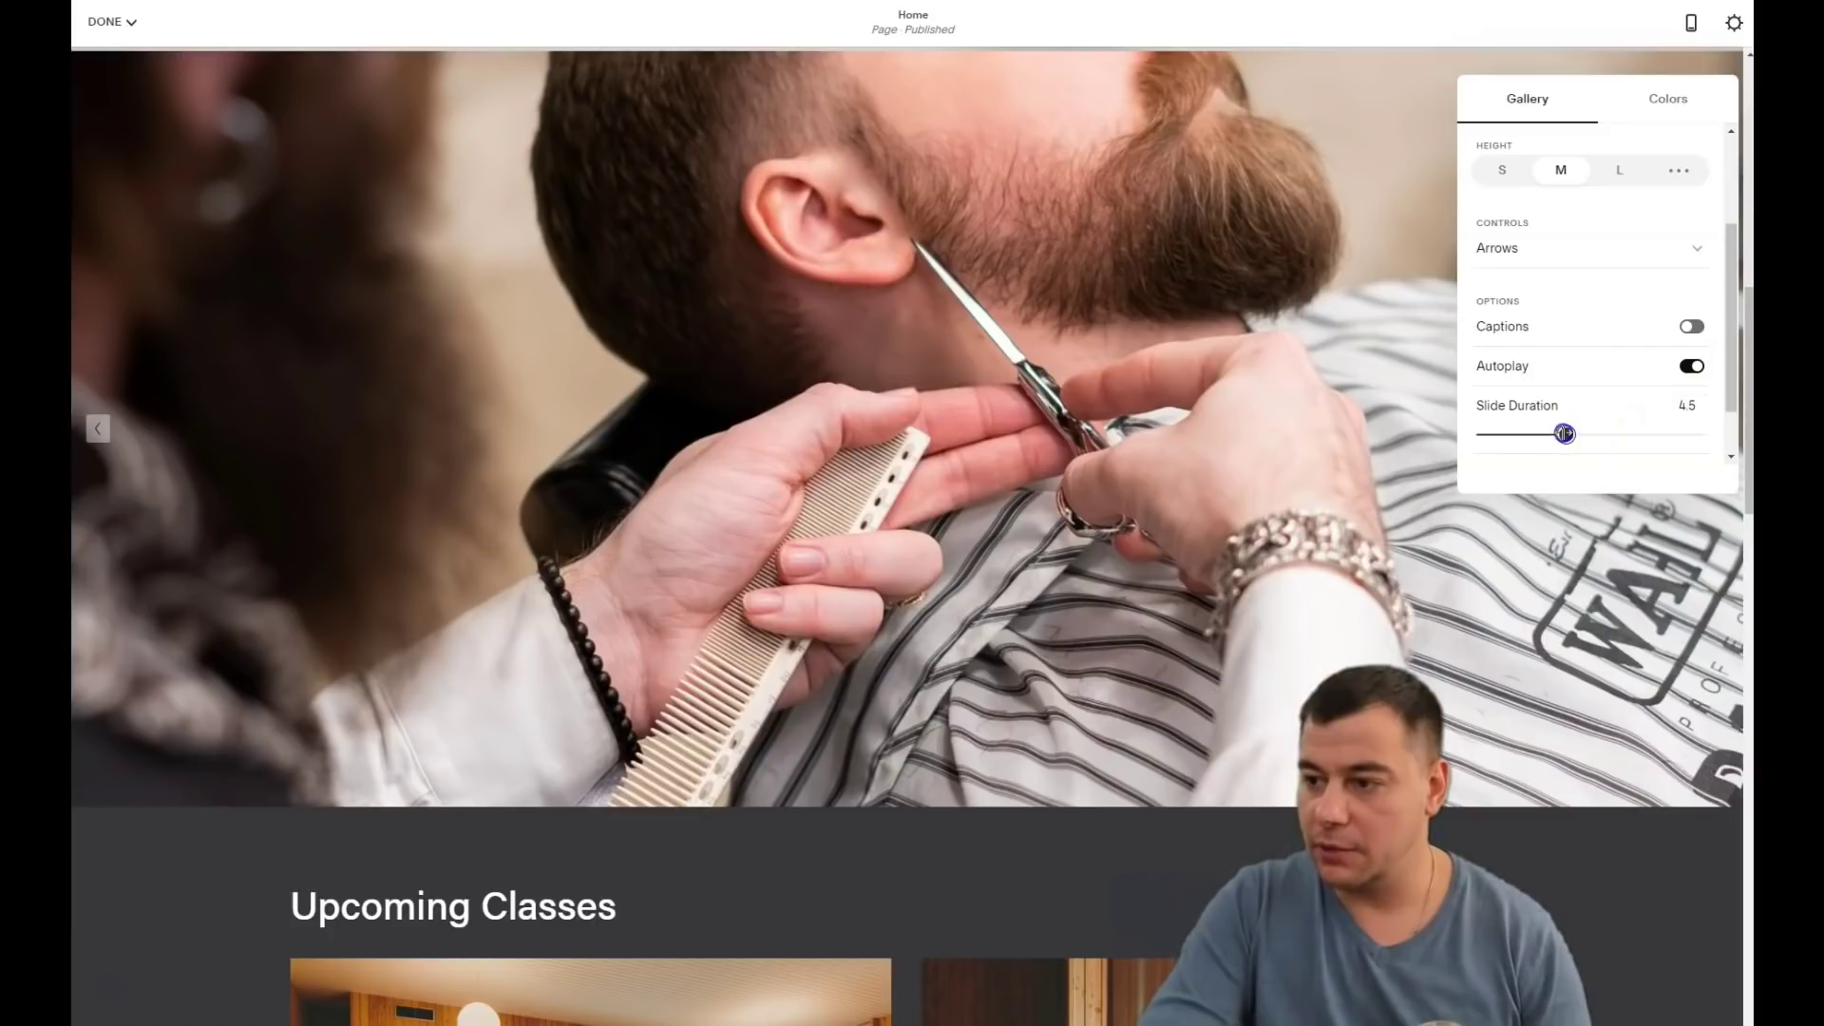
scroll(1612, 354, down, 1)
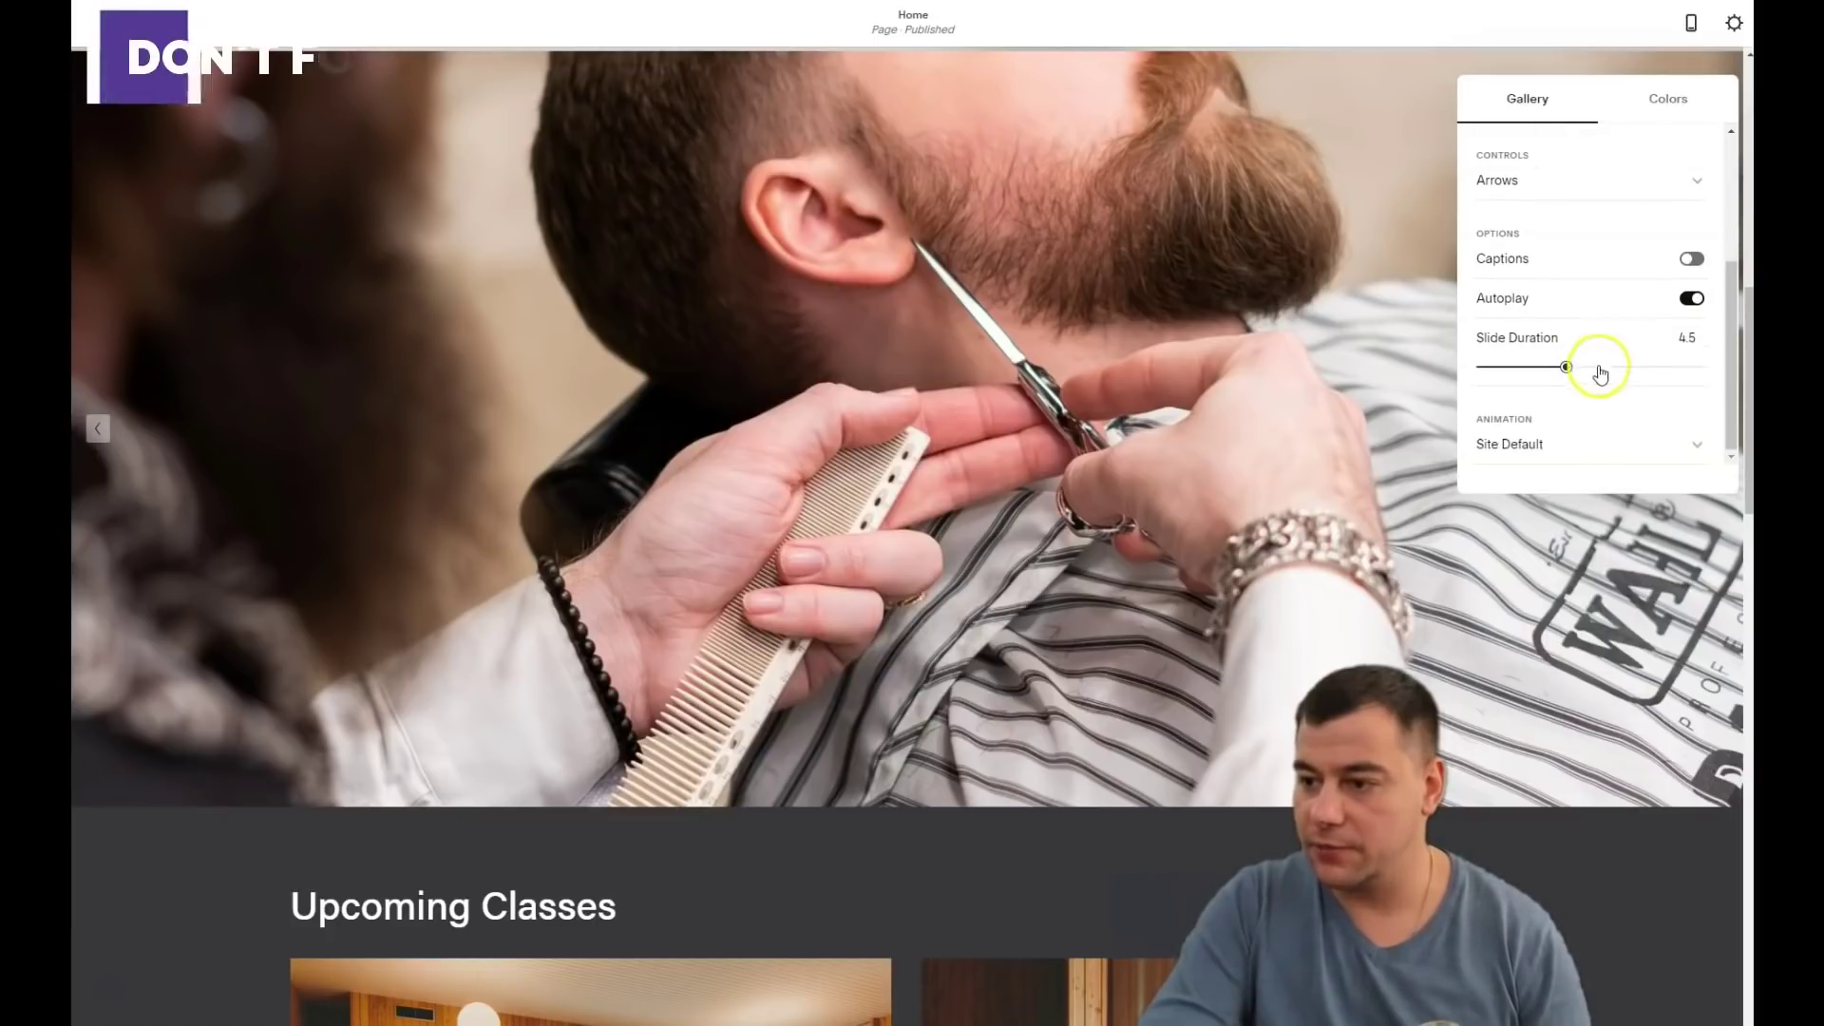
click(424, 334)
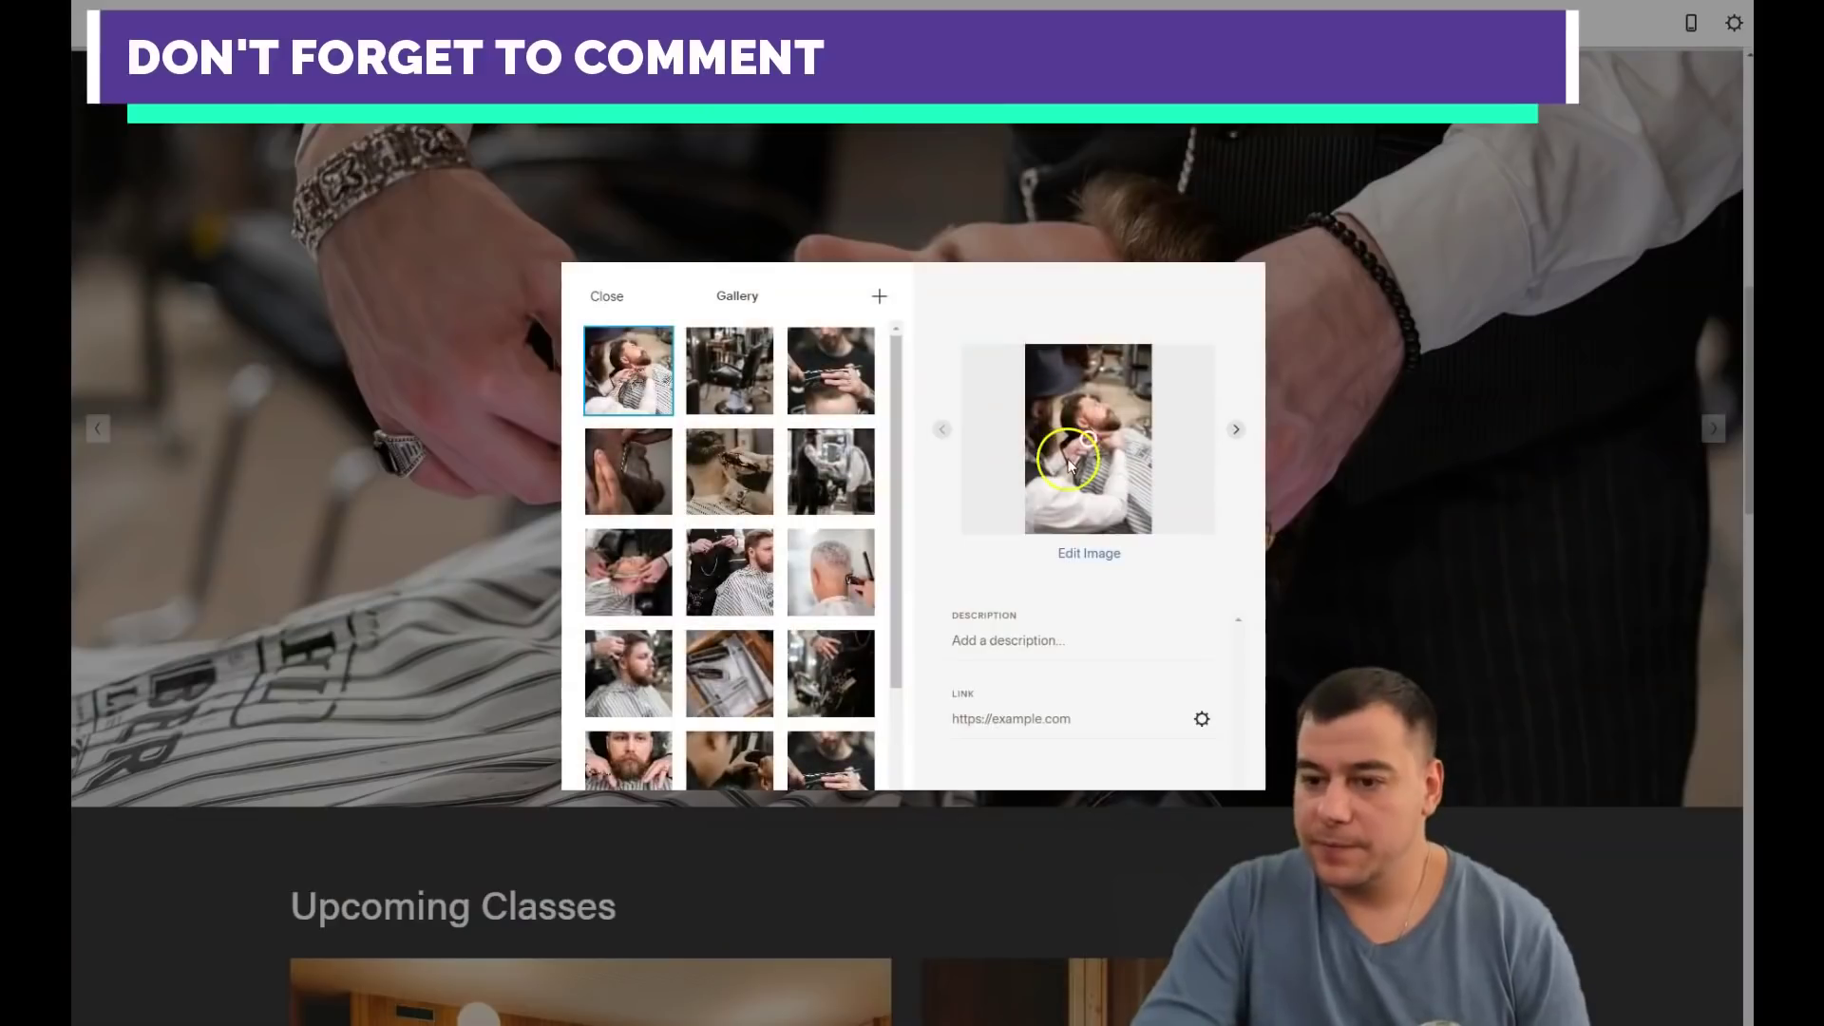
- Start a description for the first photo, then close the gallery image manager
click(993, 642)
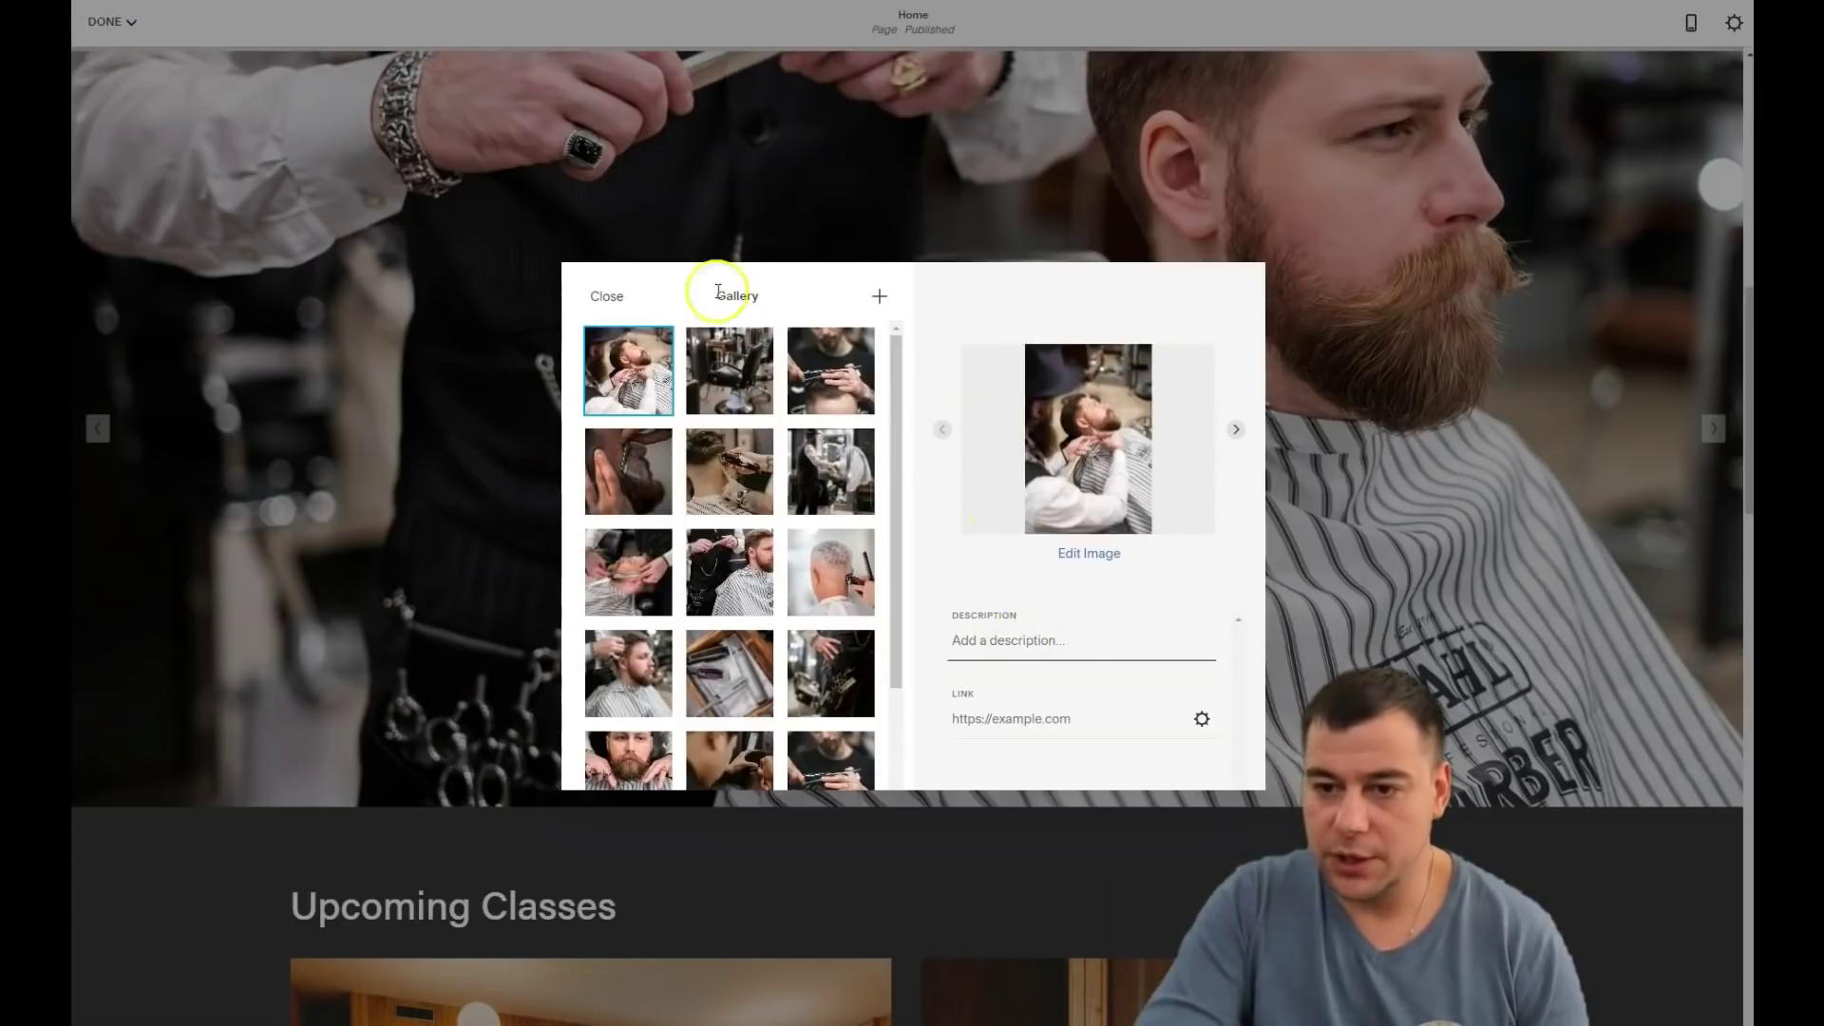
click(604, 294)
scroll(1041, 471, down, 5)
scroll(1040, 471, down, 2)
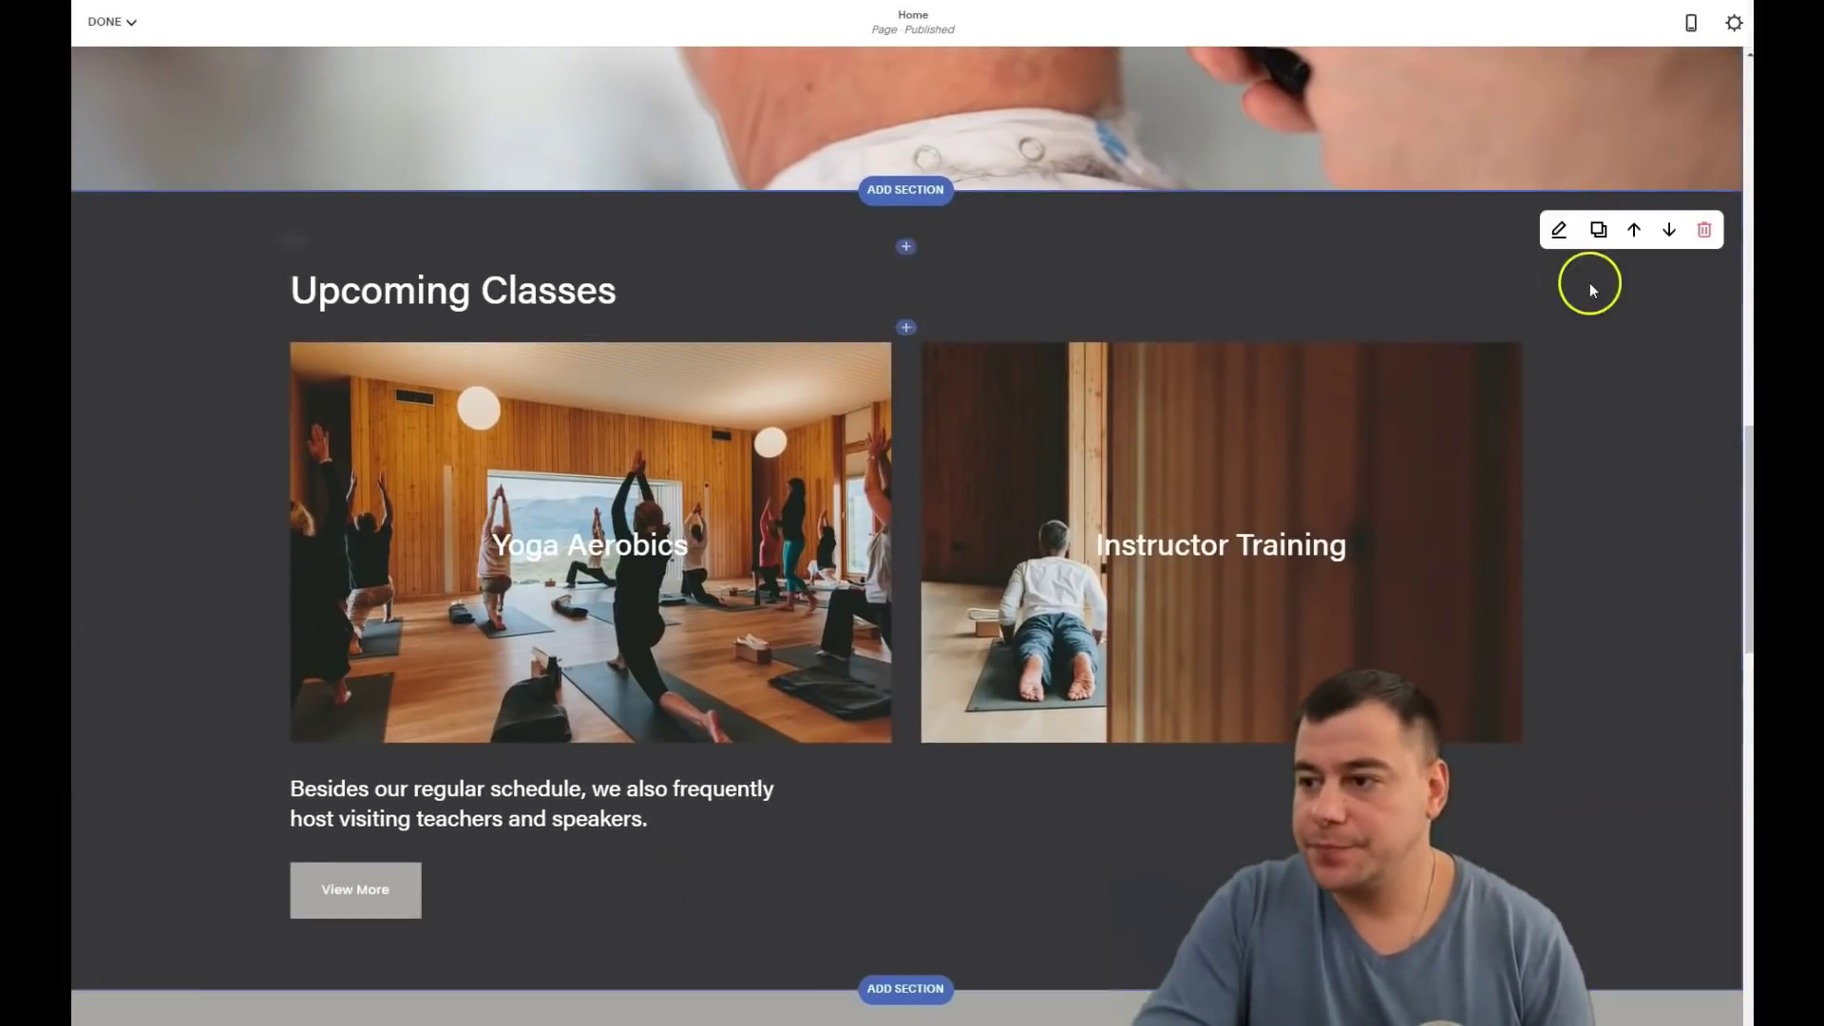
- Delete the Upcoming Classes section and confirm its removal
click(1705, 231)
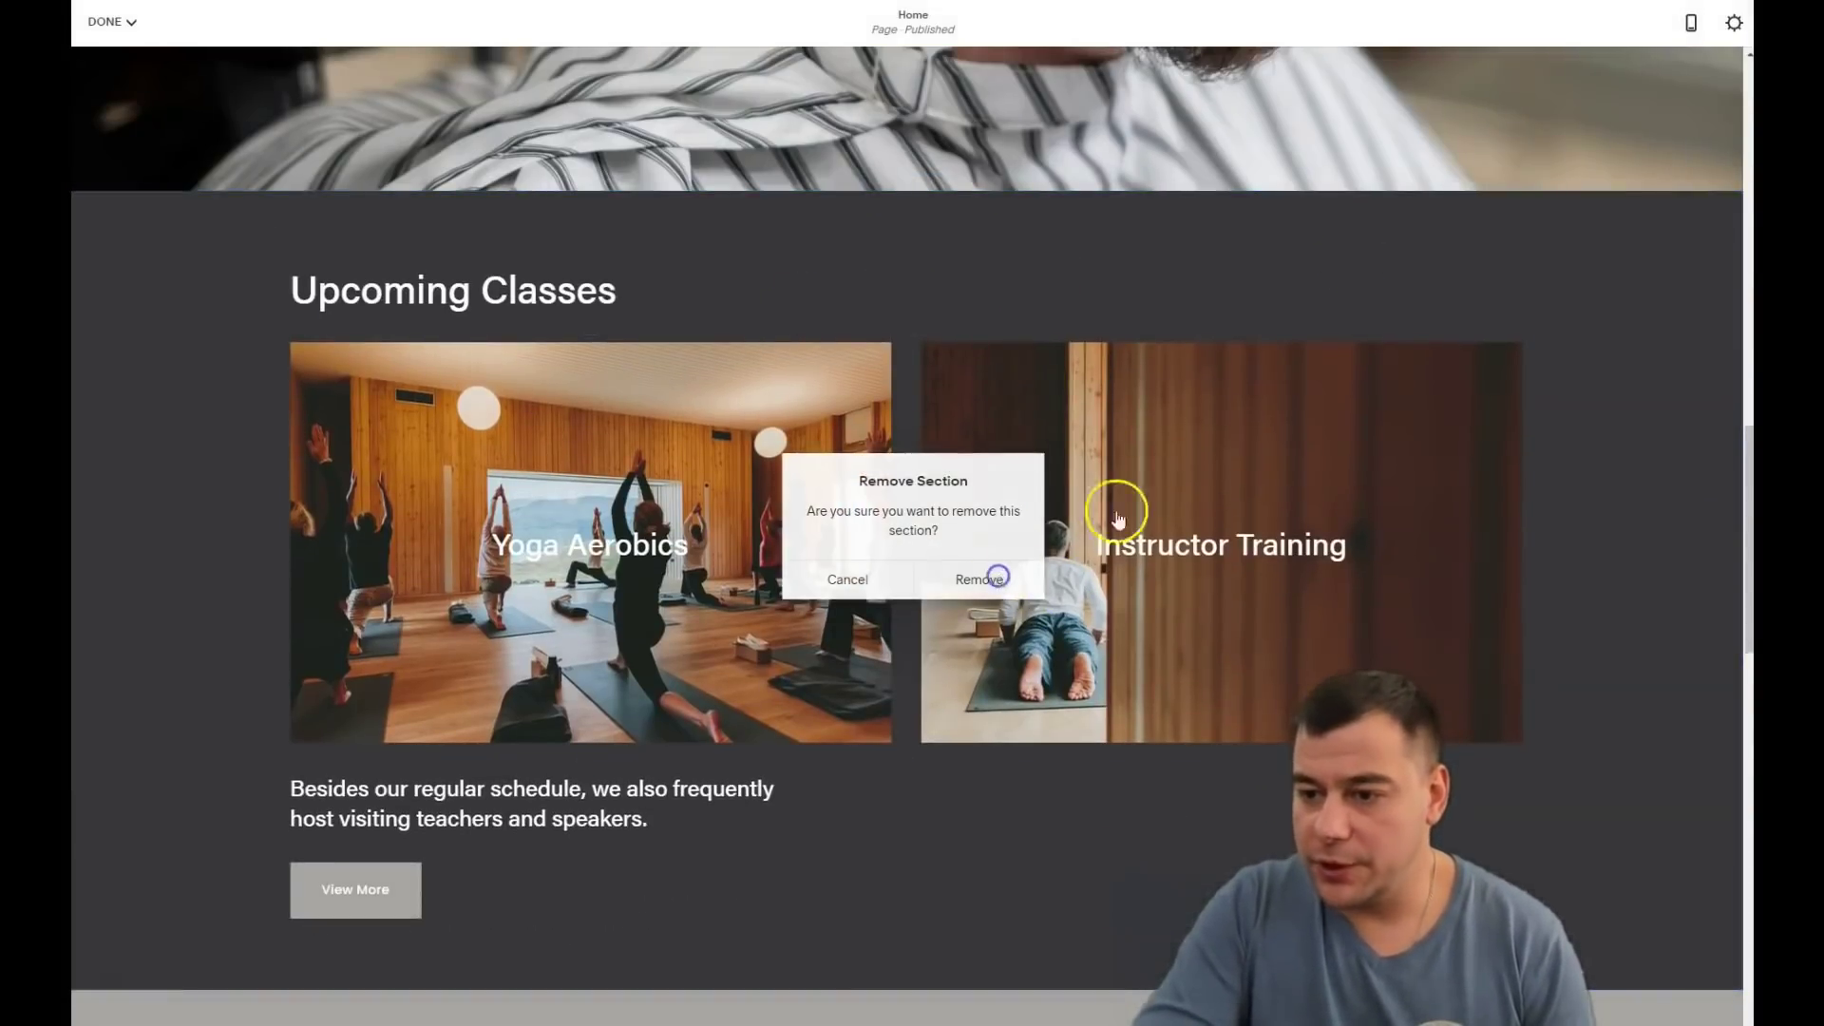
click(997, 575)
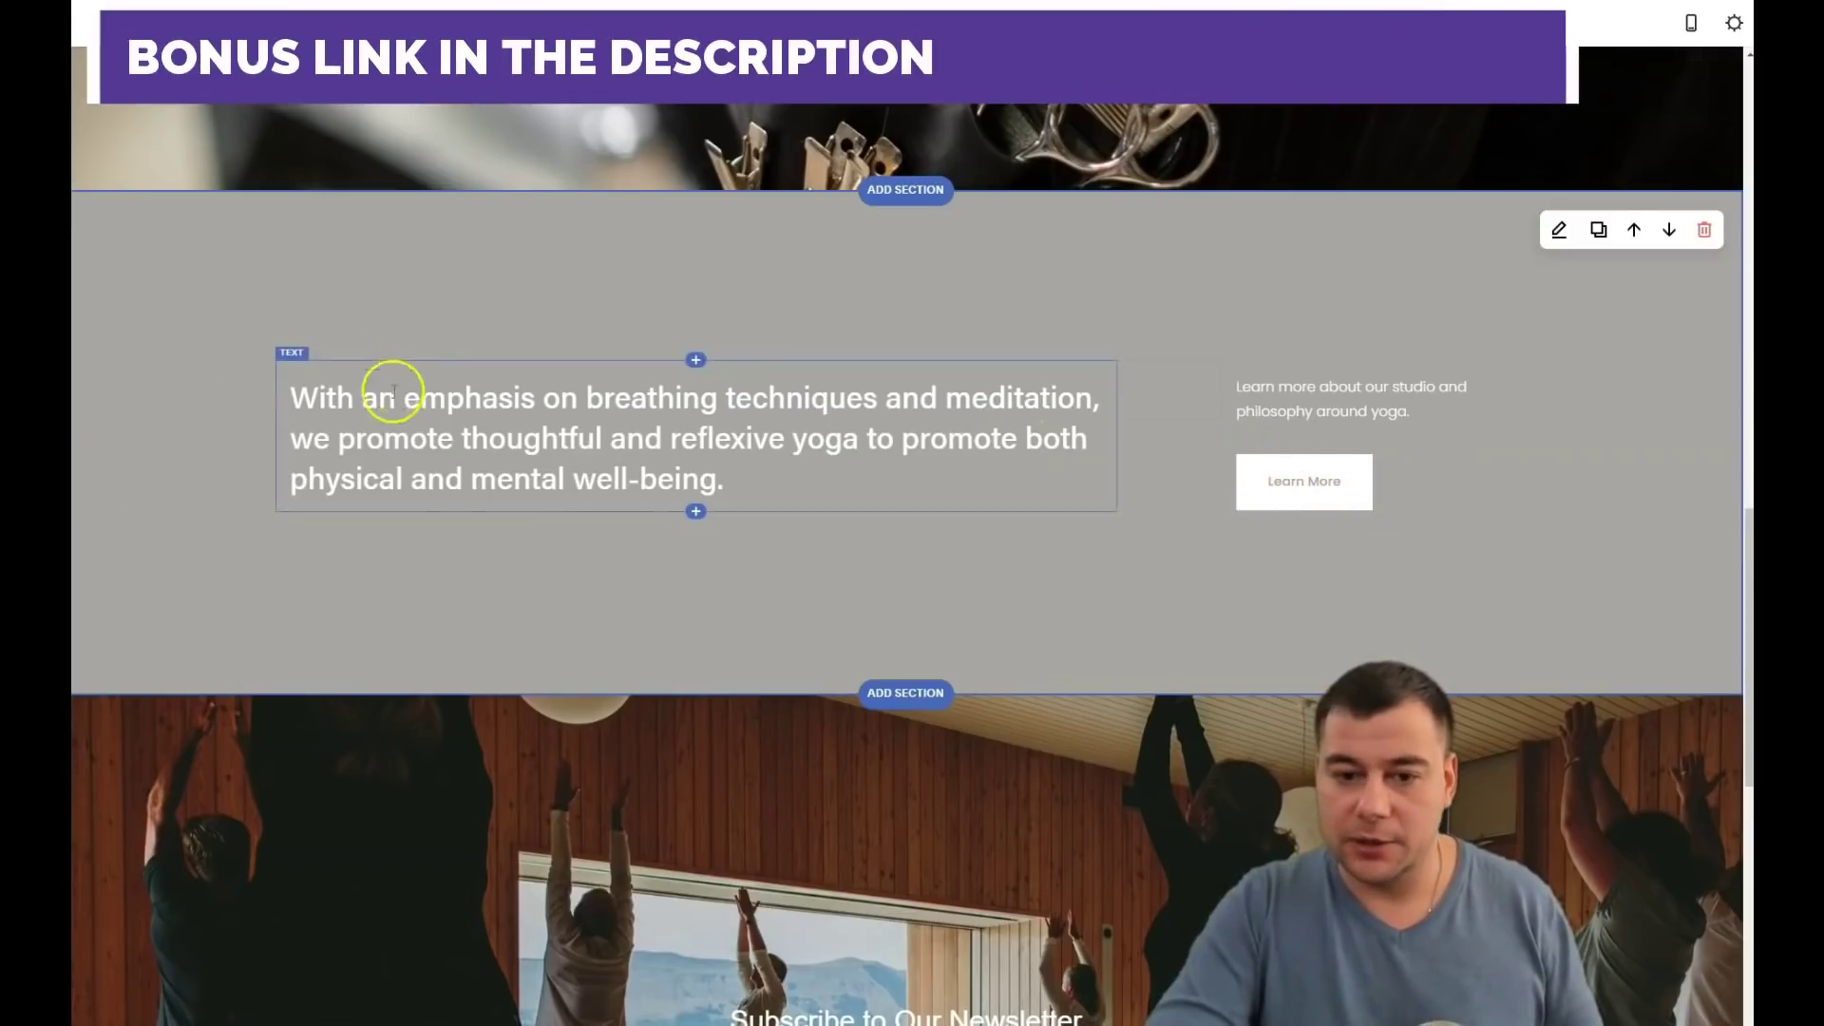
- Replace the yoga paragraph with the barber description and format it as Heading 2
click(292, 394)
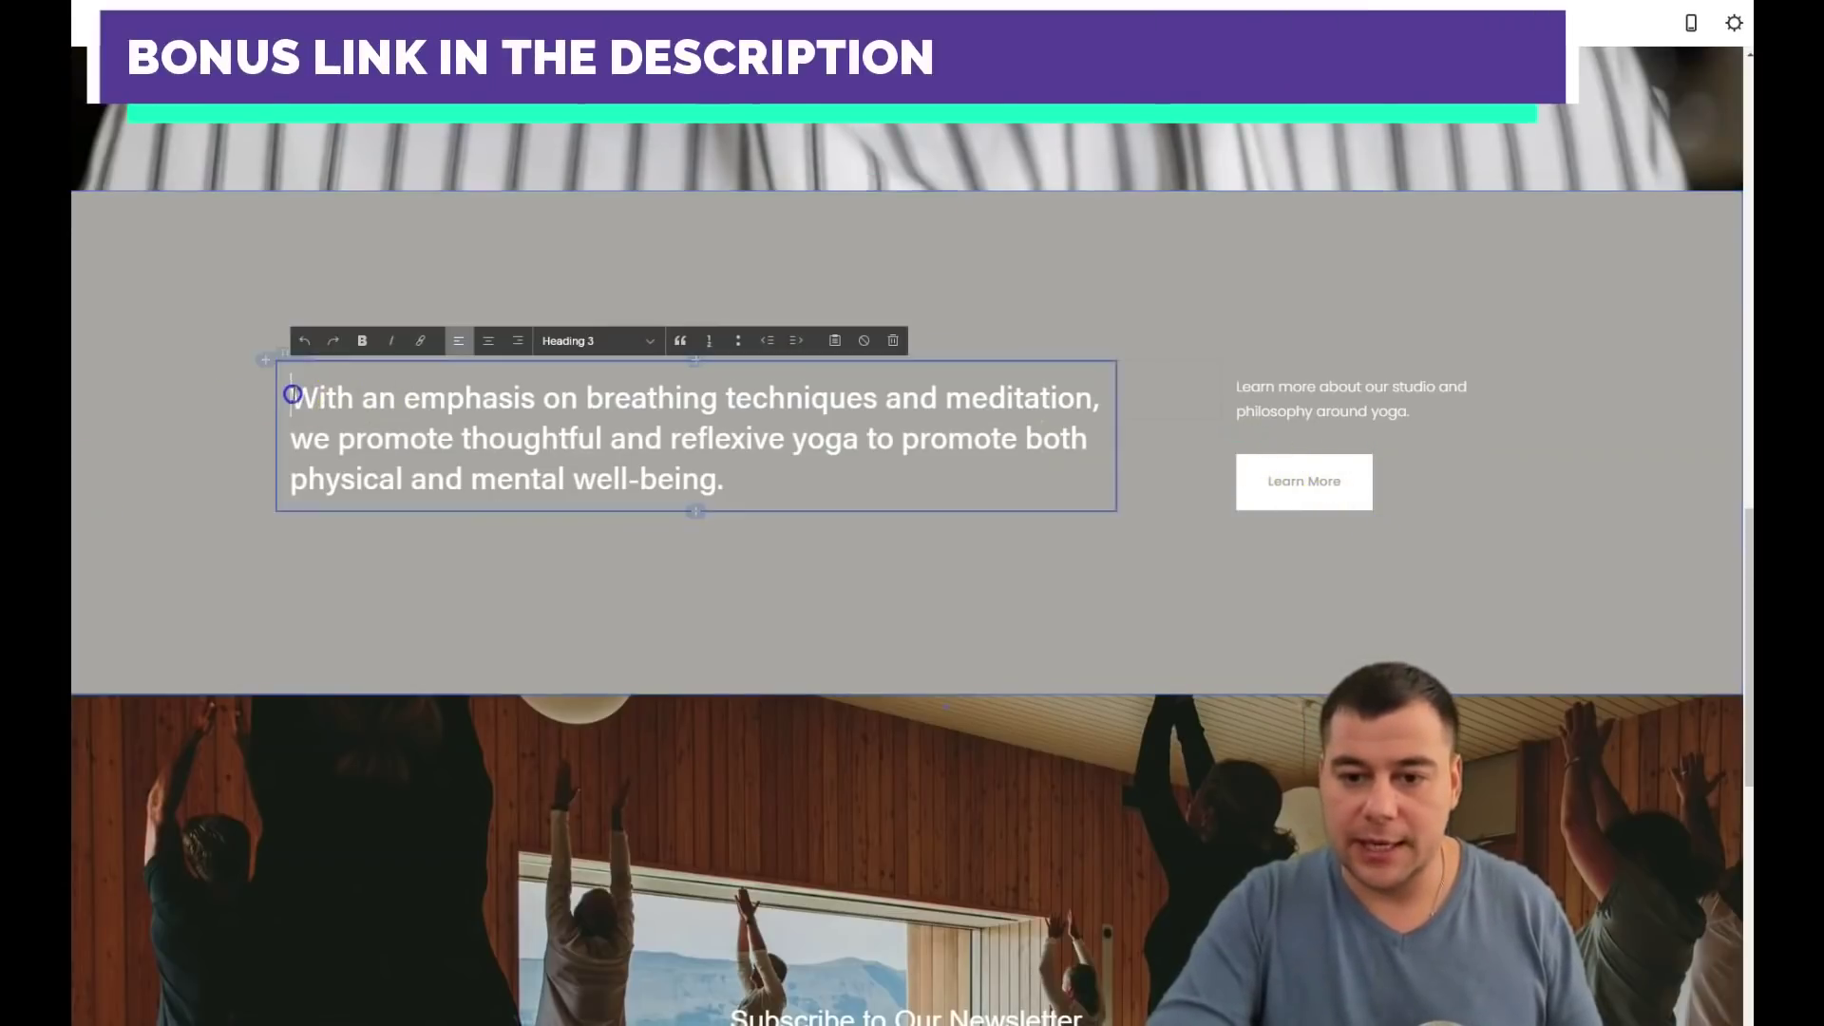
key(ctrl+z)
click(643, 384)
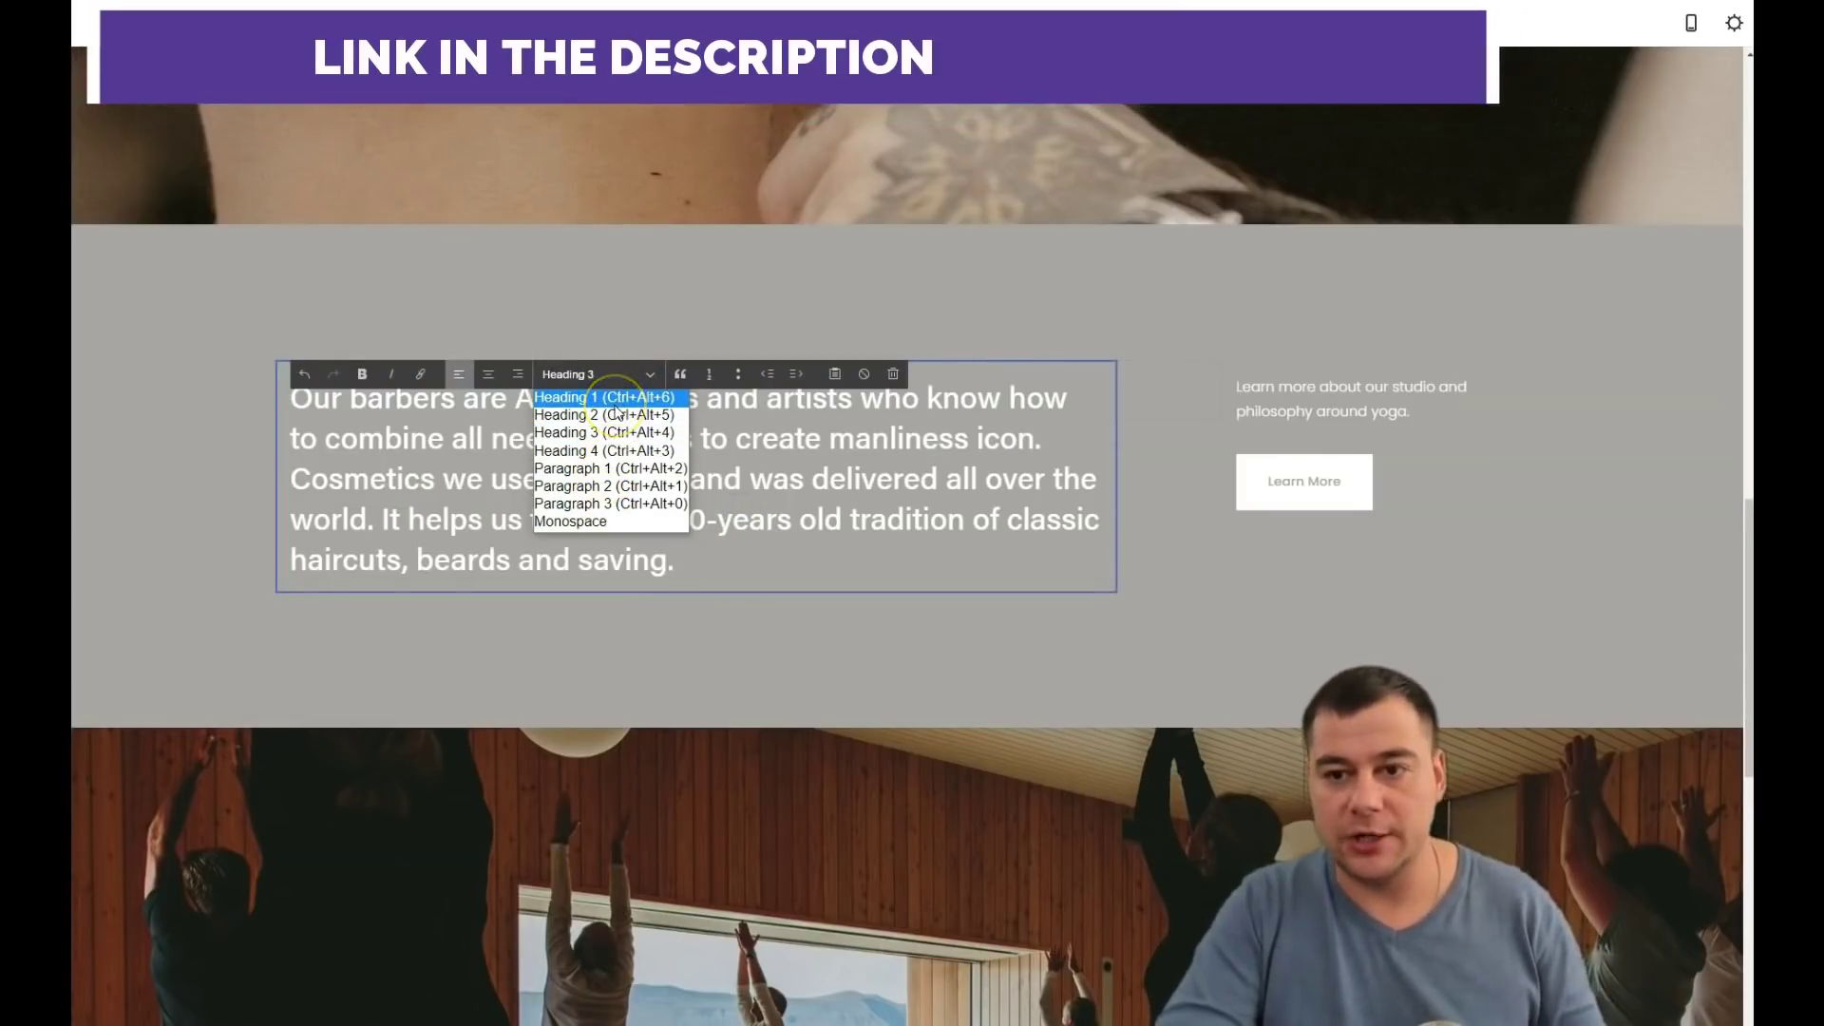
click(601, 397)
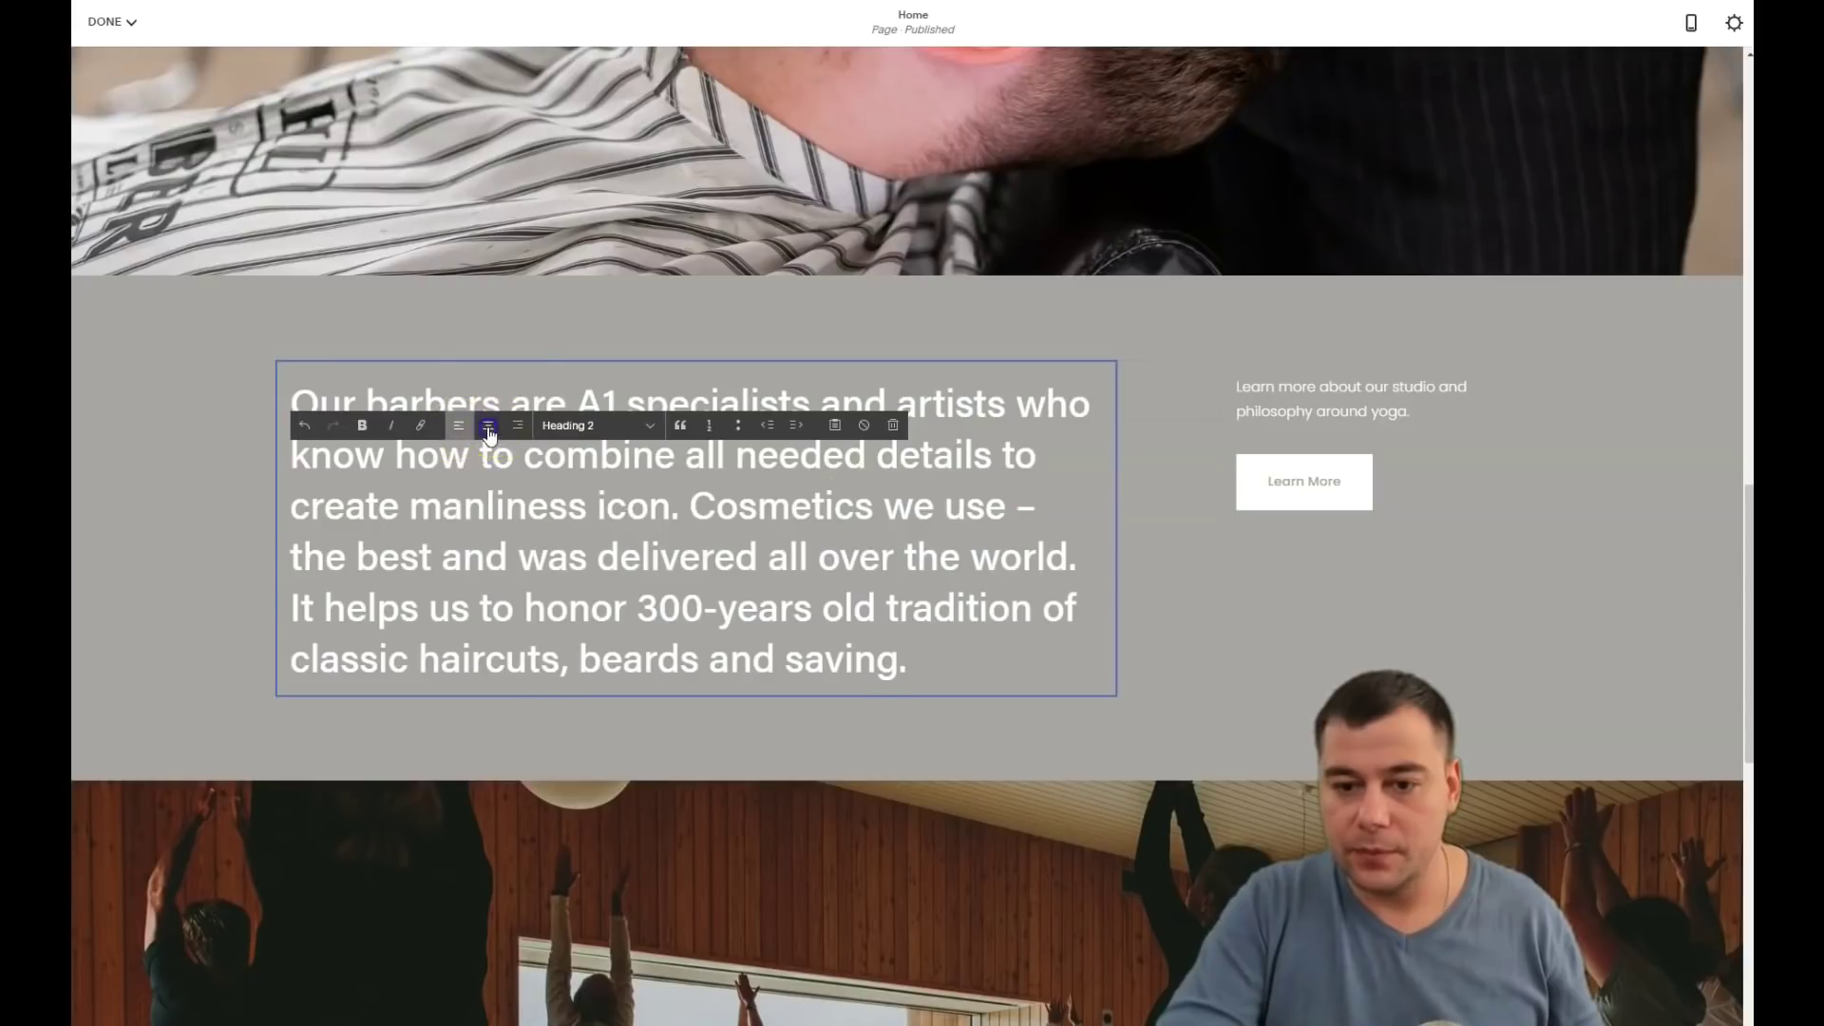
- Left-align the barber paragraph and trim the side note to 'Learn more about our studio and philosophy'
click(488, 426)
click(517, 430)
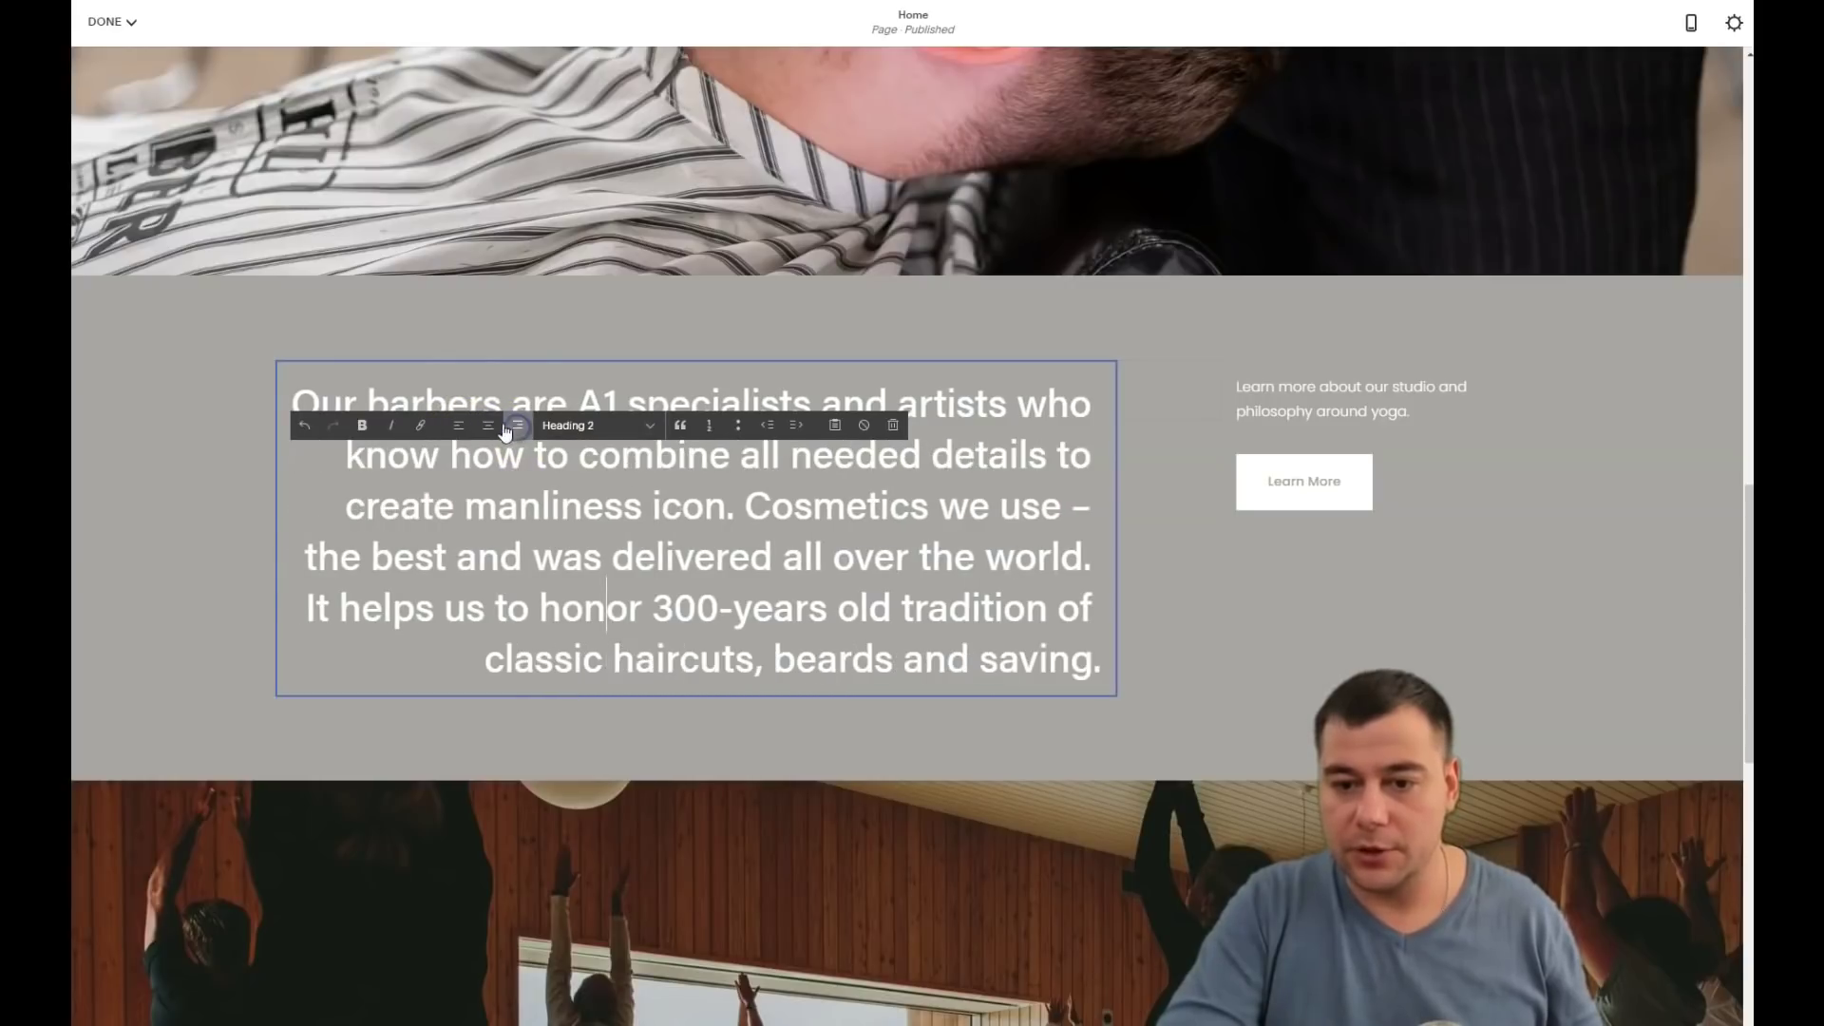
click(489, 427)
click(458, 426)
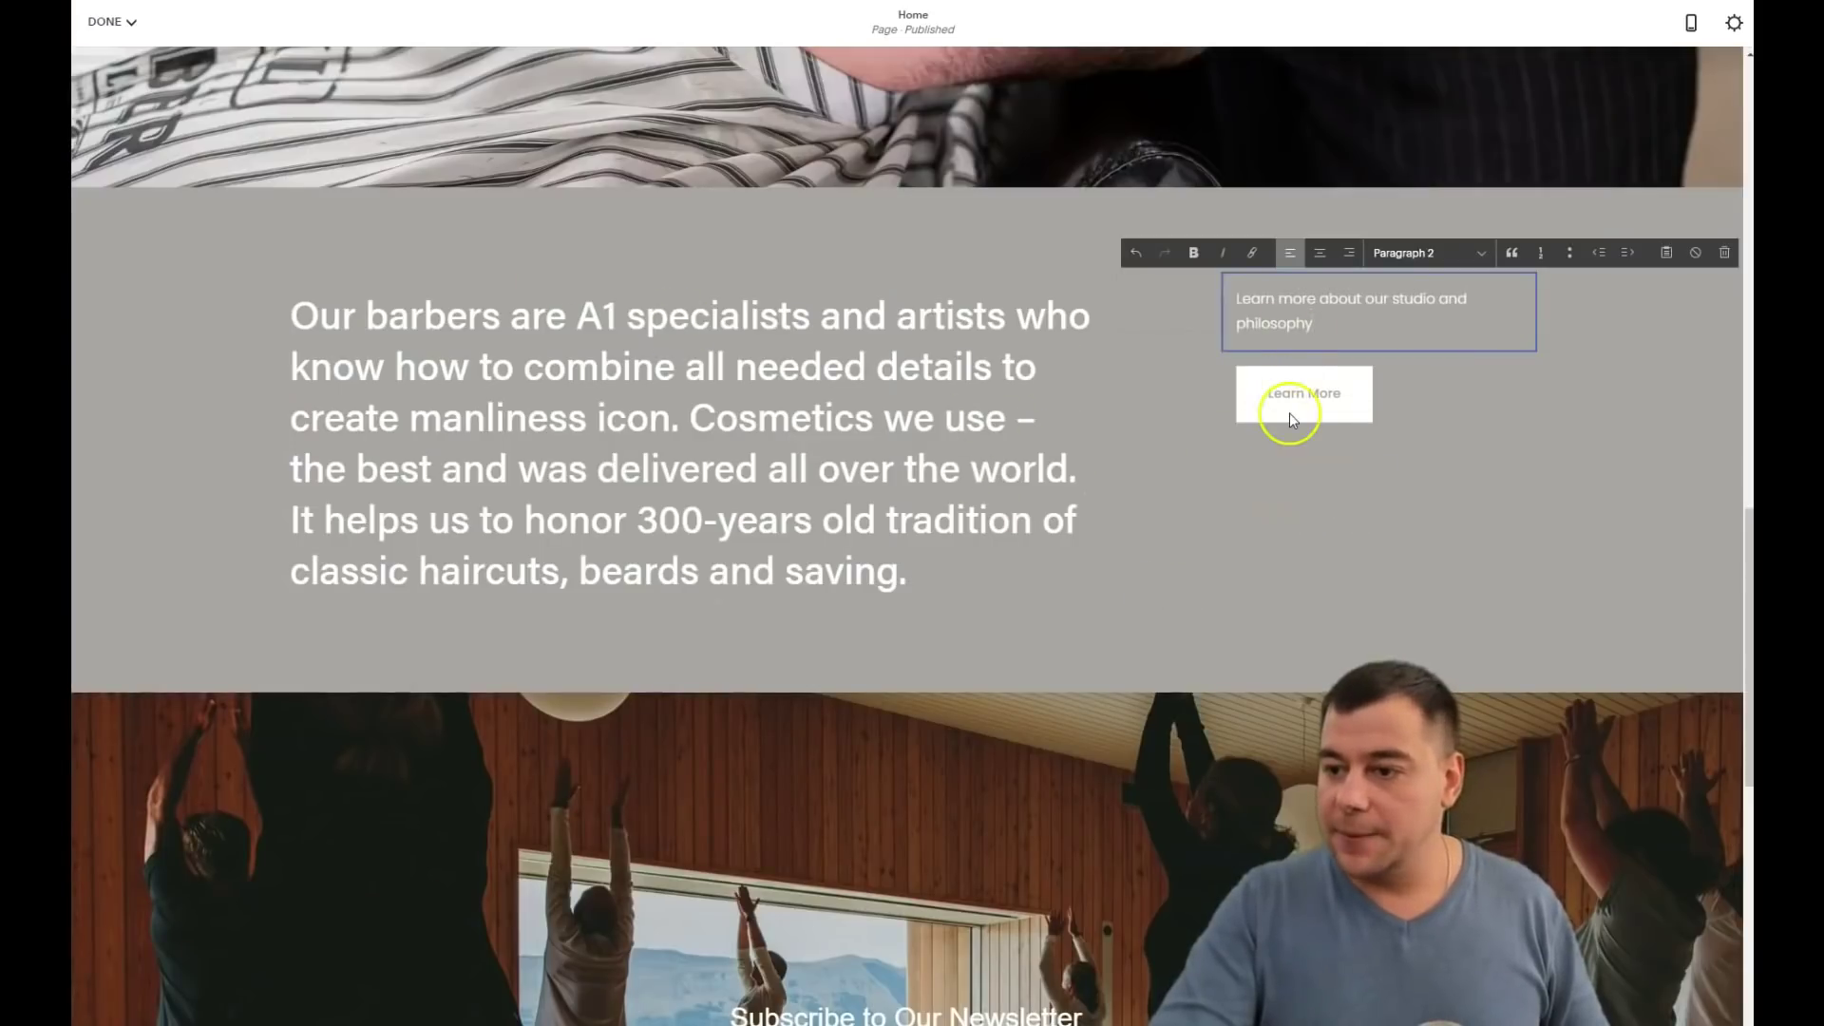
click(1290, 420)
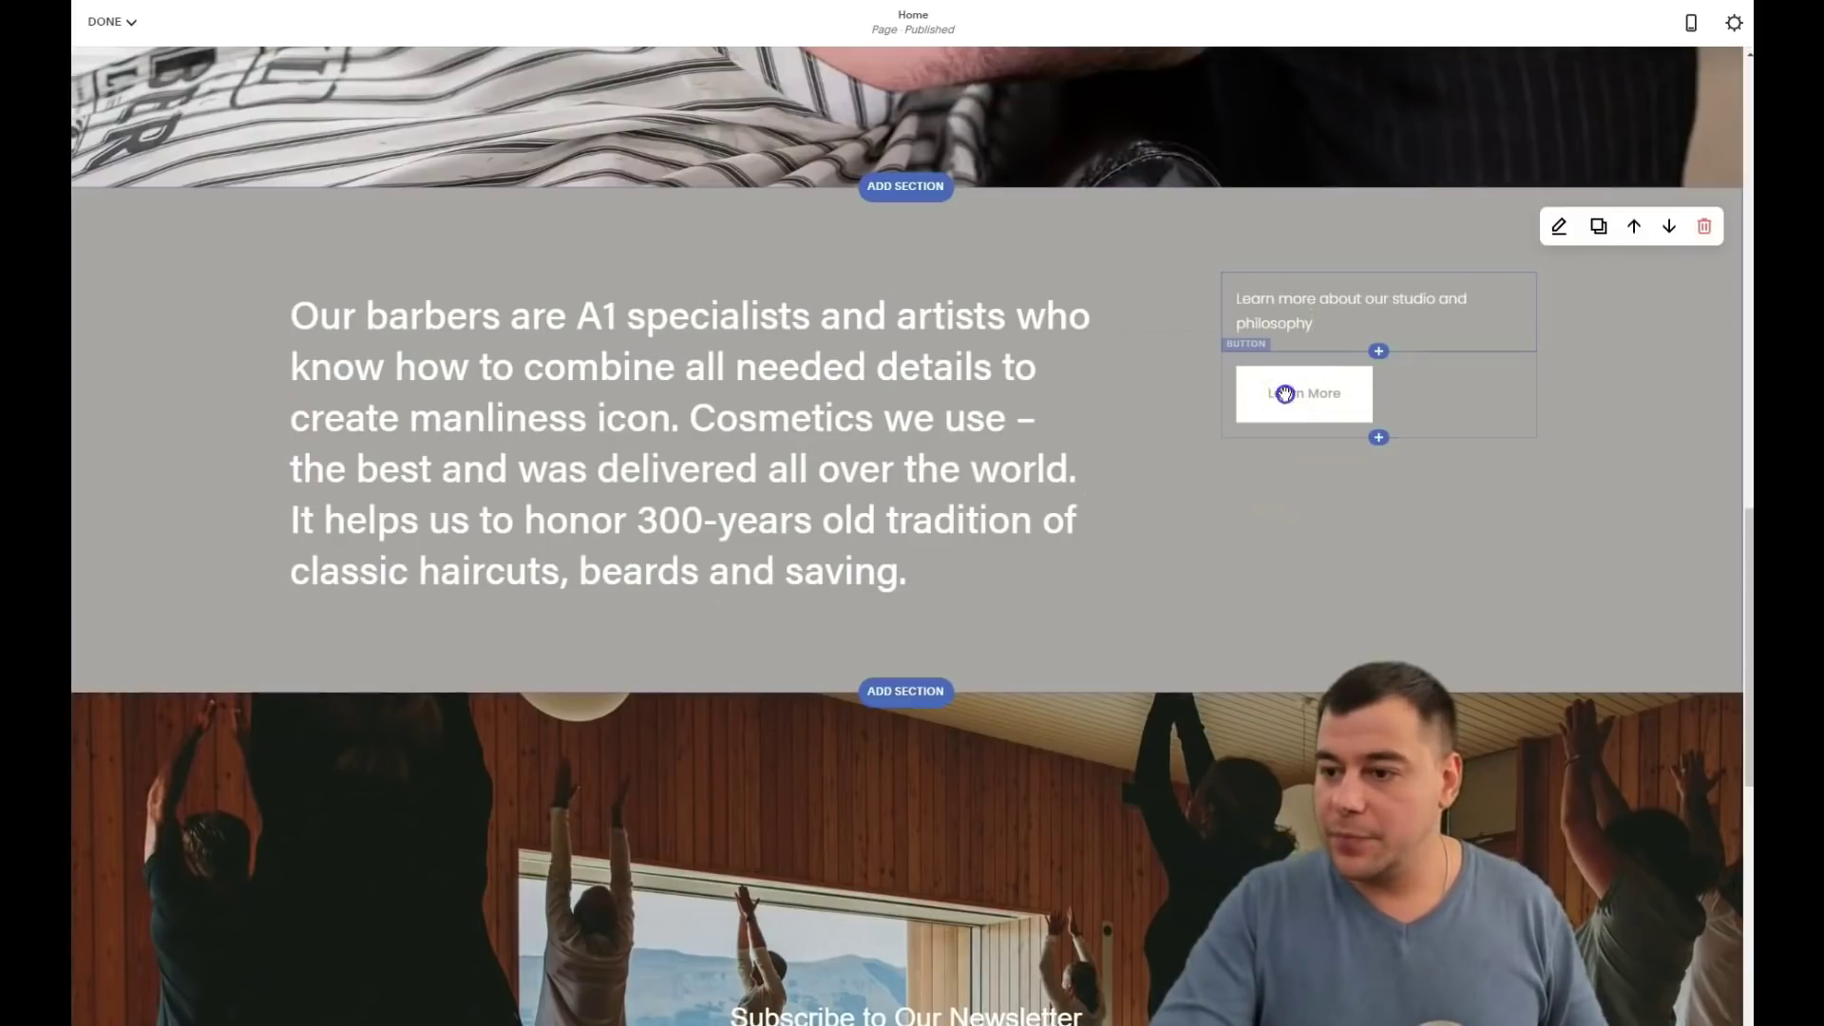
- Change the Learn More button's label to 'Book Now'
click(1242, 348)
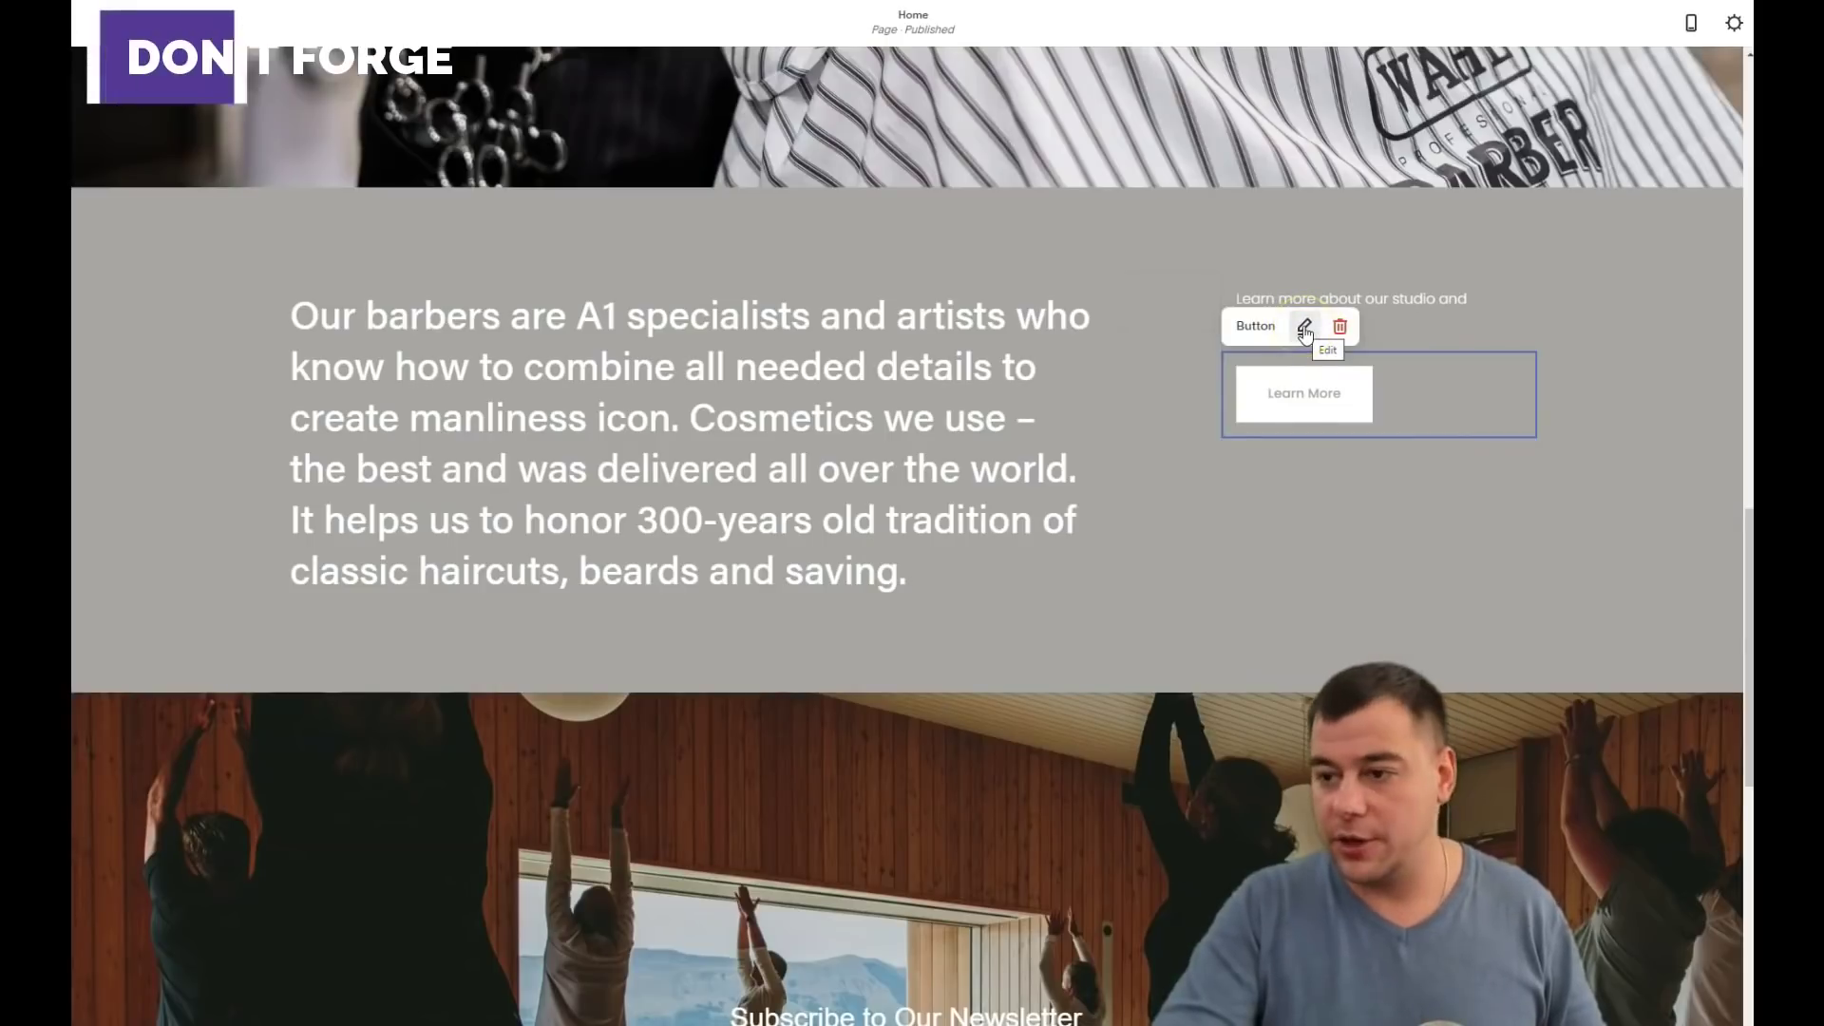
click(1305, 328)
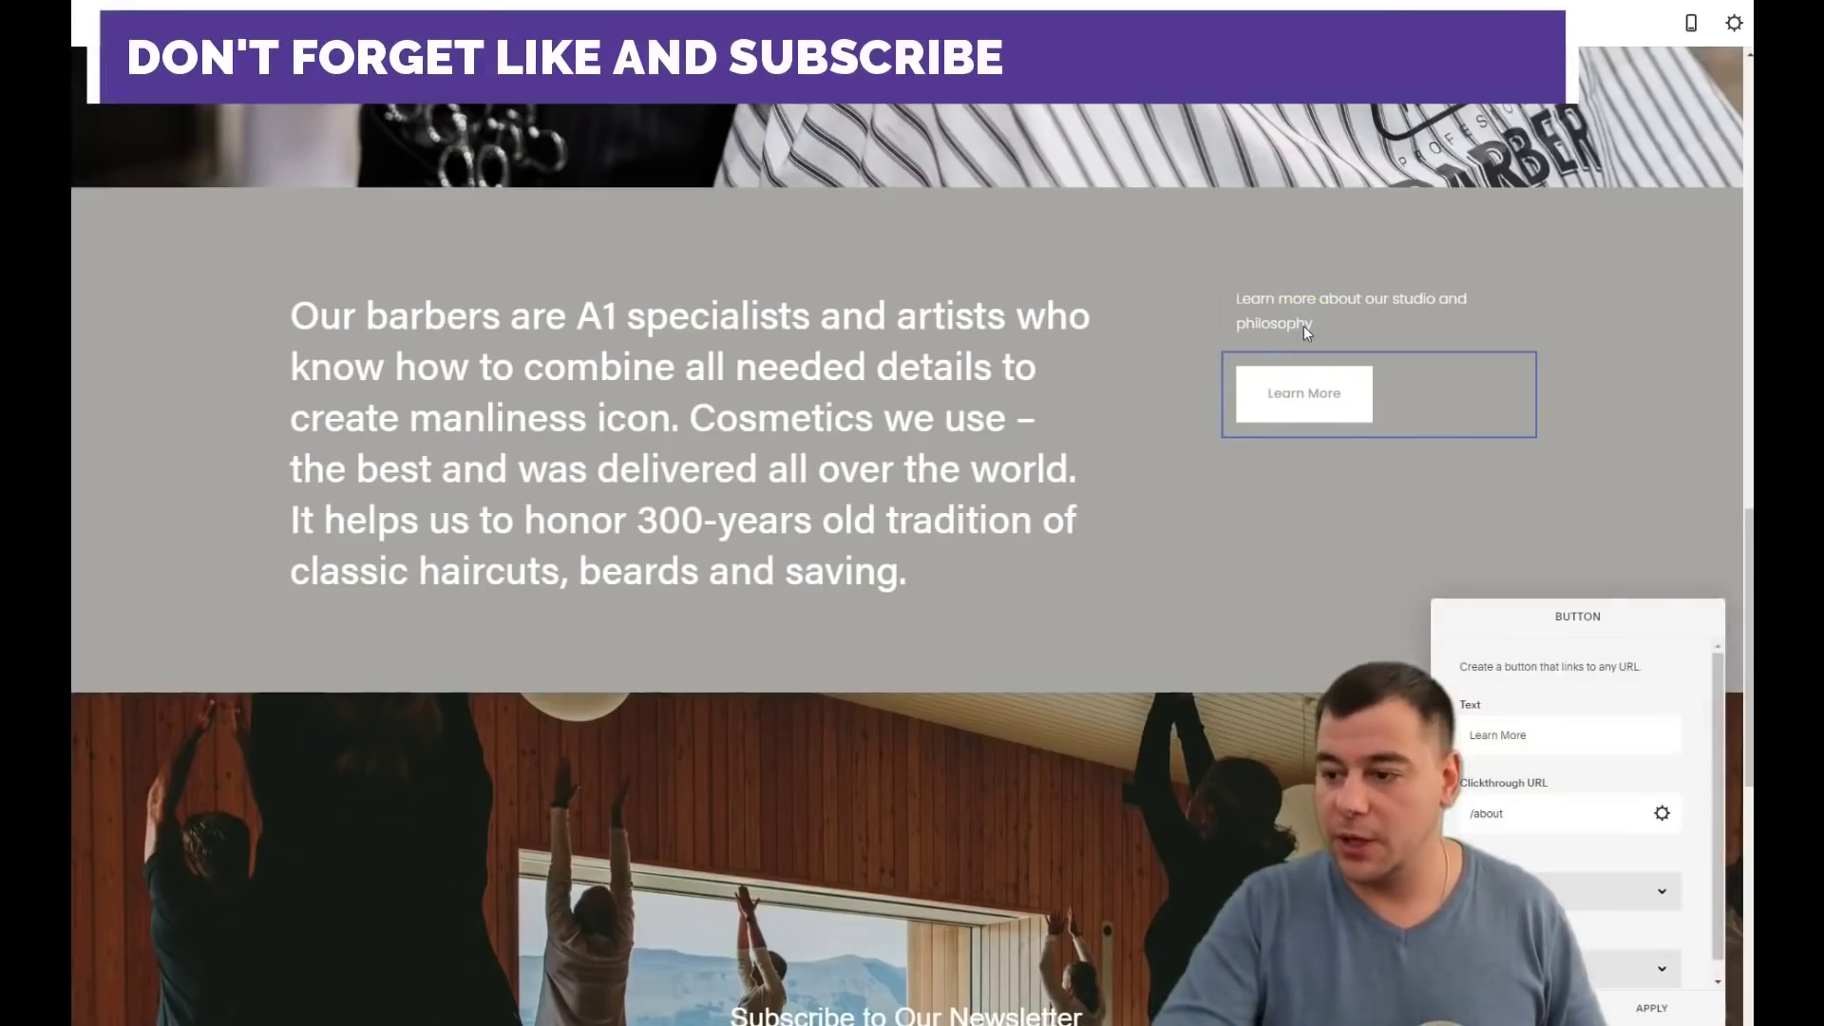
click(1547, 737)
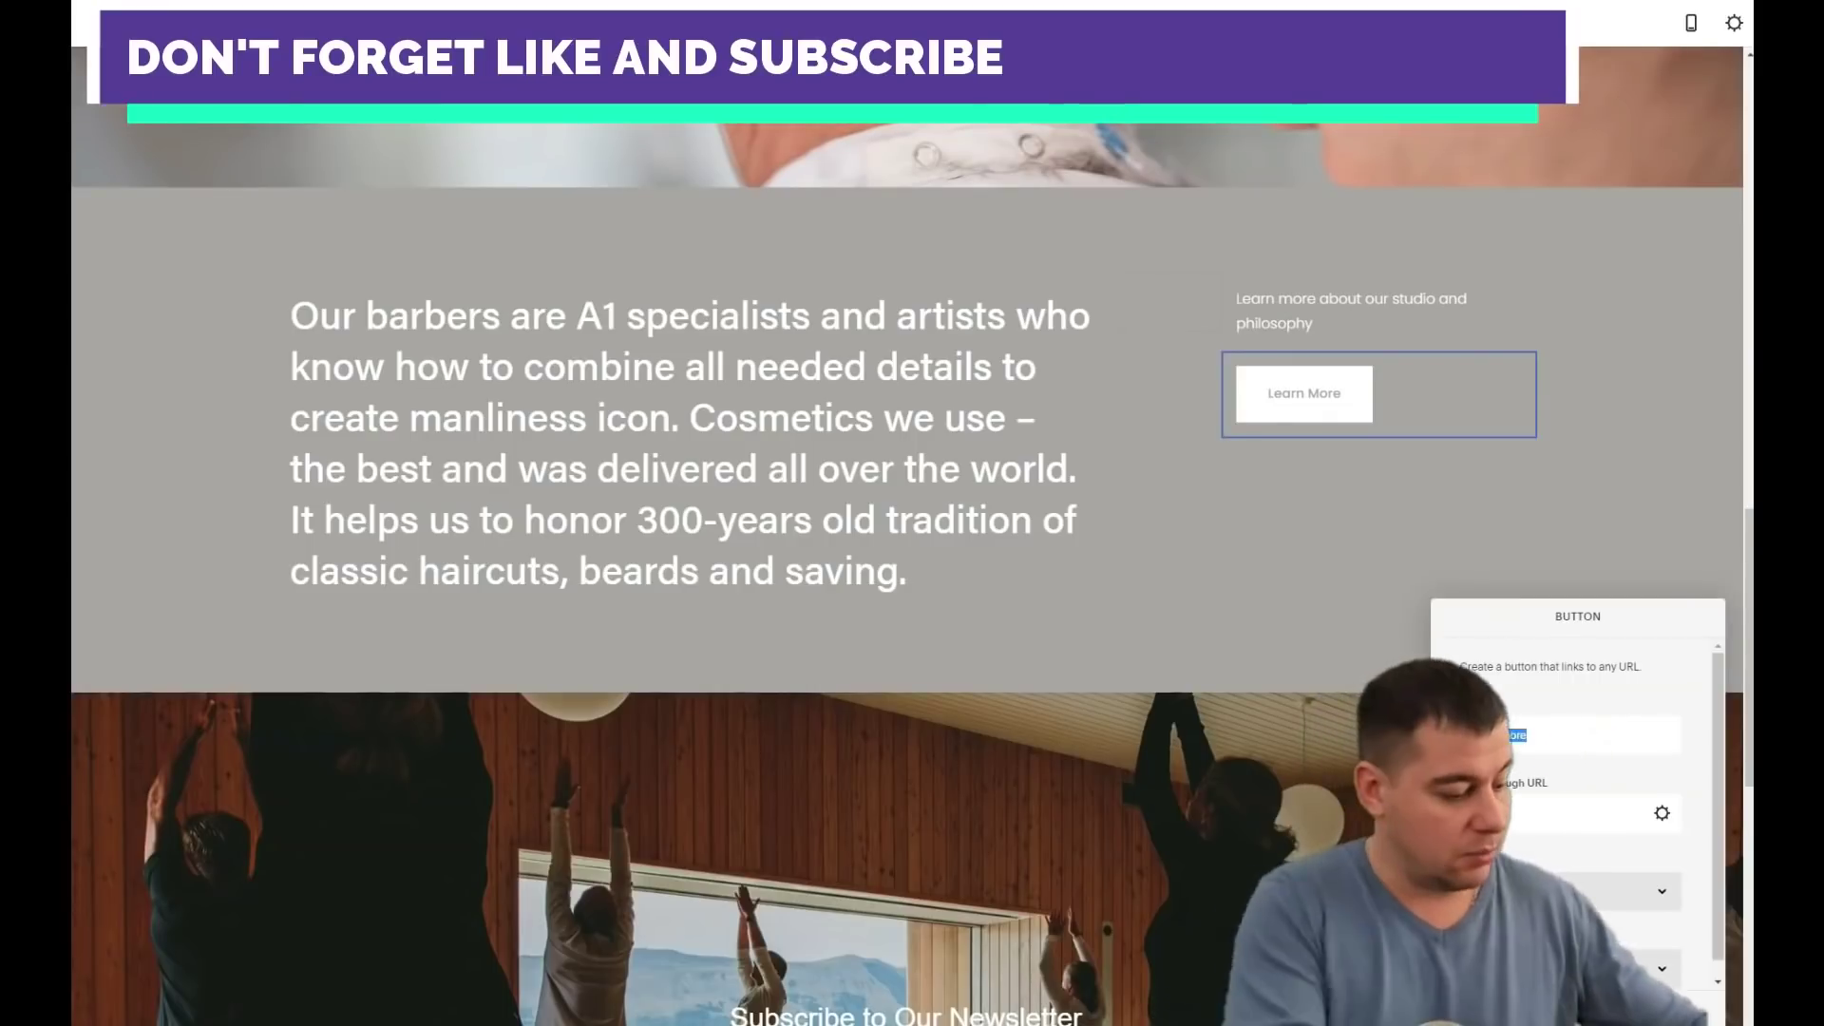
key(ctrl+a)
text(Book)
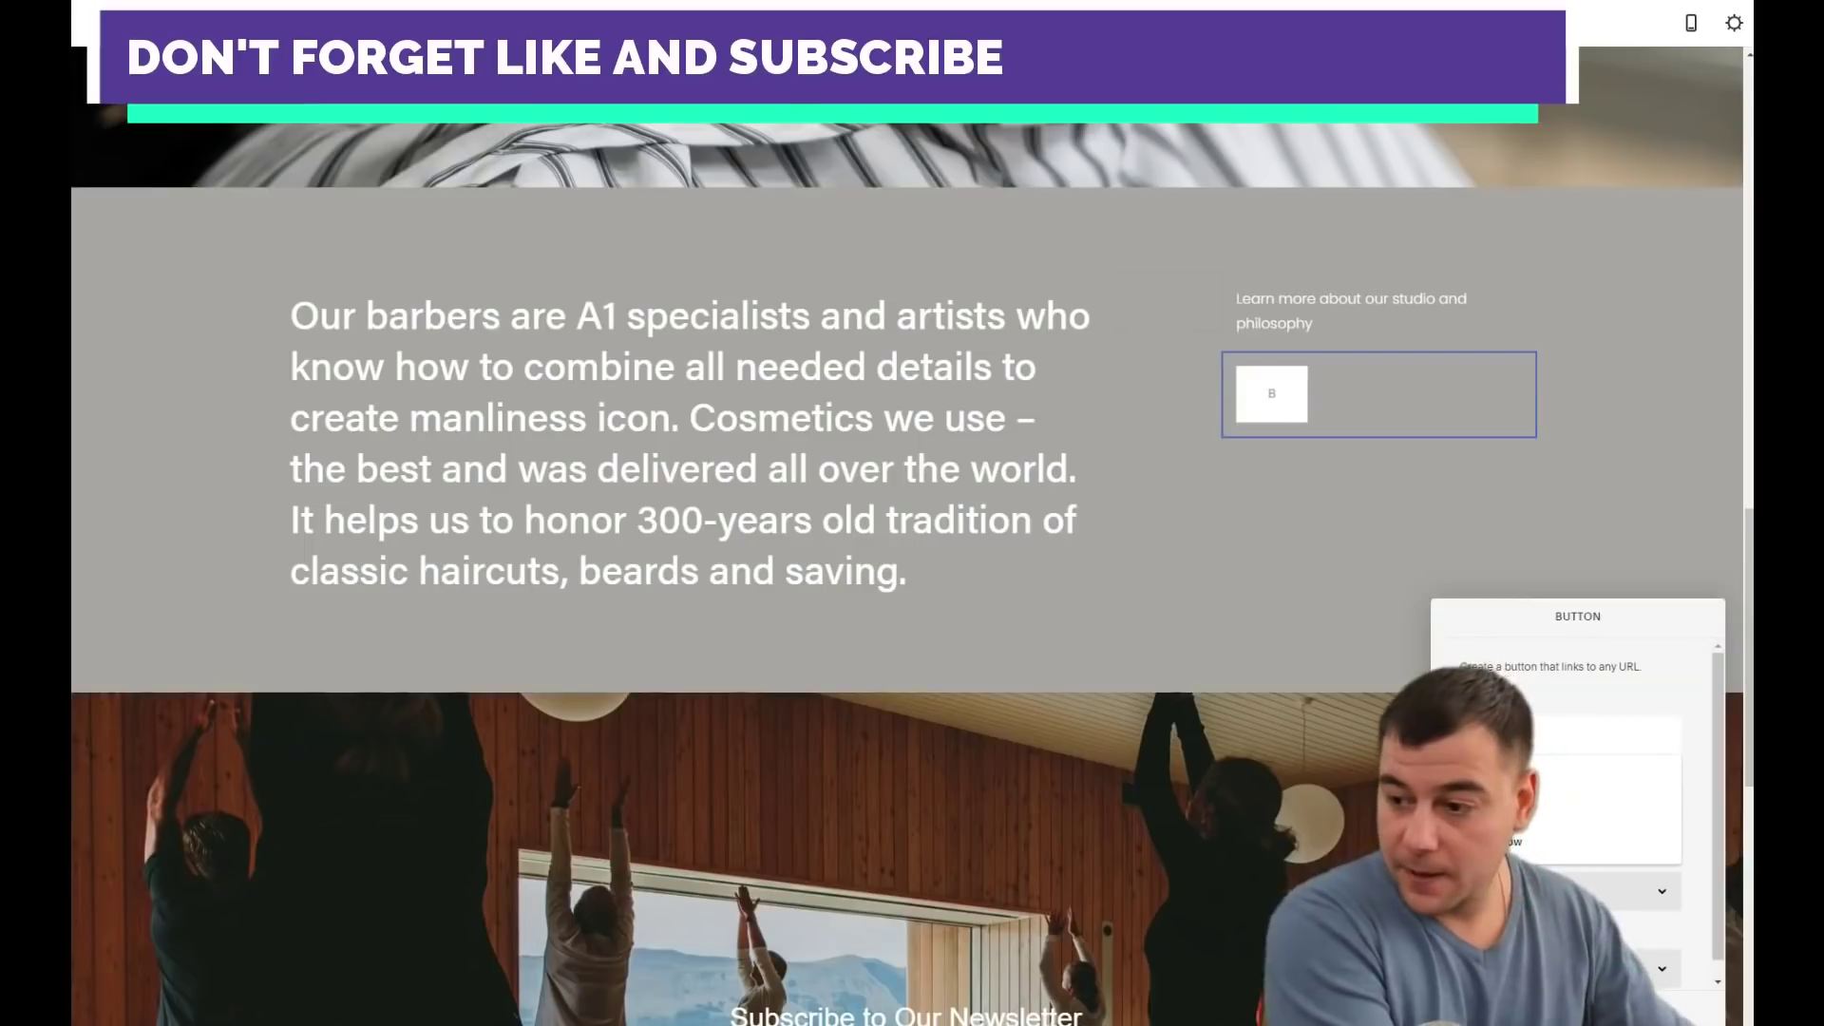
click(1511, 778)
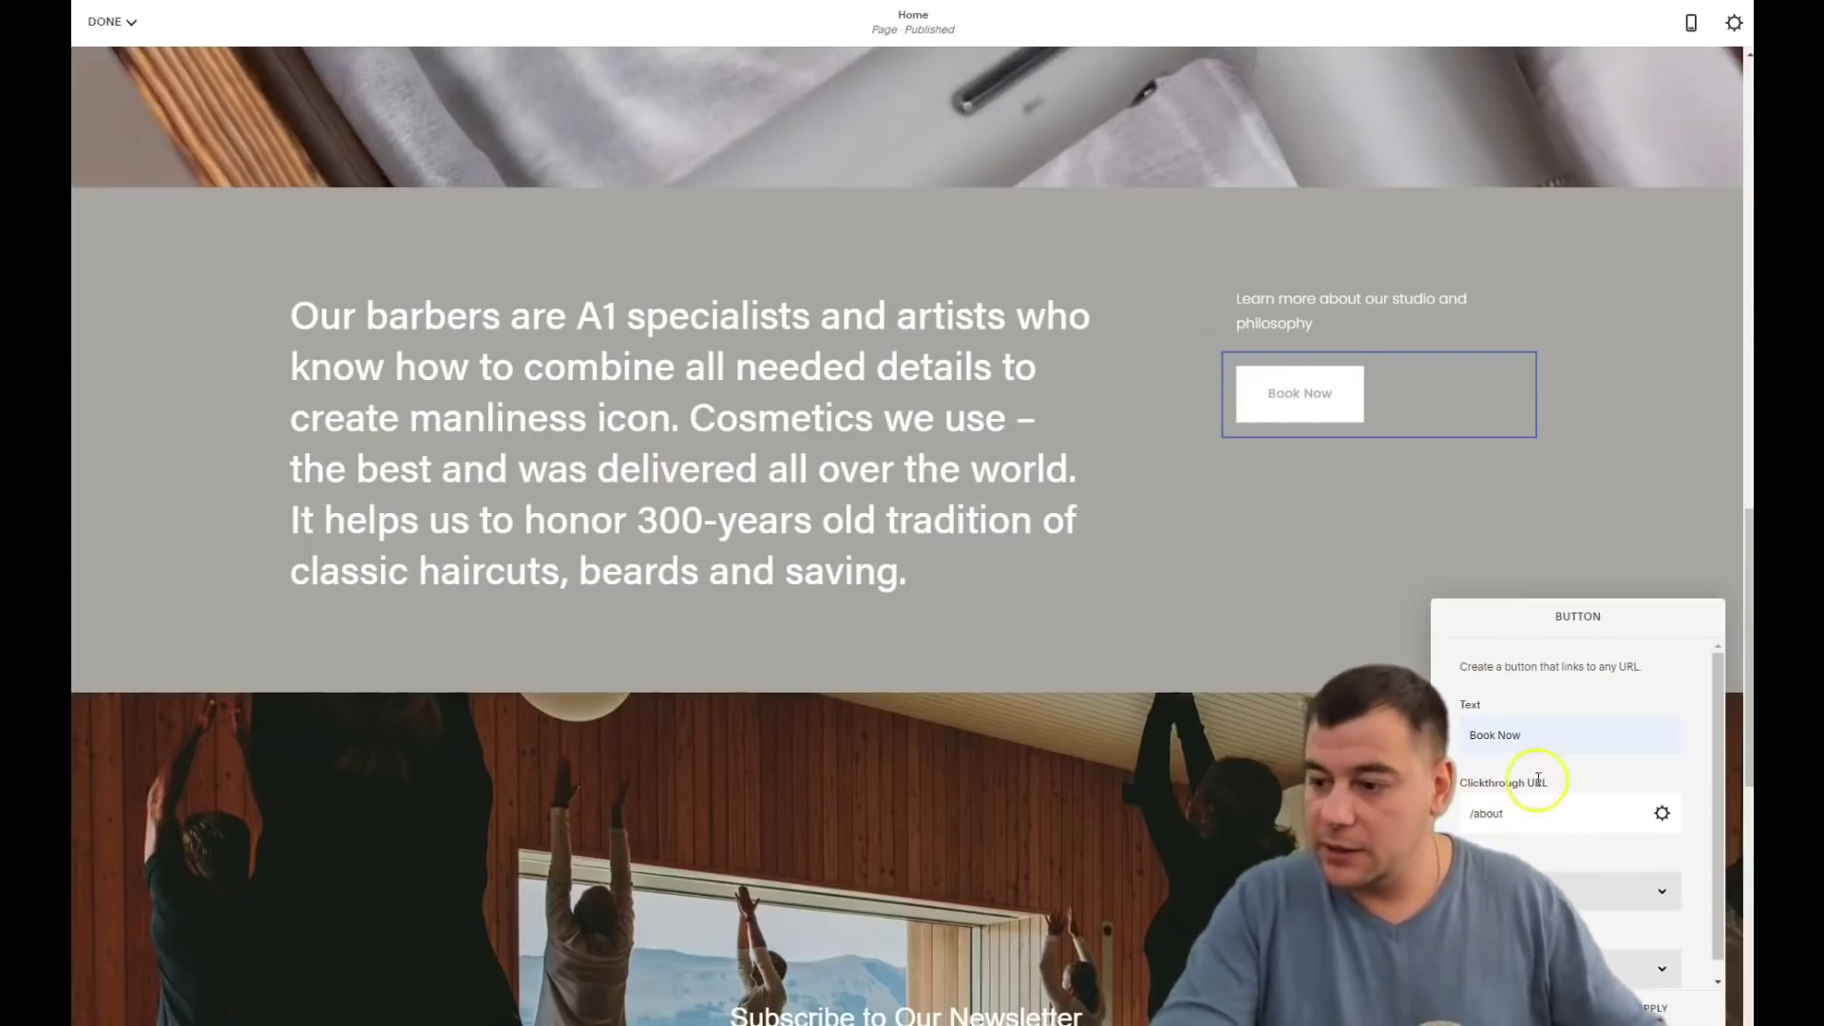
- Review the button's link types, keeping its /about link unchanged
click(1662, 815)
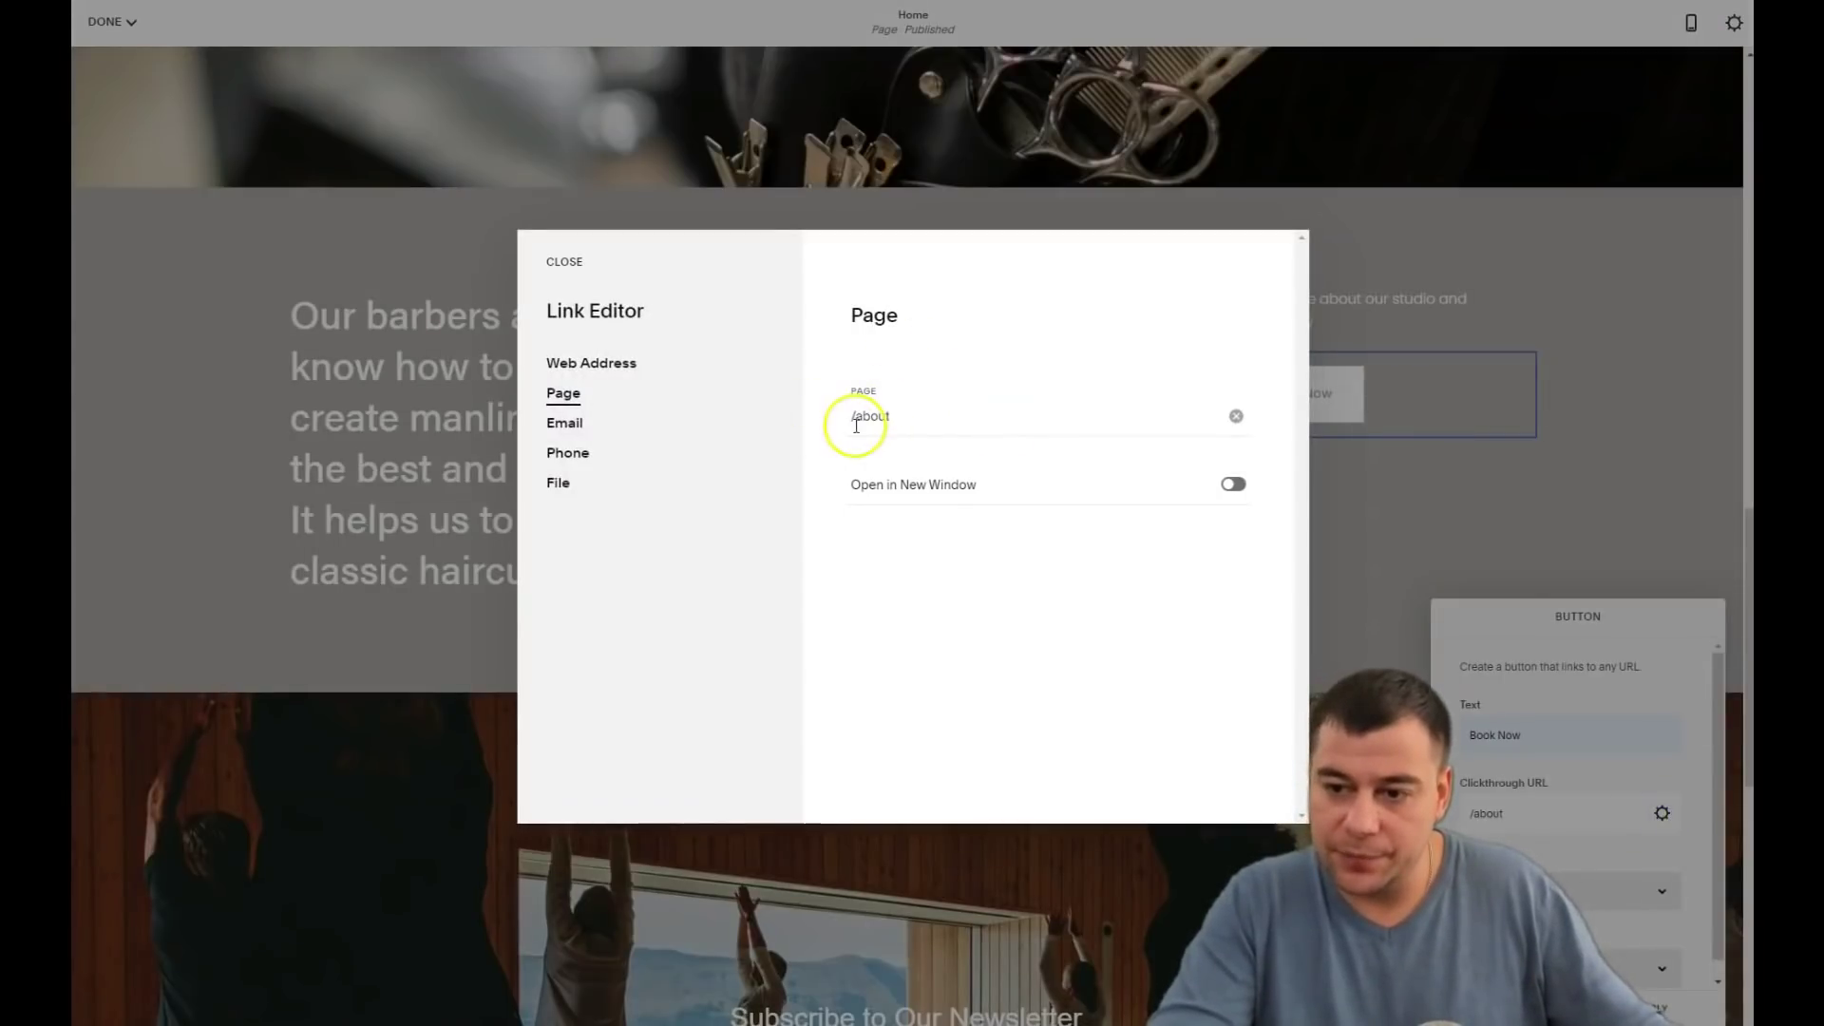
click(561, 455)
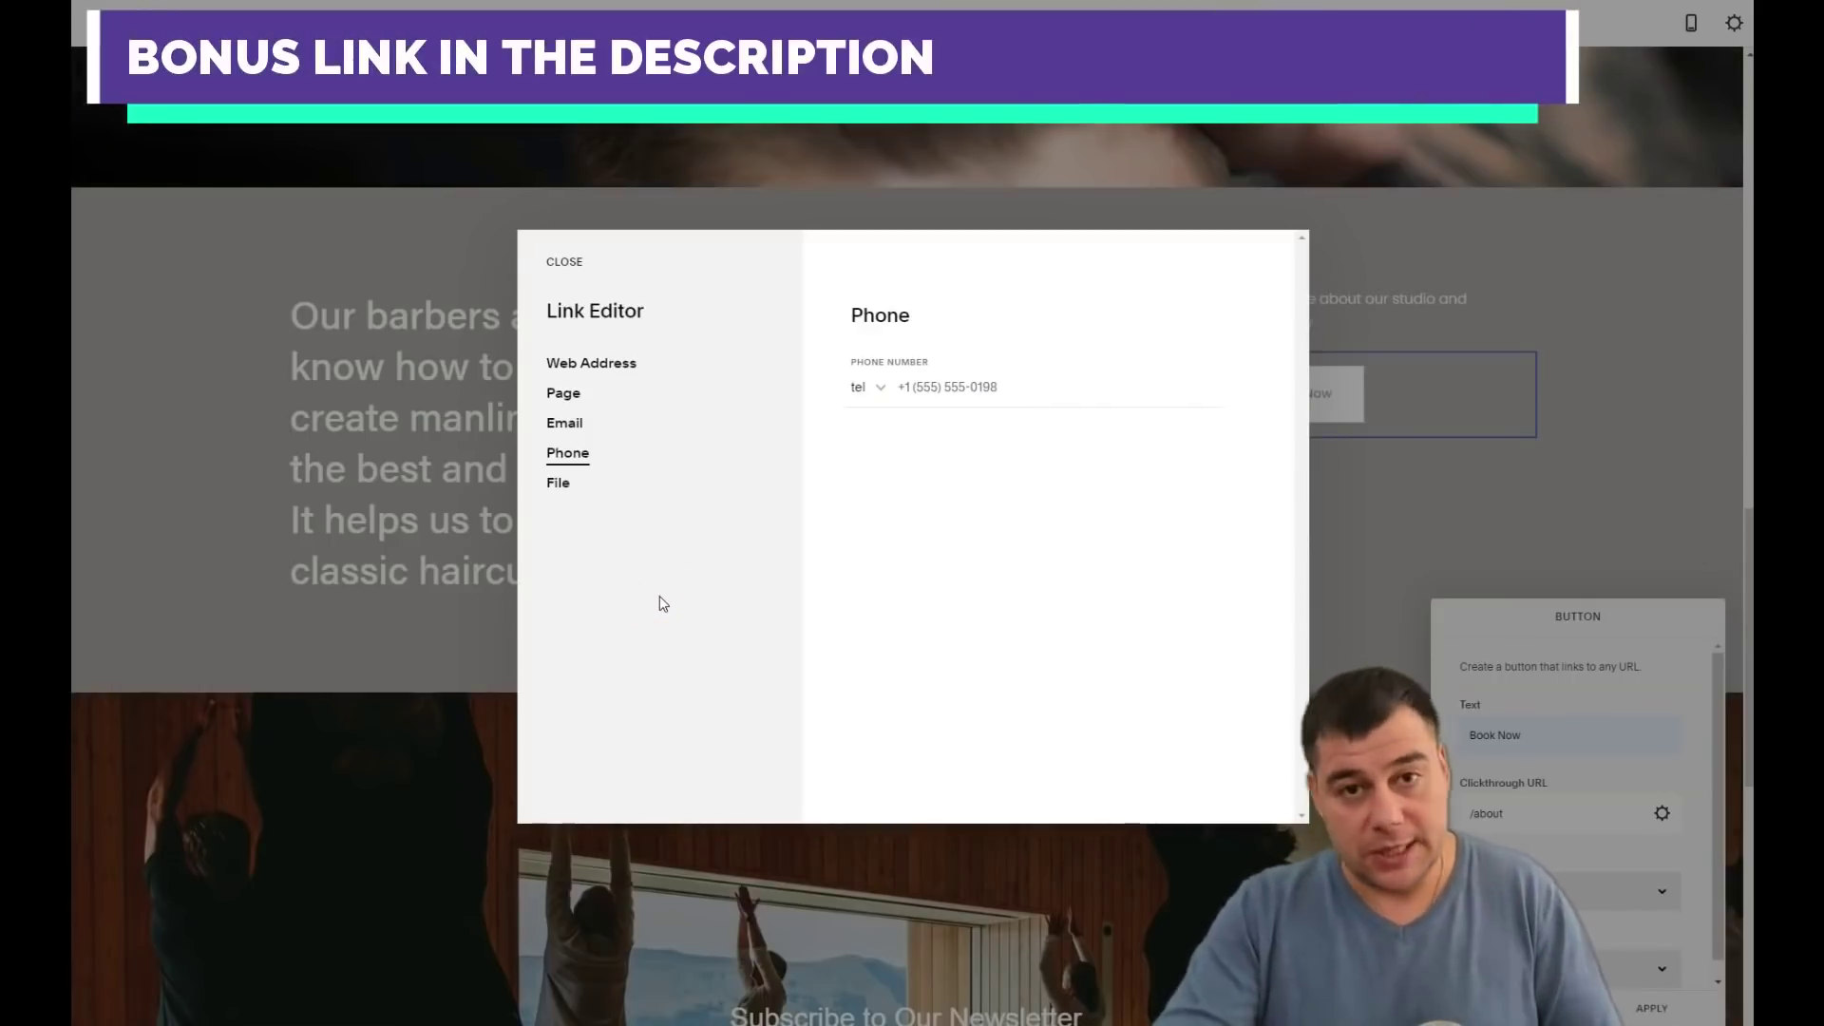
click(560, 482)
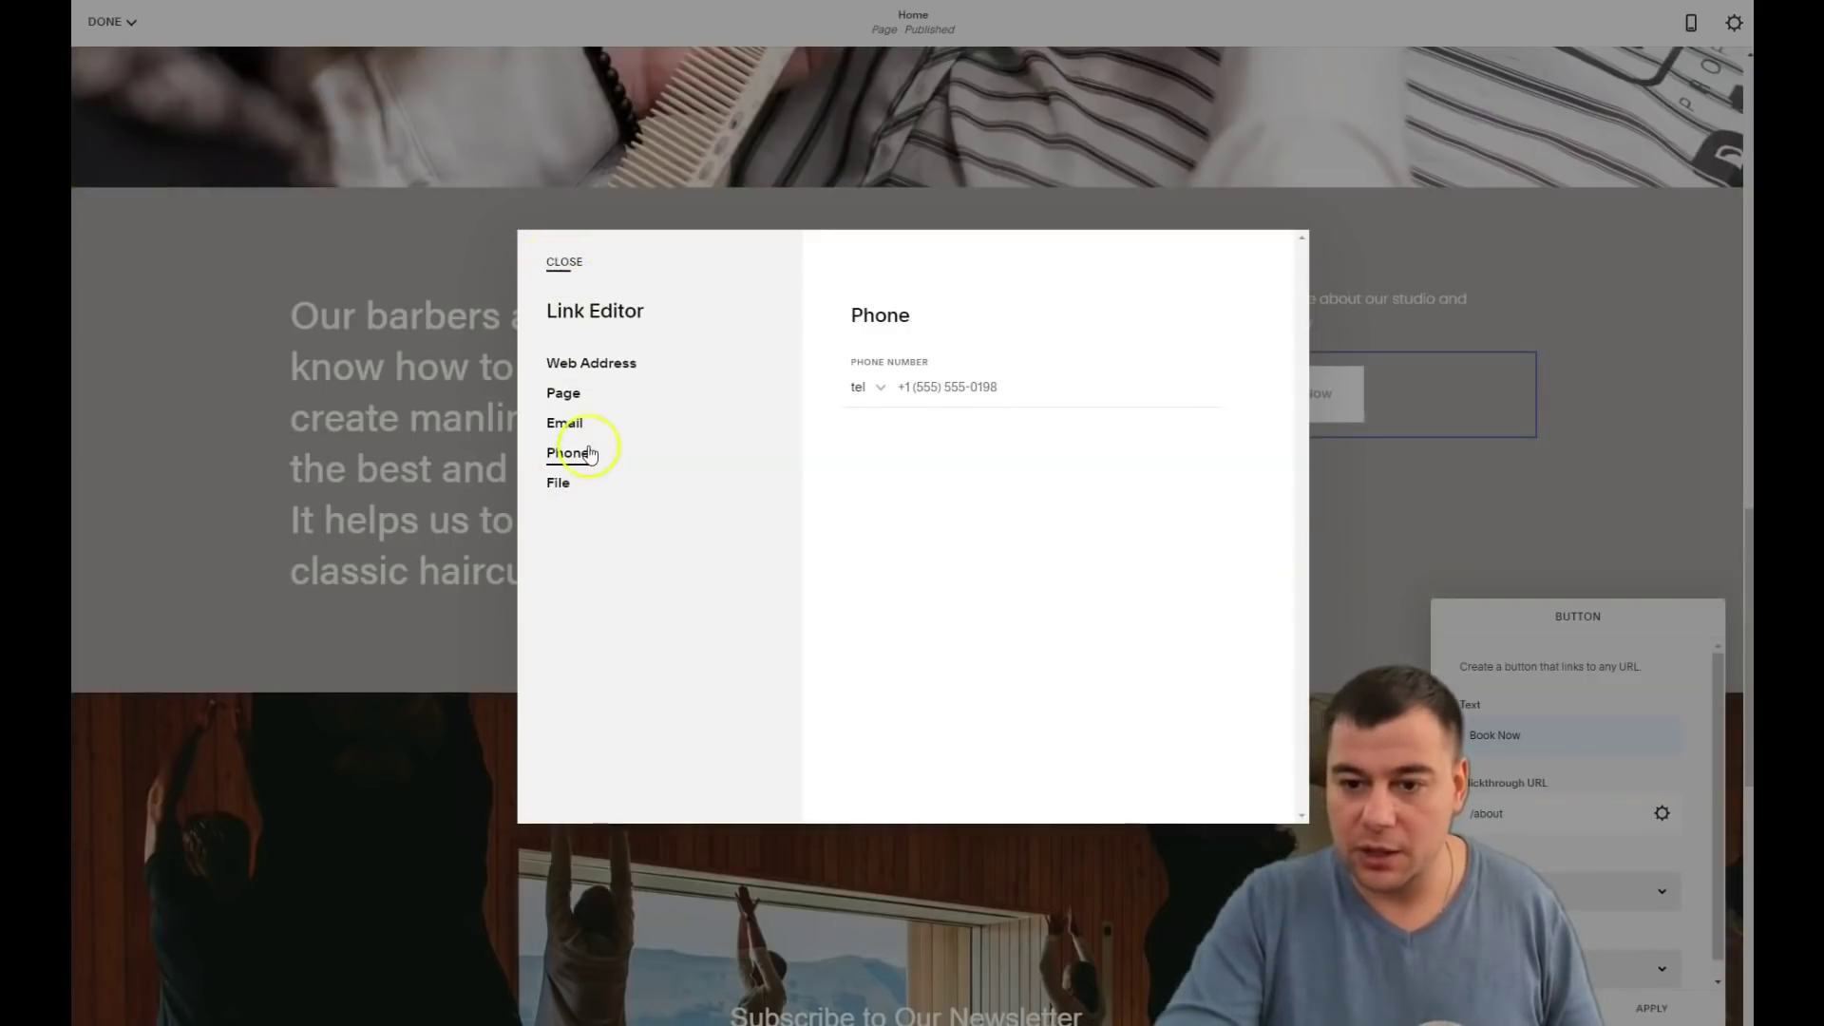
click(563, 262)
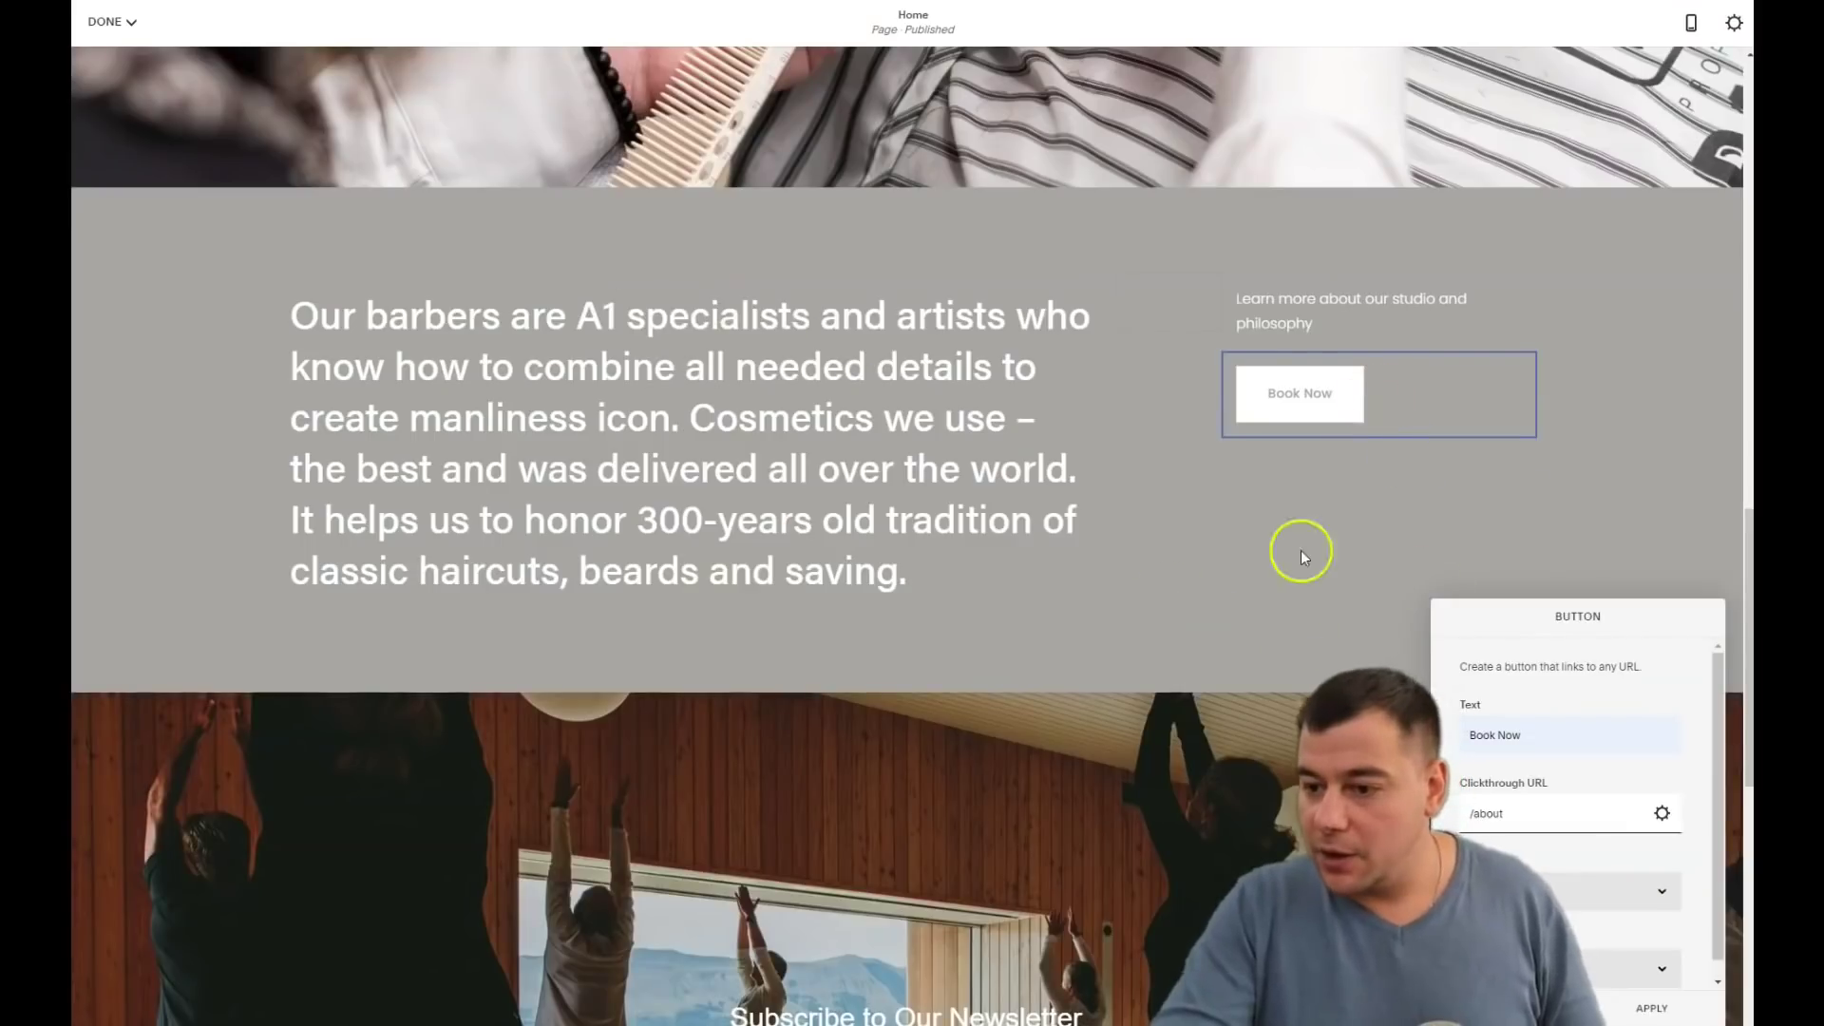
click(1241, 594)
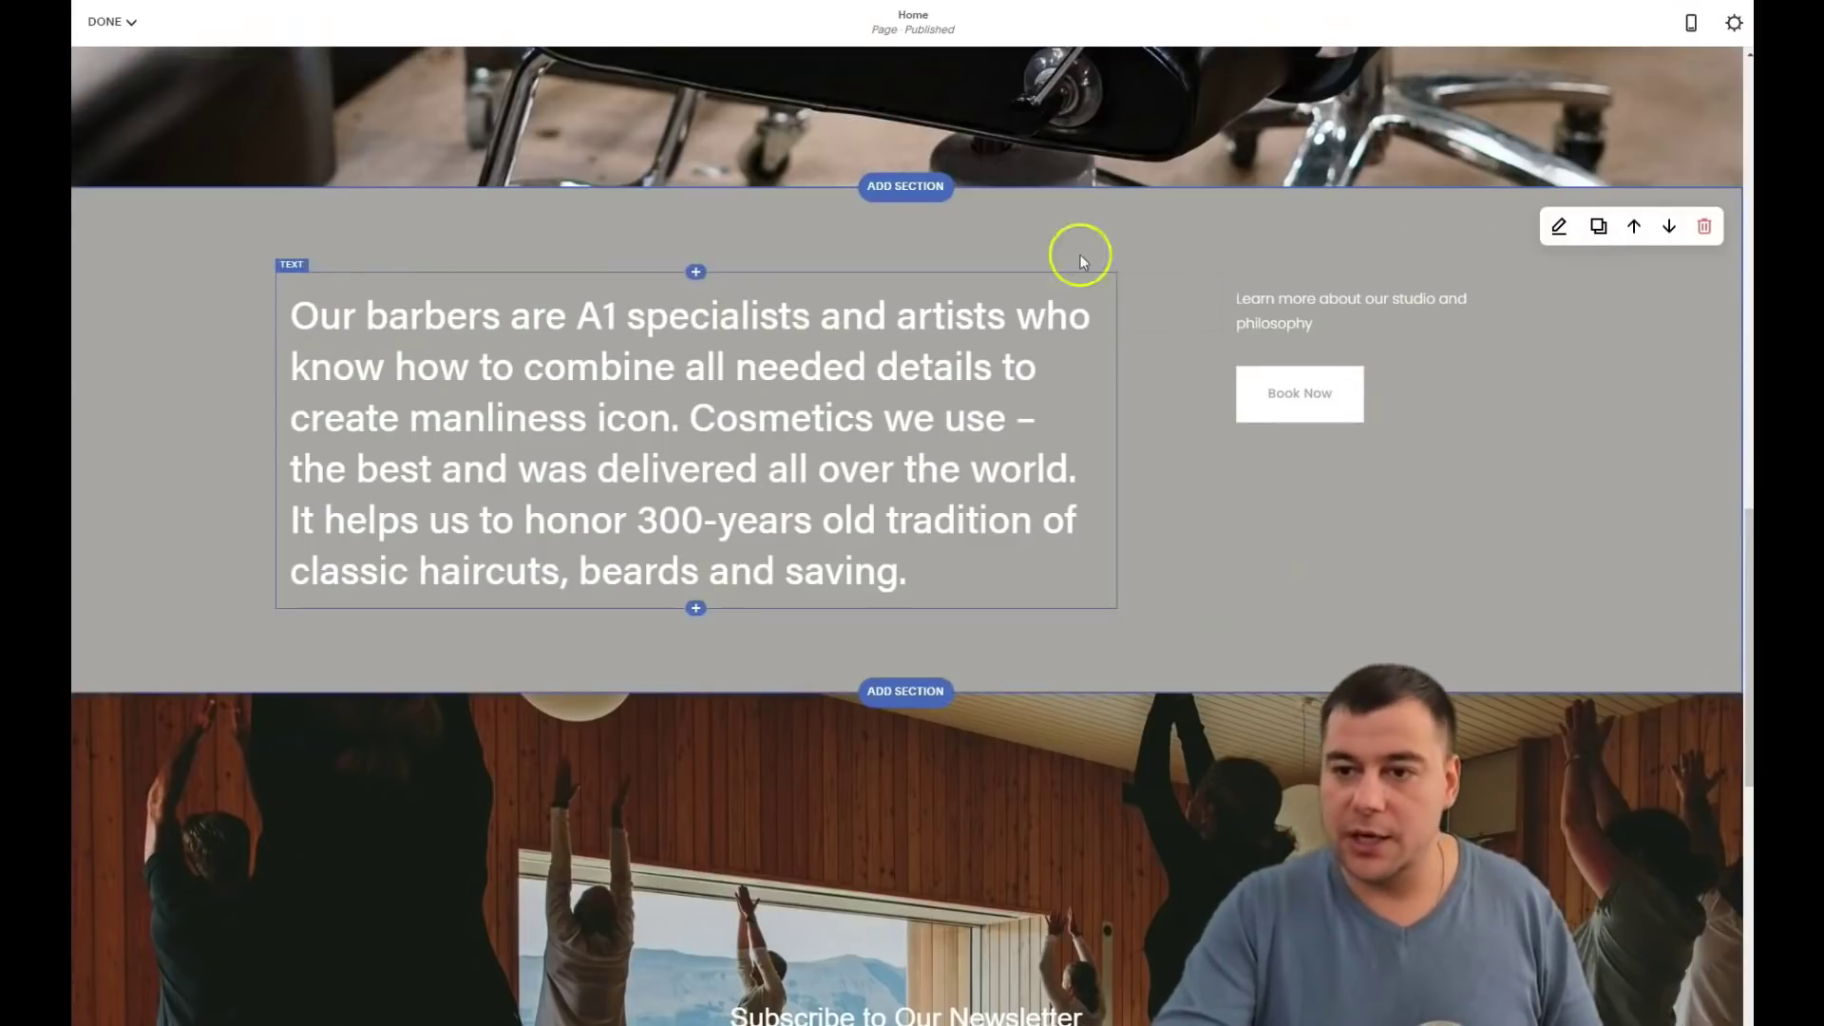
- Look at the header section's colour themes without changing anything
scroll(1108, 265, up, 10)
scroll(1107, 265, up, 3)
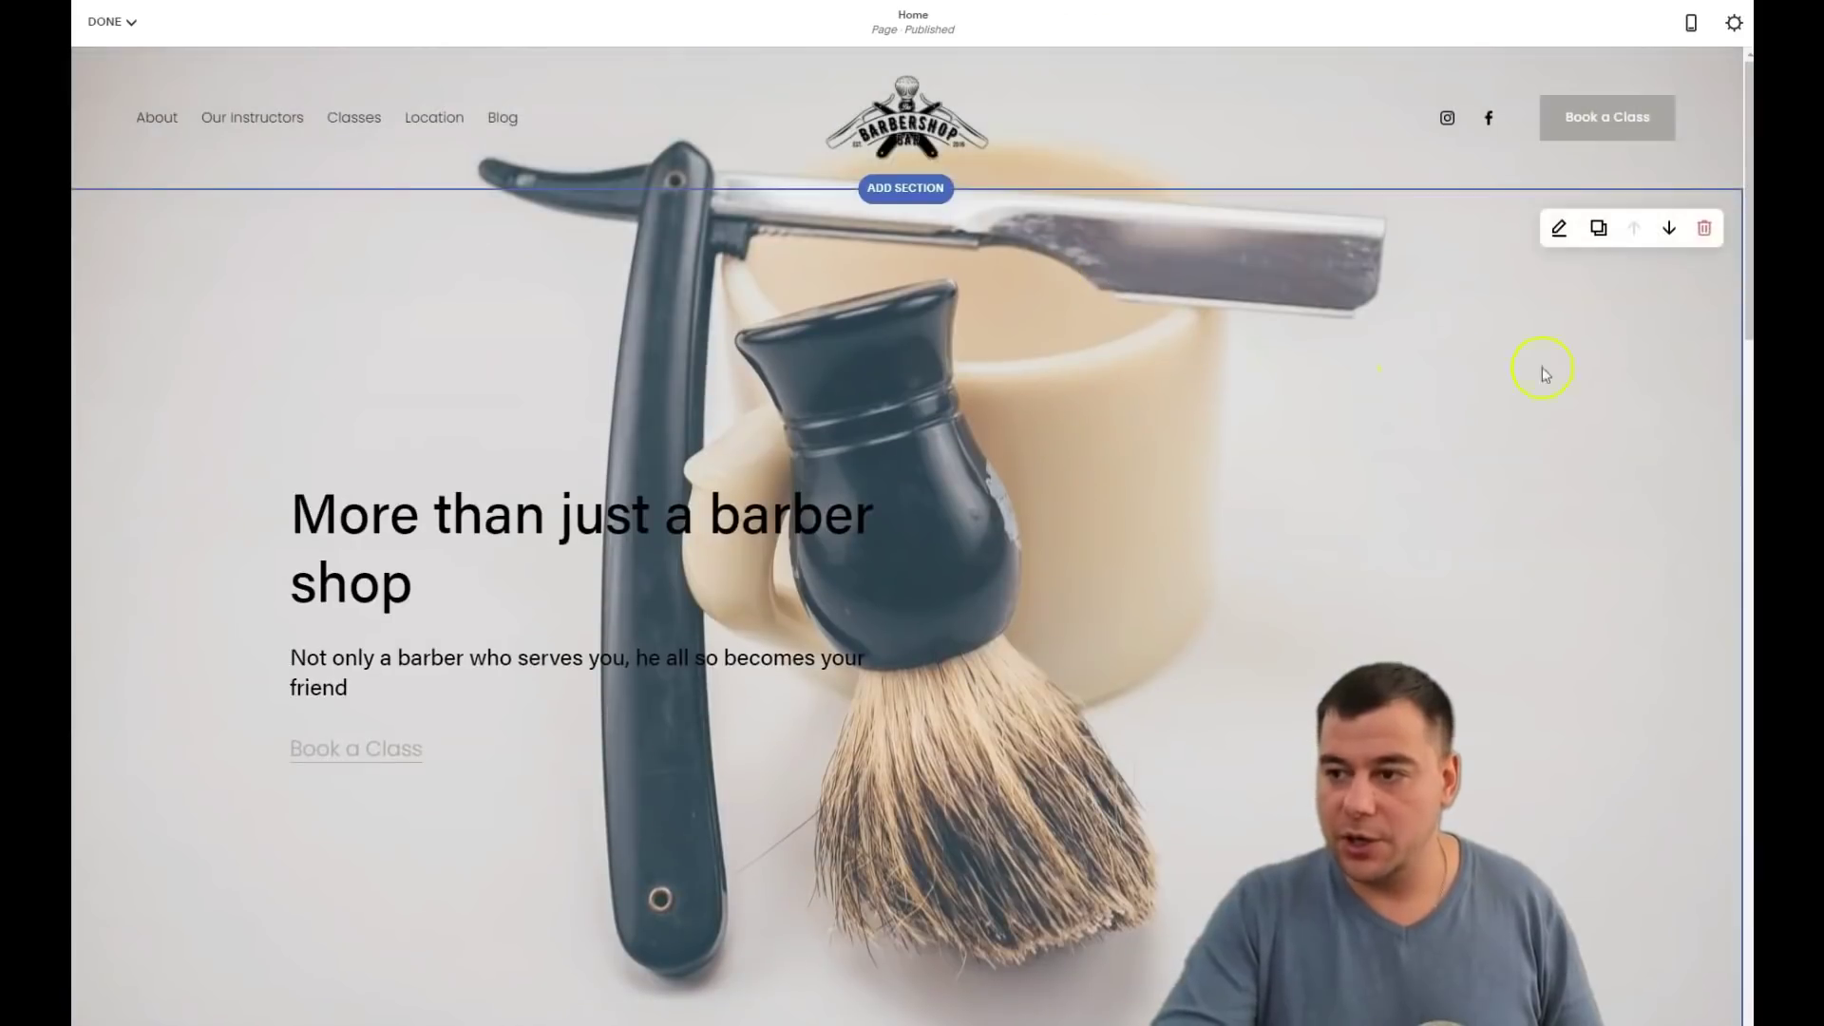
click(1562, 230)
click(1688, 239)
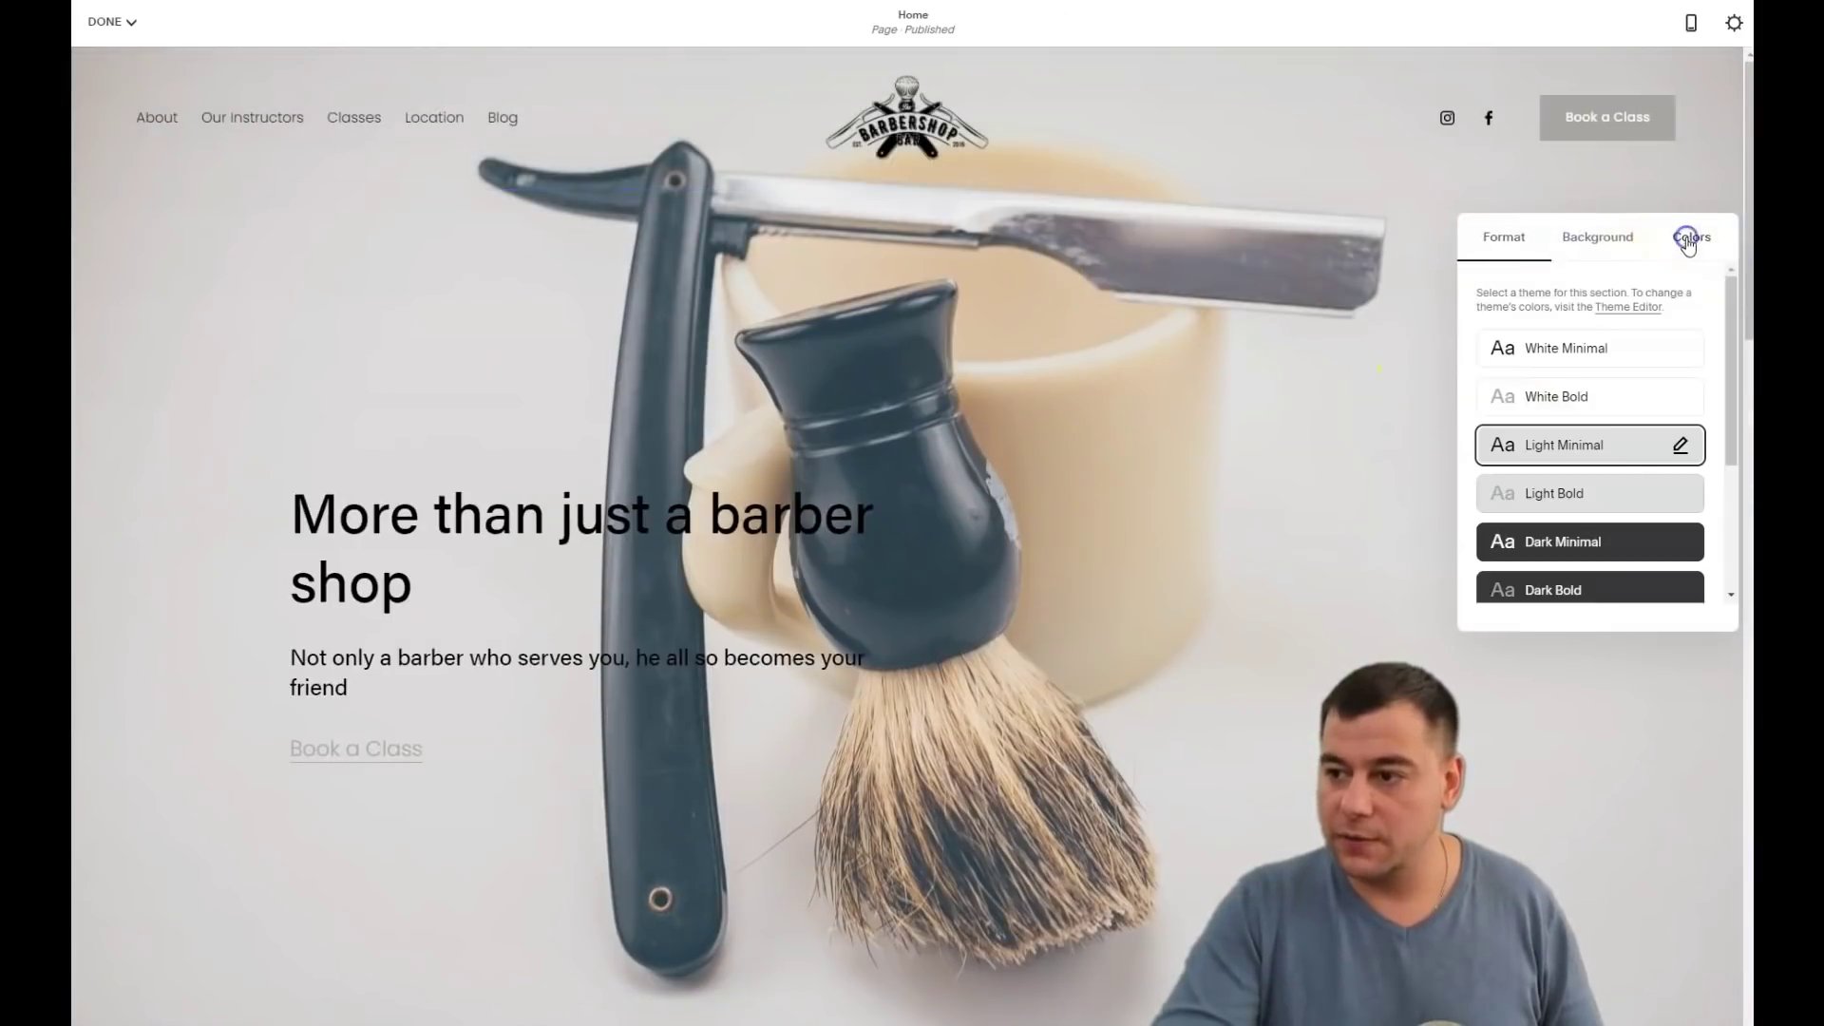
click(1343, 639)
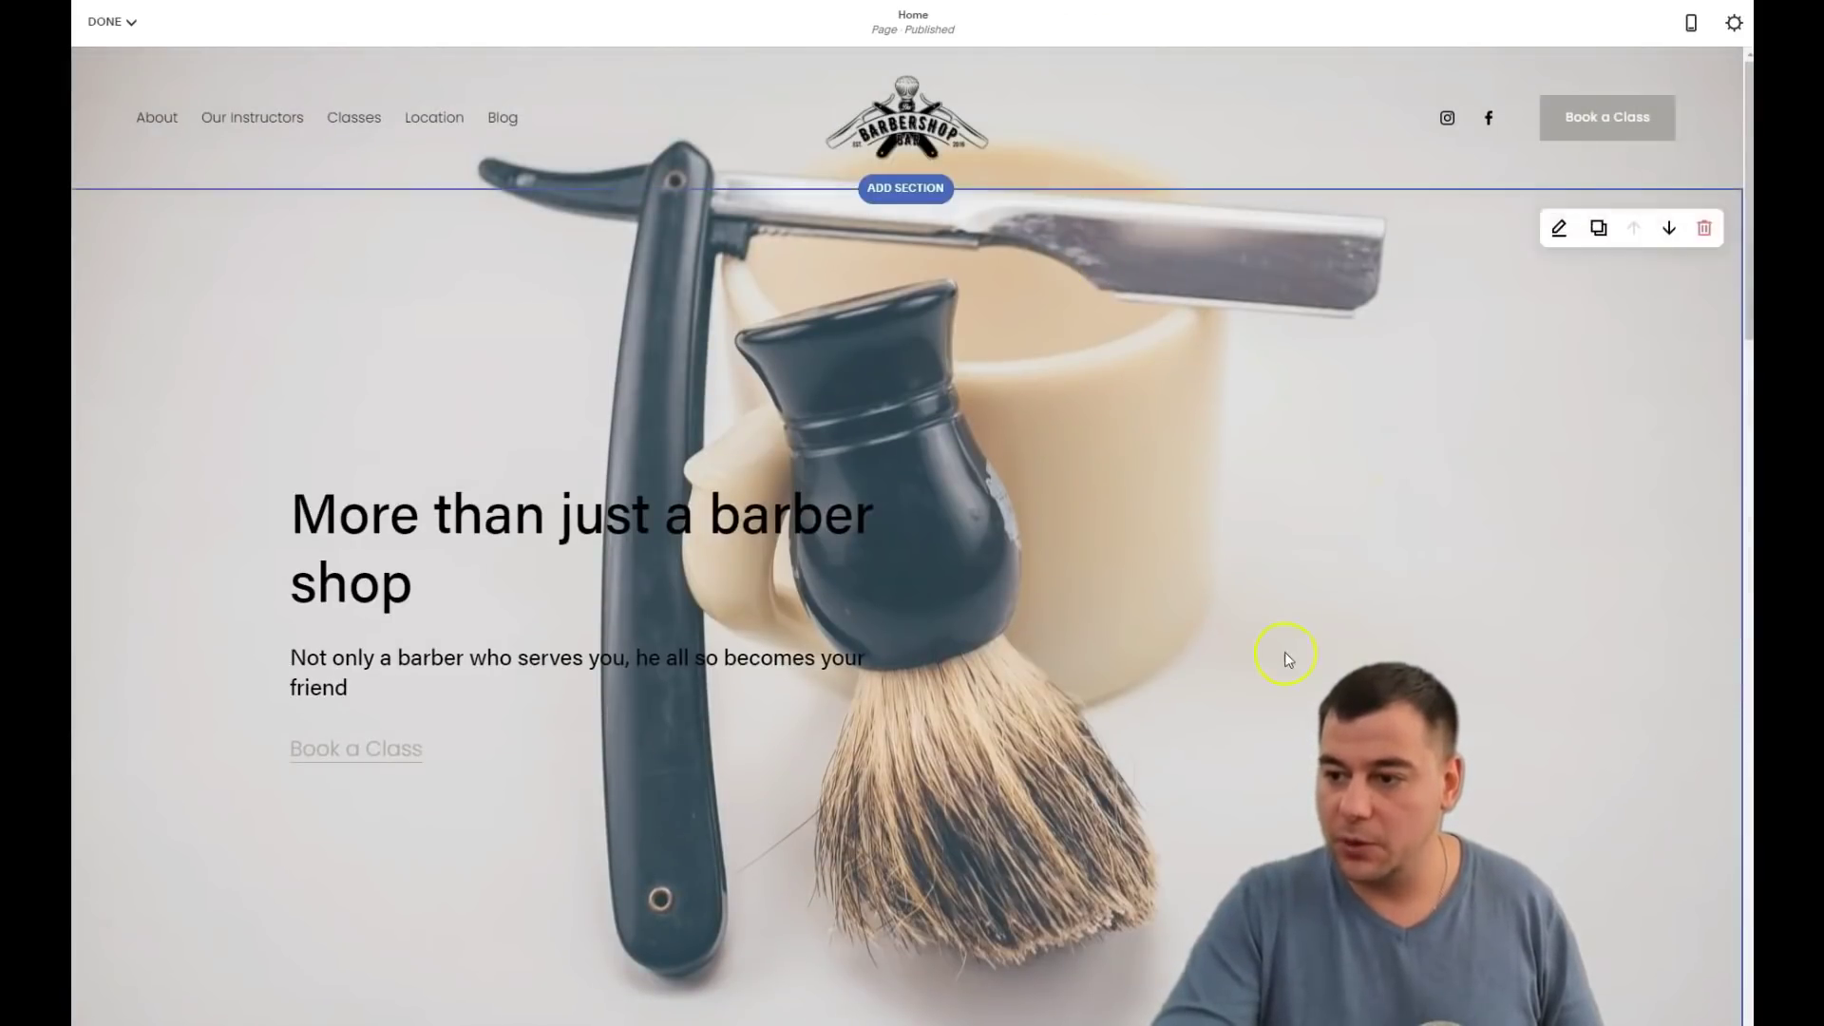
- Apply the Light Minimal colour theme to the barber description section
scroll(1347, 581, down, 10)
scroll(1349, 576, down, 5)
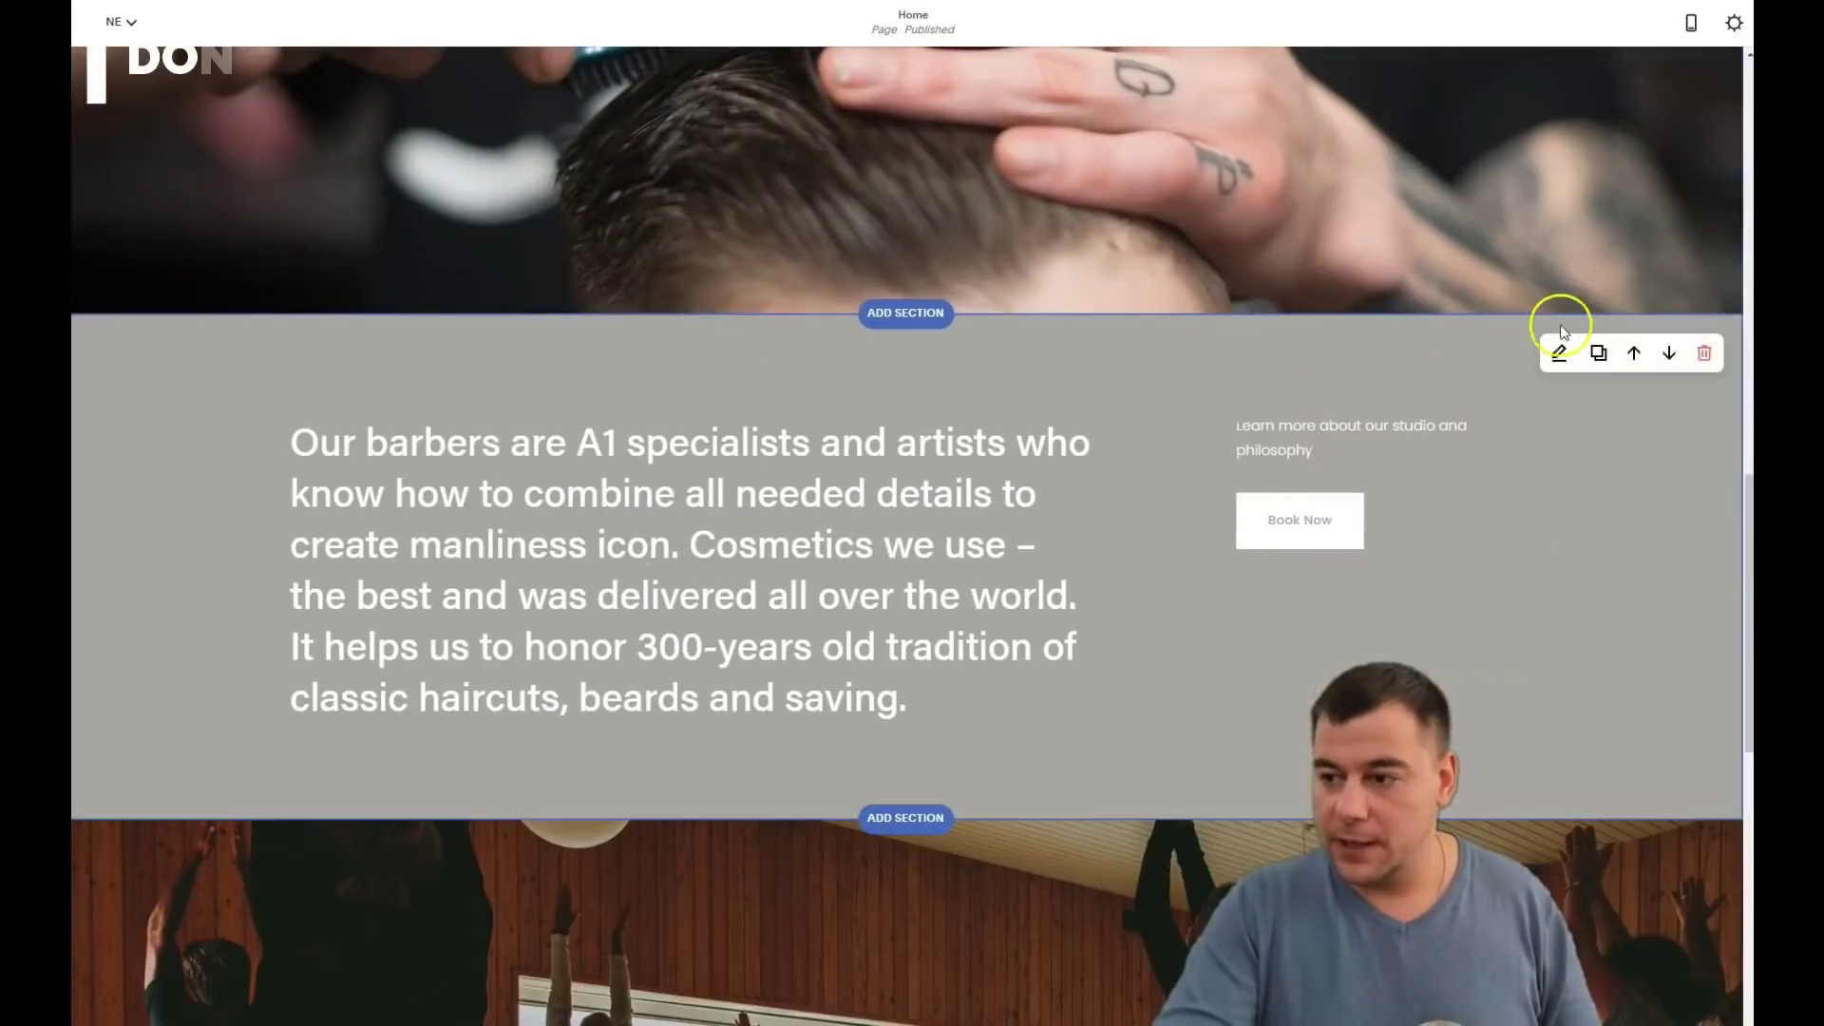
click(1555, 353)
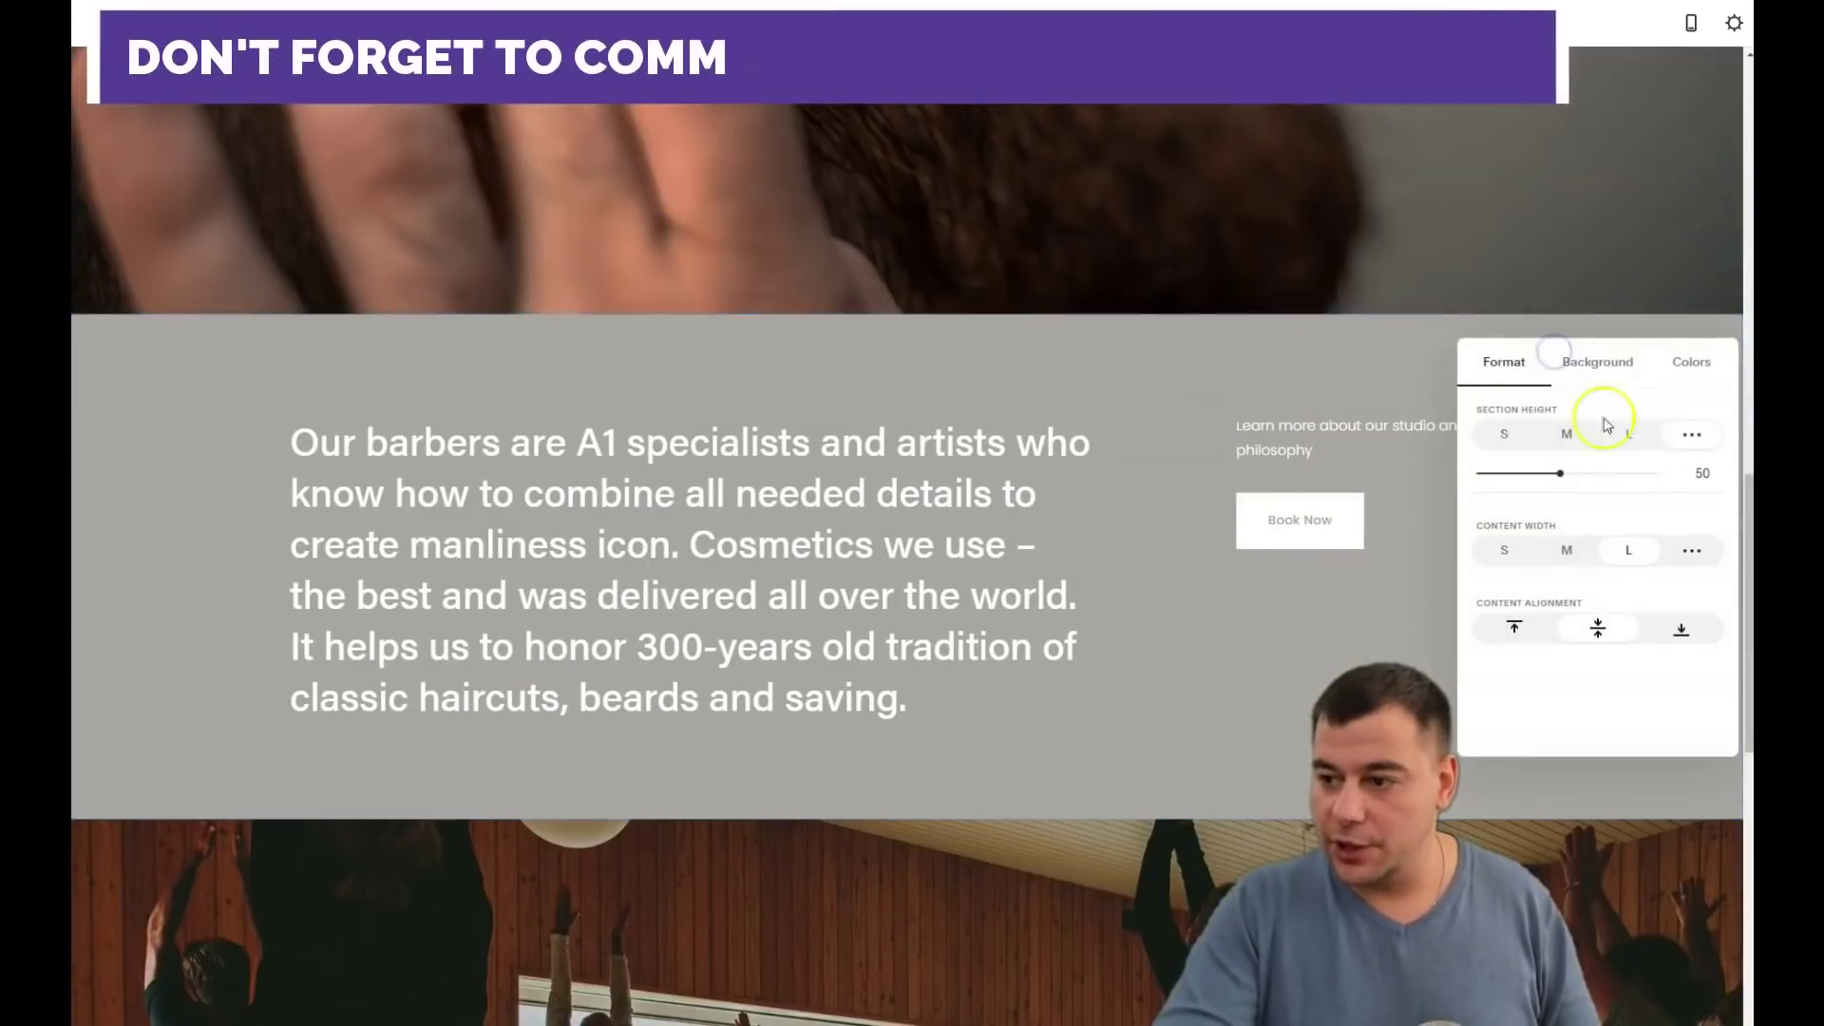
click(1690, 362)
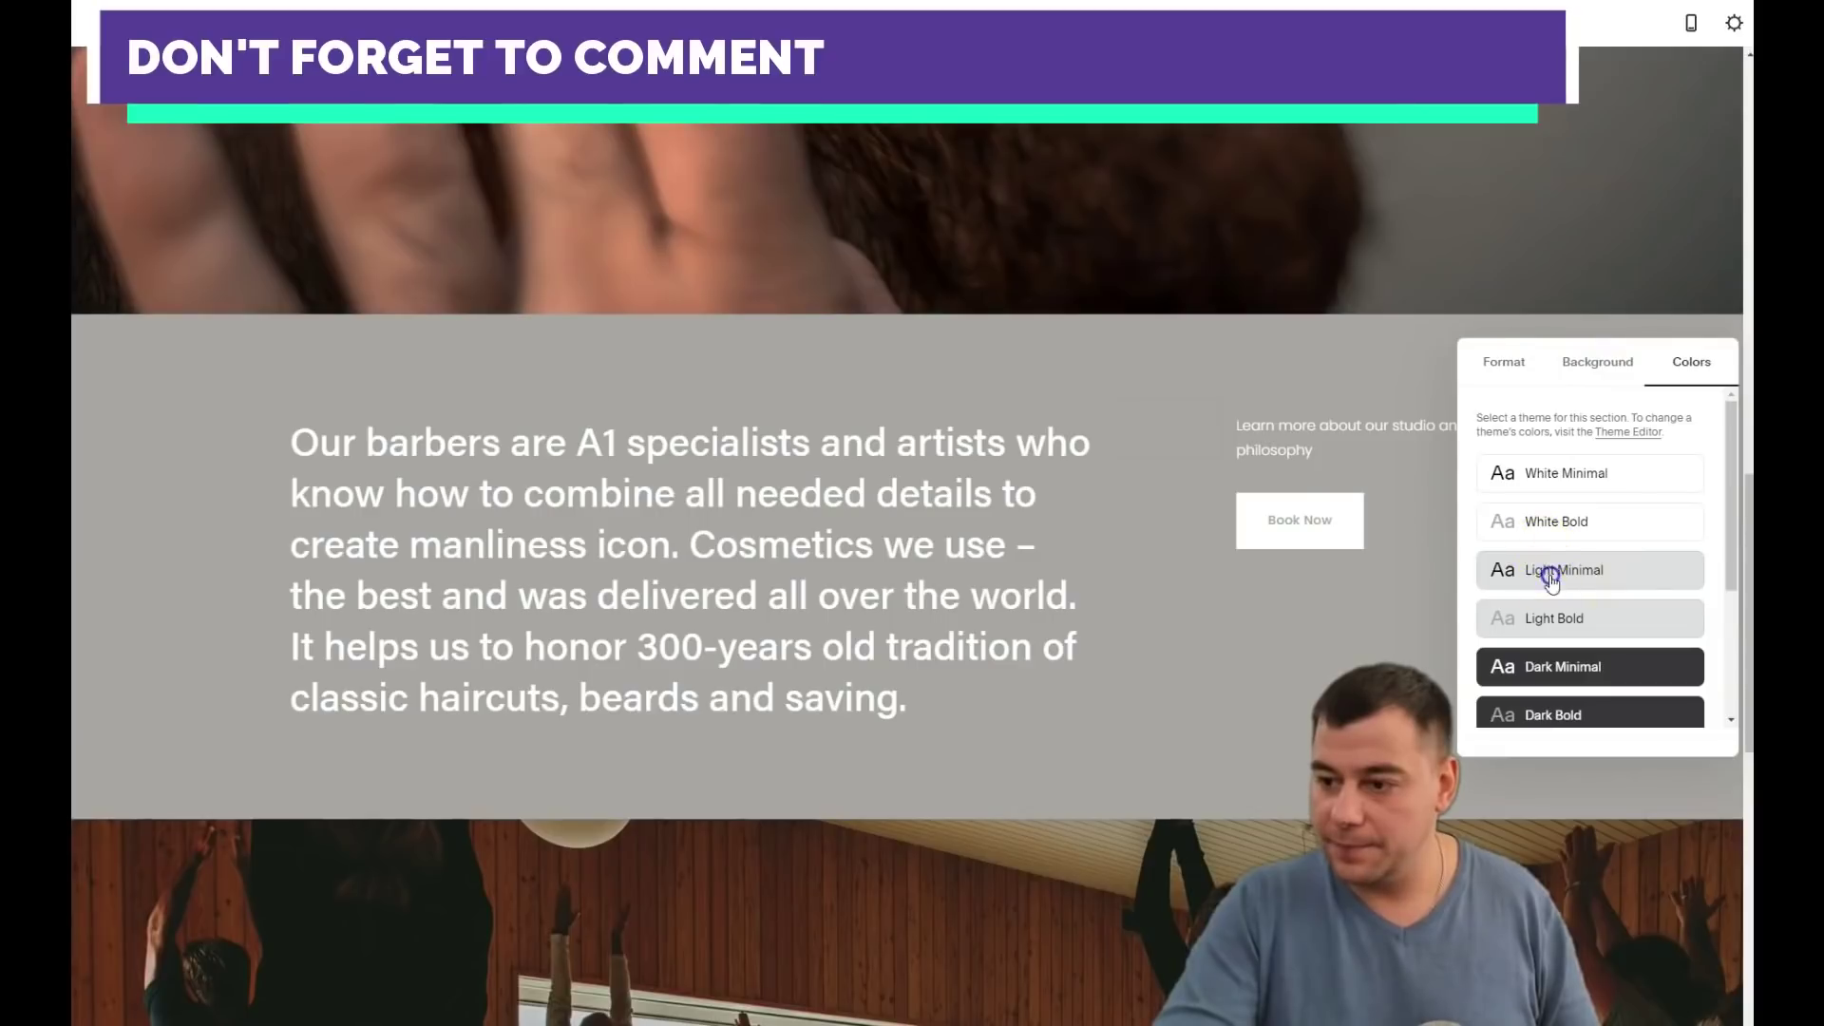
click(1552, 580)
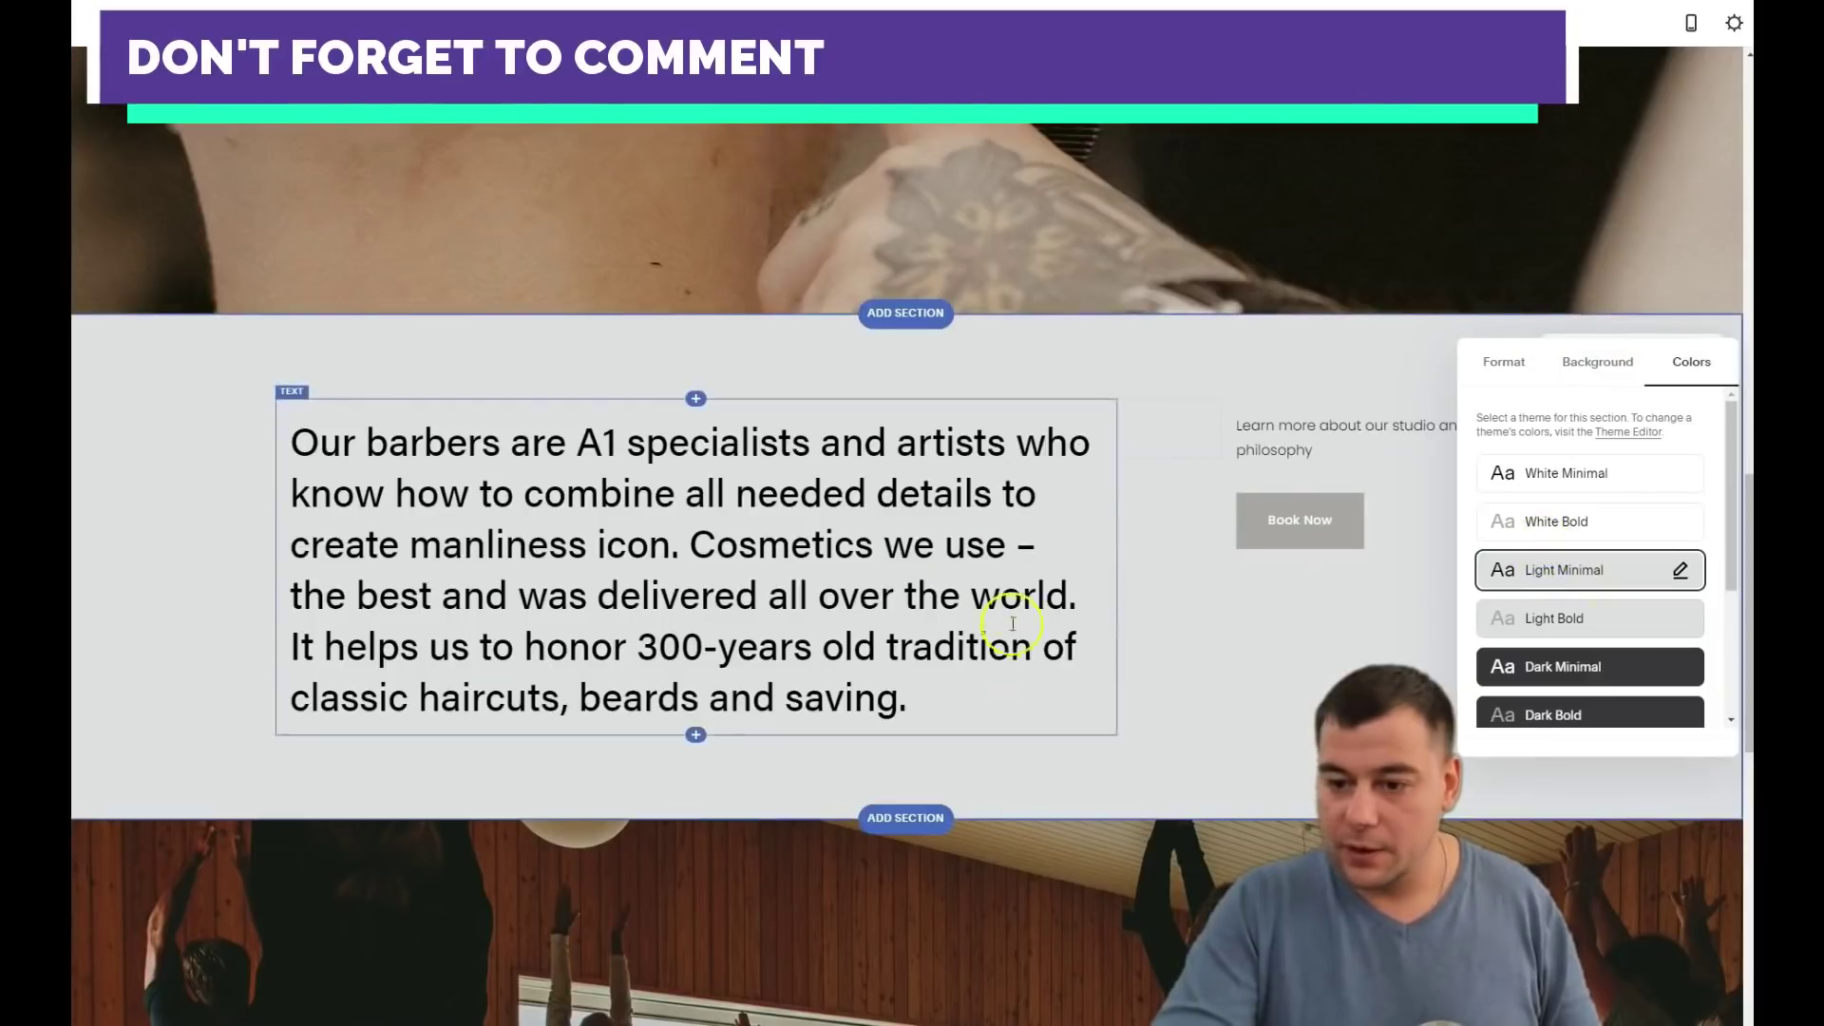
scroll(1099, 639, down, 5)
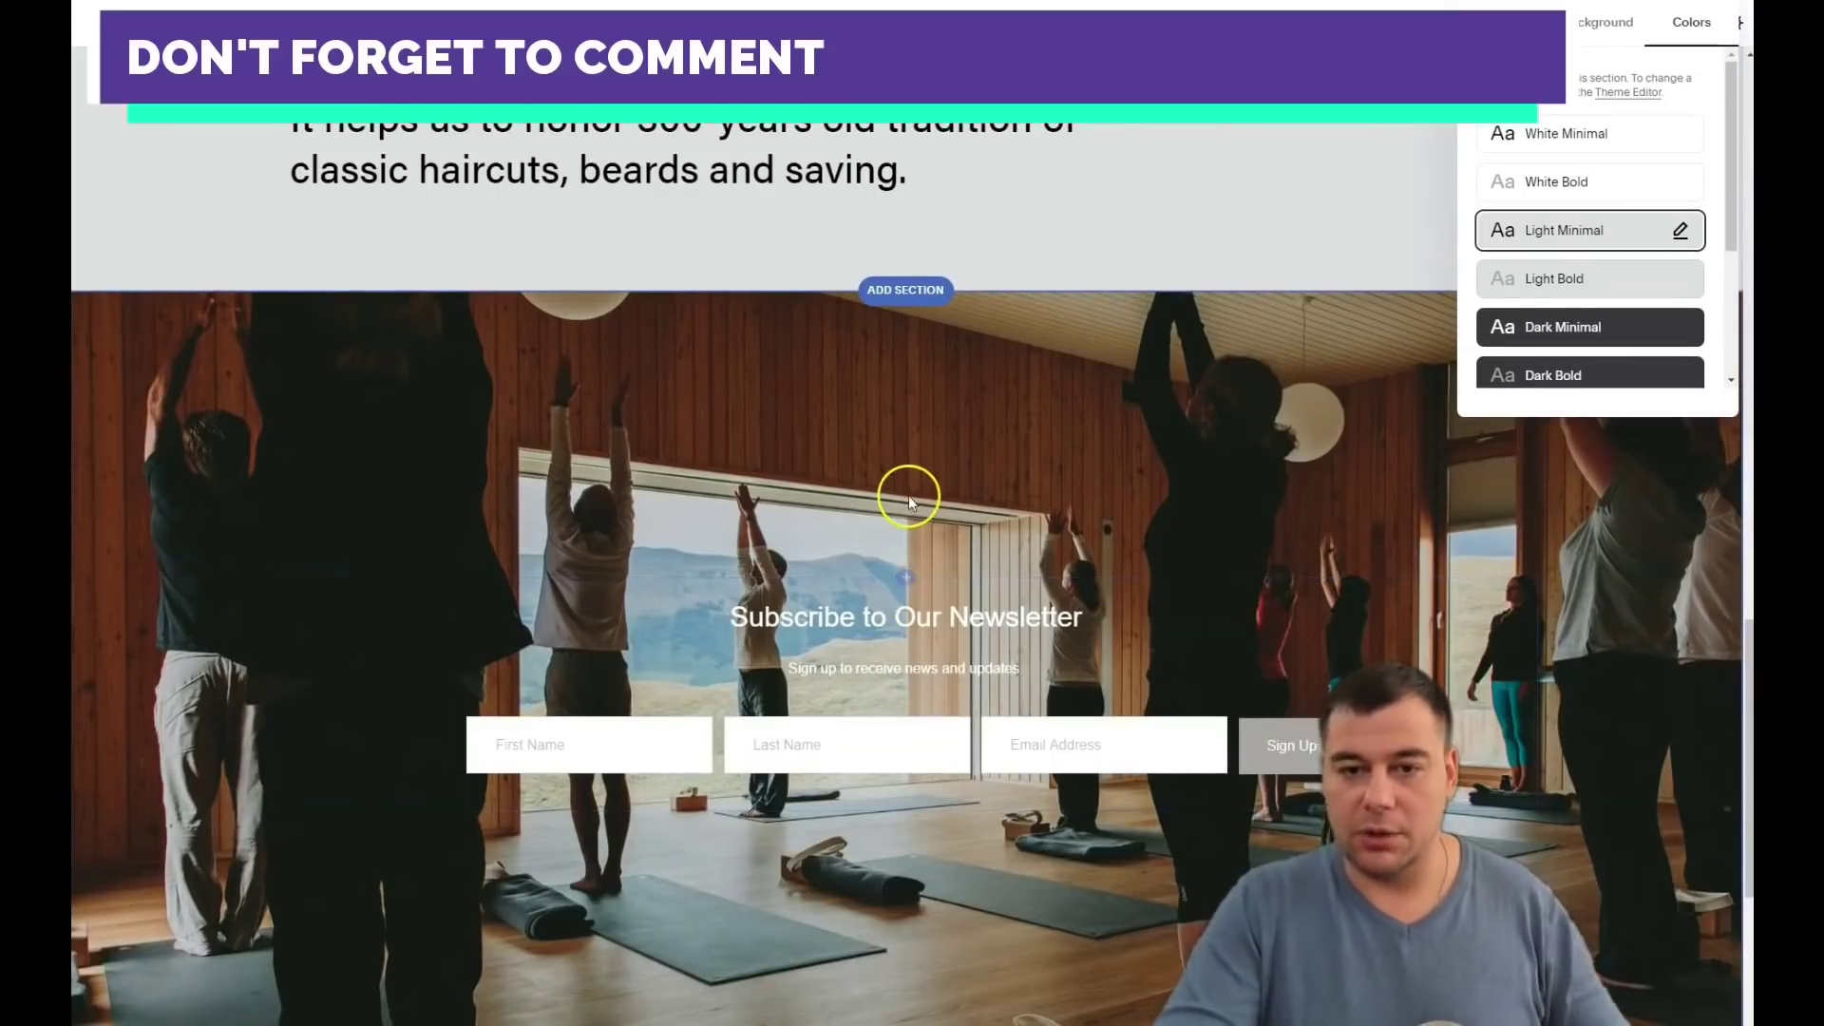
scroll(923, 471, down, 3)
click(923, 471)
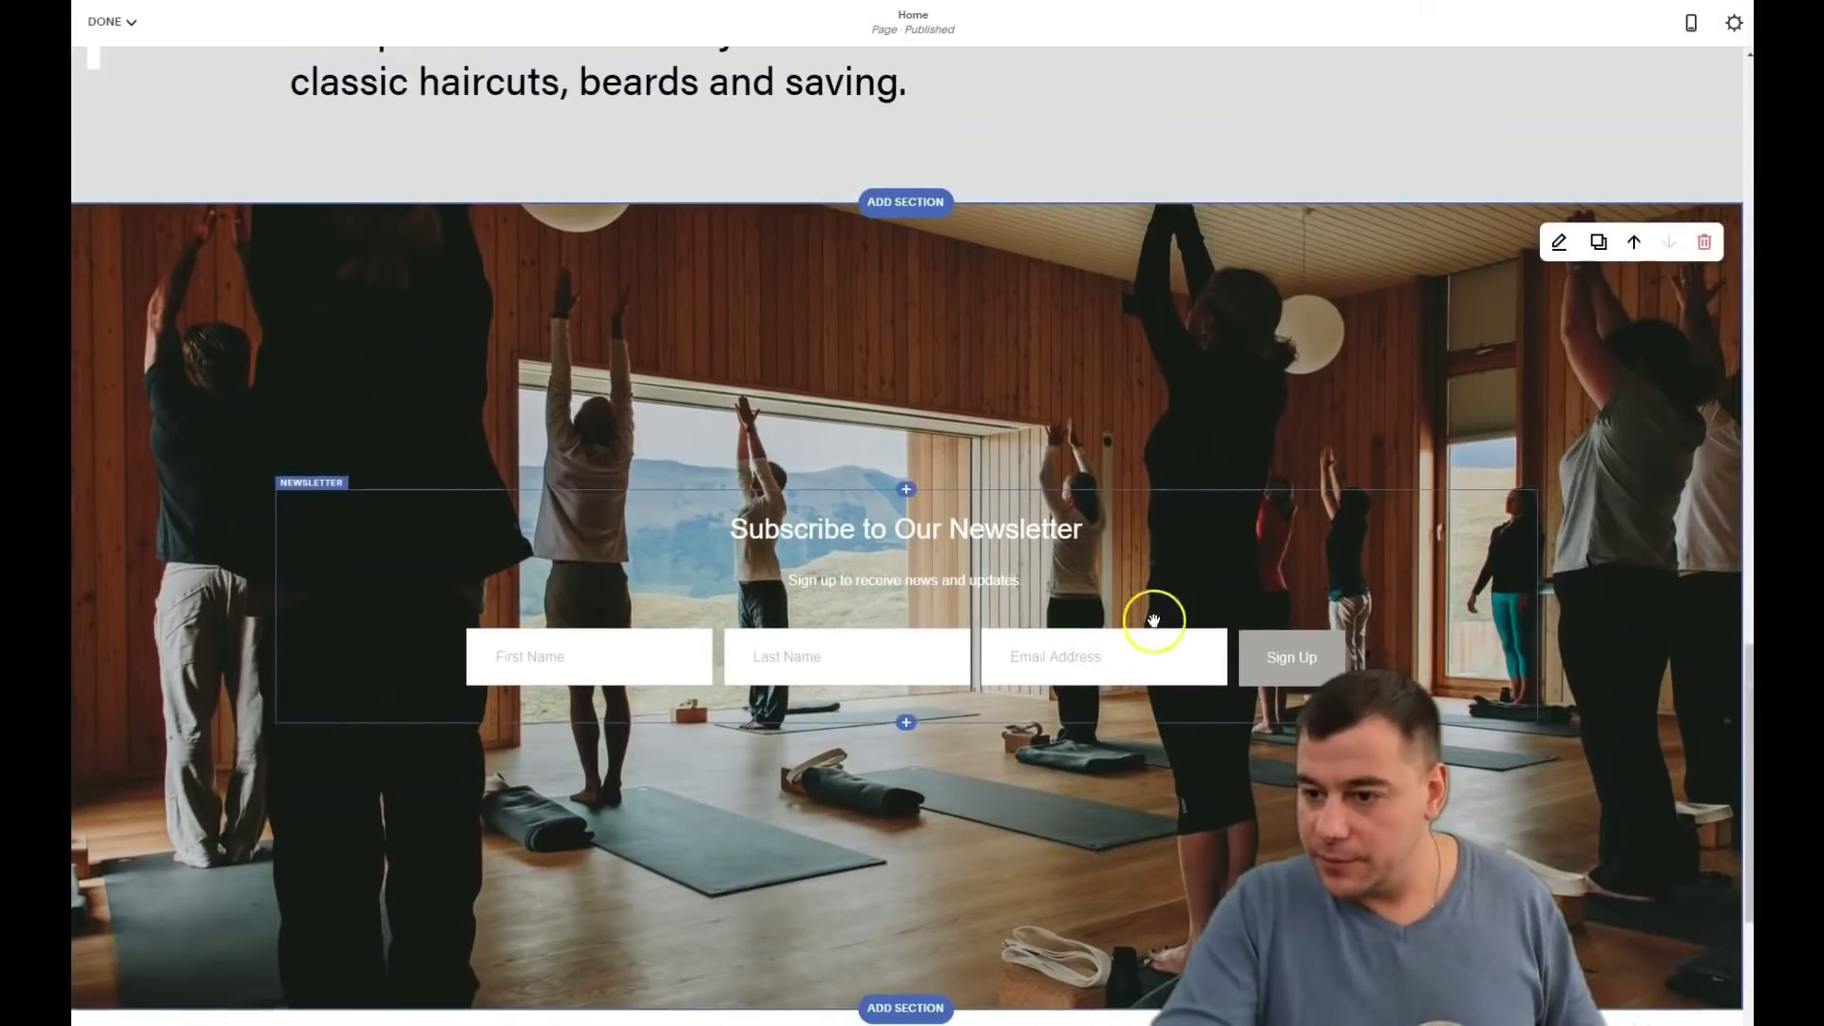
- Reduce the newsletter section's Section Height from L to M
click(1561, 243)
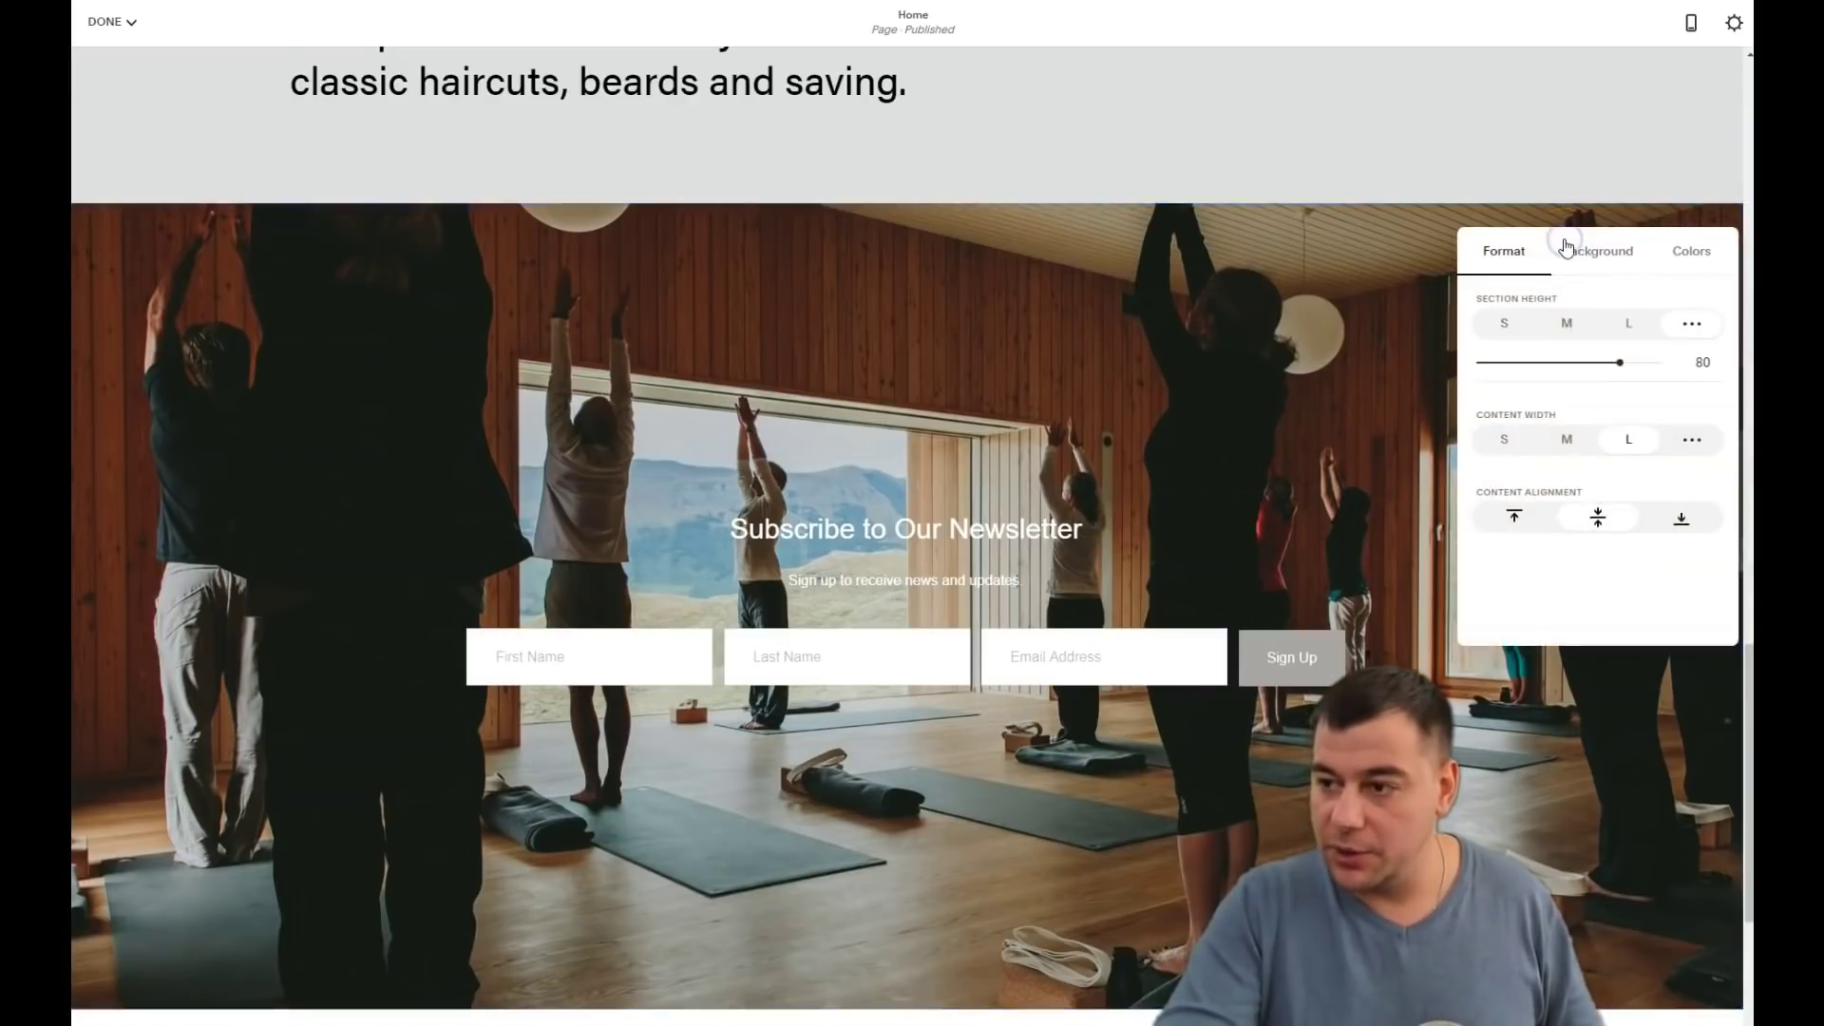
click(1600, 253)
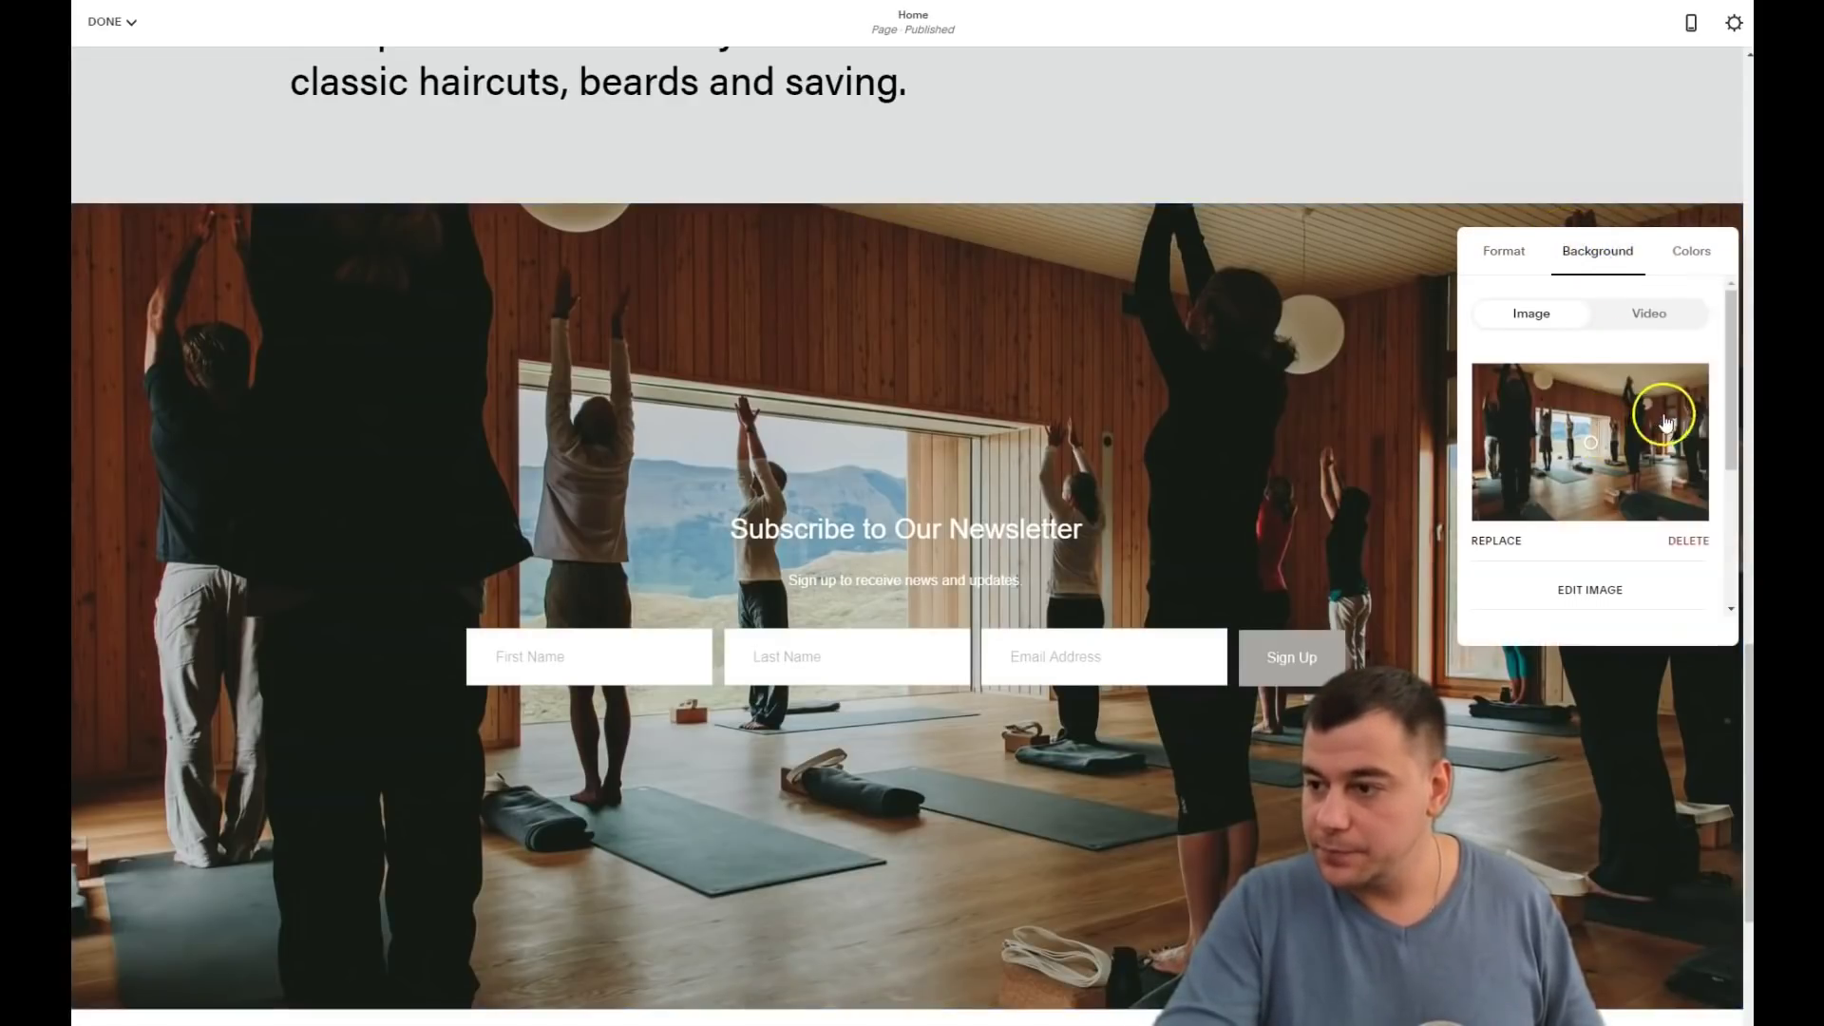
click(1689, 544)
click(1580, 397)
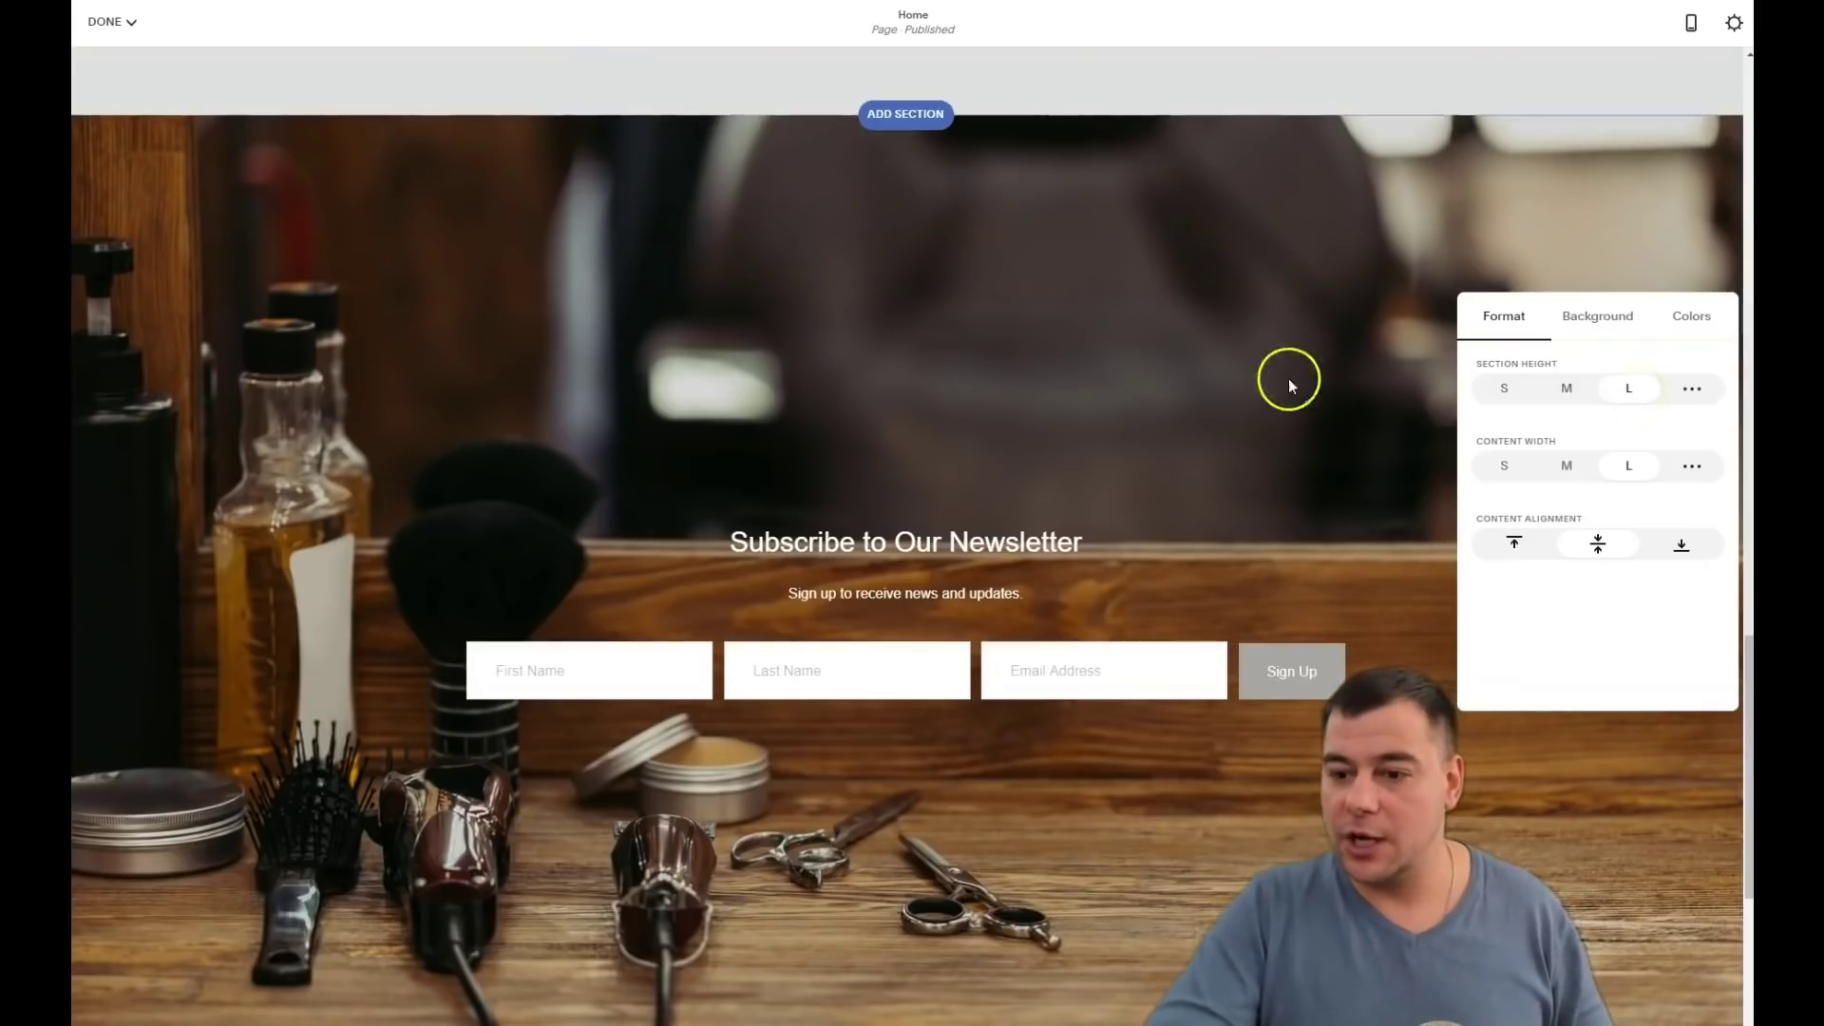
scroll(986, 525, down, 3)
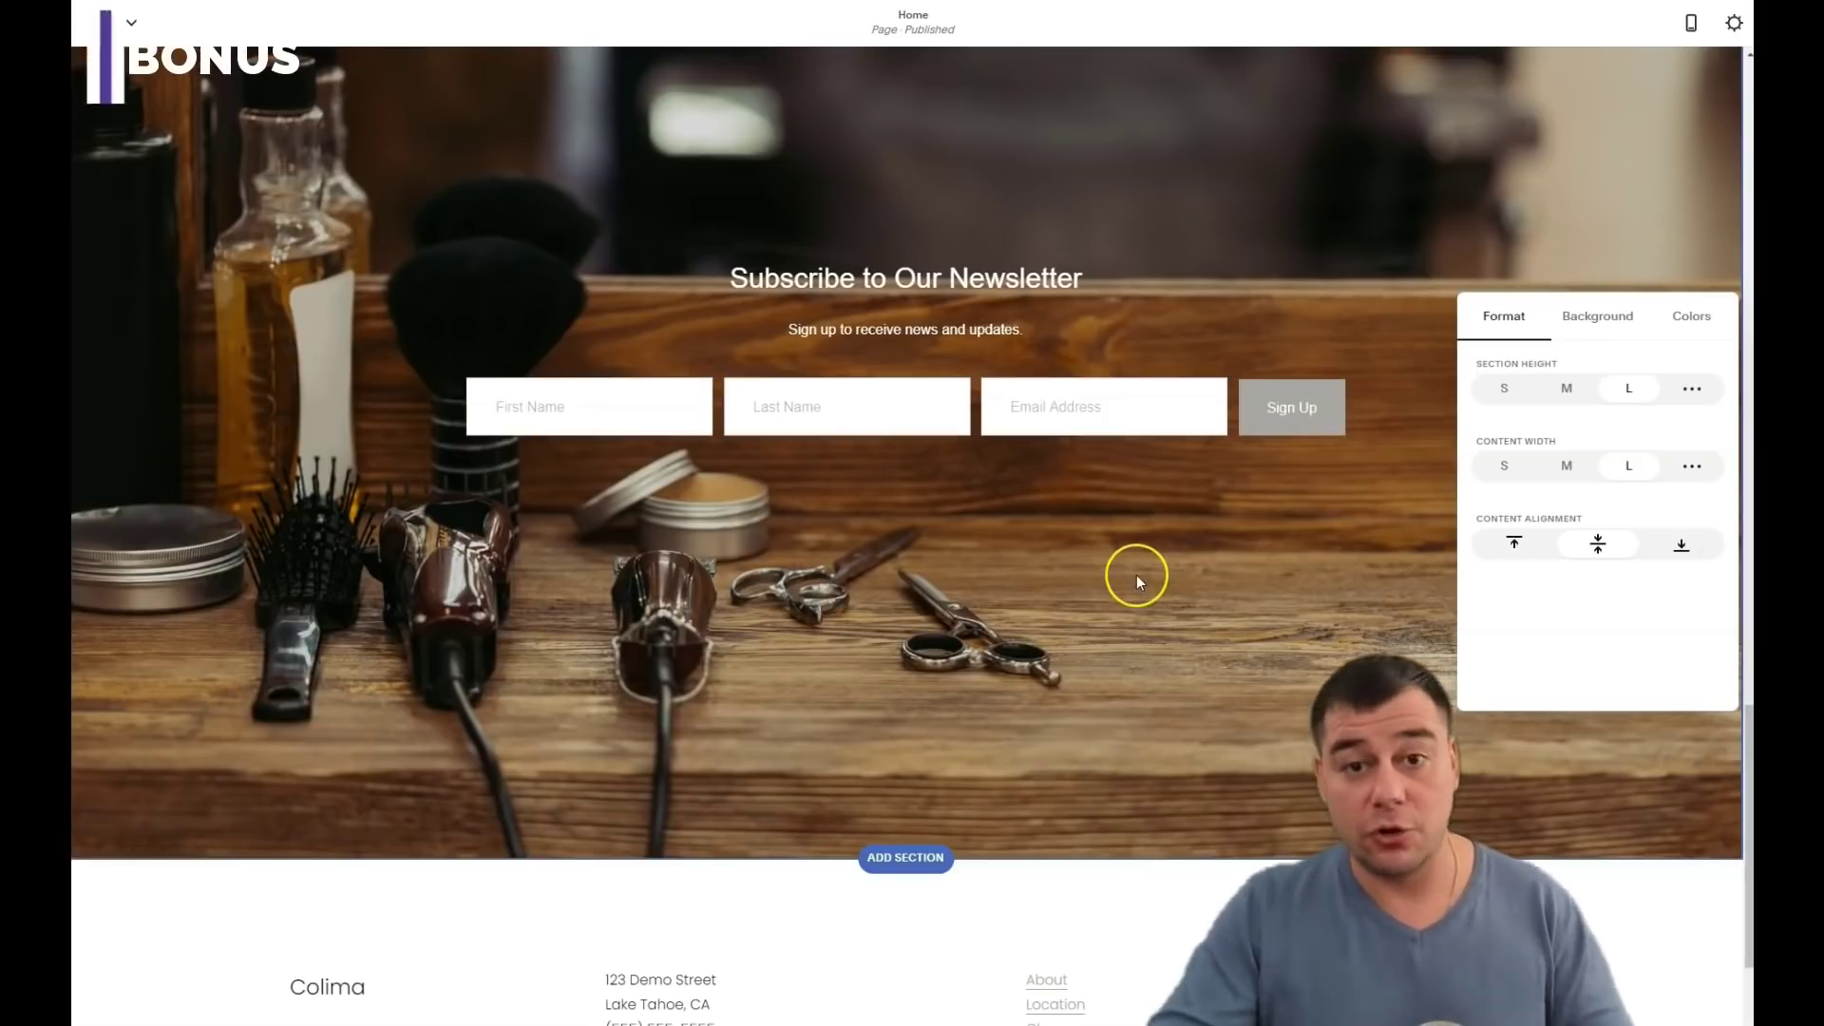
click(1566, 389)
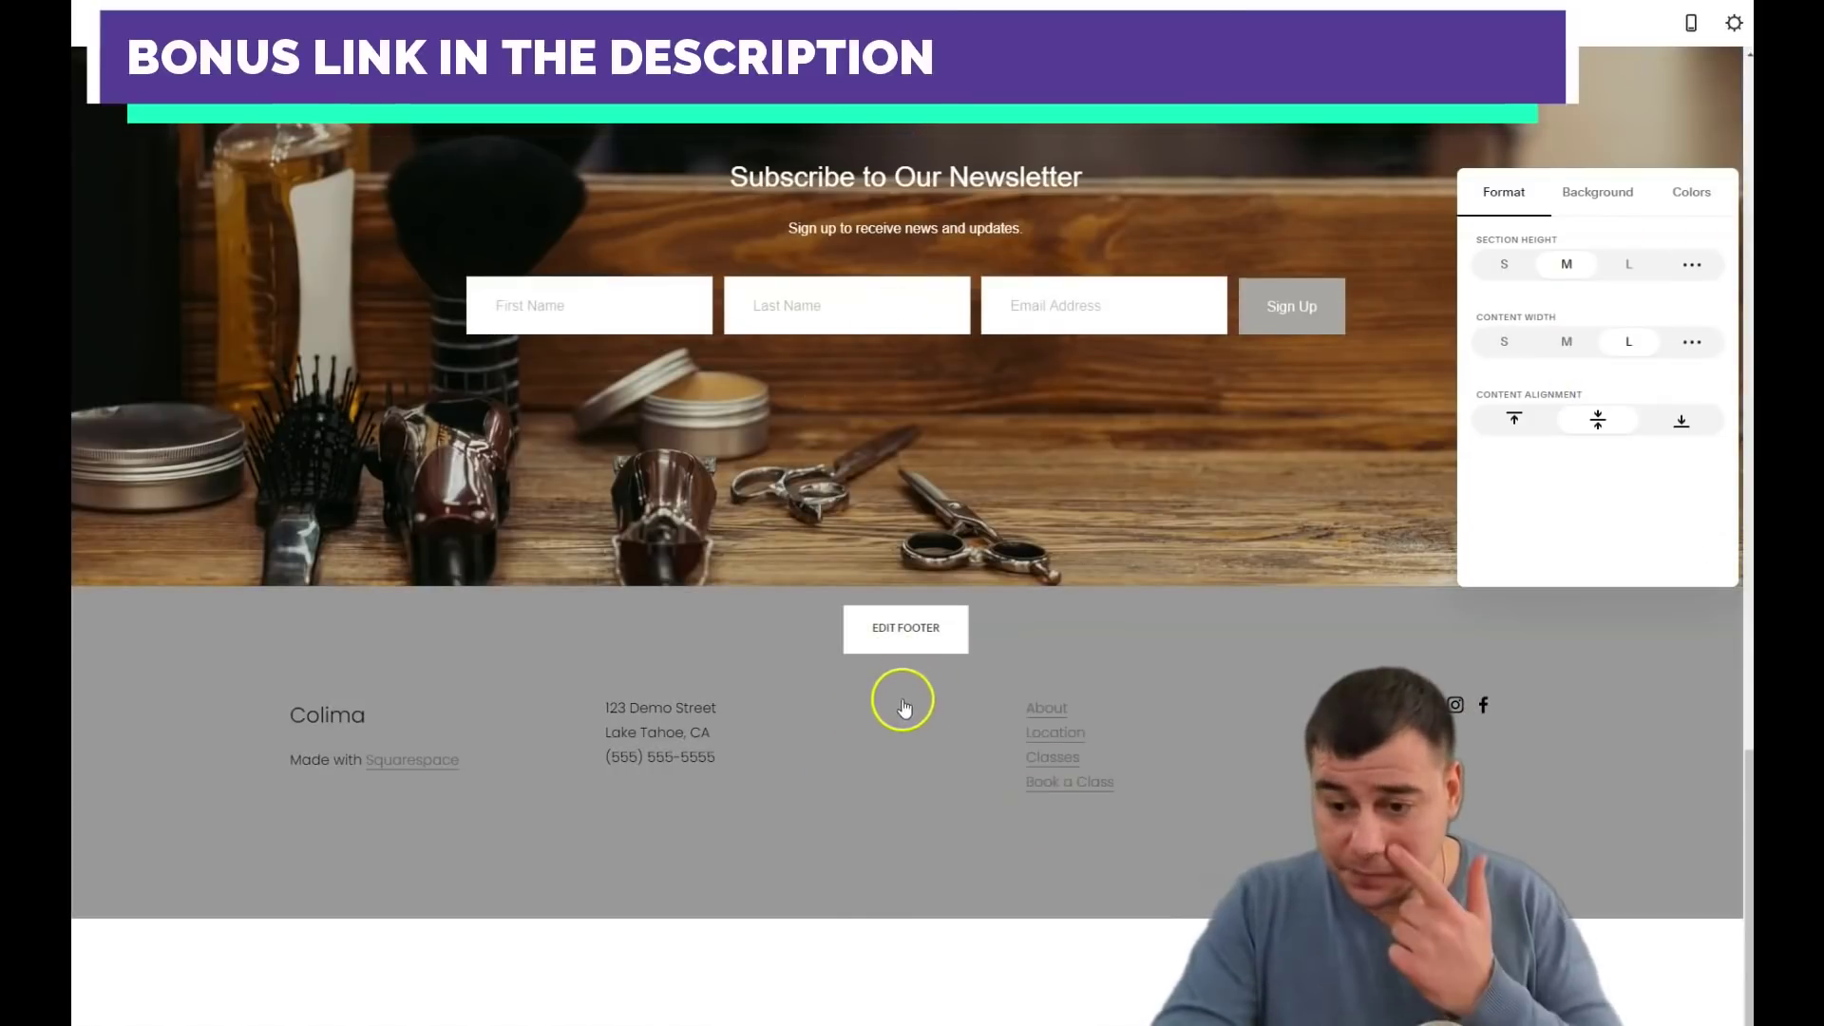
- Give the site footer the Light Minimal colour theme with its light grey background
click(907, 629)
click(1561, 627)
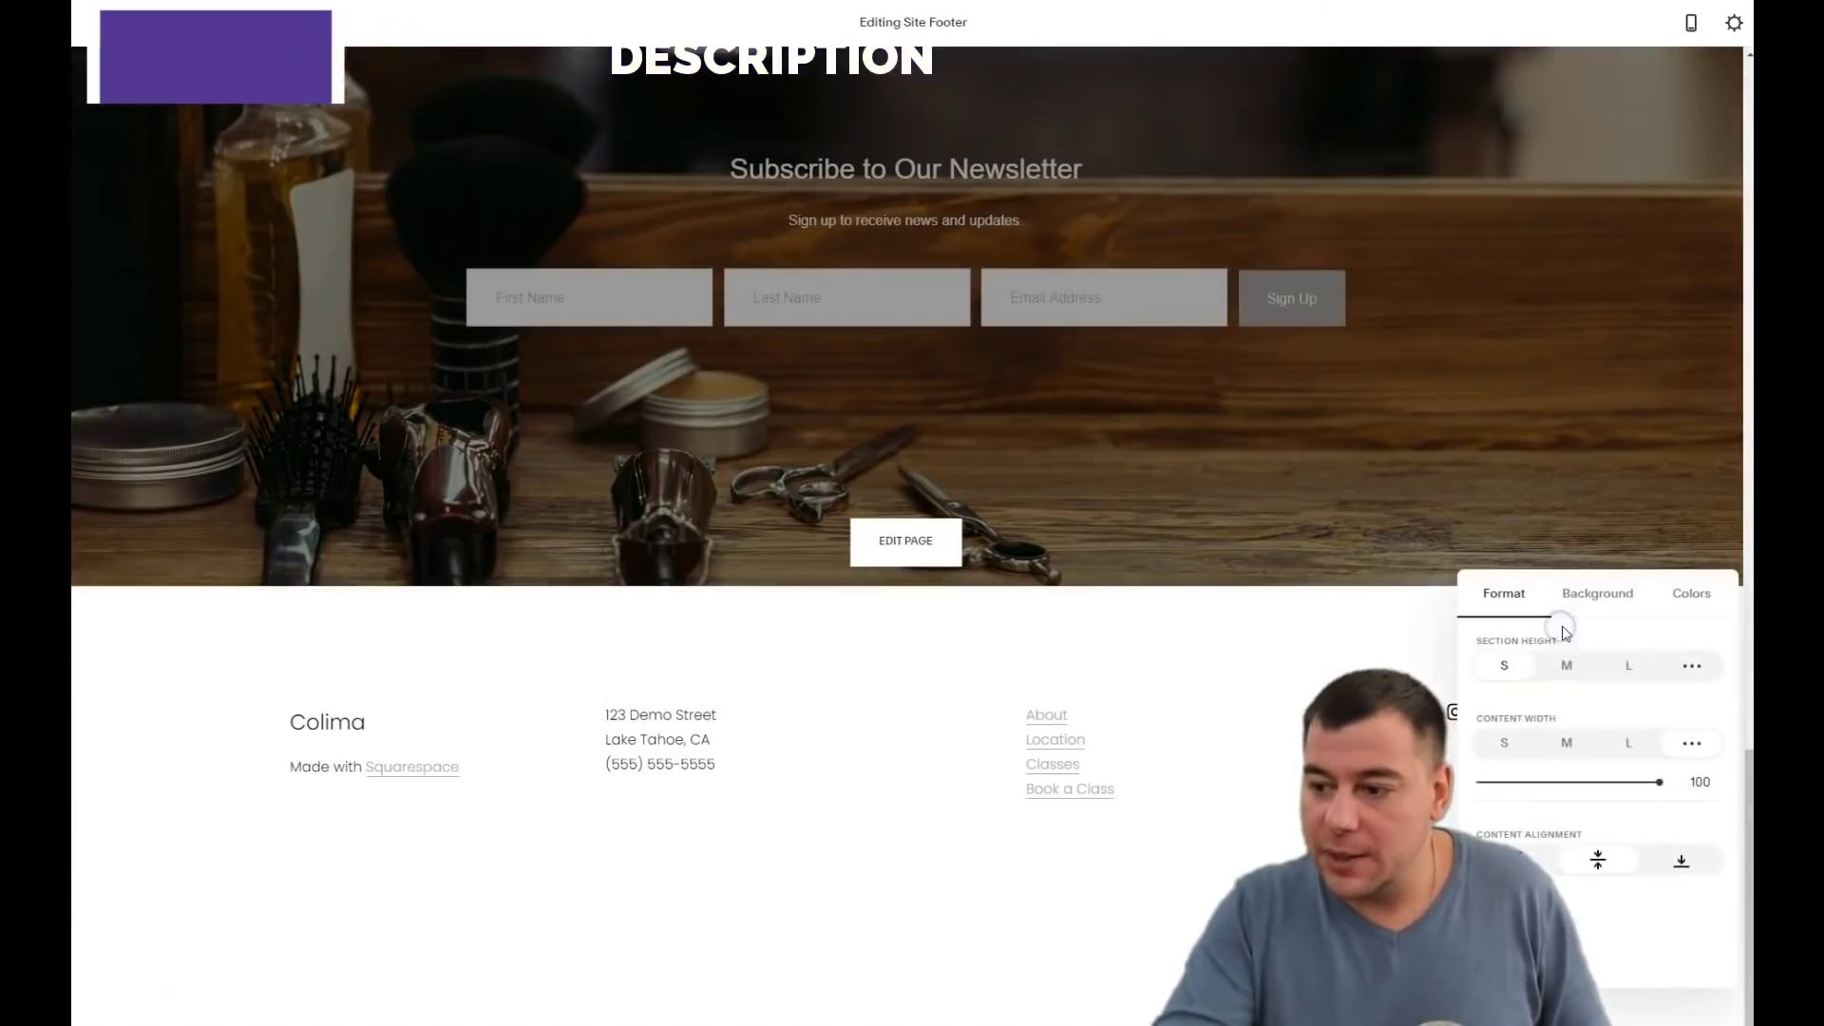
click(1685, 596)
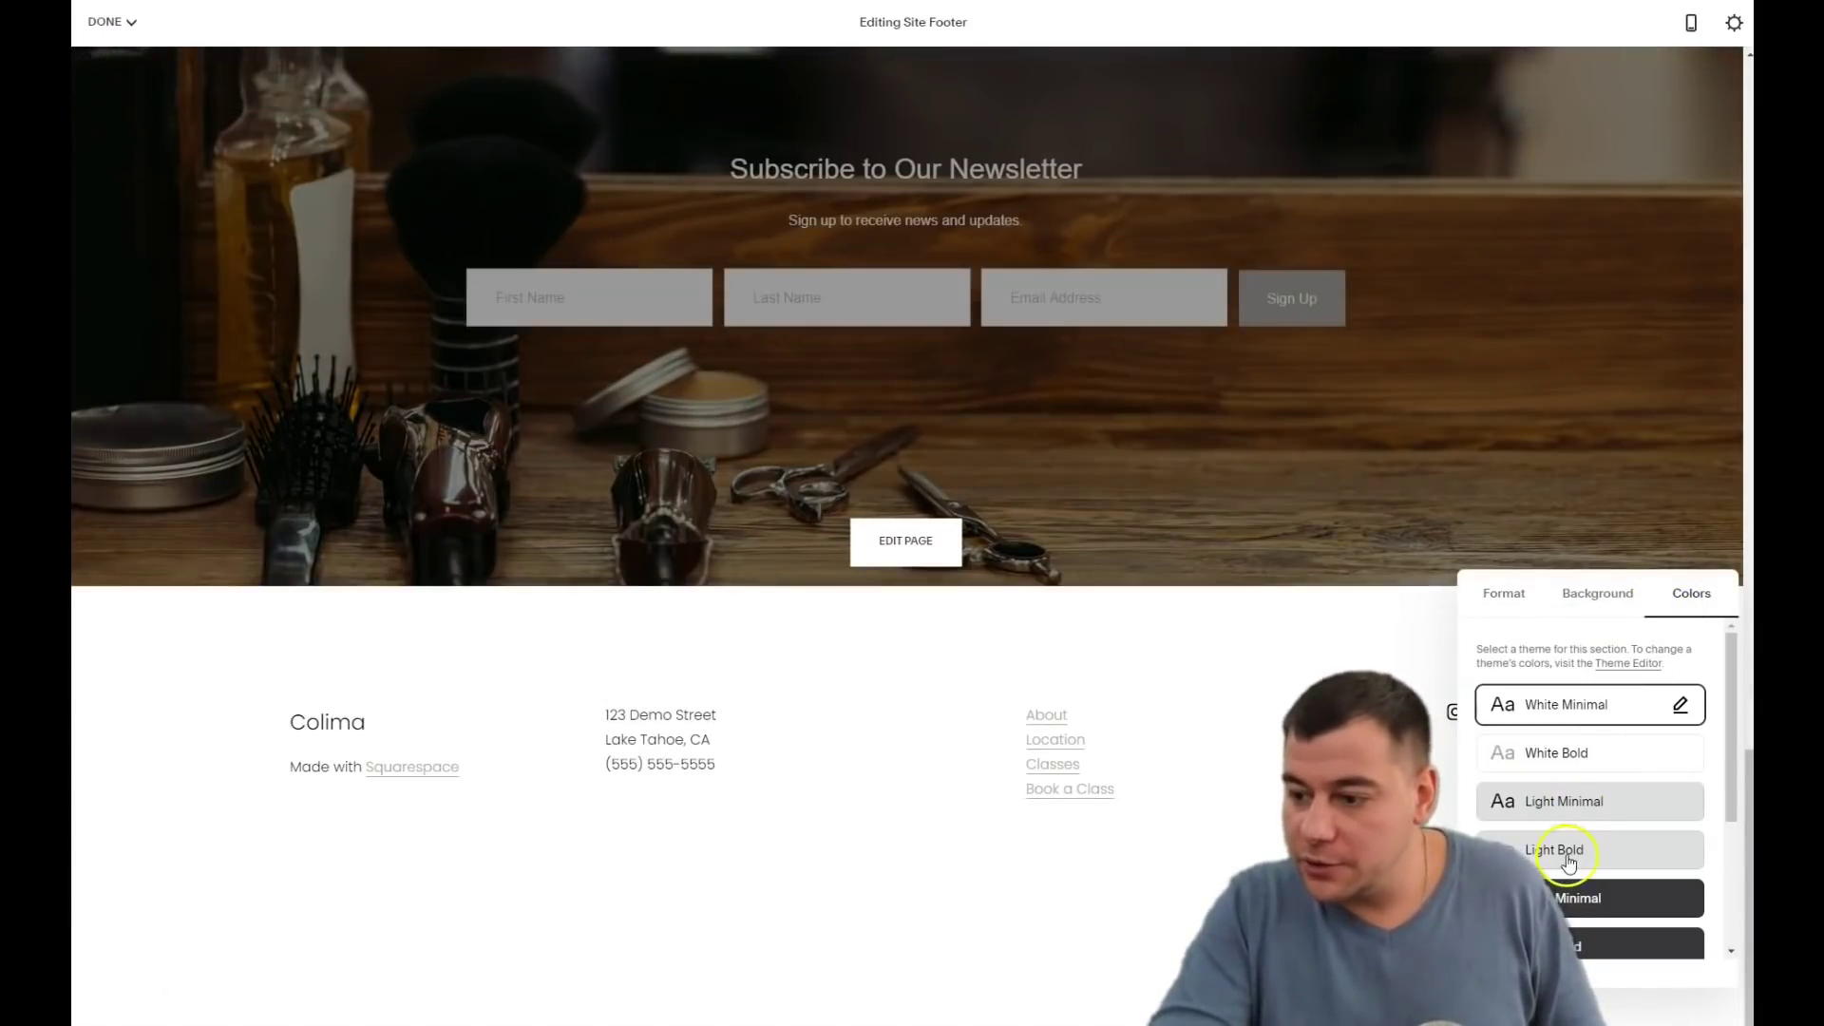
click(1558, 805)
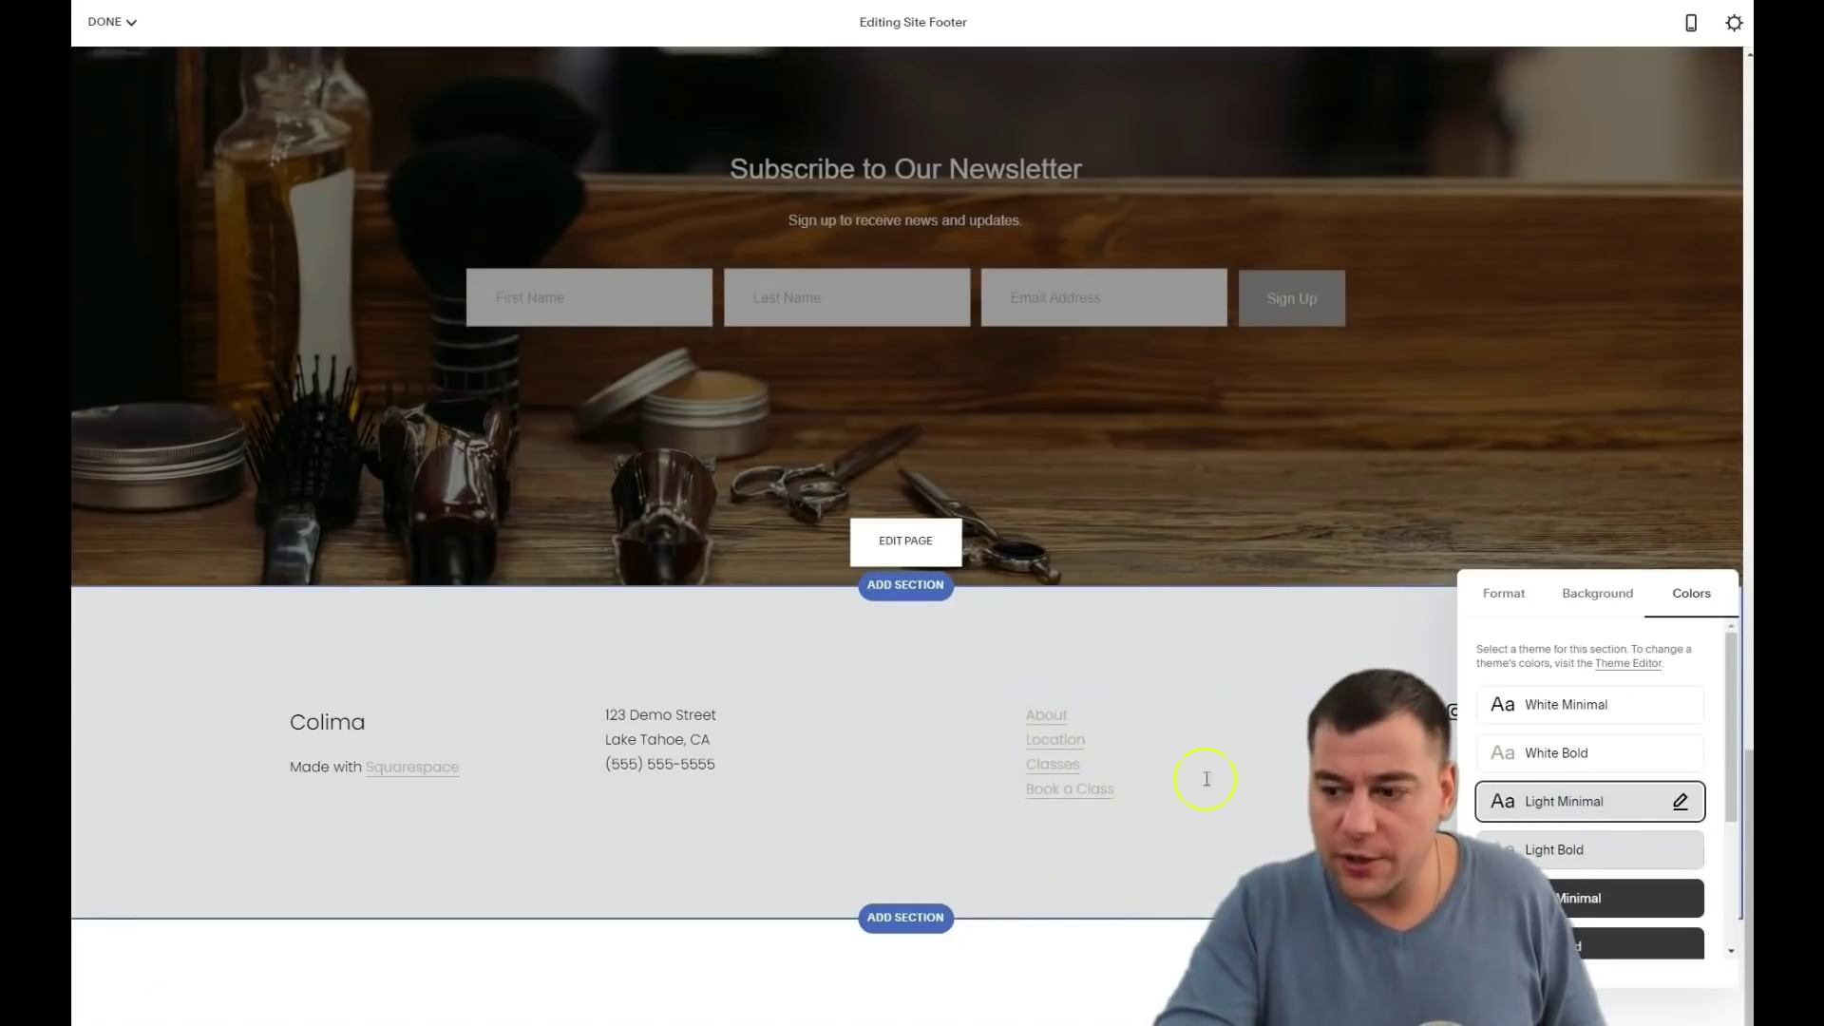
click(1517, 604)
click(966, 631)
scroll(698, 549, up, 5)
scroll(698, 549, up, 10)
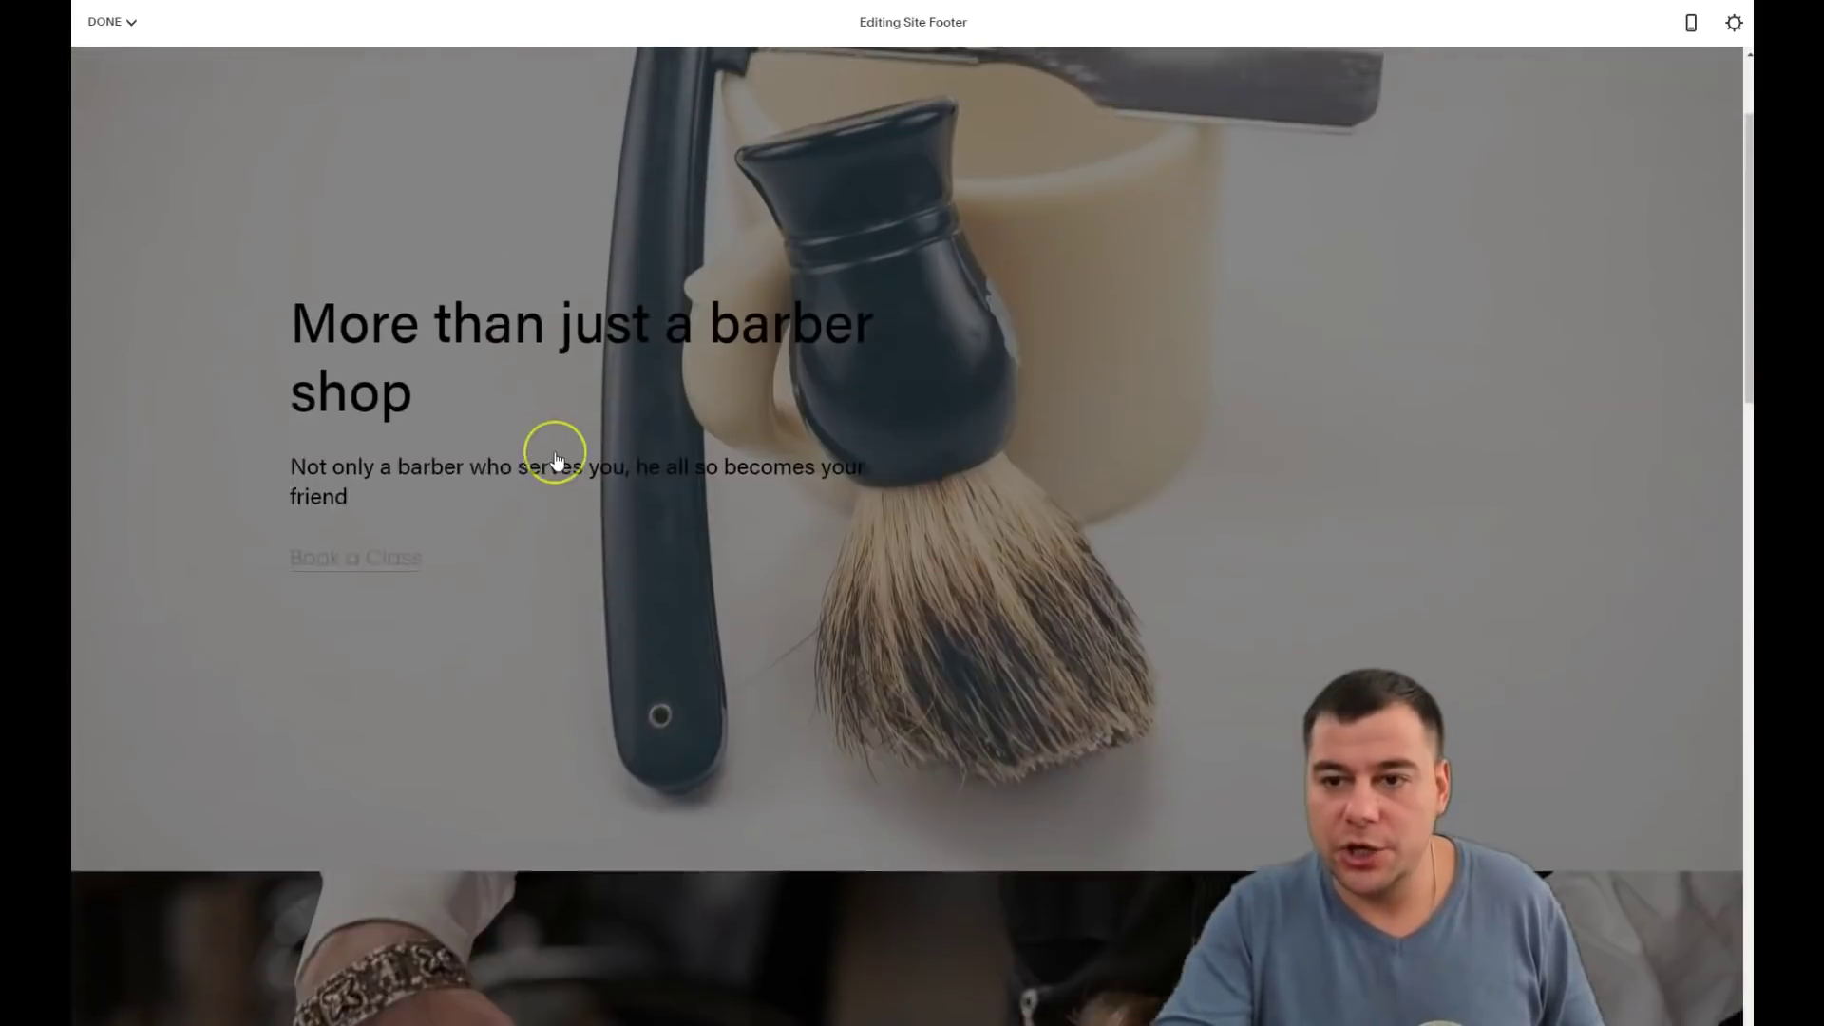
- Save the footer edits and switch the home page to mobile preview
click(87, 24)
click(112, 57)
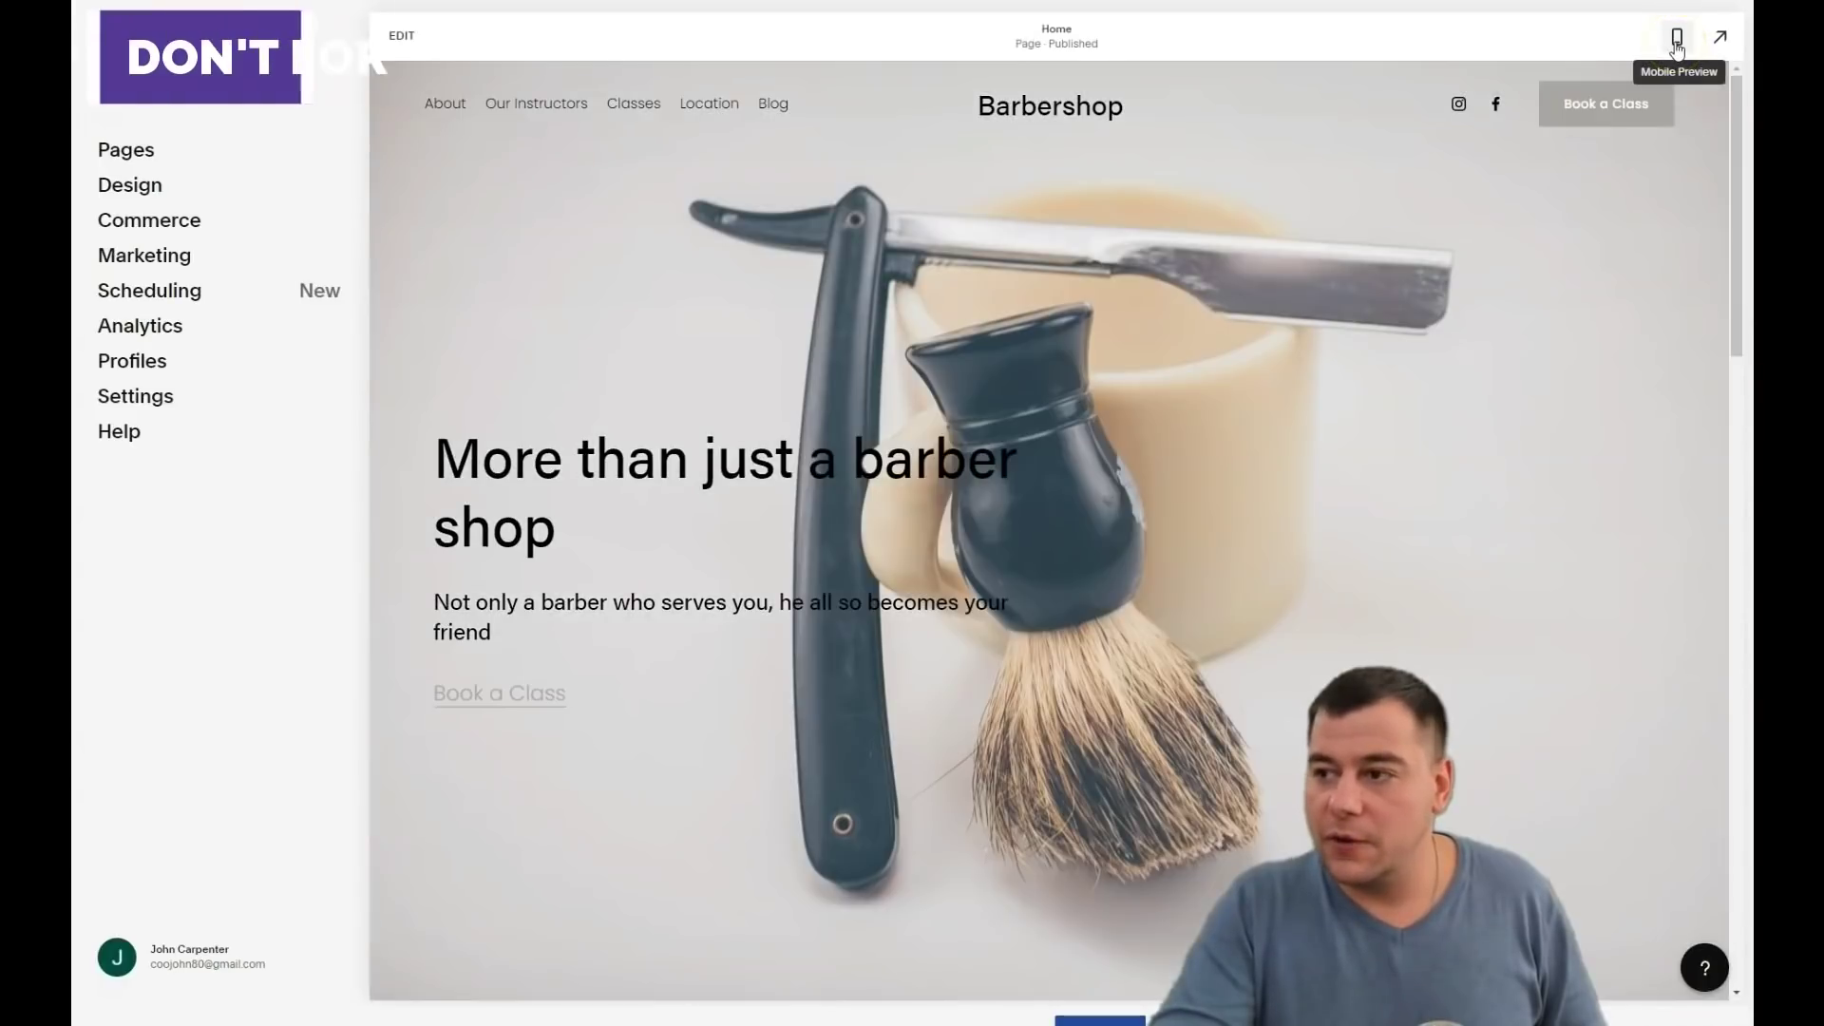
click(1676, 43)
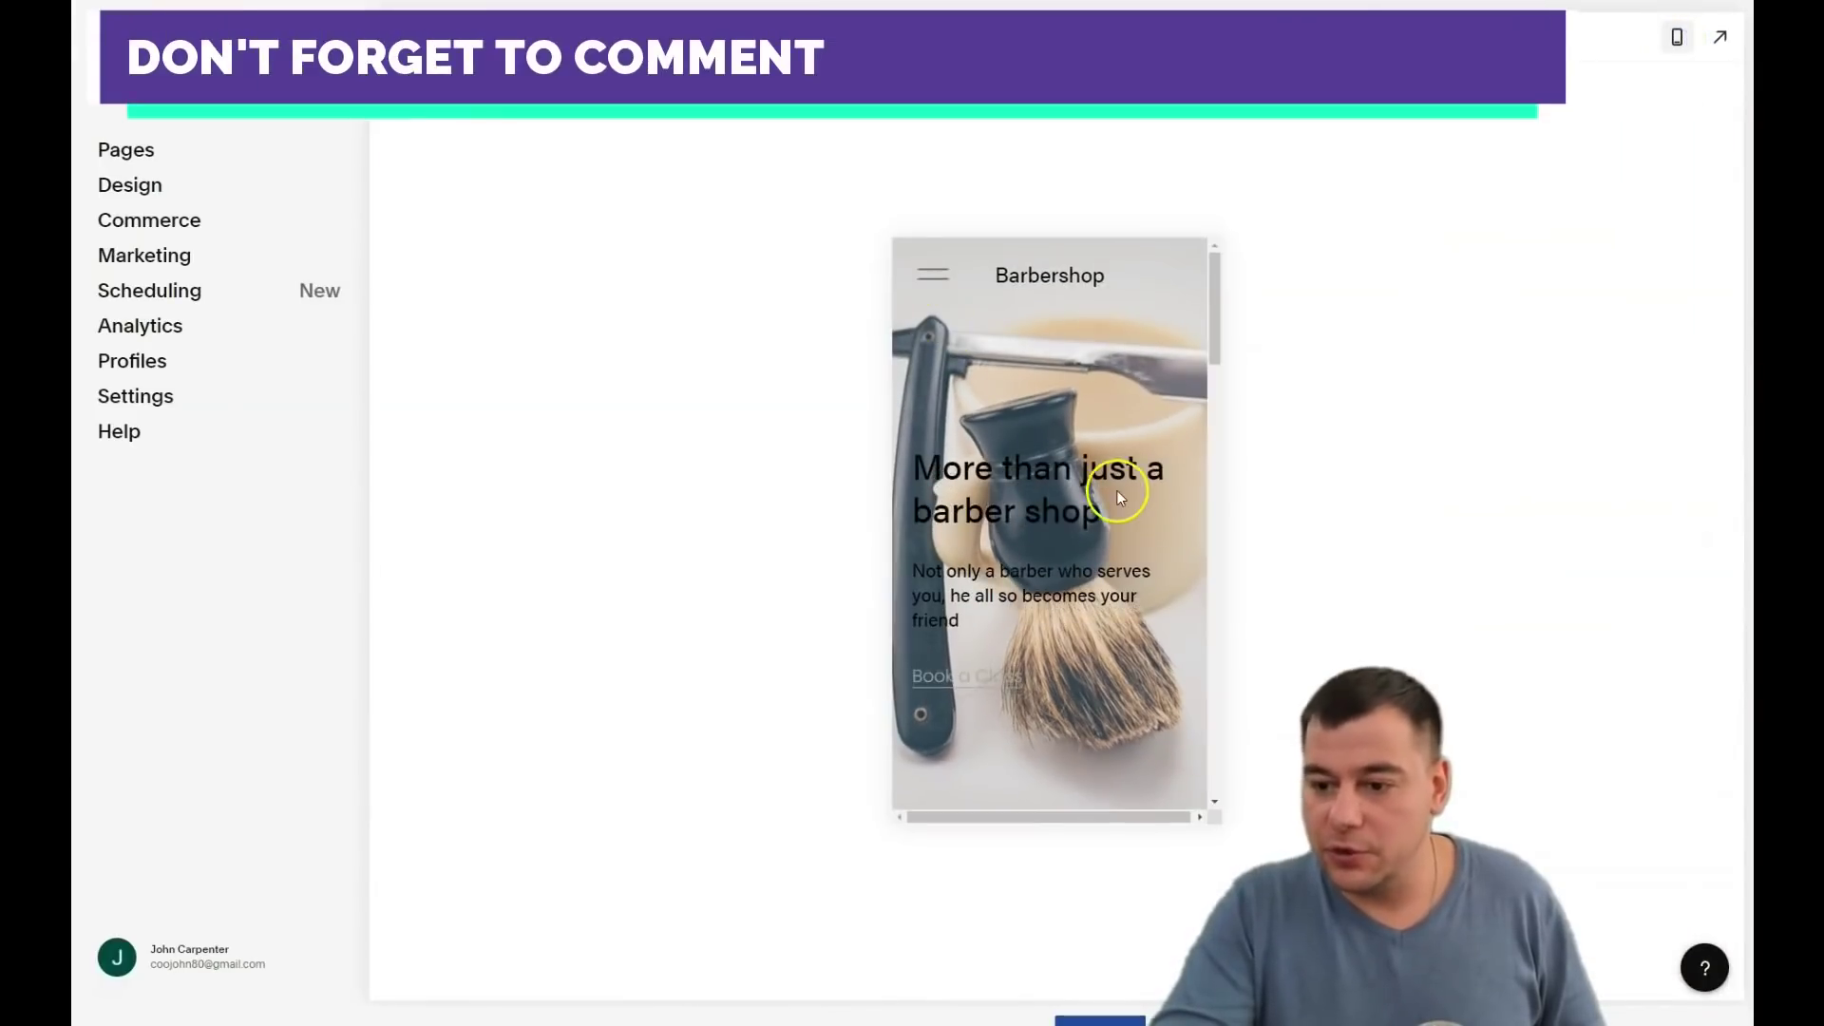
- Scroll through the mobile layout and inspect the newsletter block's storage warning
scroll(1111, 478, down, 2)
scroll(1111, 477, down, 5)
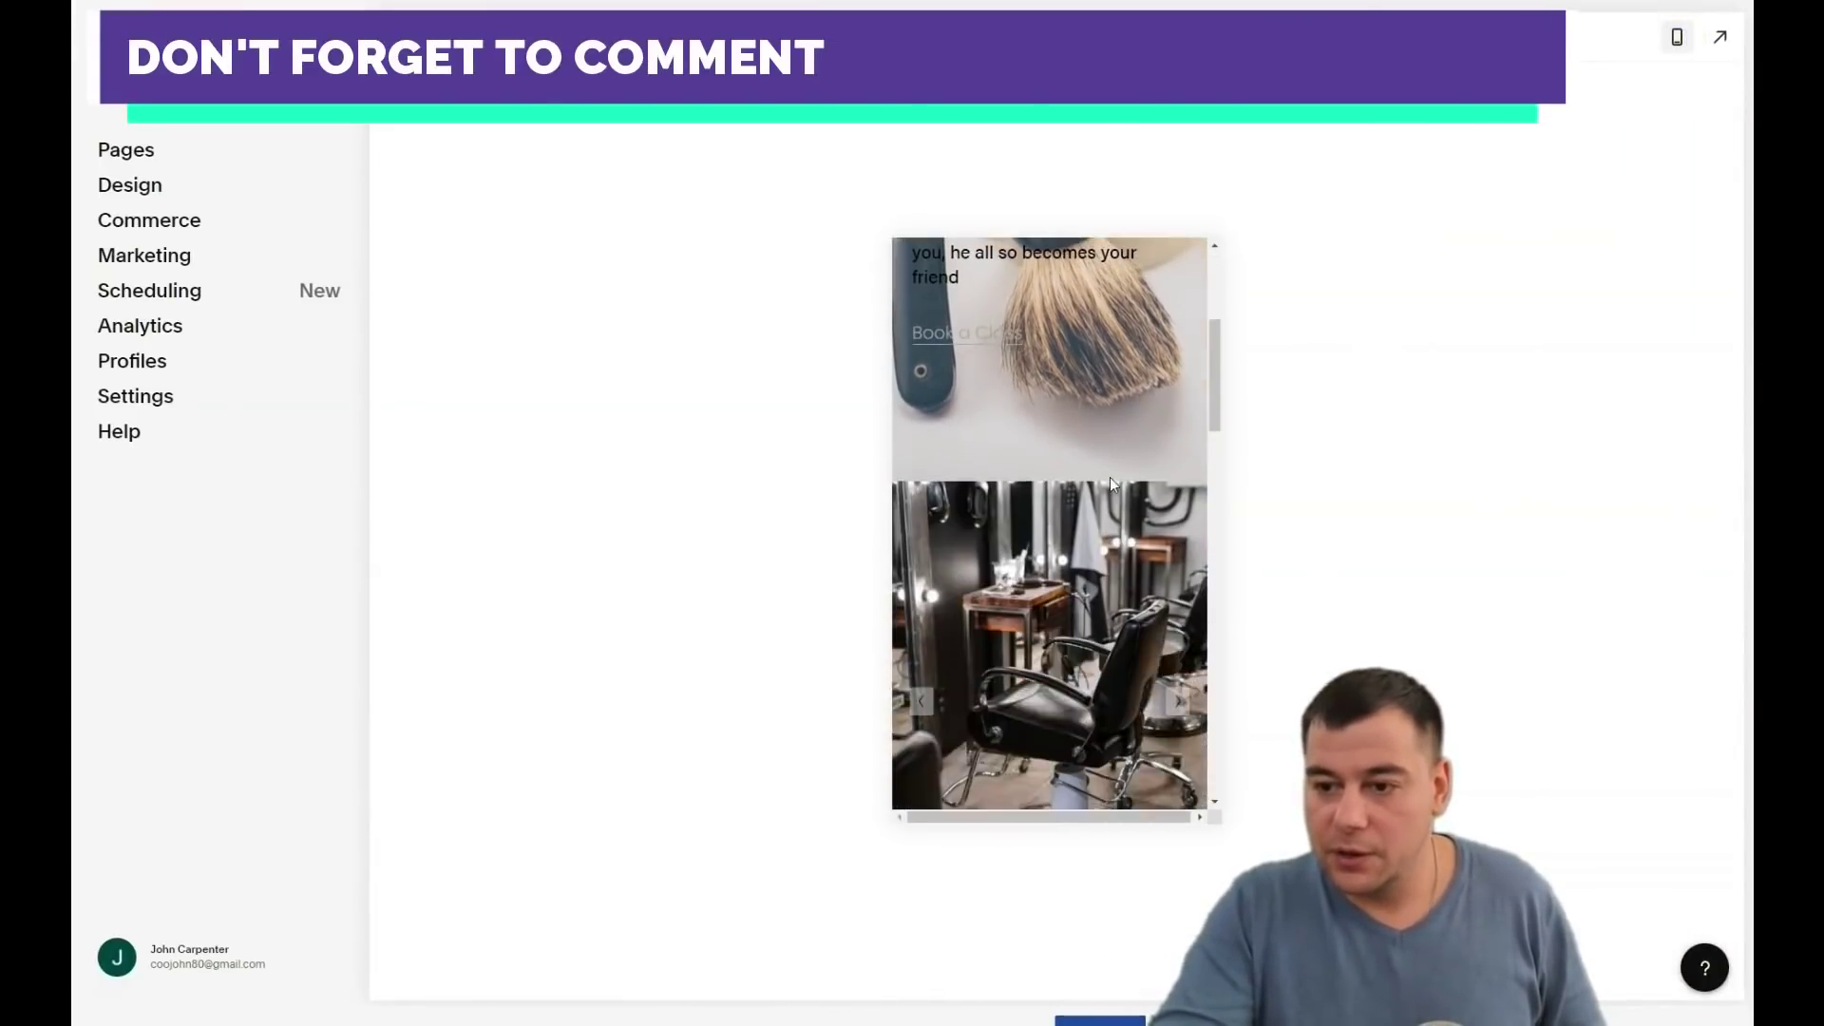
scroll(1110, 475, down, 3)
scroll(1109, 475, up, 2)
scroll(1111, 468, down, 4)
scroll(1111, 467, down, 3)
scroll(1111, 468, up, 1)
scroll(1111, 467, down, 3)
scroll(1111, 470, down, 8)
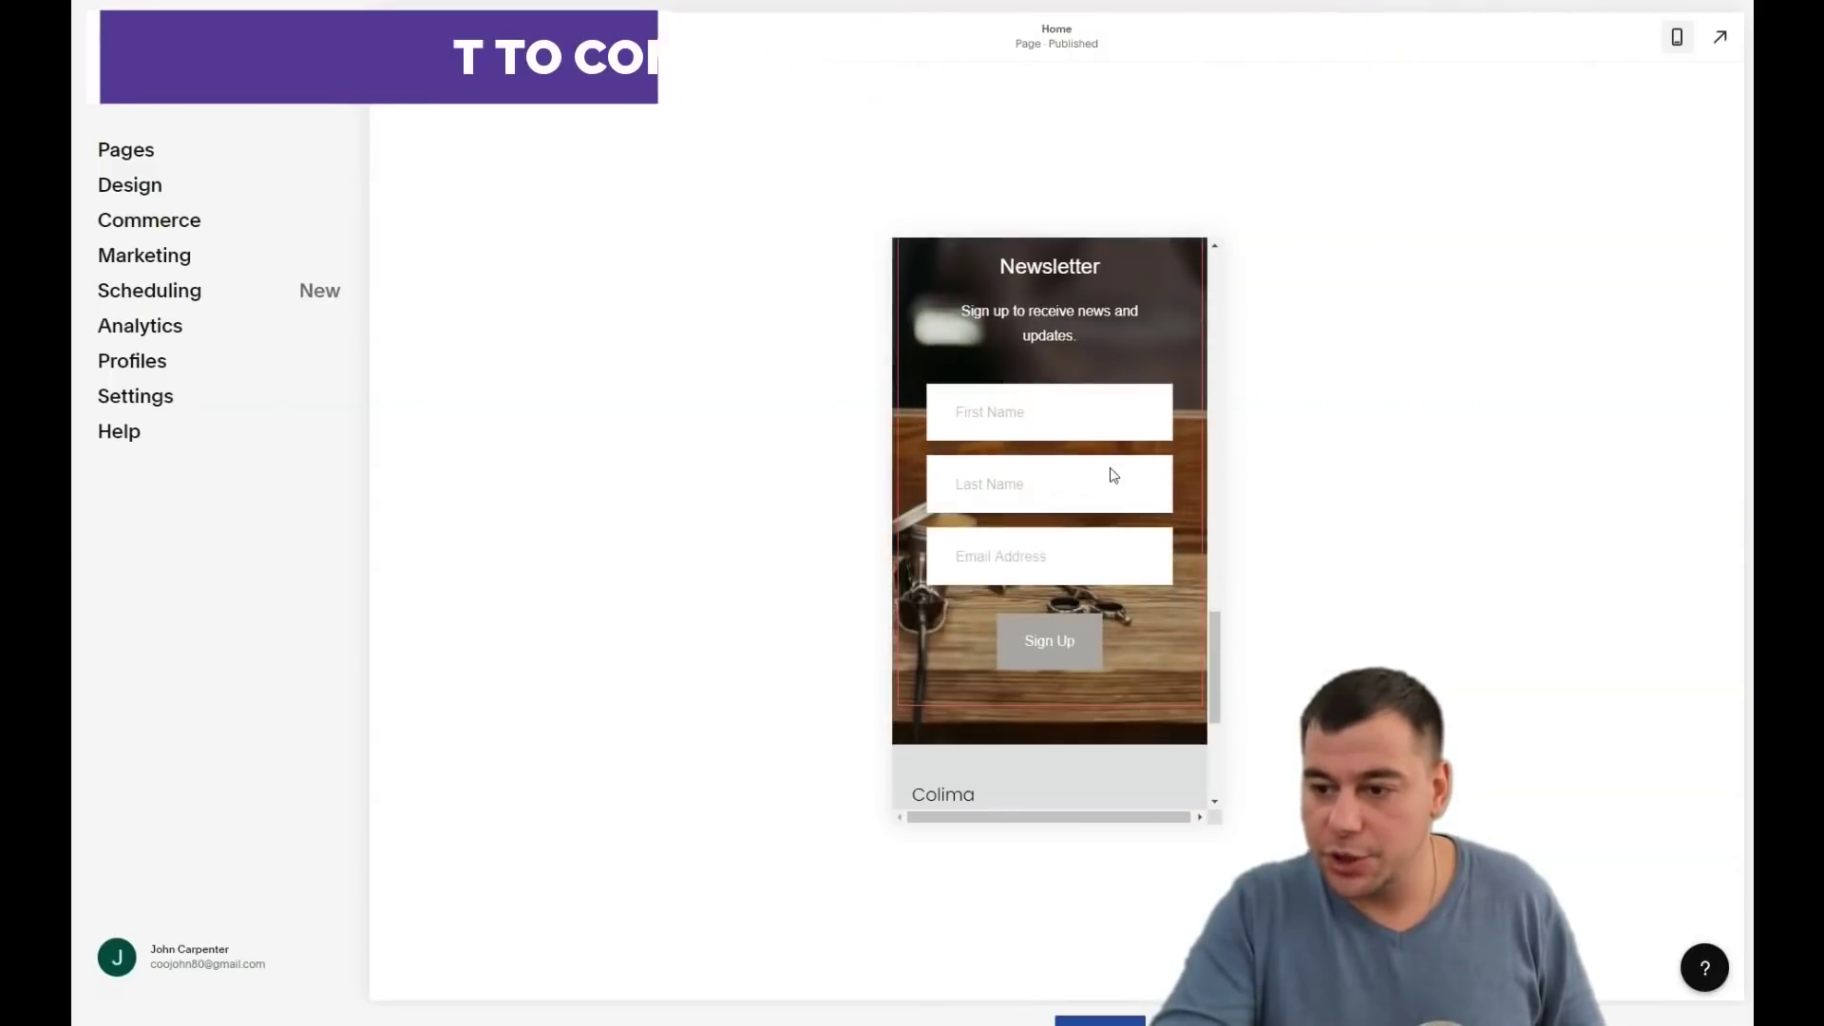
scroll(1112, 467, up, 7)
click(1182, 456)
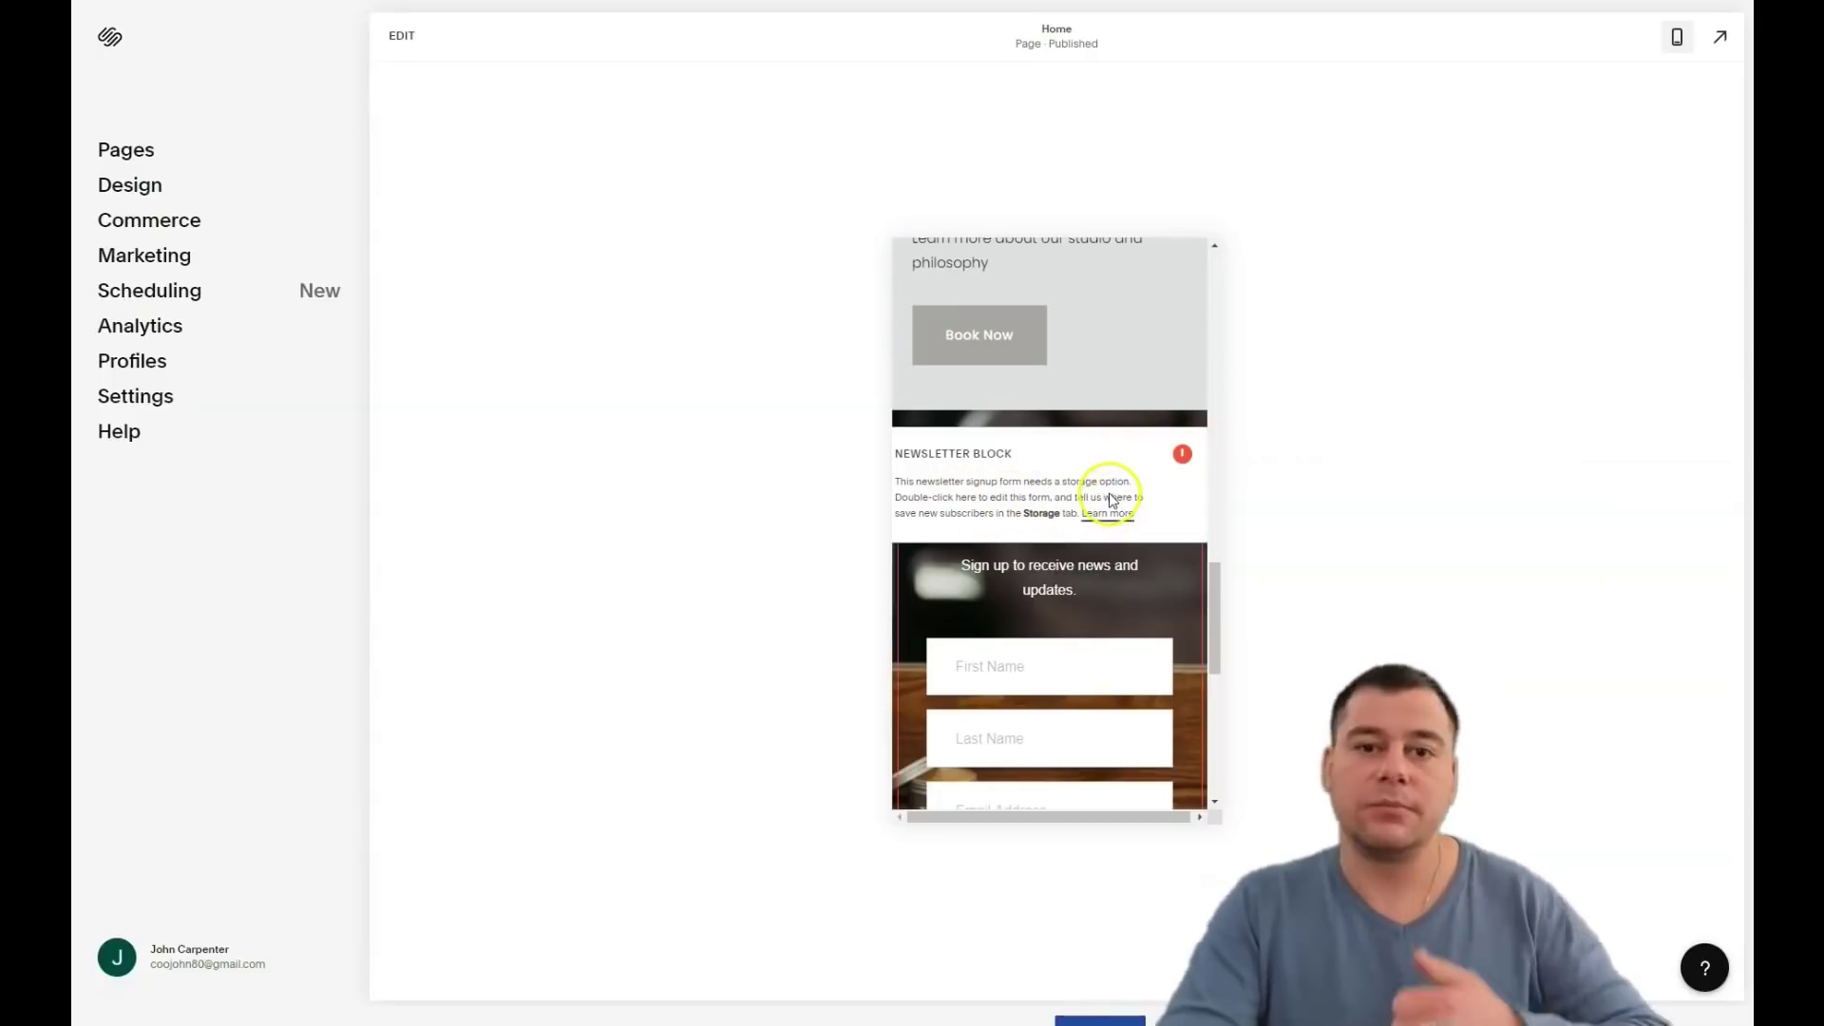
scroll(1143, 460, down, 10)
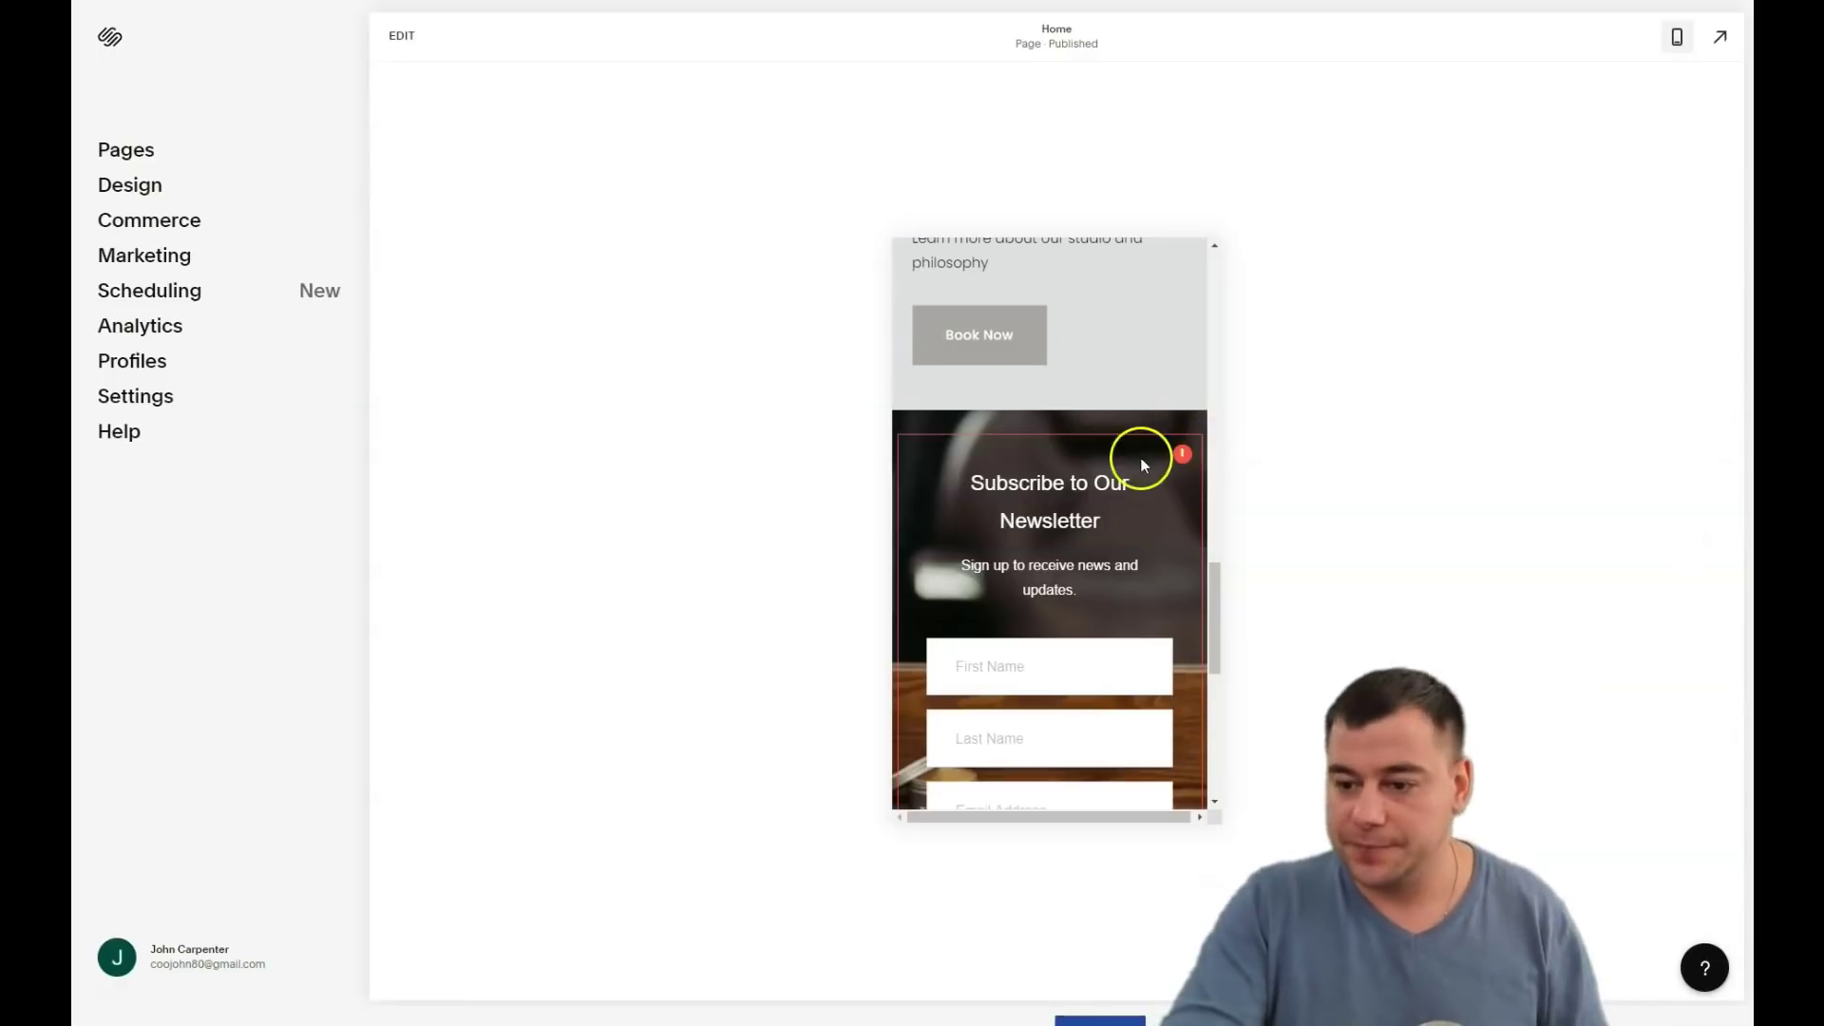
scroll(1144, 466, up, 15)
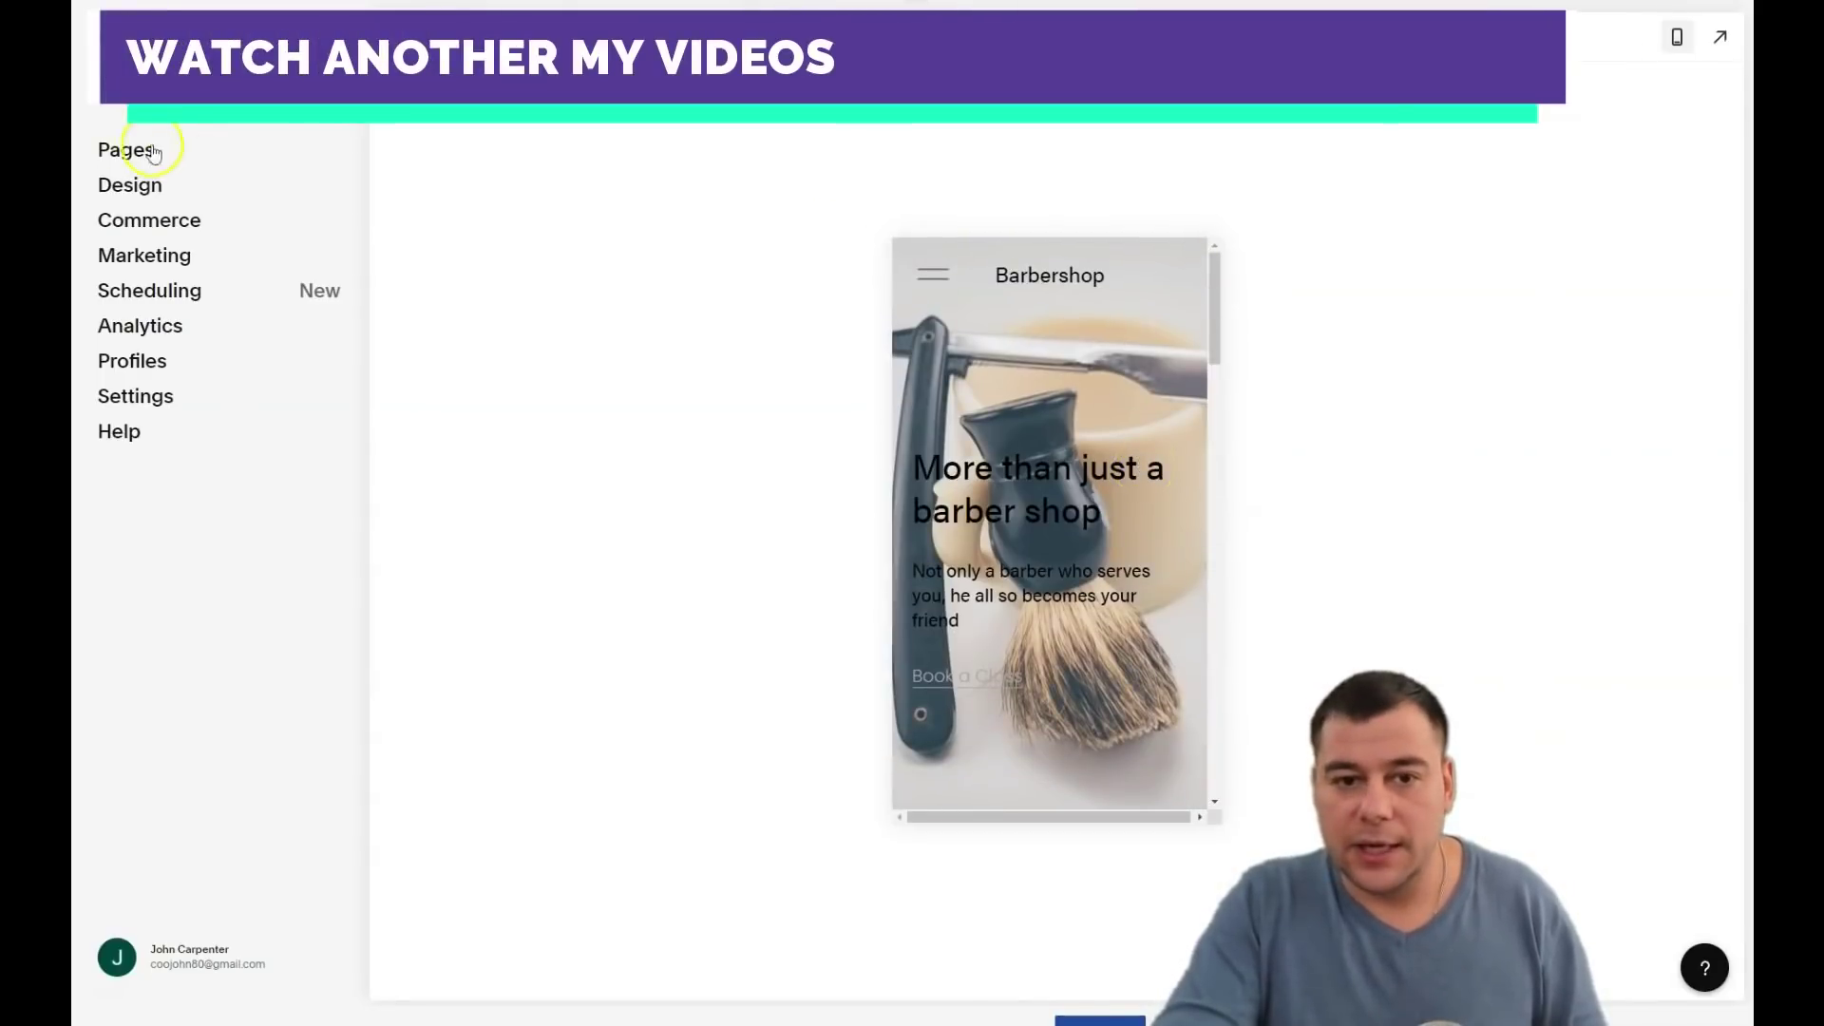
- Return to desktop view and try the Anton font pack in Design > Fonts
click(1682, 40)
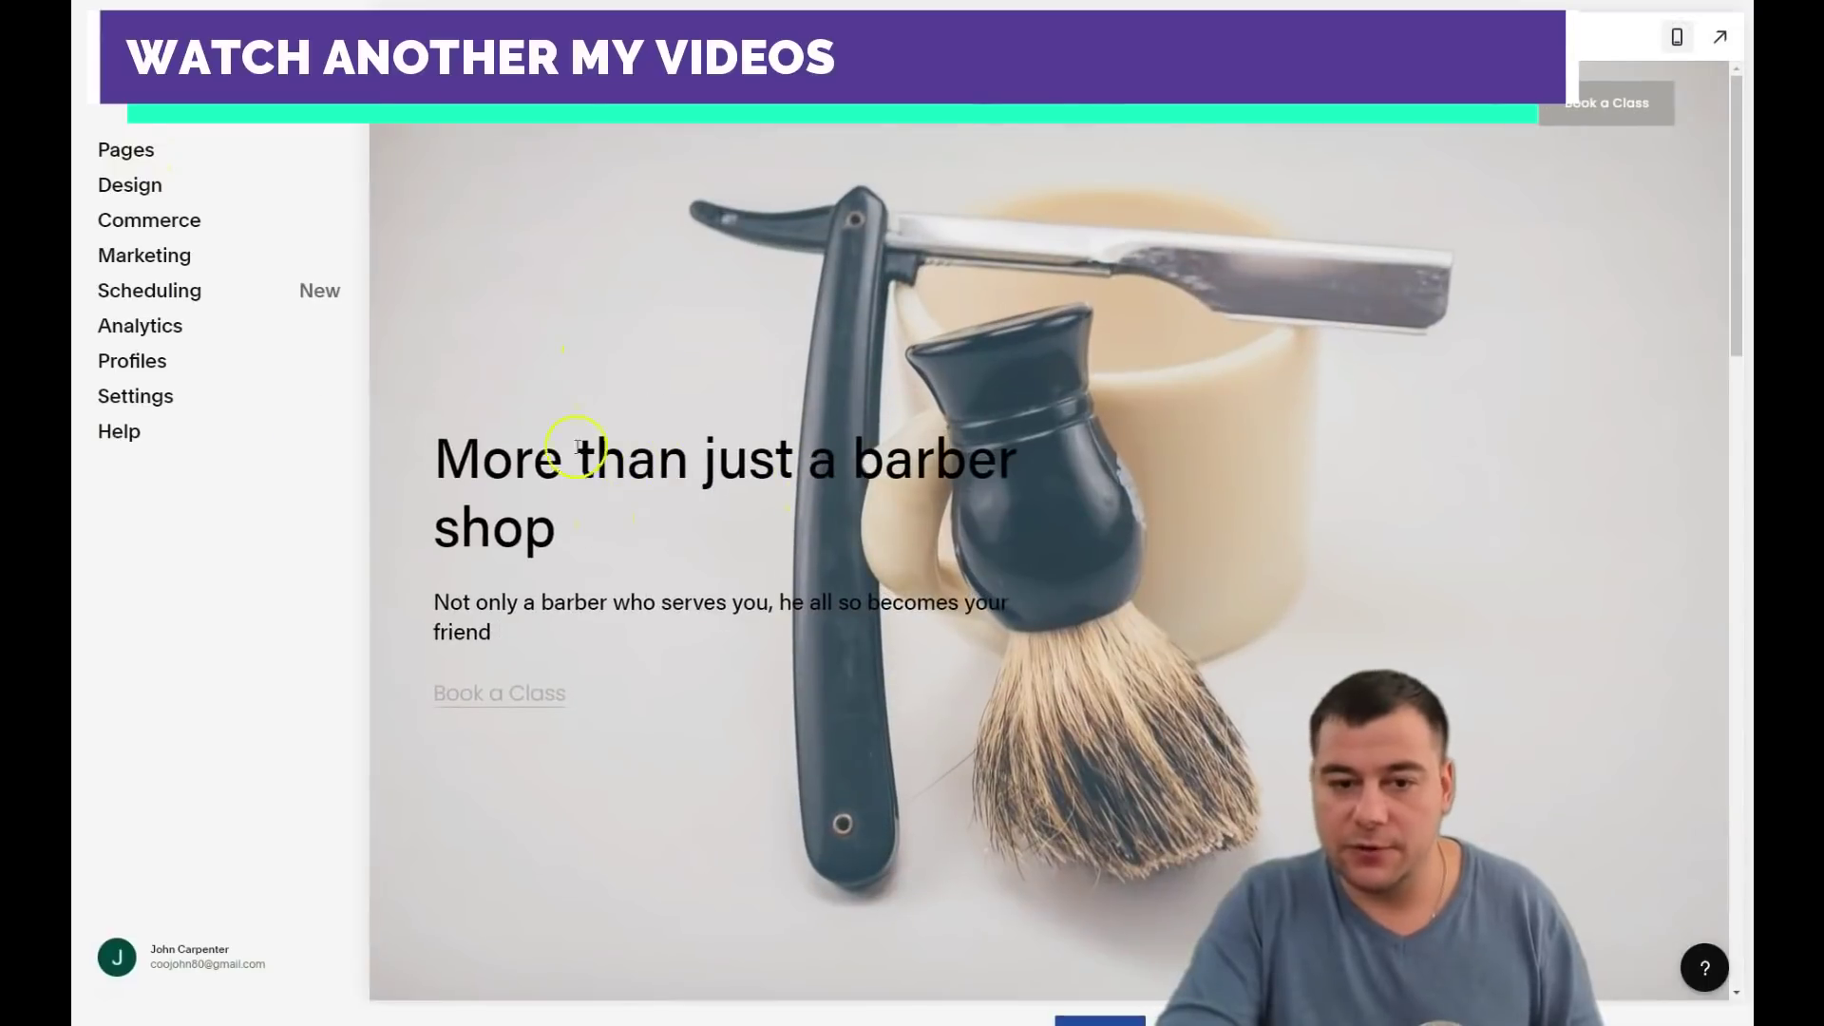
click(130, 187)
click(112, 145)
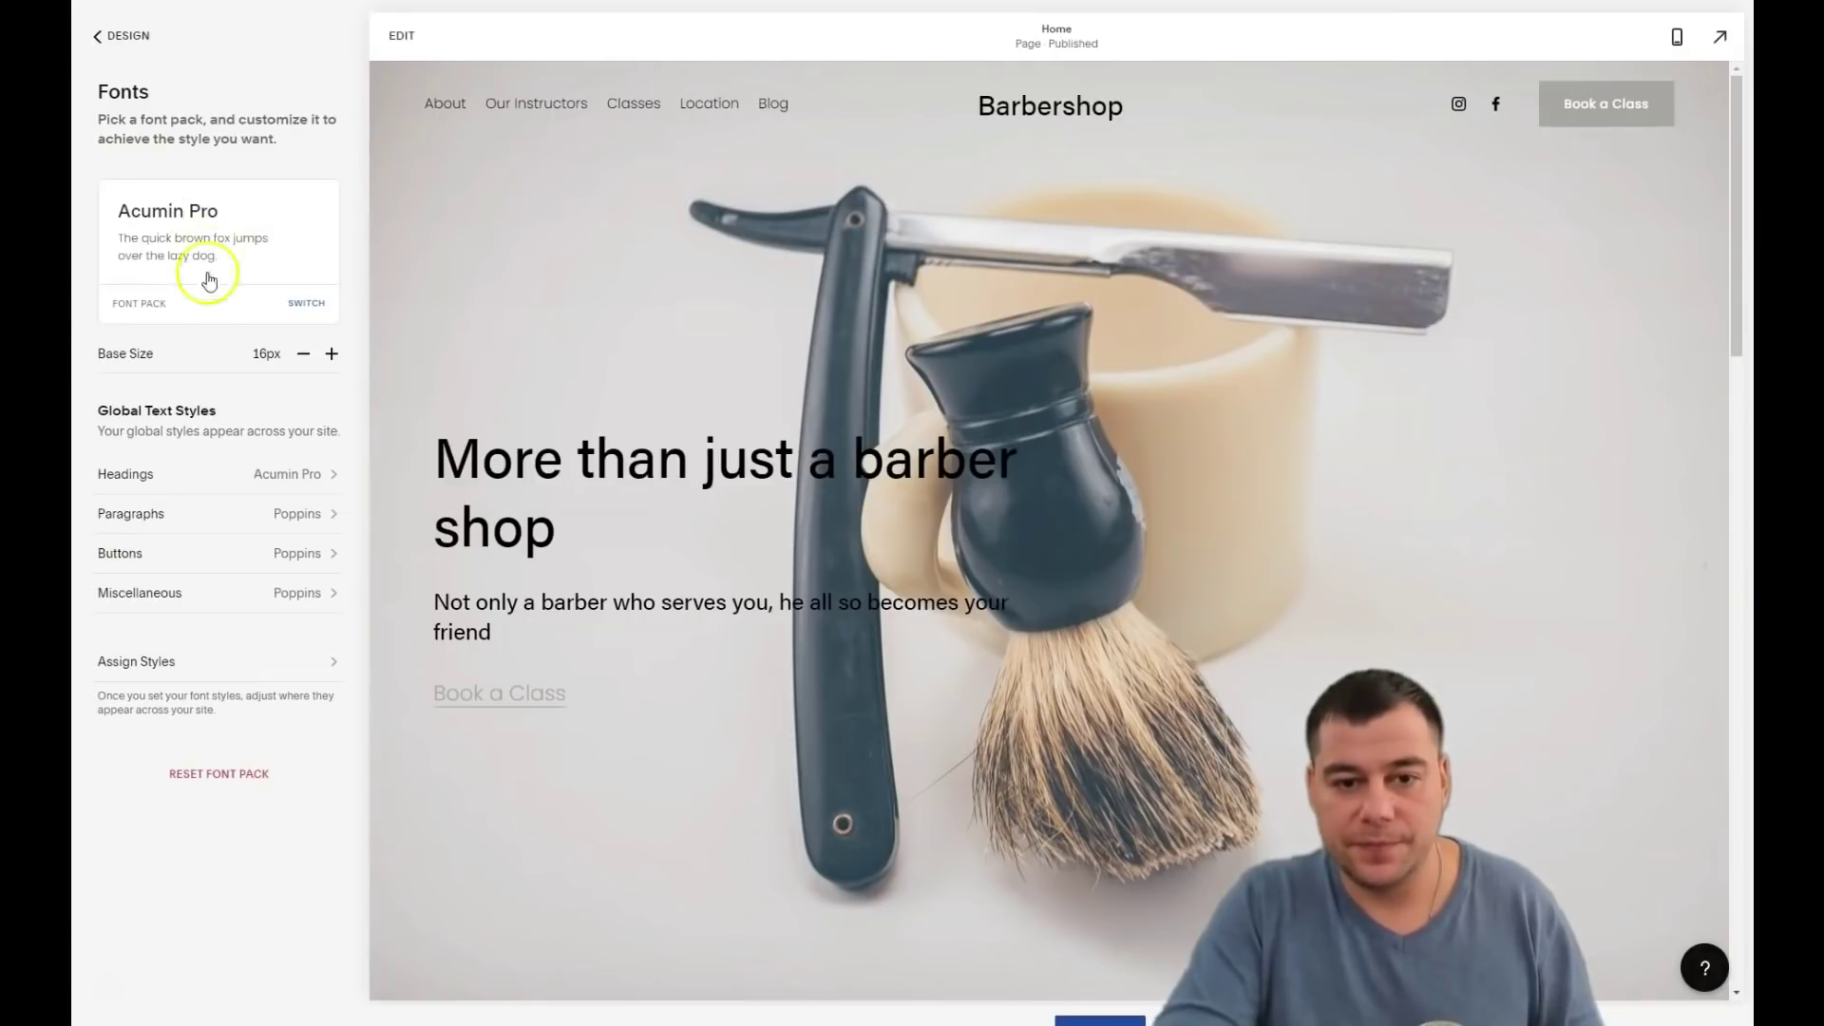
click(309, 304)
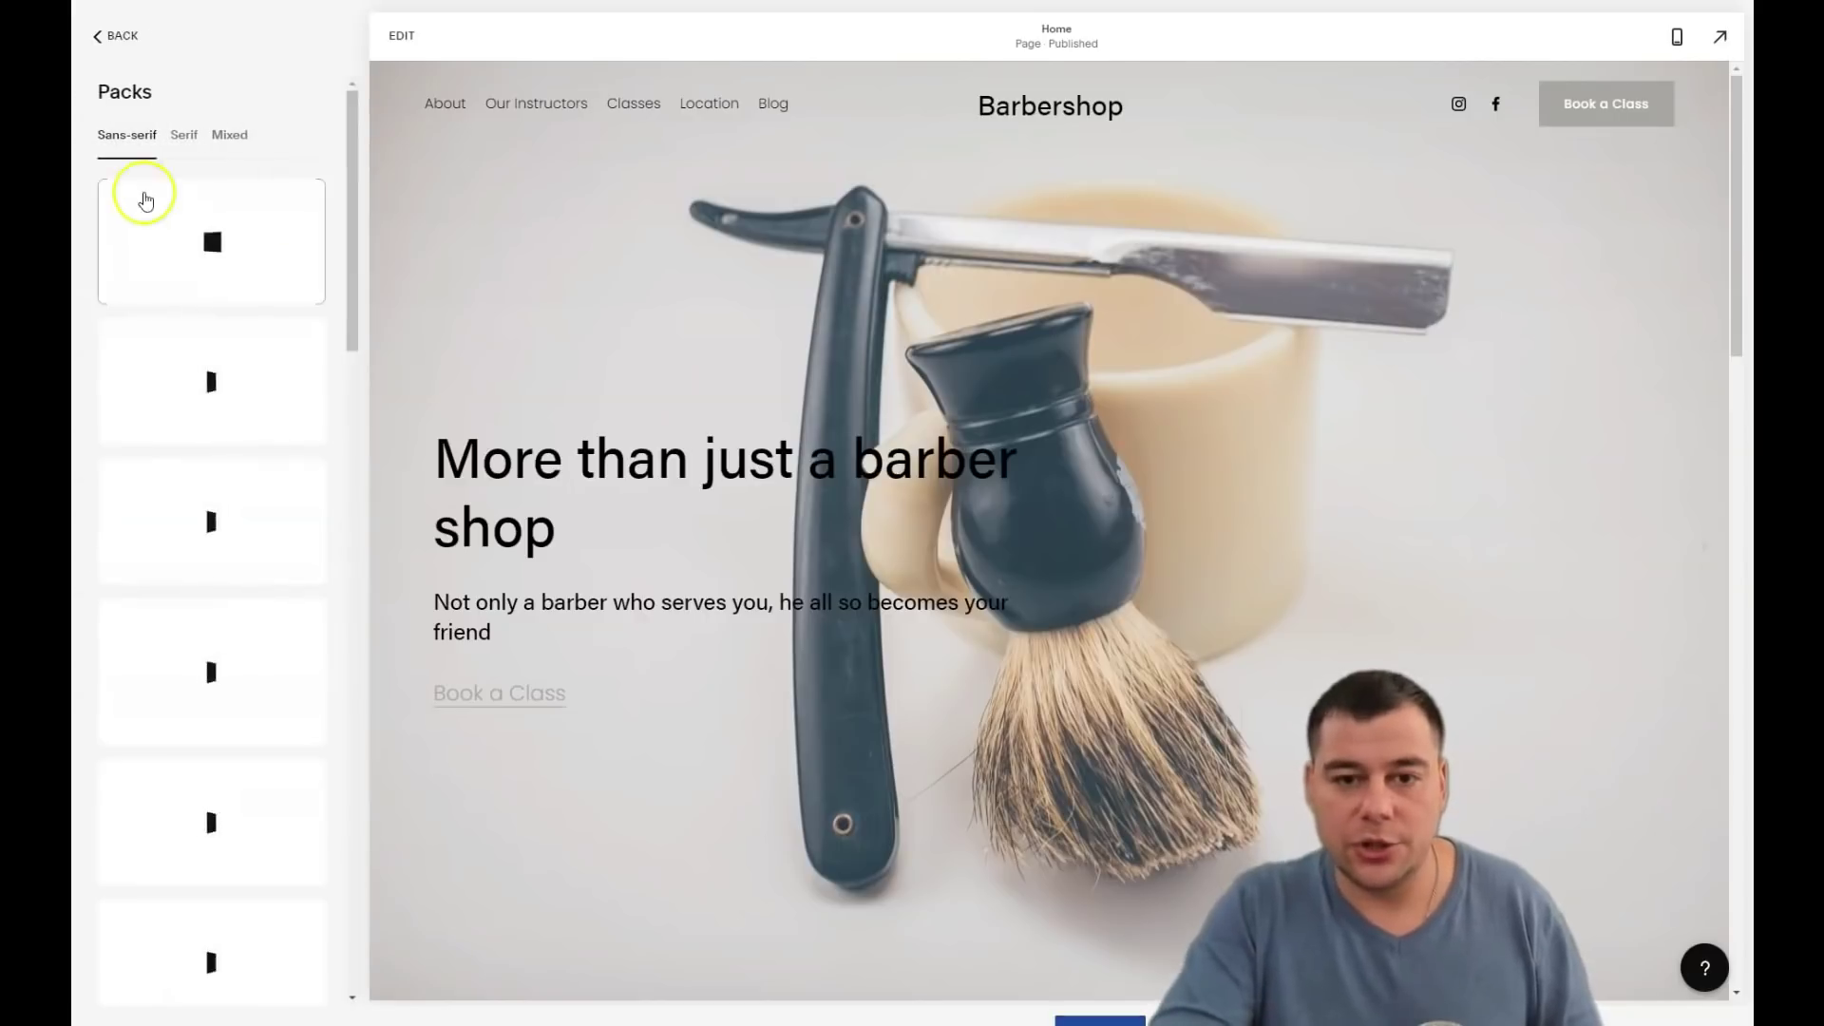
click(169, 238)
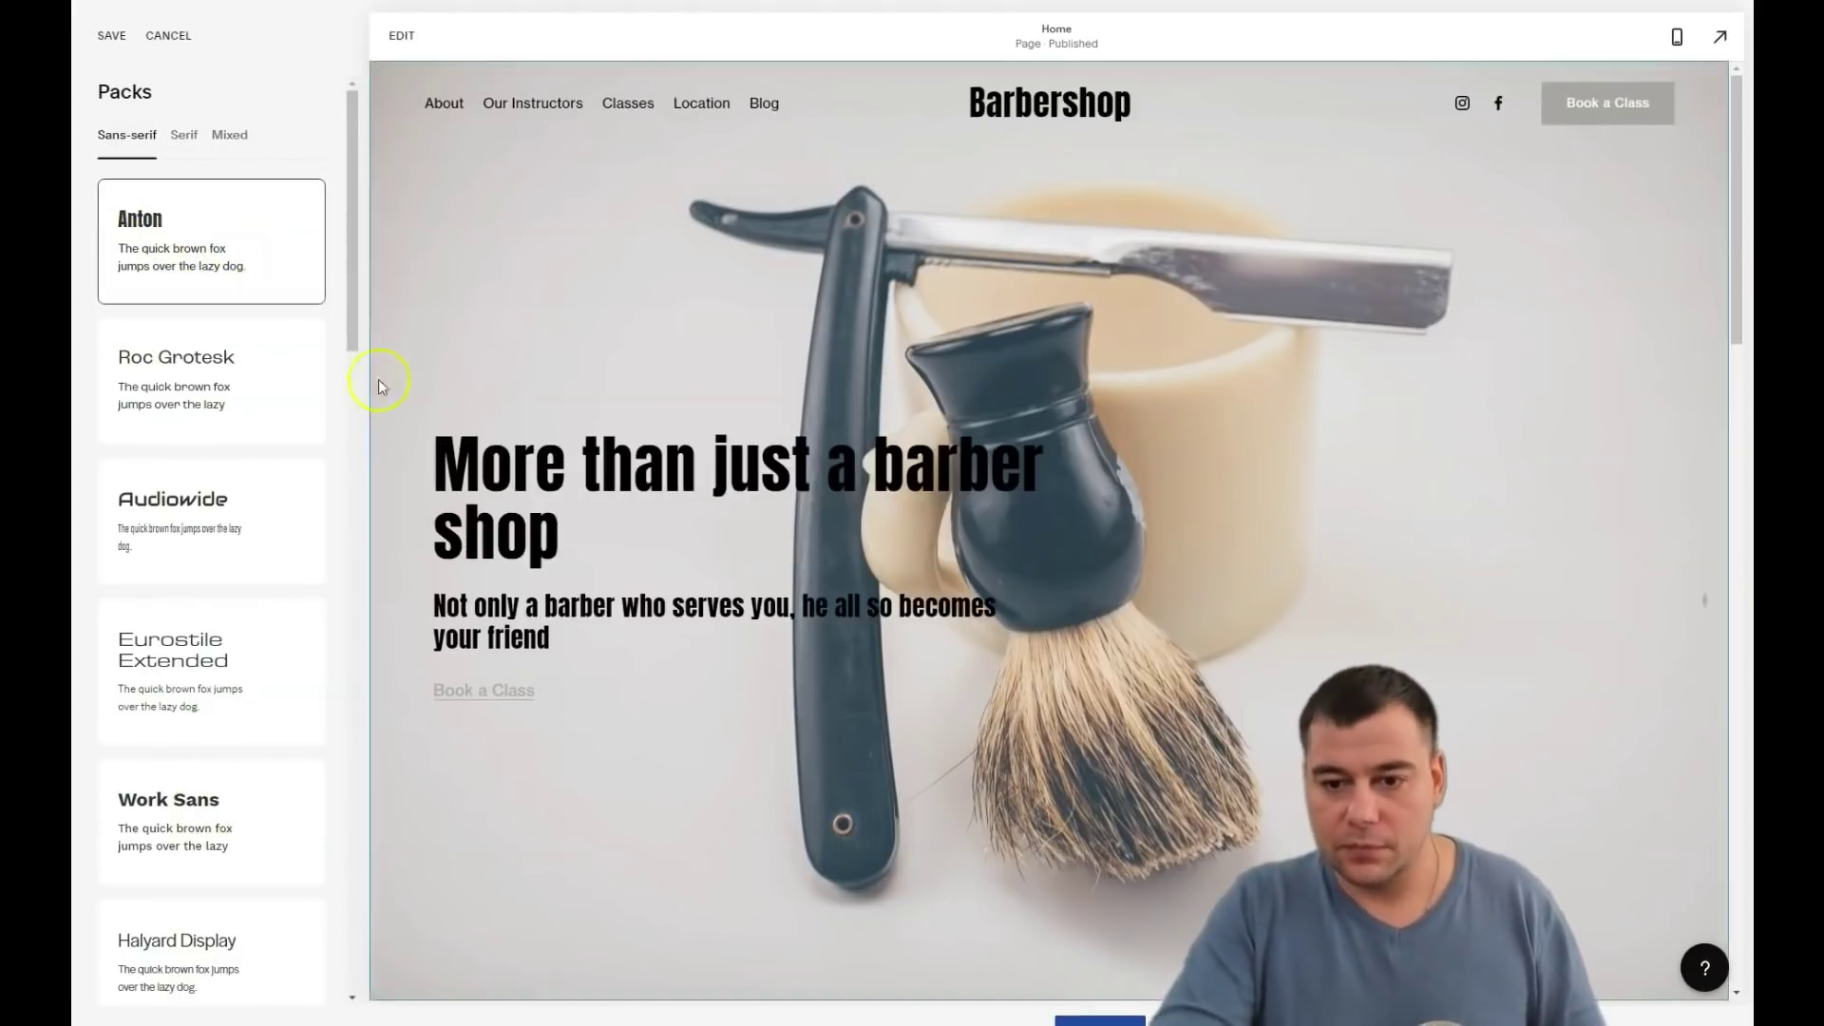
- Switch to the Obviously Wide font pack with Aktiv Grotesk paragraphs
scroll(684, 523, down, 15)
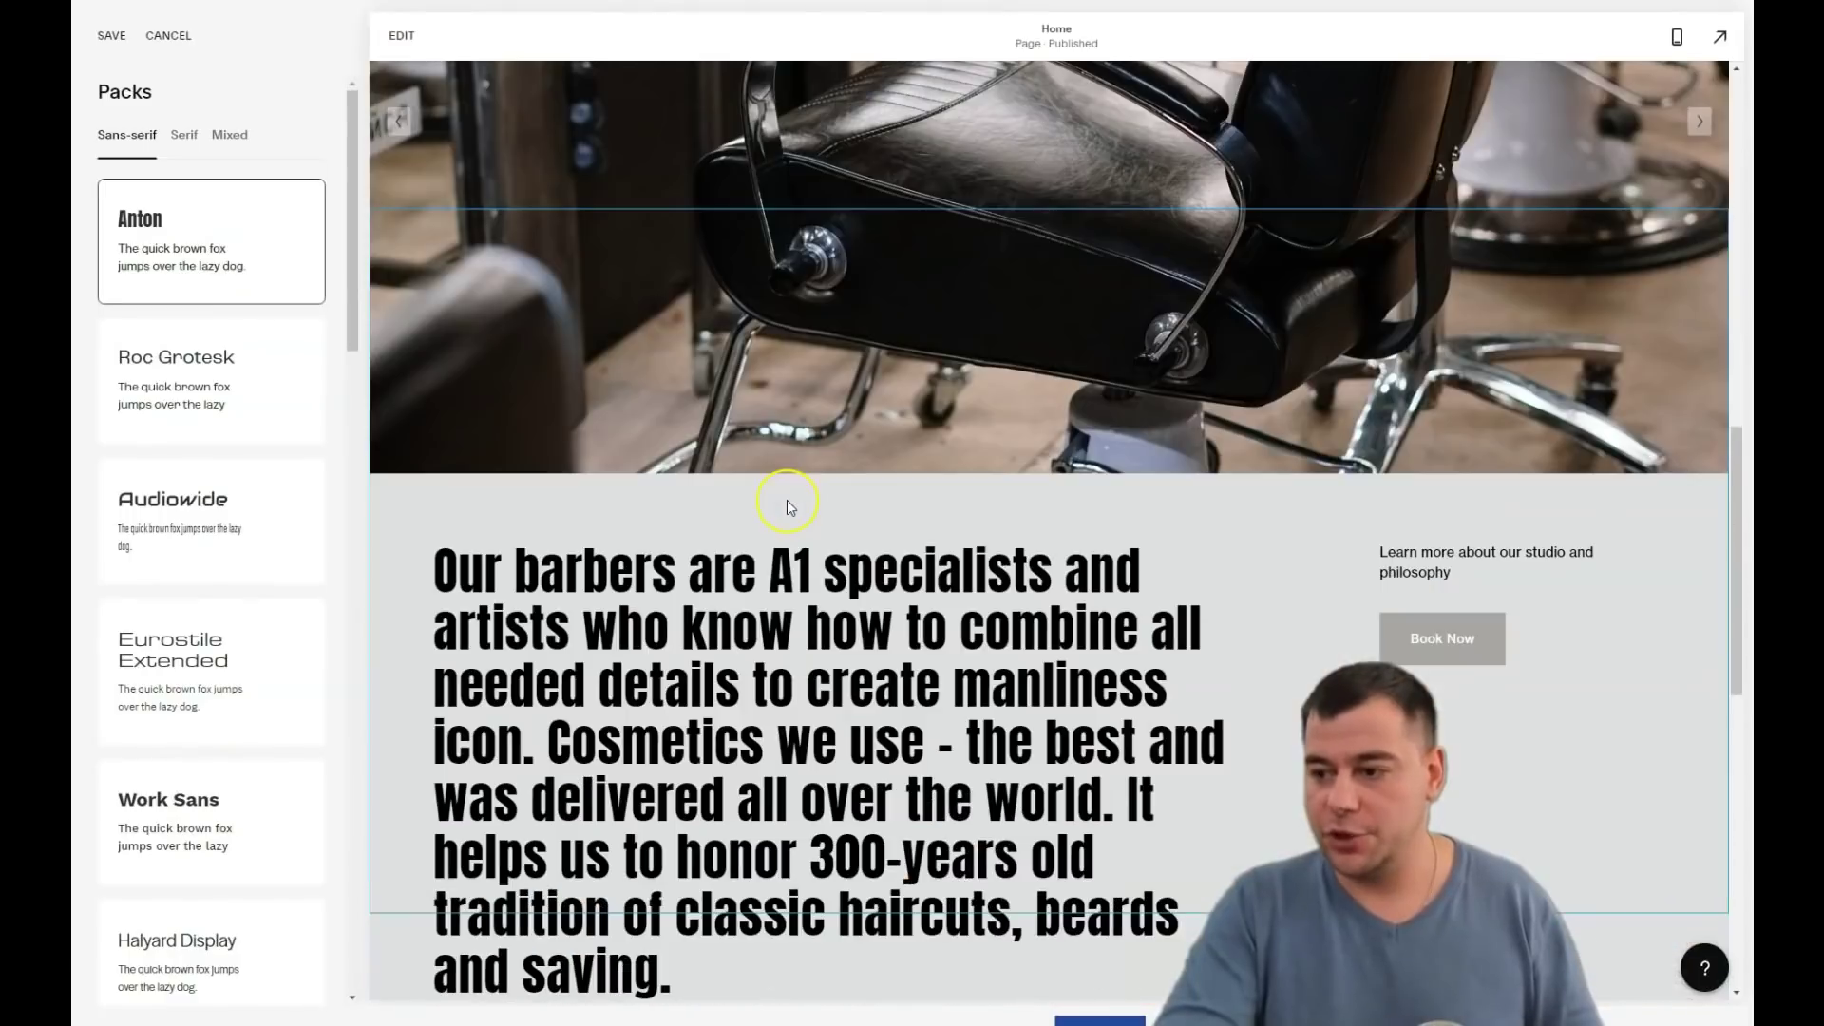
scroll(786, 500, down, 4)
click(622, 209)
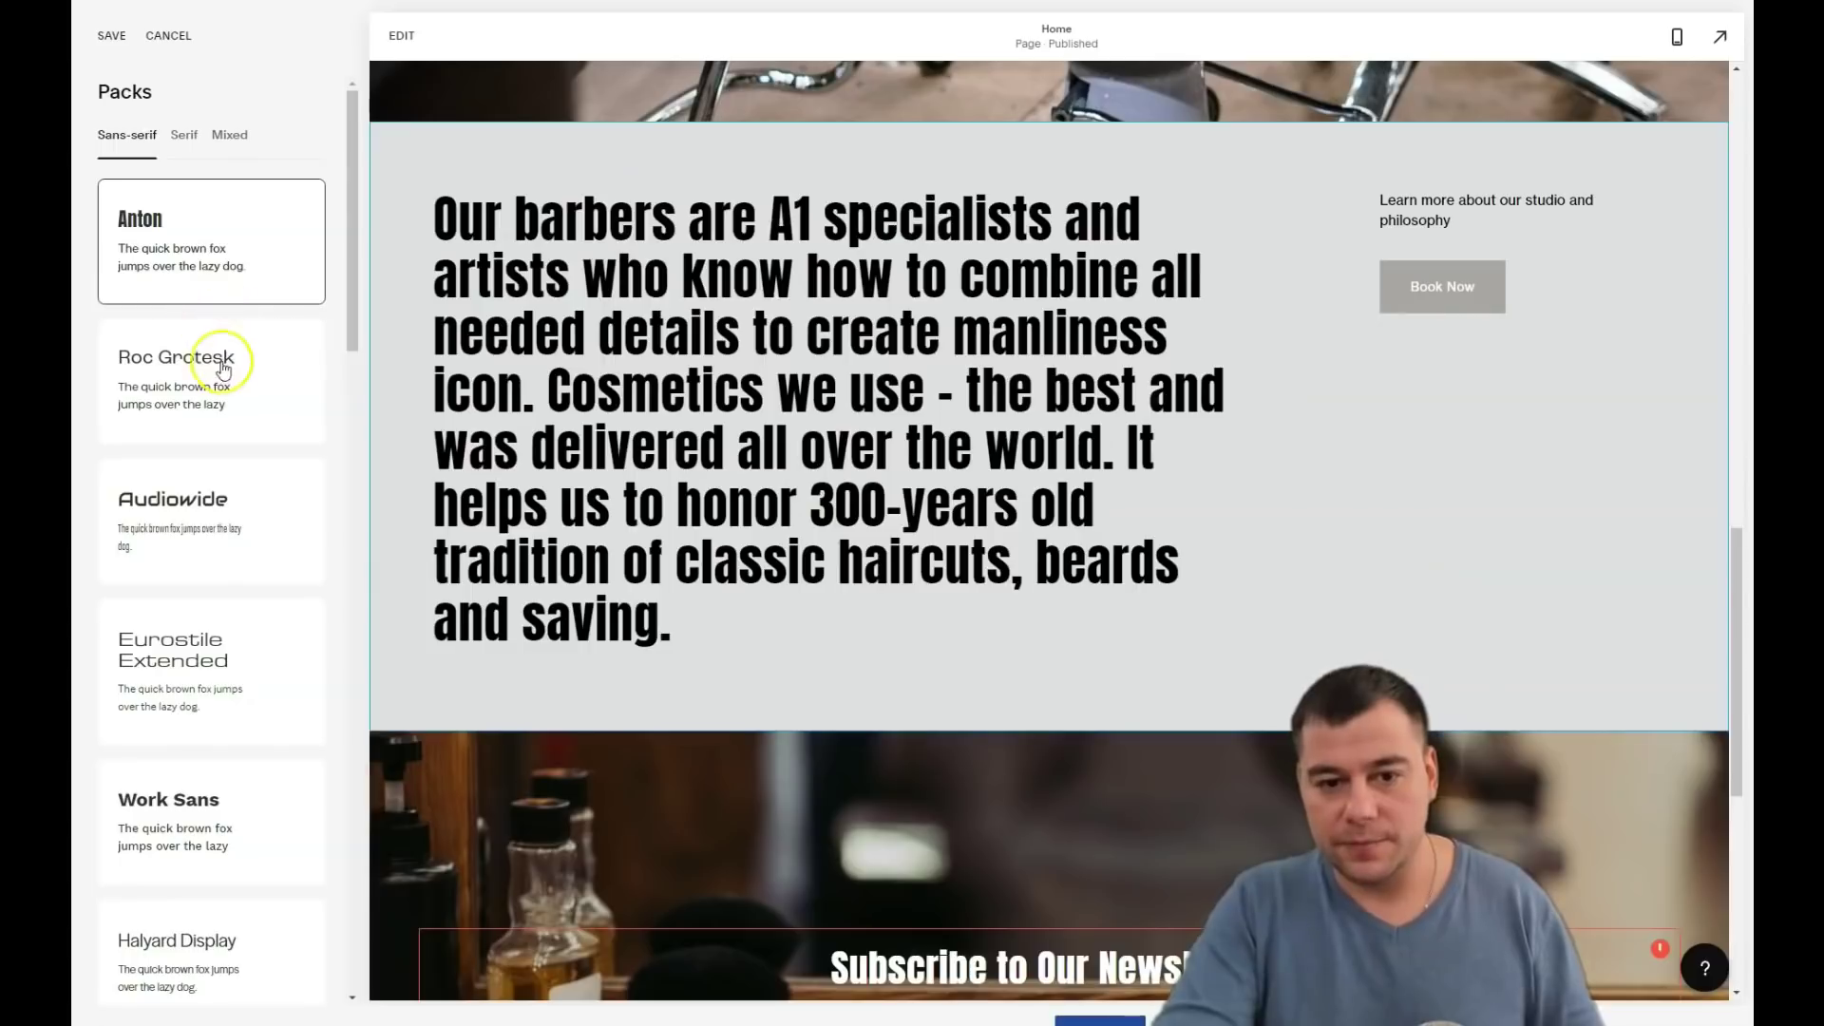
scroll(209, 499, down, 5)
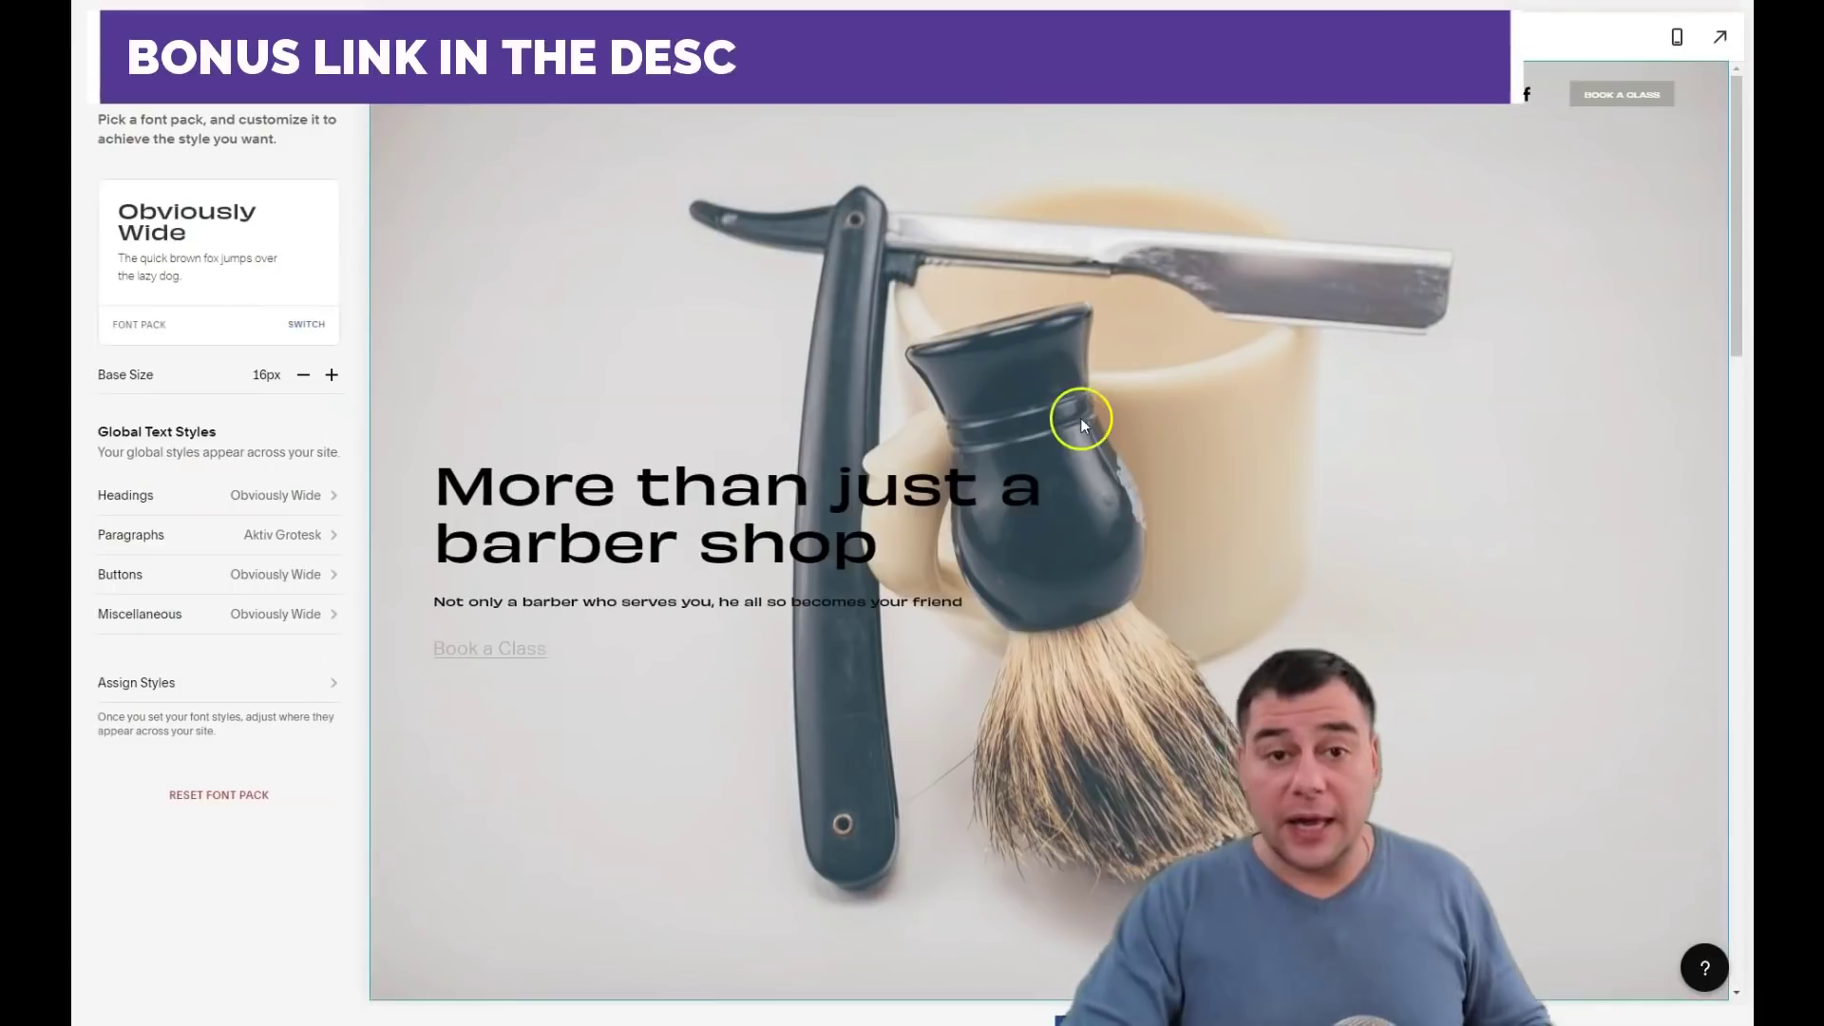
scroll(728, 367, down, 10)
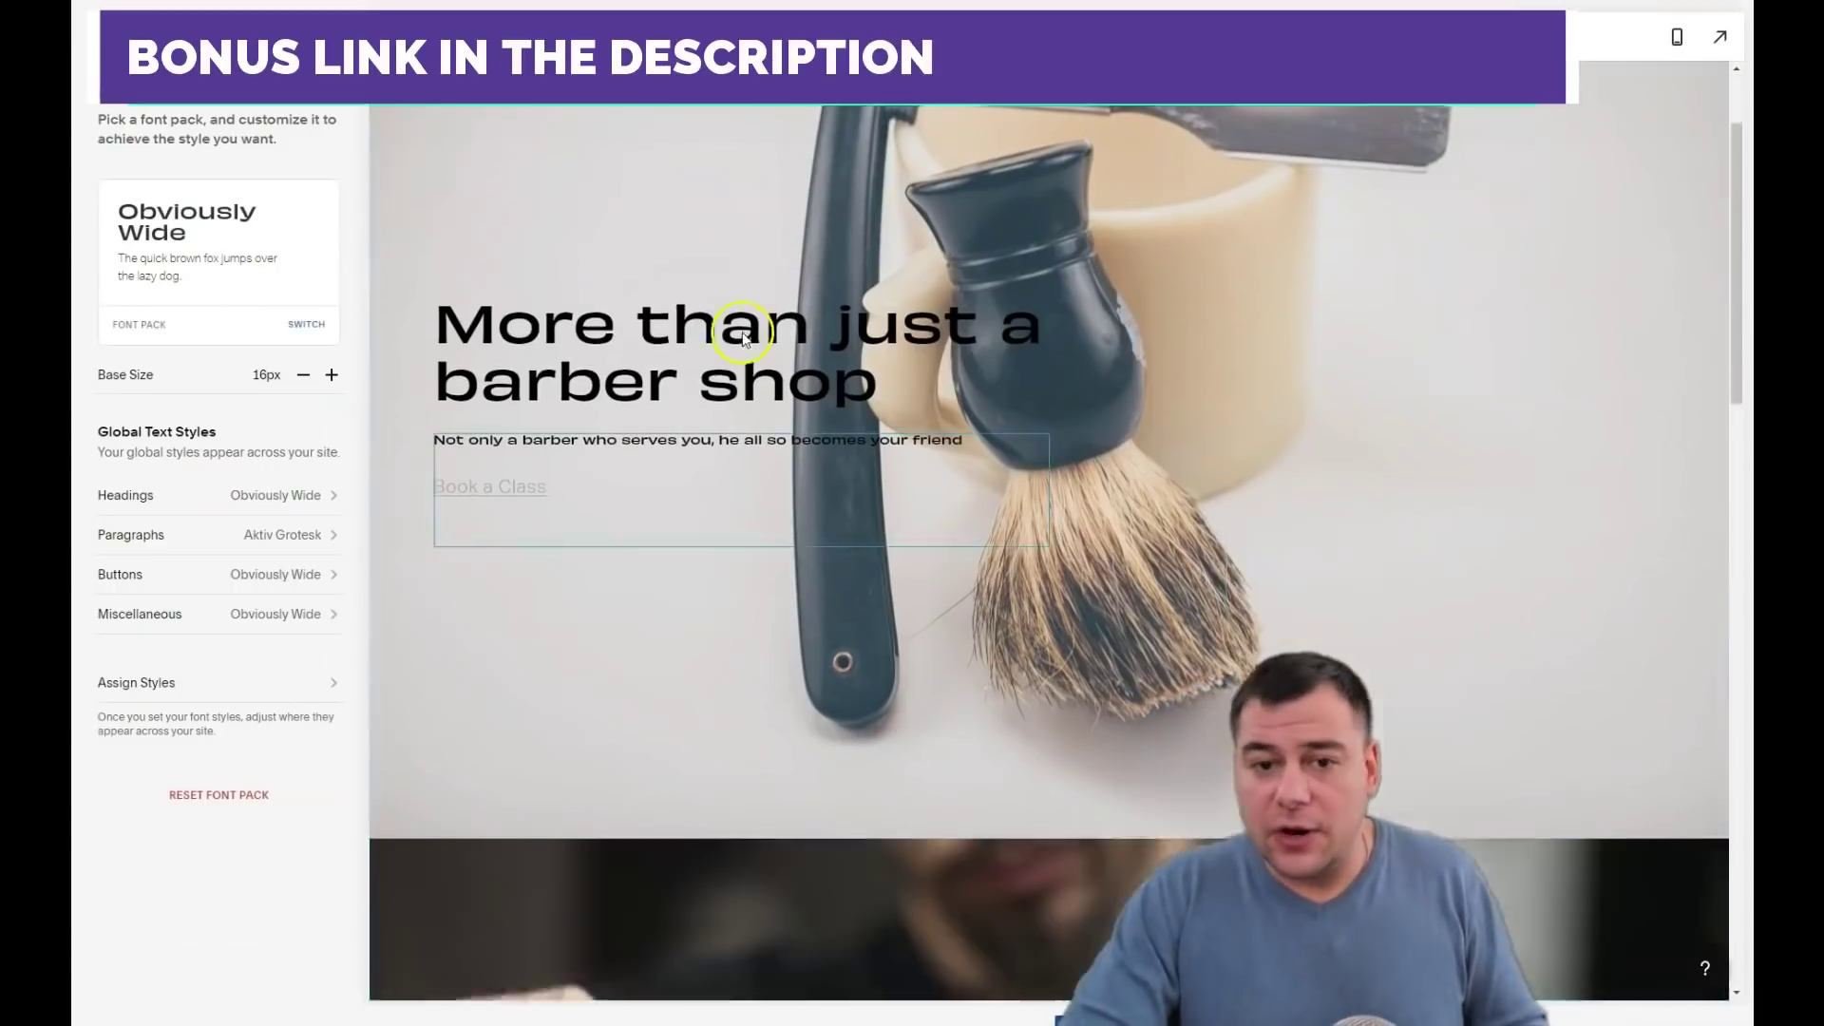
scroll(714, 327, down, 10)
scroll(709, 325, up, 20)
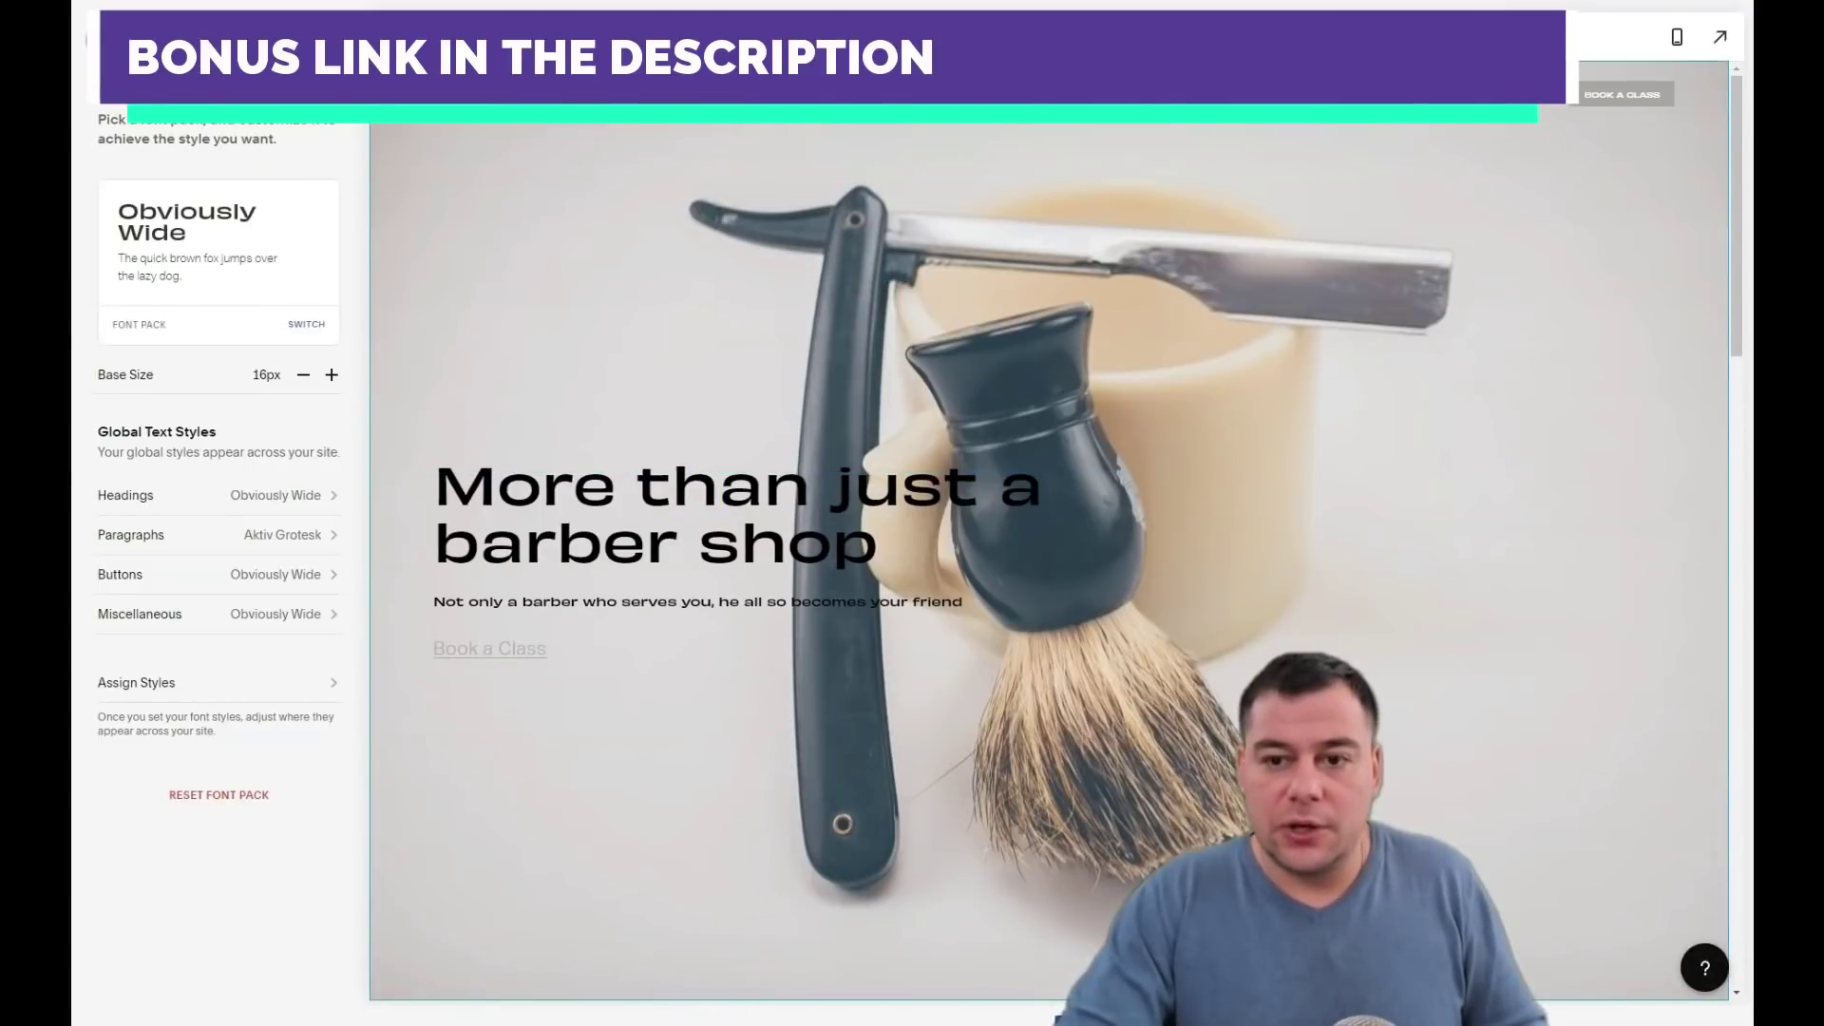
click(83, 53)
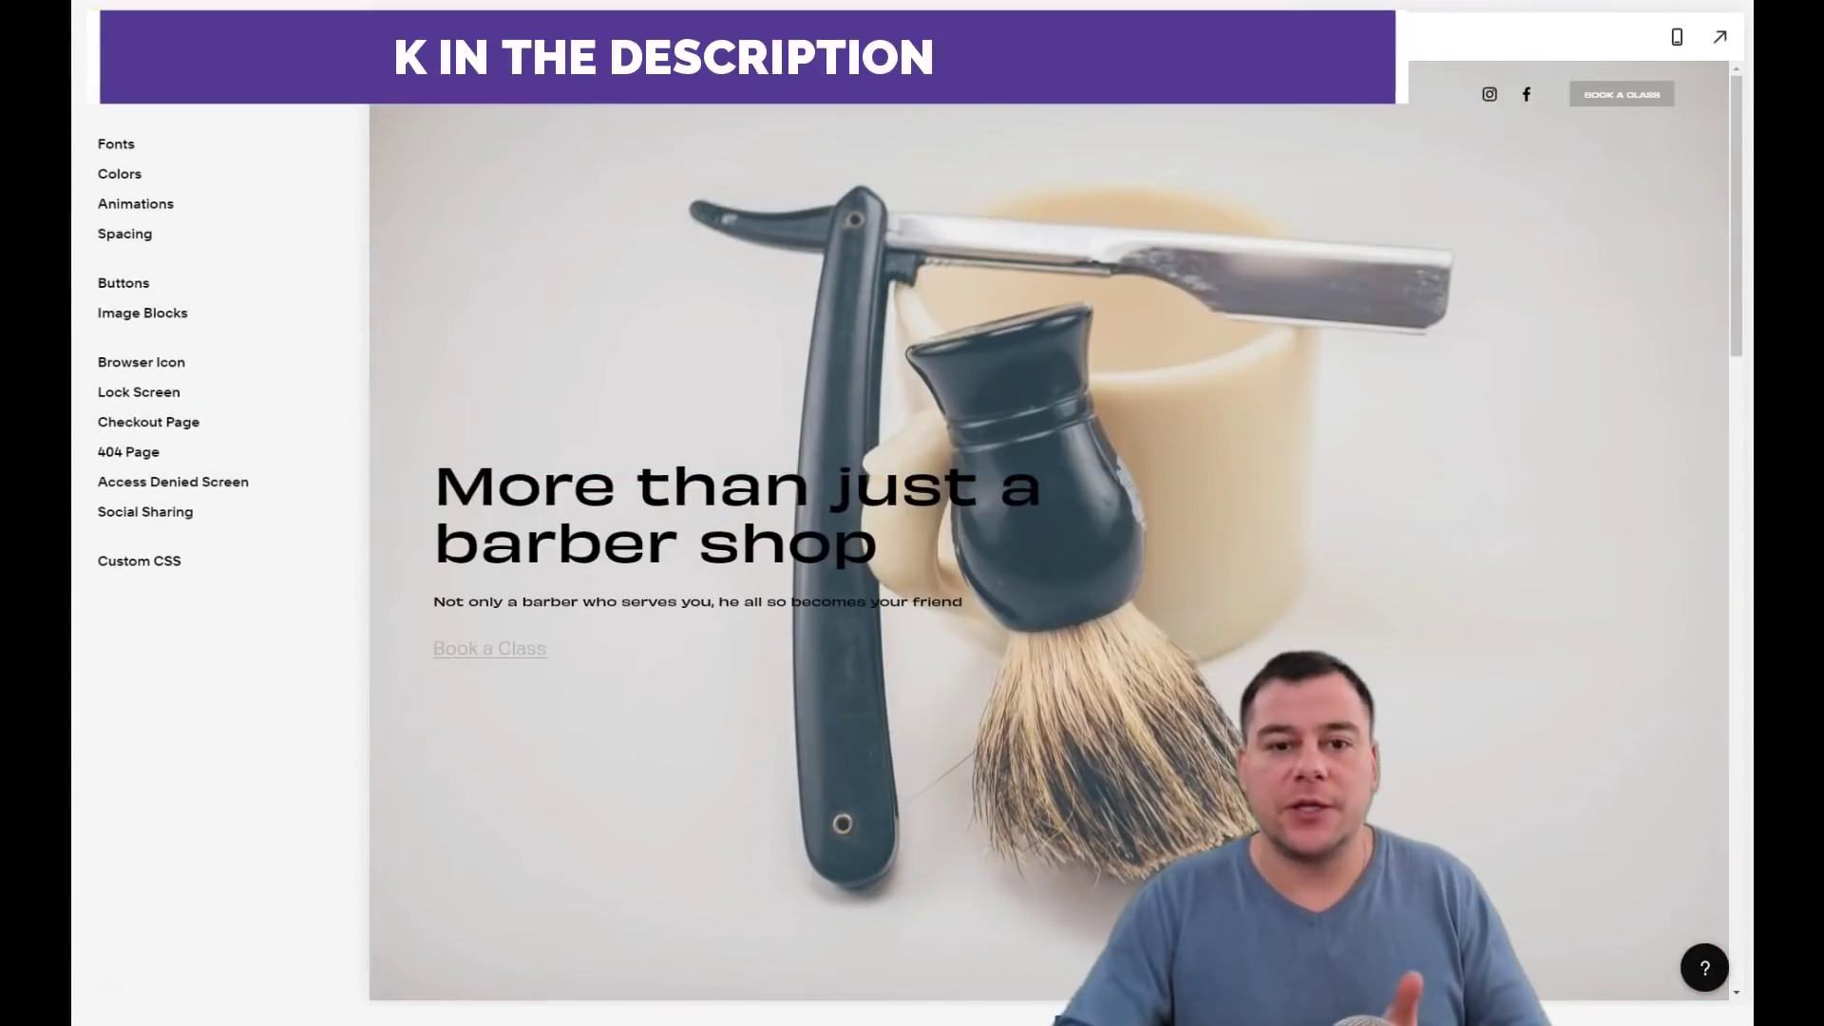
- Leave the Design panel and return to the main site menu
click(97, 43)
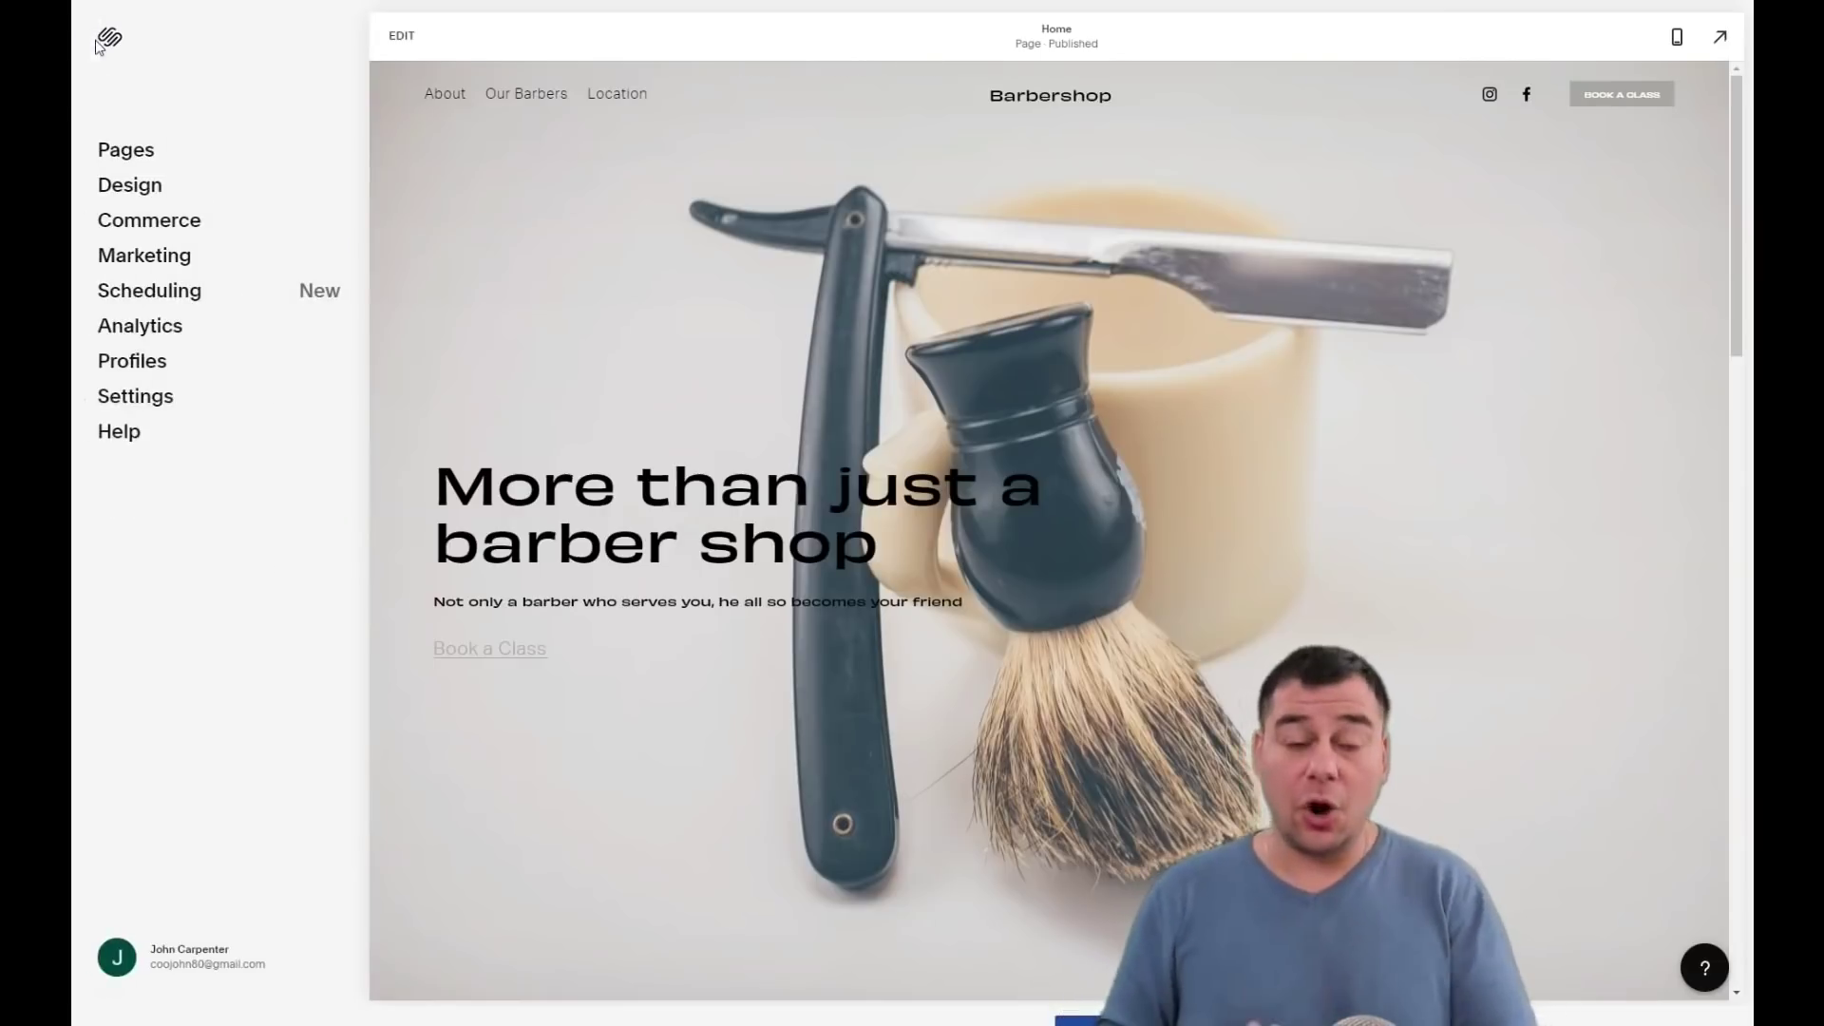